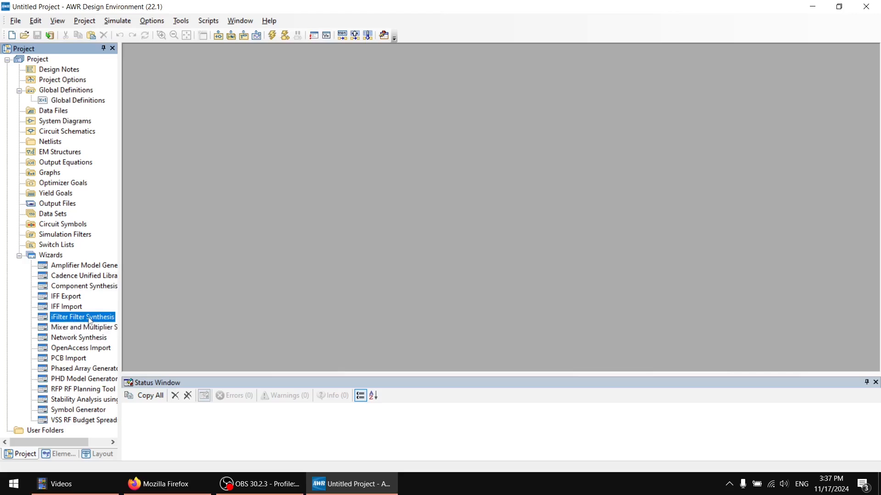
Start the iFilter synthesis wizard in design mode and choose a lowpass microstrip filter of the Distributed Stubs type.
{"action": "double_click", "coordinate": [90, 320]}
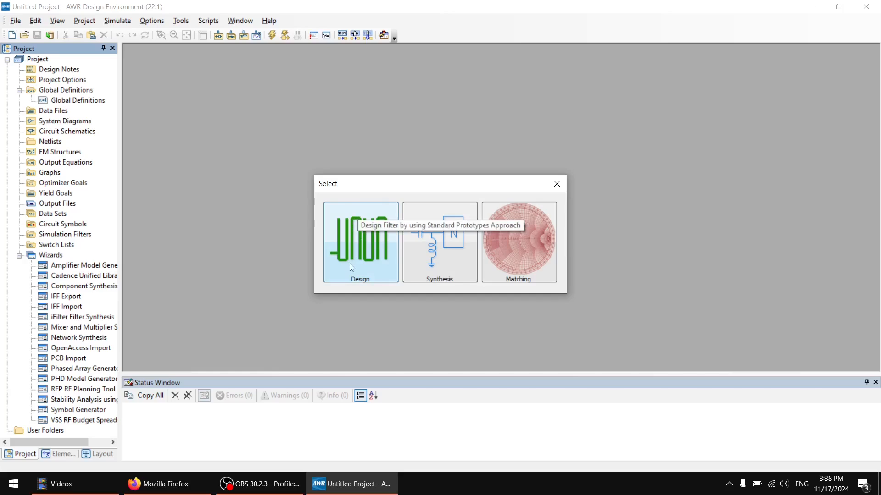
{"action": "left_click", "coordinate": [360, 256]}
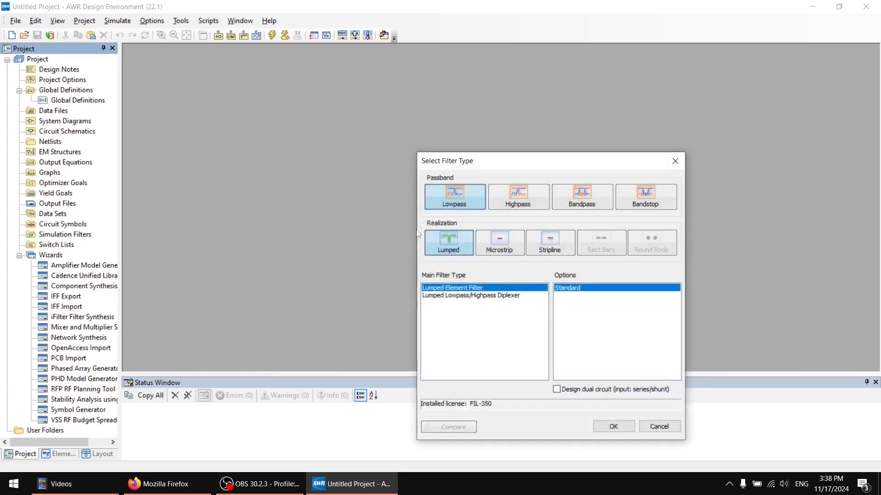
{"action": "left_click_drag", "start_coordinate": [494, 164], "coordinate": [408, 95]}
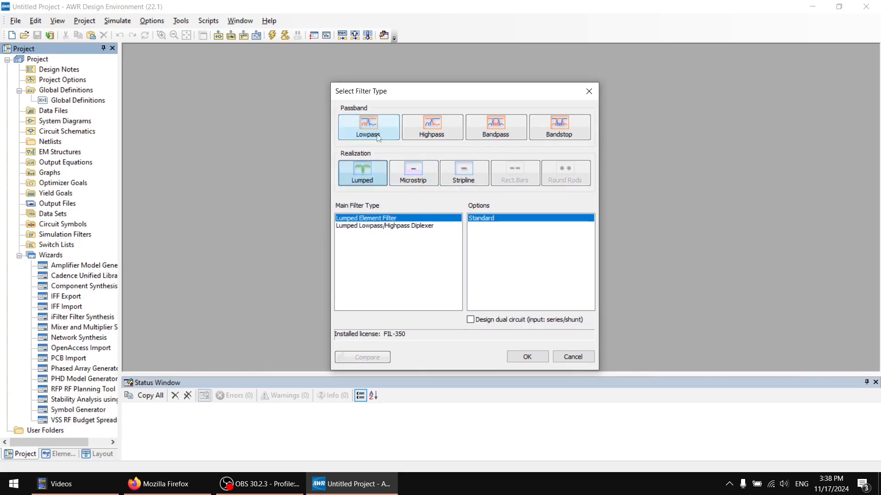
{"action": "left_click", "coordinate": [412, 181]}
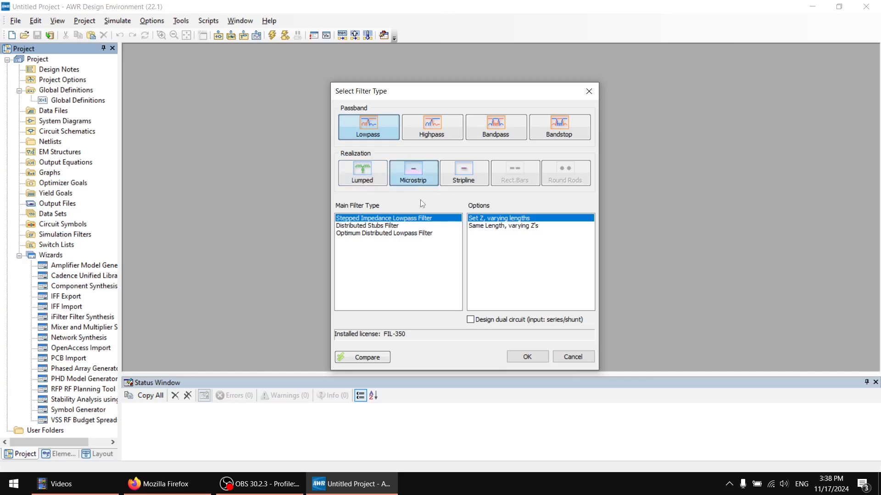
{"action": "left_click", "coordinate": [377, 227]}
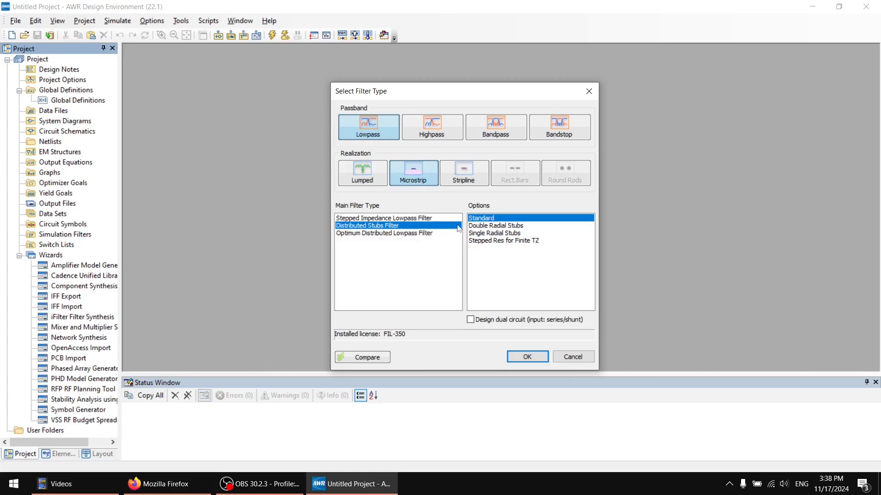
{"action": "left_click", "coordinate": [411, 218]}
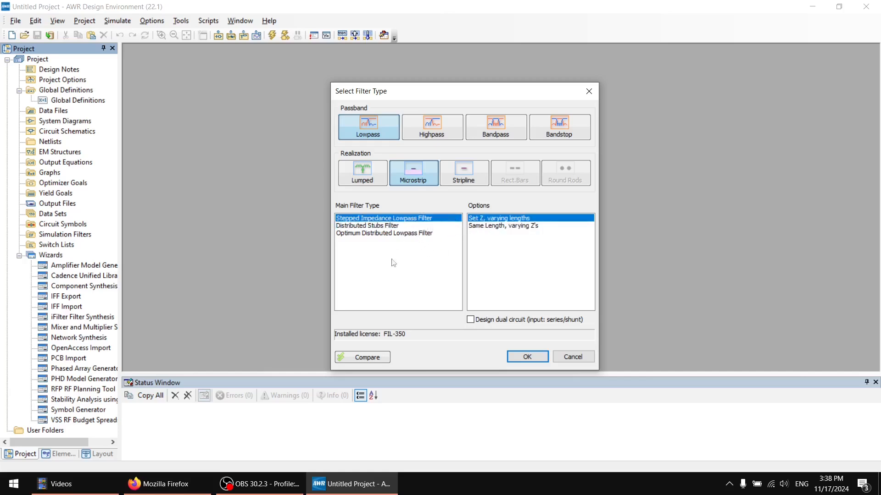
{"action": "left_click", "coordinate": [377, 226]}
Compare the available microstrip lowpass layouts by previewing the stepped, radial stub and optimum distributed variants.
{"action": "left_click", "coordinate": [361, 357]}
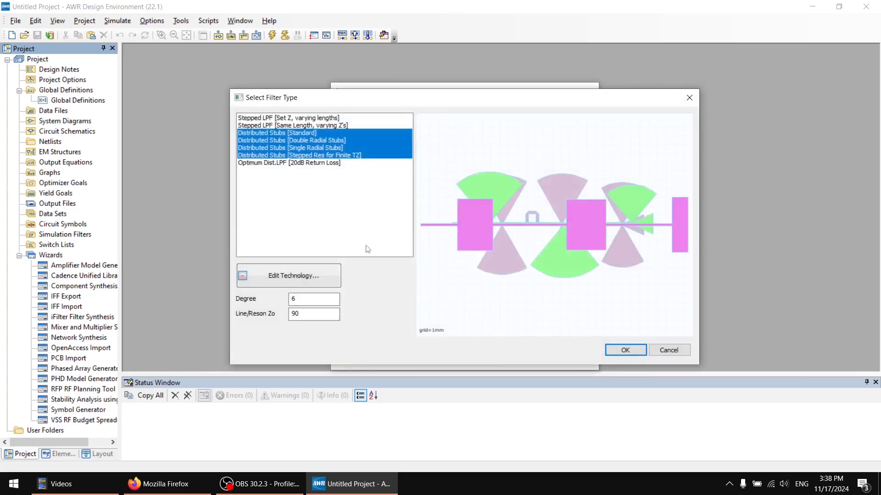
{"action": "left_click", "coordinate": [330, 140]}
{"action": "left_click", "coordinate": [325, 133]}
{"action": "left_click", "coordinate": [307, 148]}
{"action": "left_click", "coordinate": [301, 155]}
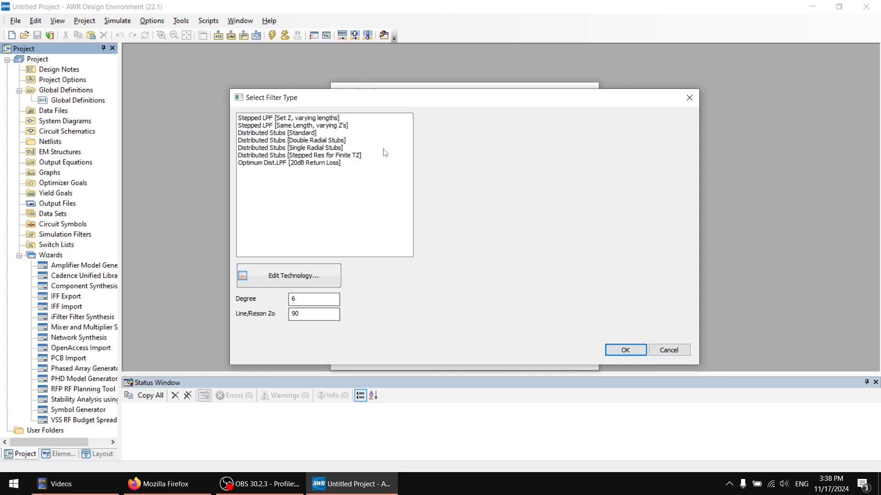
{"action": "left_click_drag", "start_coordinate": [377, 103], "coordinate": [401, 107]}
{"action": "left_click", "coordinate": [326, 122]}
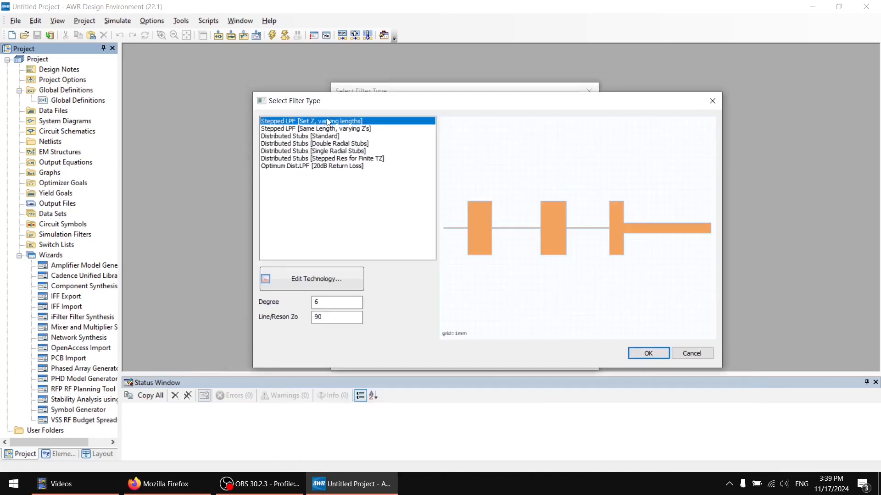
{"action": "left_click", "coordinate": [289, 145]}
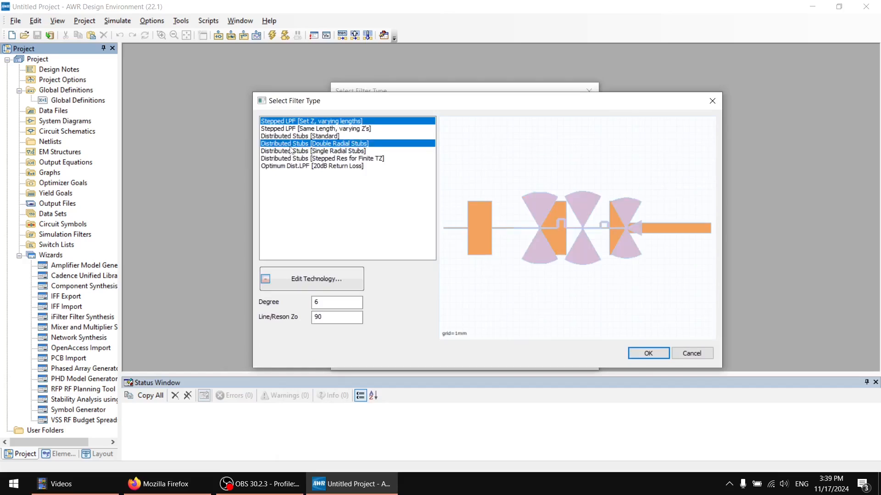
{"action": "left_click", "coordinate": [289, 151]}
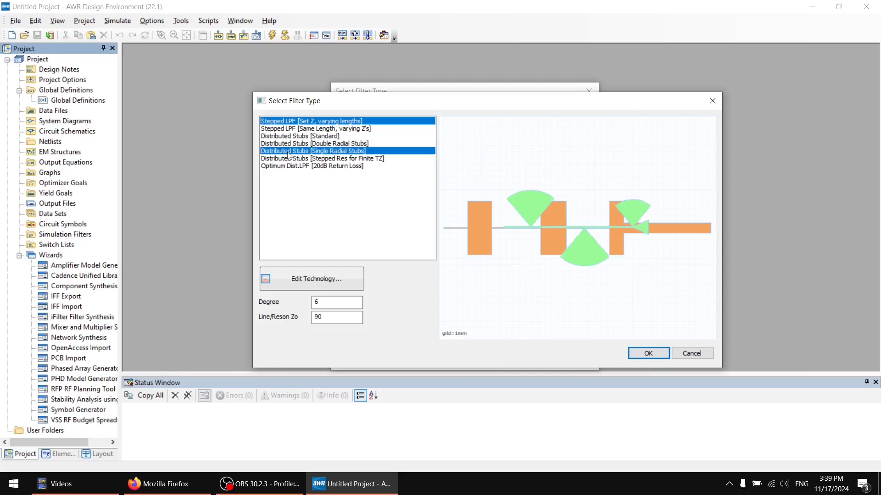
{"action": "left_click", "coordinate": [317, 168]}
{"action": "left_click", "coordinate": [323, 152]}
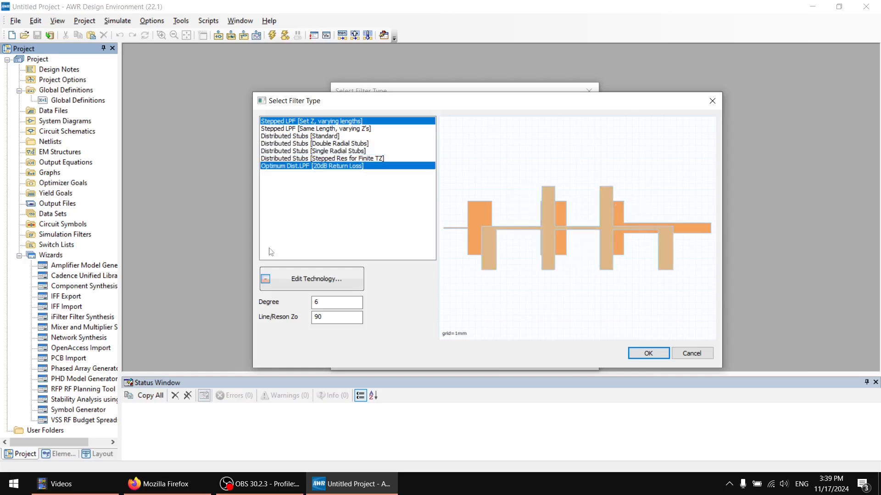
{"action": "left_click", "coordinate": [683, 354]}
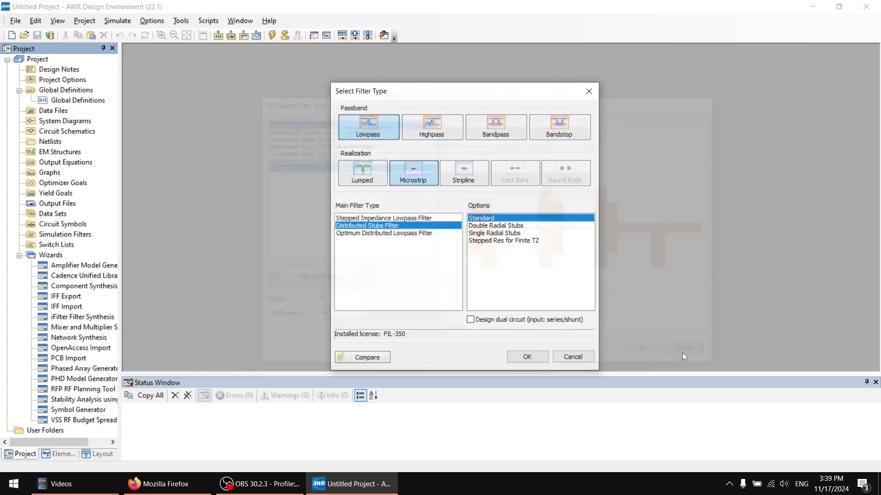
Create the Distributed Stubs design with the Single Radial Stubs option and arrange its window to show the whole design.
{"action": "left_click", "coordinate": [482, 233]}
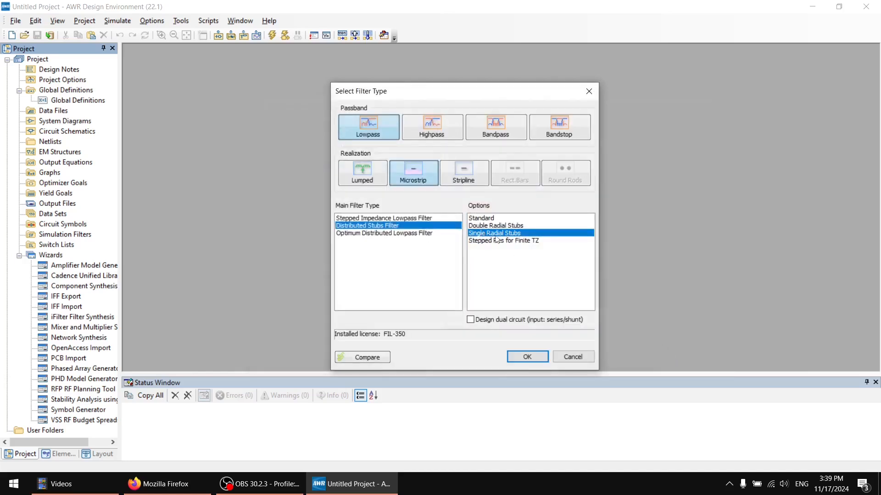
{"action": "left_click", "coordinate": [523, 354]}
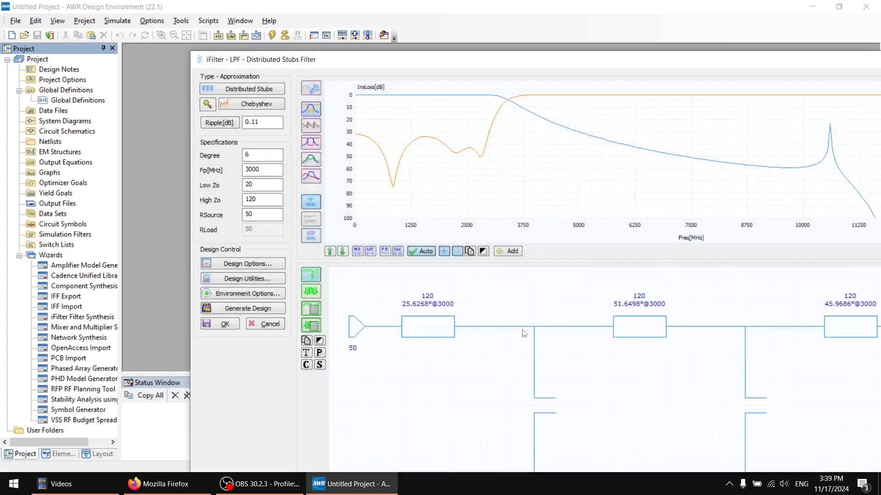
{"action": "left_click_drag", "start_coordinate": [209, 61], "coordinate": [344, 126]}
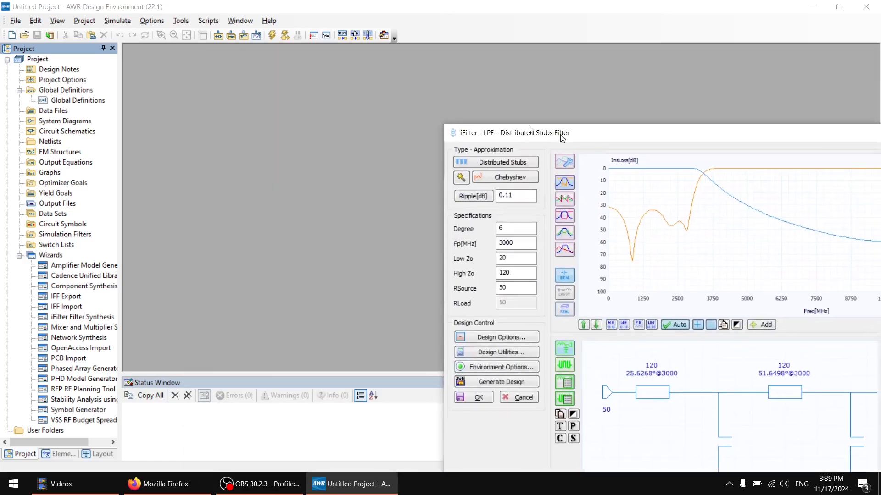
{"action": "left_click_drag", "start_coordinate": [567, 138], "coordinate": [346, 46]}
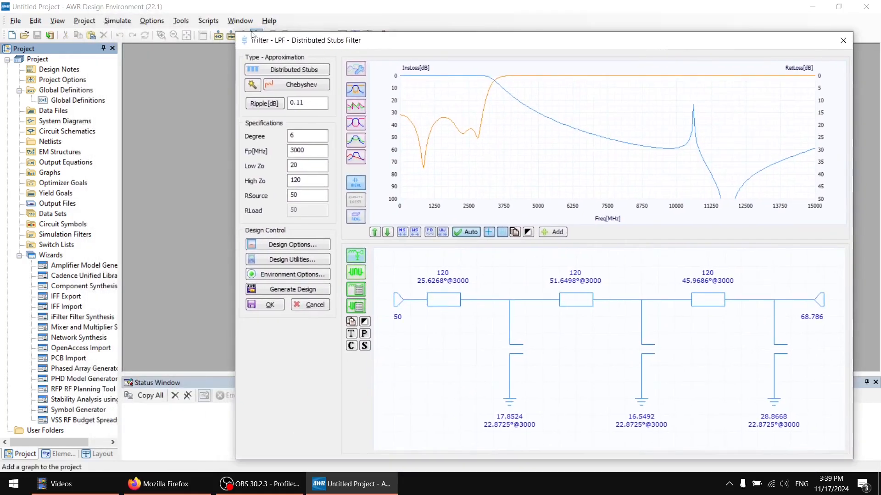
{"action": "left_click_drag", "start_coordinate": [228, 32], "coordinate": [102, 12]}
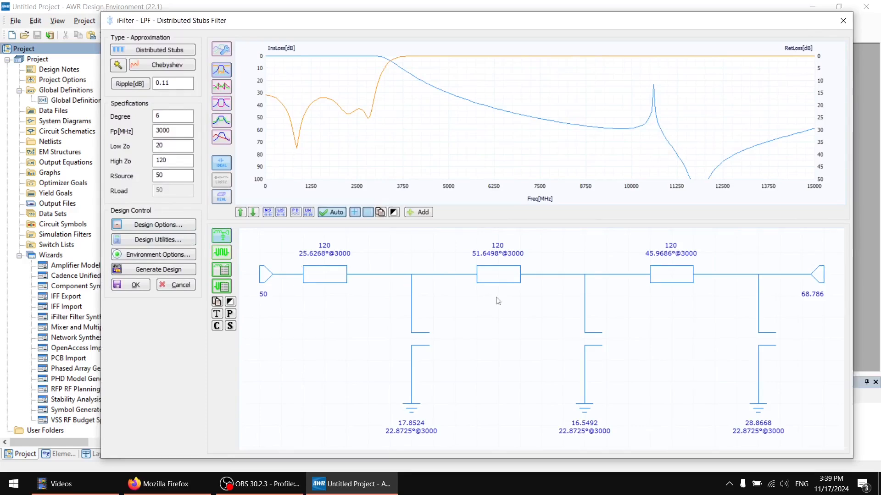
Set the microstrip substrate Er to 4.4 and the loss tangent to 0.03 in the filter's design options.
{"action": "left_click", "coordinate": [172, 226]}
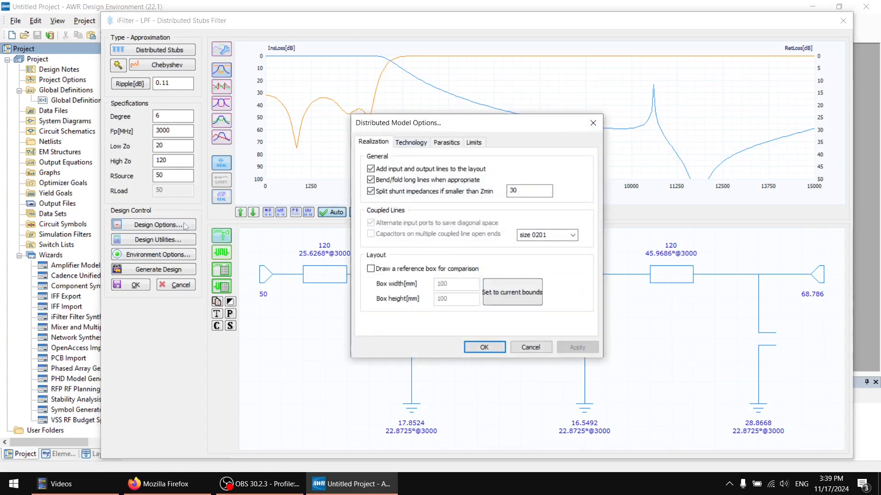
{"action": "left_click", "coordinate": [407, 145]}
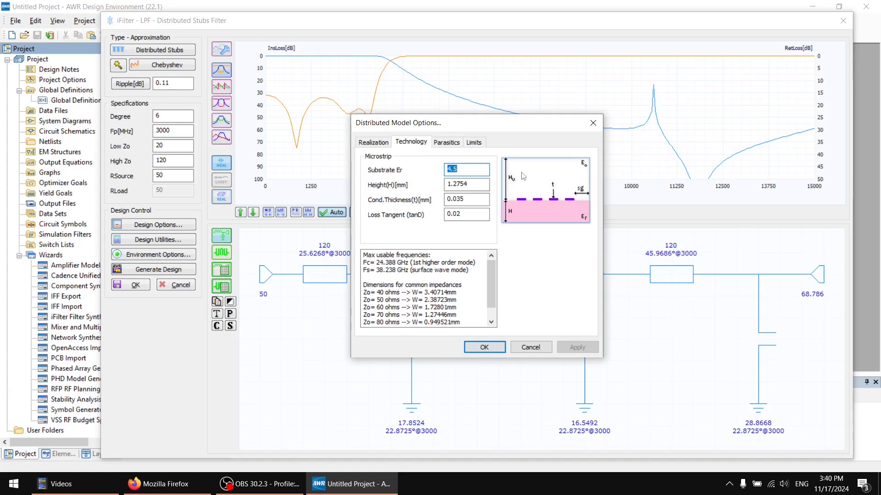
{"action": "type", "text": "1"}
{"action": "left_click", "coordinate": [468, 215]}
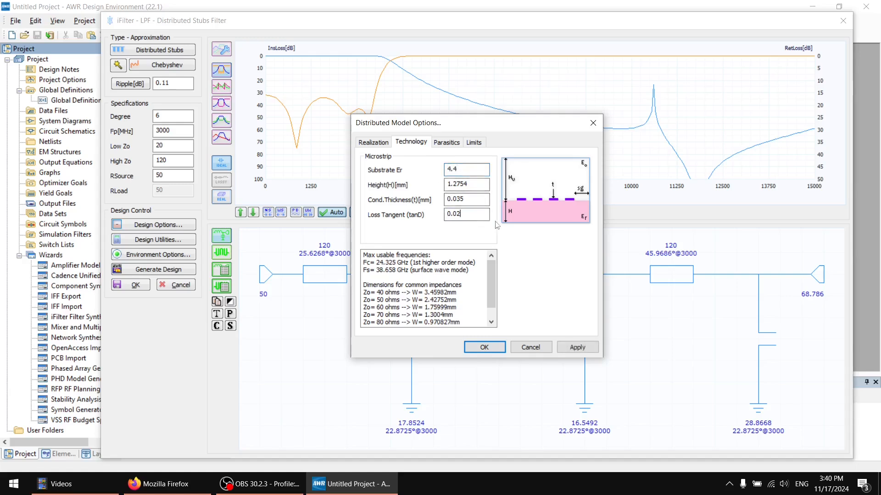
{"action": "type", "text": "3"}
{"action": "left_click_drag", "start_coordinate": [468, 212], "coordinate": [446, 216]}
{"action": "left_click", "coordinate": [466, 198]}
{"action": "left_click_drag", "start_coordinate": [469, 199], "coordinate": [444, 199]}
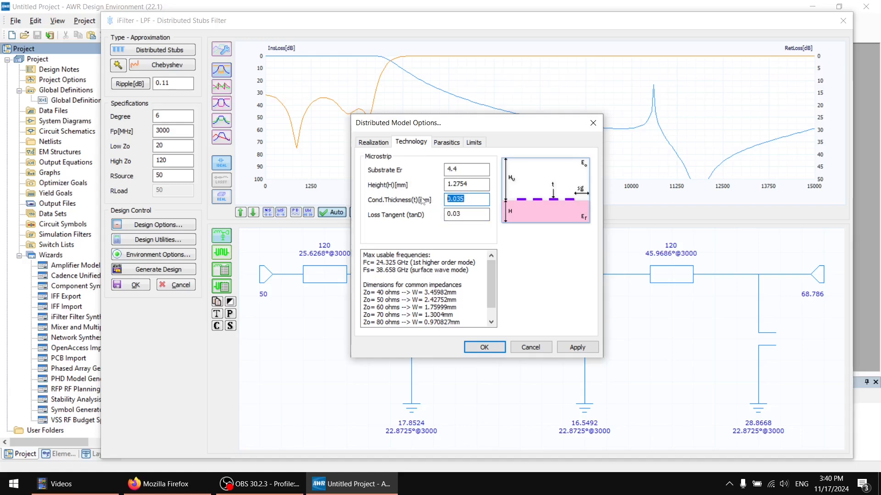
{"action": "left_click", "coordinate": [474, 199]}
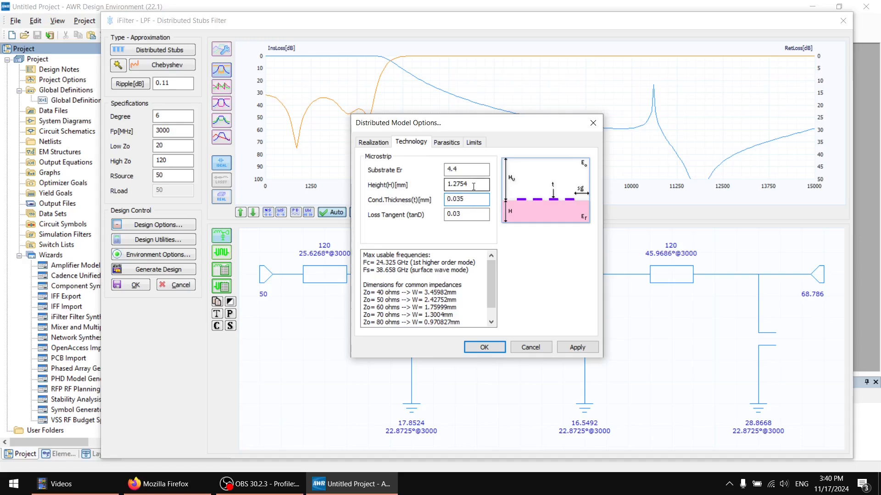
Set the substrate height to 1.6 mm and check the line width listed for 50 ohms.
{"action": "left_click", "coordinate": [473, 186]}
{"action": "left_click_drag", "start_coordinate": [468, 184], "coordinate": [444, 185]}
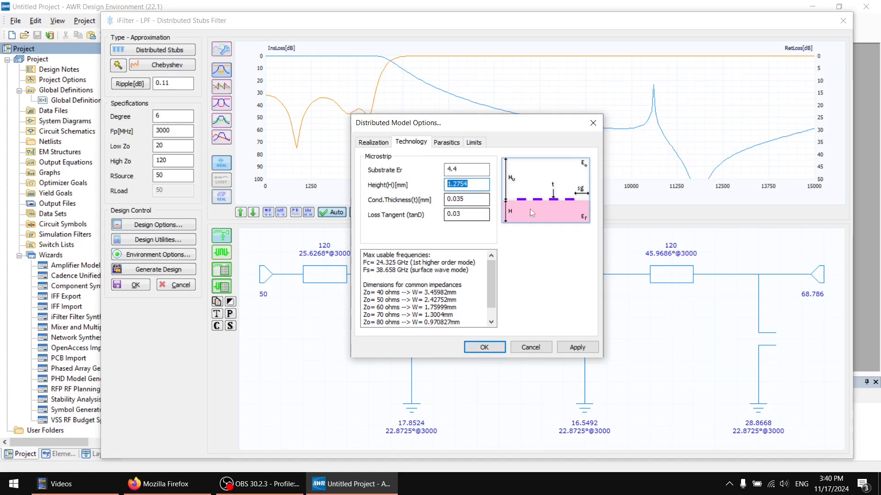
{"action": "left_click", "coordinate": [474, 186]}
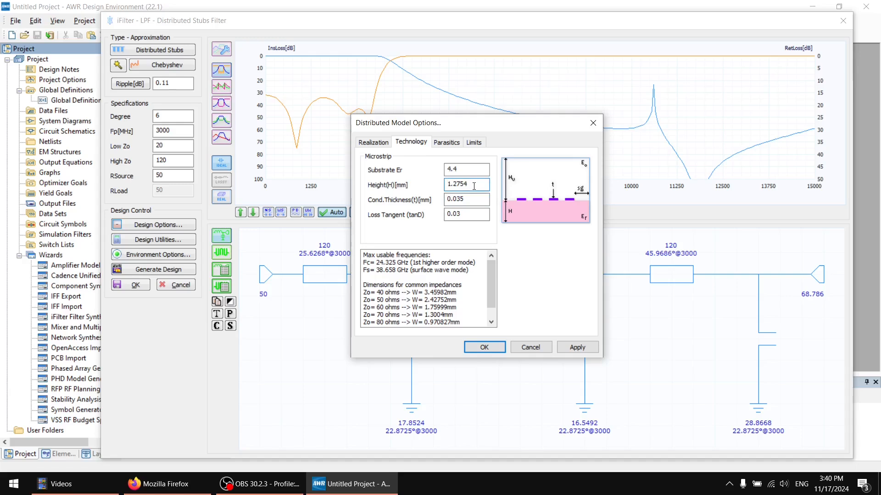
{"action": "left_click_drag", "start_coordinate": [476, 185], "coordinate": [448, 185]}
{"action": "left_click", "coordinate": [473, 186]}
{"action": "left_click_drag", "start_coordinate": [470, 185], "coordinate": [446, 183]}
{"action": "left_click", "coordinate": [478, 185]}
{"action": "left_click_drag", "start_coordinate": [468, 182], "coordinate": [443, 184]}
{"action": "type", "text": "1.6"}
{"action": "left_click", "coordinate": [468, 199]}
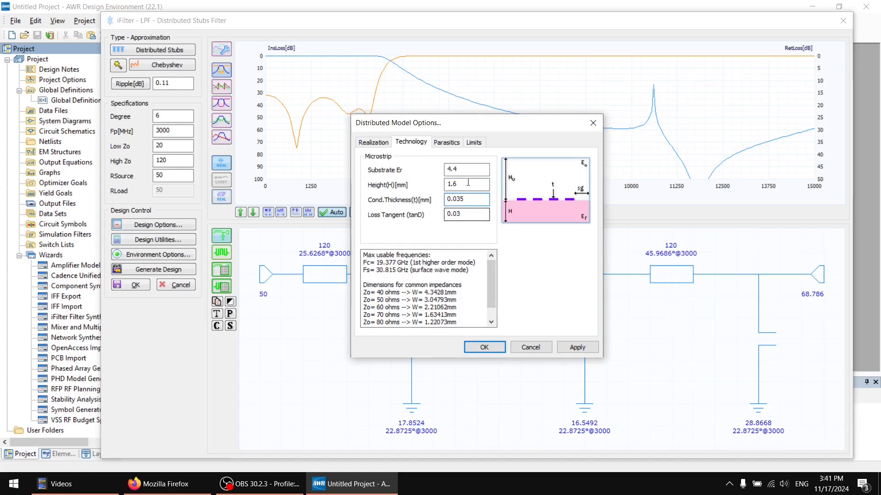
{"action": "left_click_drag", "start_coordinate": [454, 303], "coordinate": [444, 303]}
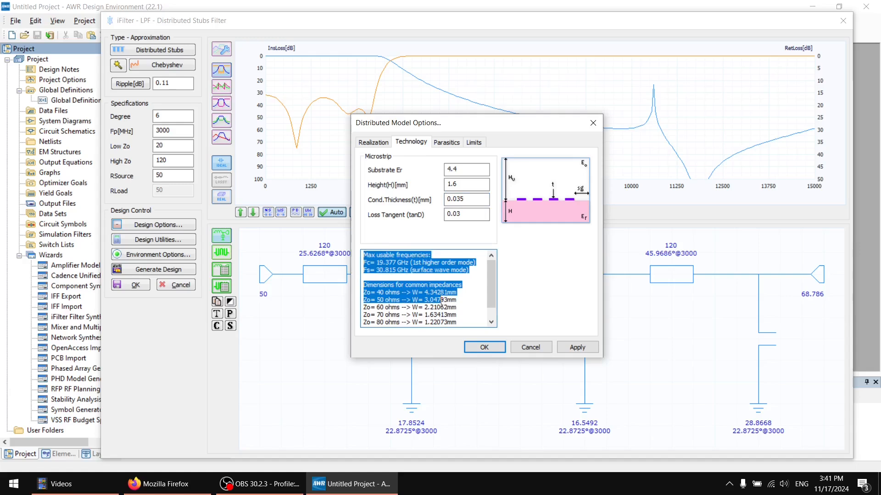
{"action": "left_click", "coordinate": [441, 301]}
Try a substrate height of 1.2 mm and check the listed line dimensions.
{"action": "left_click_drag", "start_coordinate": [462, 184], "coordinate": [440, 180]}
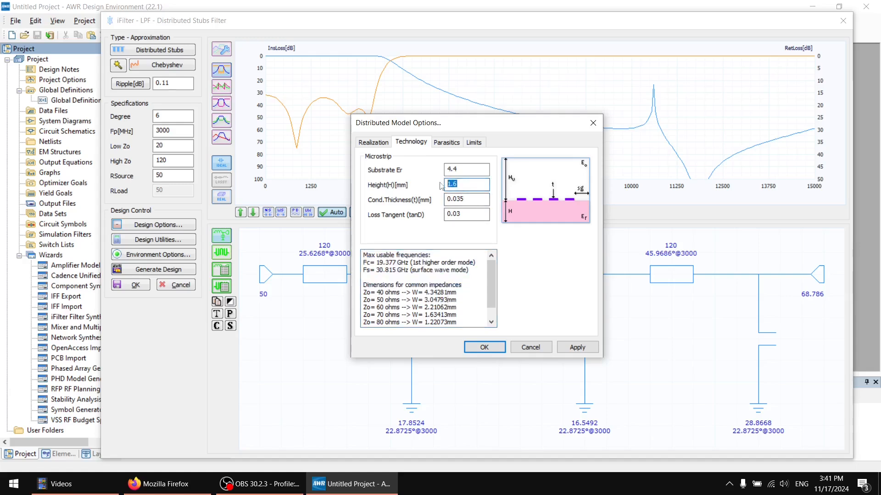
{"action": "type", "text": "1.2"}
{"action": "key", "text": "Tab"}
{"action": "left_click", "coordinate": [455, 199]}
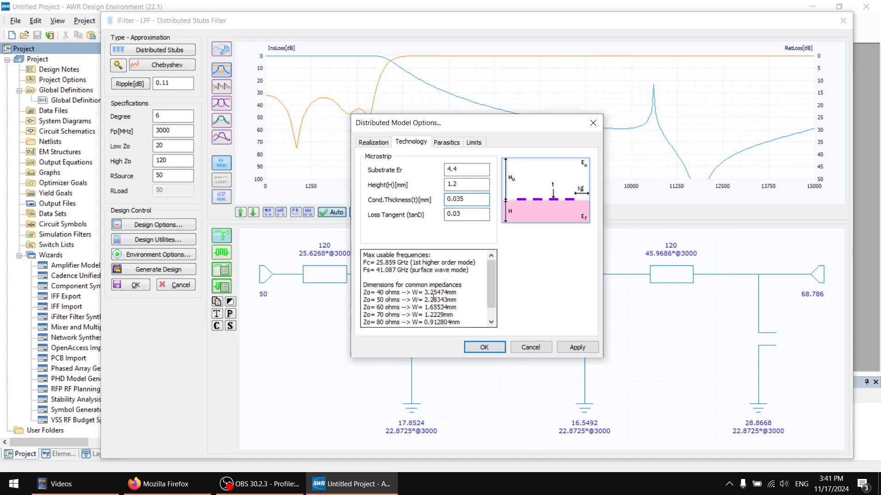
Set the substrate height to 0.6 mm and check the line width listed for 50 ohms.
{"action": "left_click", "coordinate": [461, 186]}
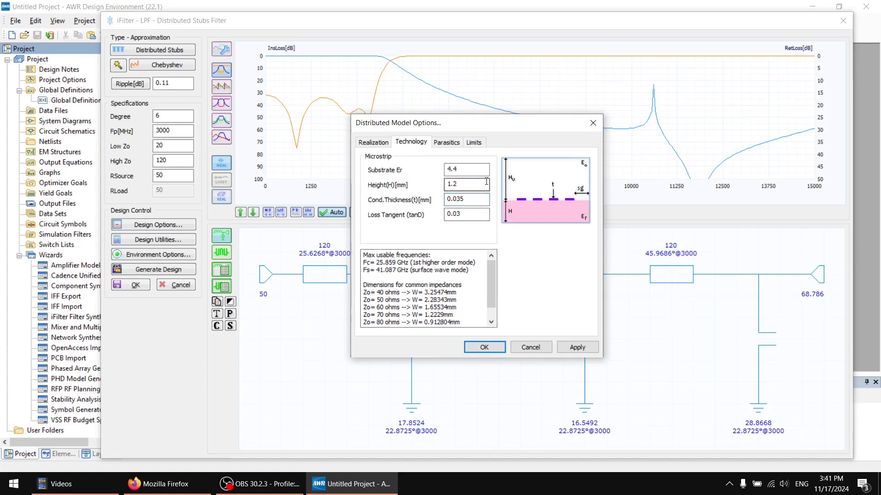
{"action": "type", "text": "0.6"}
{"action": "key", "text": "Tab"}
{"action": "left_click", "coordinate": [464, 200]}
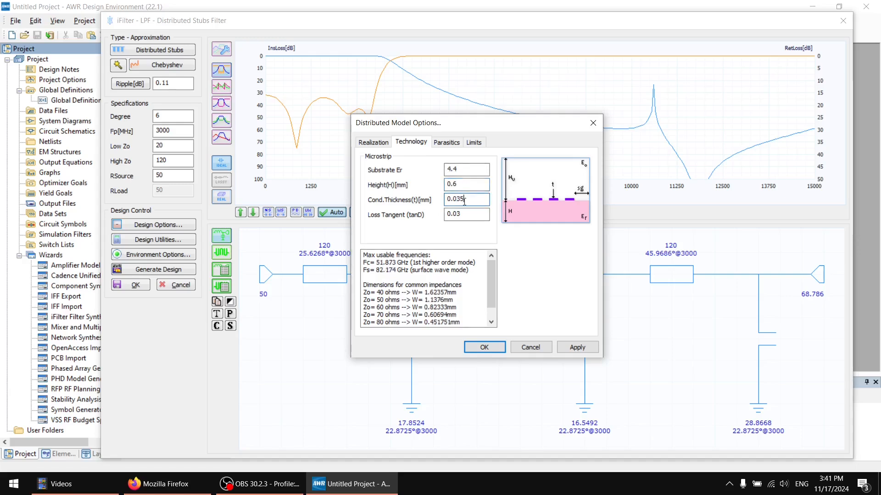
{"action": "left_click", "coordinate": [449, 298]}
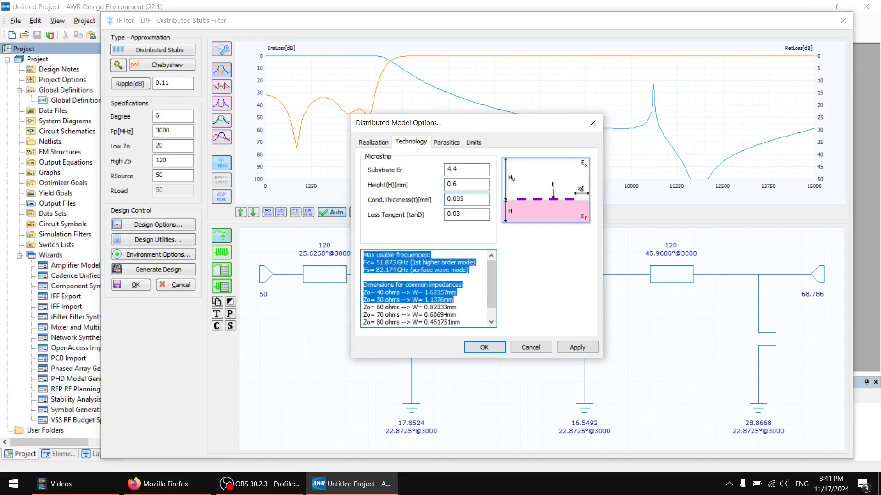
{"action": "left_click_drag", "start_coordinate": [455, 300], "coordinate": [360, 300]}
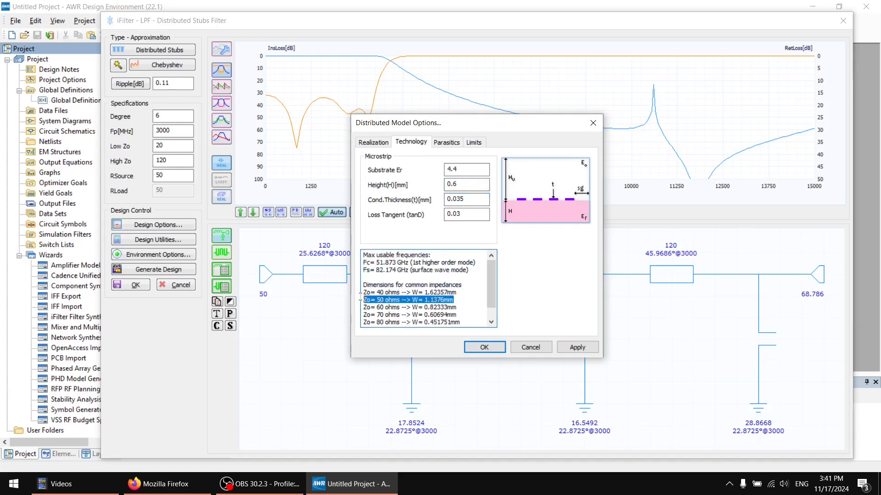
{"action": "left_click", "coordinate": [463, 185]}
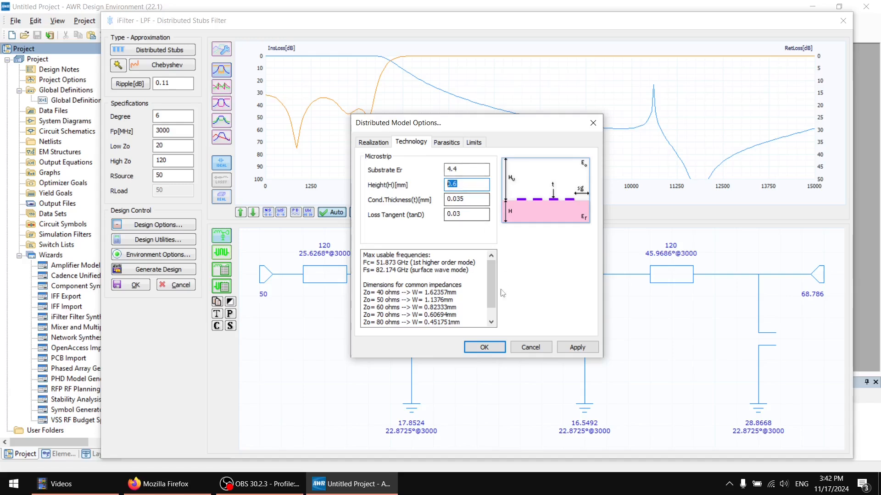
{"action": "left_click", "coordinate": [464, 200]}
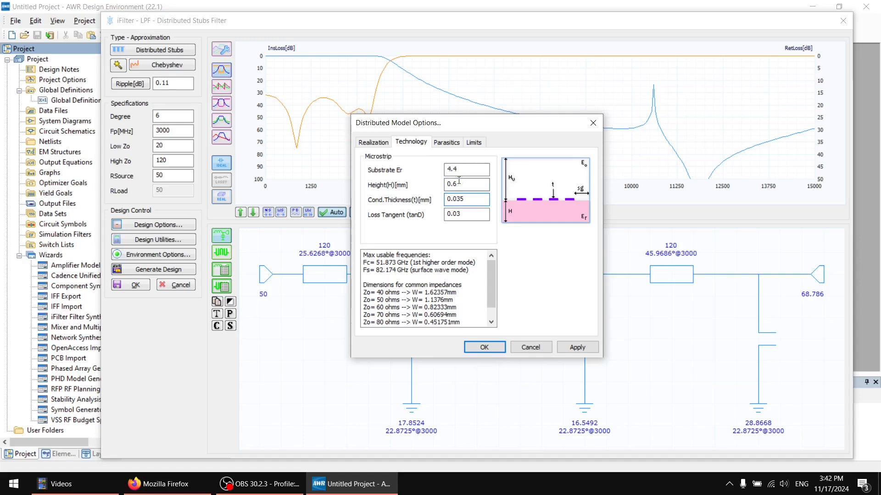
Review the minimum width and spacing limits for printed structures, and accept the microstrip design options.
{"action": "left_click_drag", "start_coordinate": [460, 184], "coordinate": [445, 187]}
{"action": "left_click", "coordinate": [475, 143]}
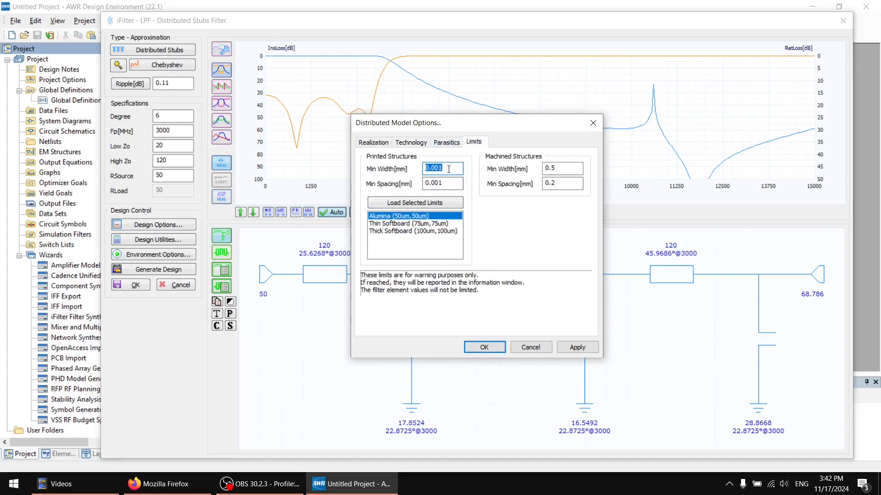
{"action": "left_click_drag", "start_coordinate": [447, 168], "coordinate": [423, 183]}
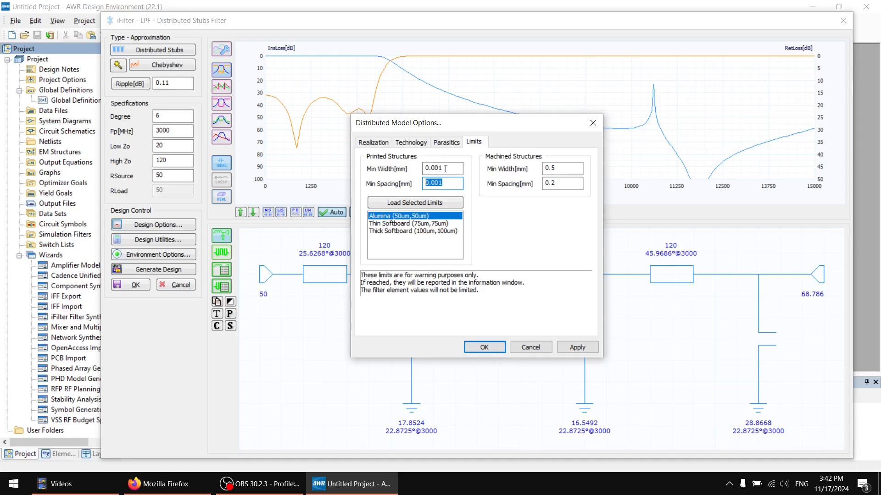
{"action": "left_click", "coordinate": [445, 144]}
{"action": "left_click", "coordinate": [422, 144]}
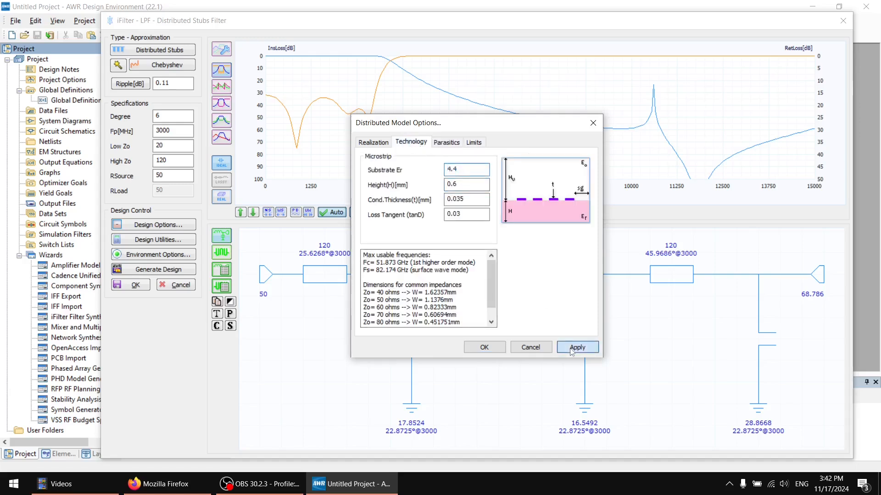
{"action": "left_click", "coordinate": [486, 348]}
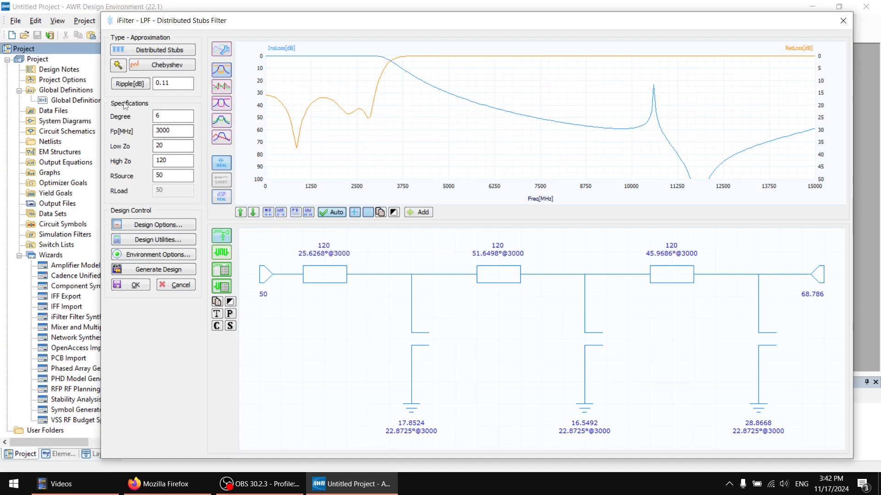
Set the filter's passband frequency Fp to 1500 MHz.
{"action": "double_click", "coordinate": [169, 131]}
{"action": "type", "text": "1500"}
{"action": "left_click", "coordinate": [164, 116]}
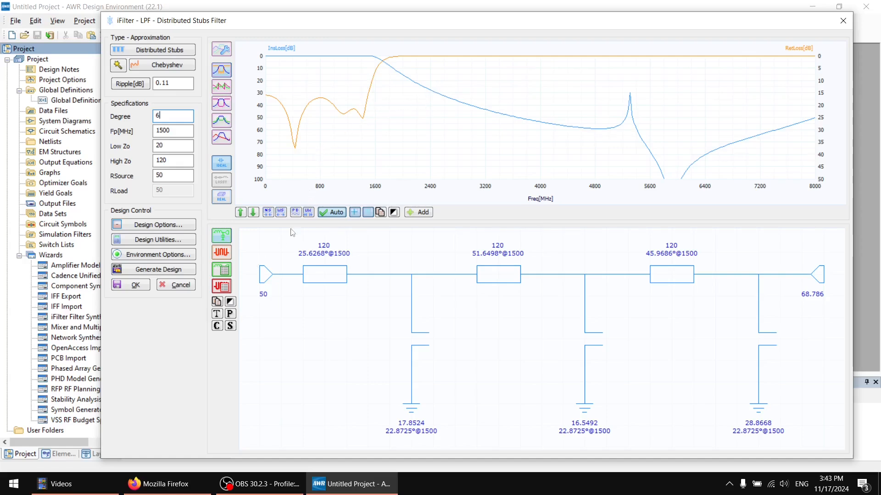
Display the filter's physical layout with its dimensions and select the first radial stub.
{"action": "left_click", "coordinate": [222, 253]}
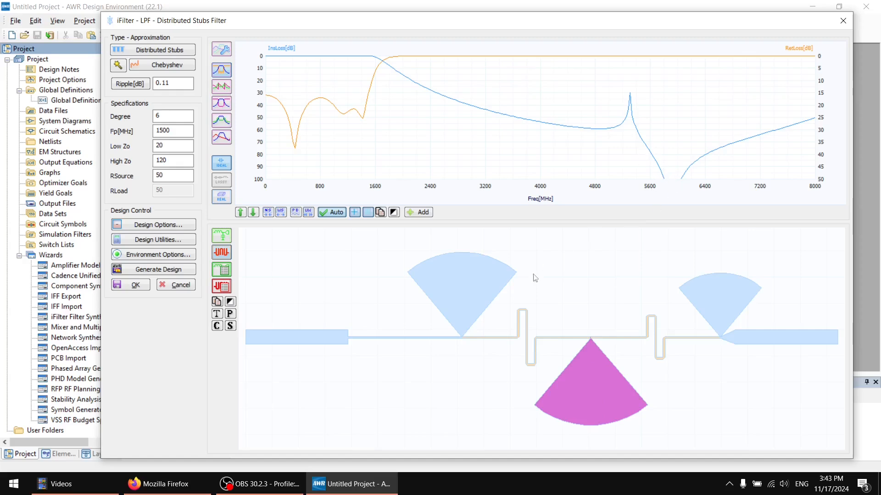
{"action": "left_click", "coordinate": [463, 291]}
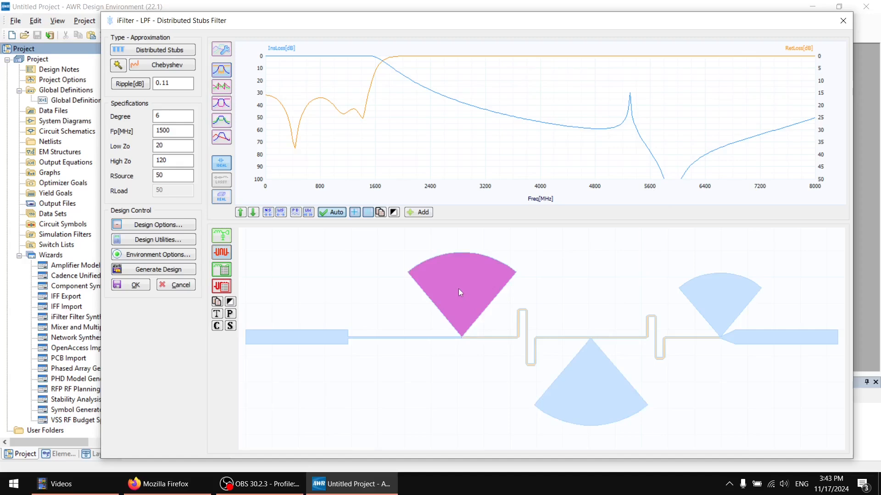
{"action": "left_click", "coordinate": [218, 314]}
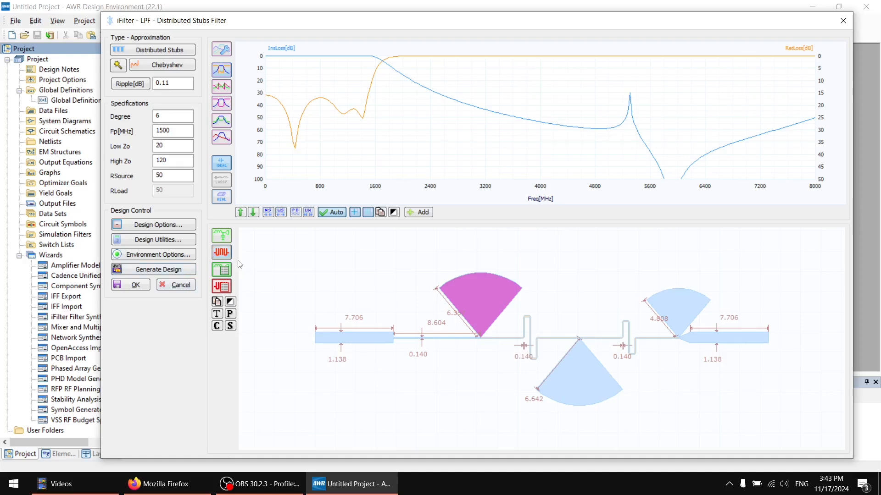
Try inches as the dimension unit for the filter layout in the environment options.
{"action": "left_click", "coordinate": [154, 255]}
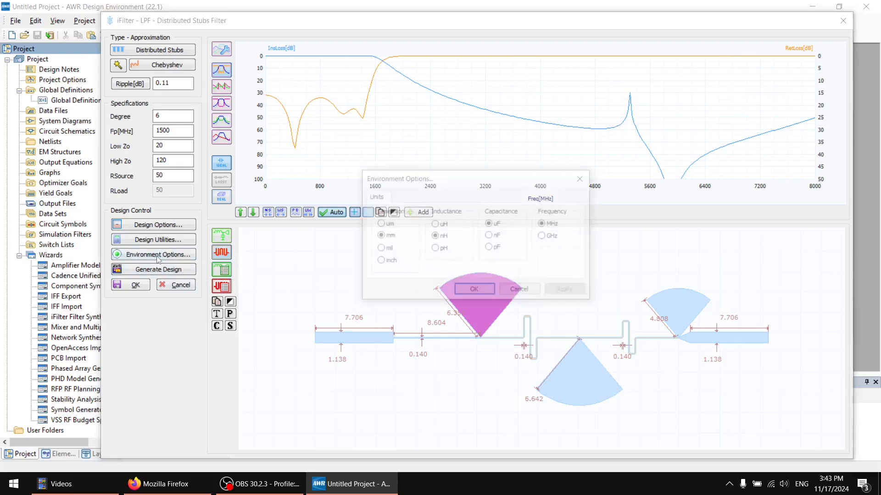
{"action": "left_click", "coordinate": [379, 261]}
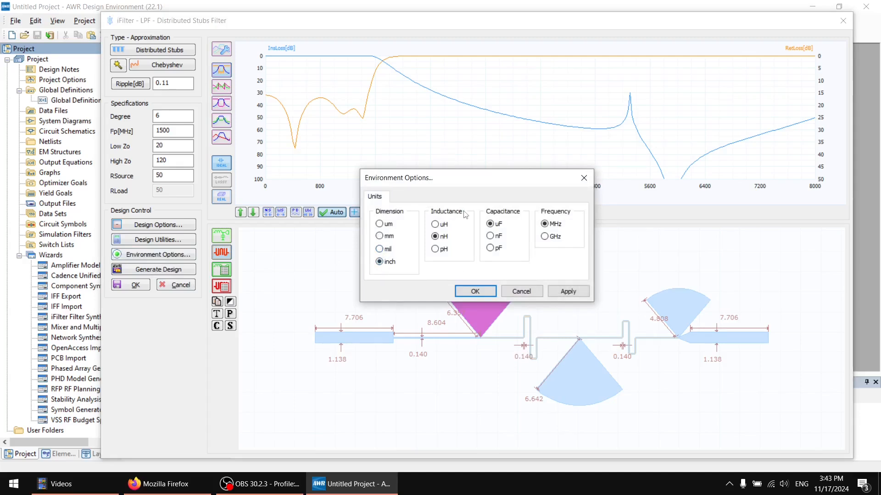
{"action": "left_click", "coordinate": [557, 293]}
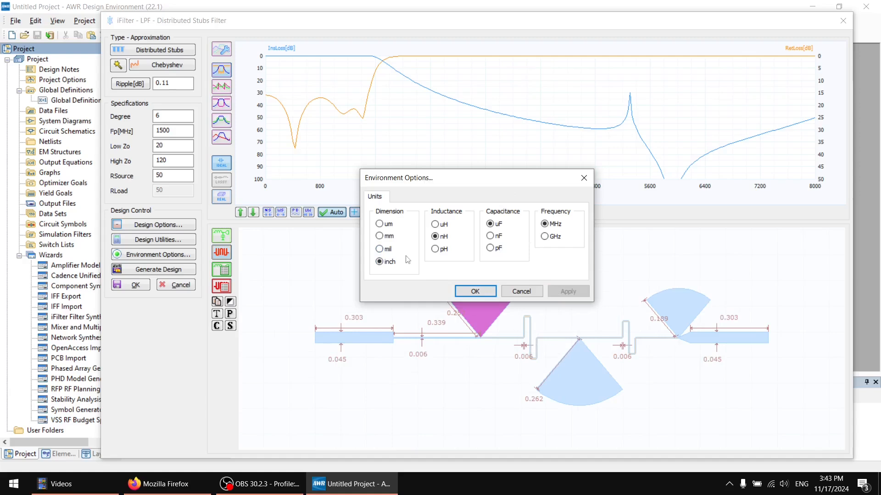
Set the dimension unit to mm and the capacitance unit to pF in the environment options.
{"action": "left_click", "coordinate": [380, 236]}
{"action": "left_click", "coordinate": [566, 291]}
{"action": "left_click", "coordinate": [490, 250]}
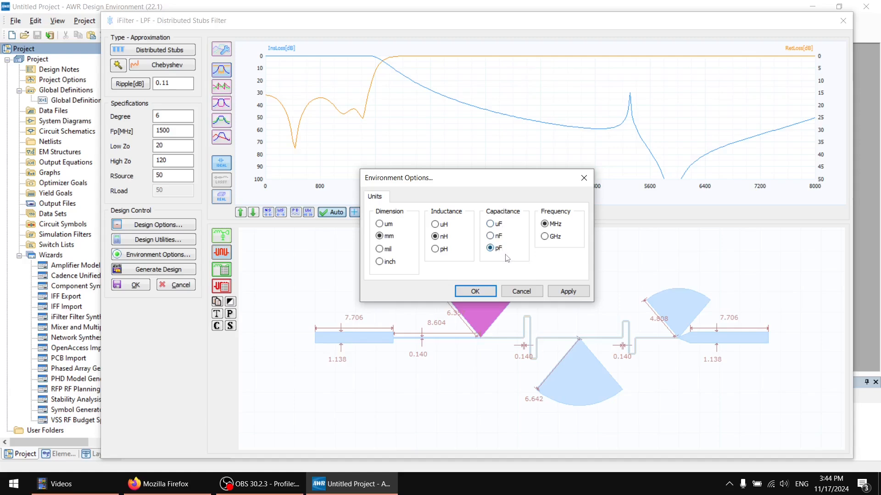
{"action": "left_click", "coordinate": [564, 292]}
{"action": "left_click", "coordinate": [467, 289]}
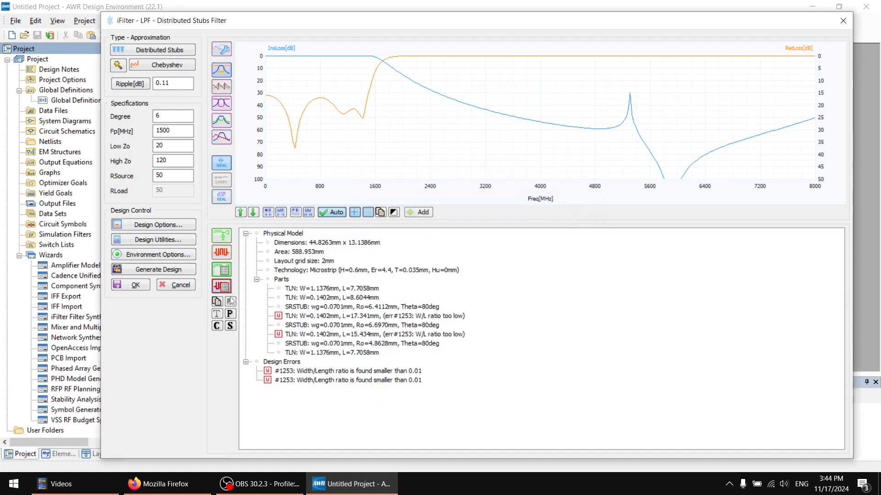
Examine the widths, lengths and design errors listed for the physical model's lines and radial stubs, and return to the layout.
{"action": "left_click", "coordinate": [282, 280]}
{"action": "left_click", "coordinate": [295, 354]}
{"action": "left_click", "coordinate": [298, 344]}
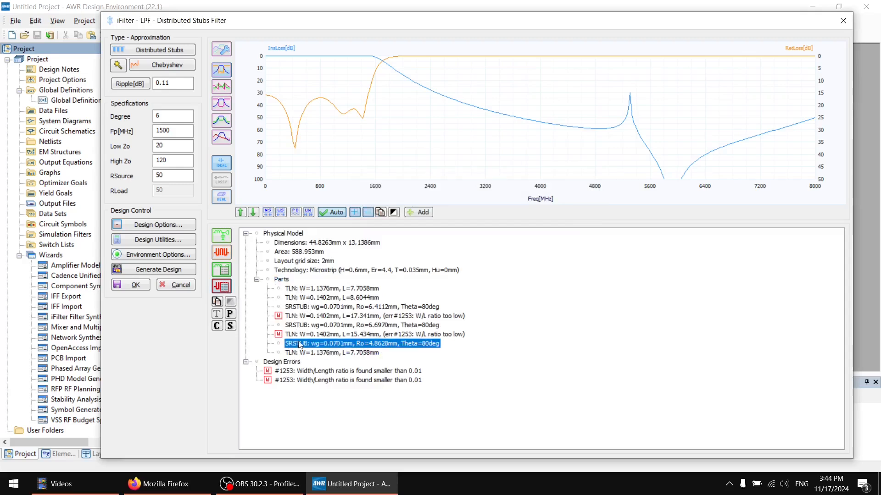
{"action": "left_click", "coordinate": [298, 335]}
{"action": "left_click", "coordinate": [301, 316]}
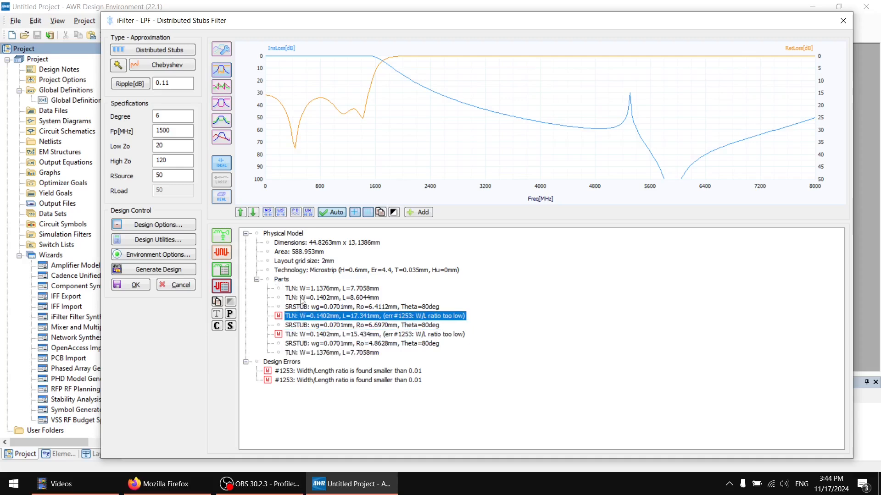
{"action": "left_click", "coordinate": [298, 288]}
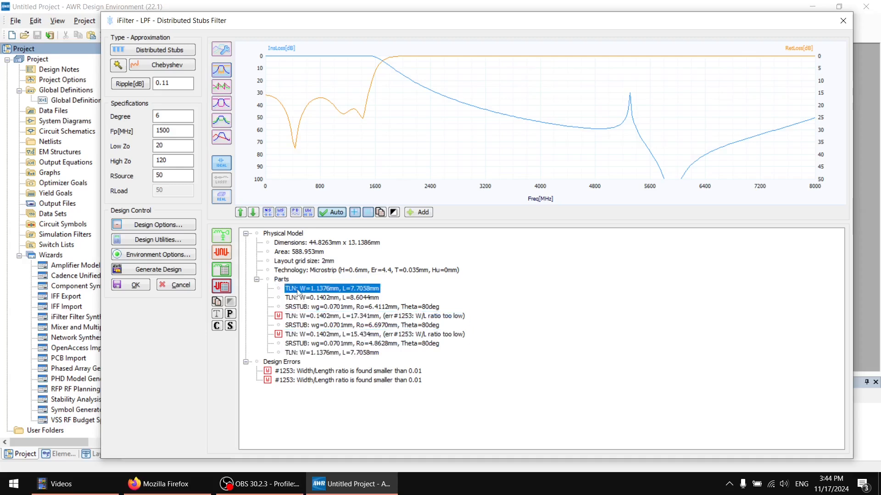
{"action": "left_click", "coordinate": [296, 316]}
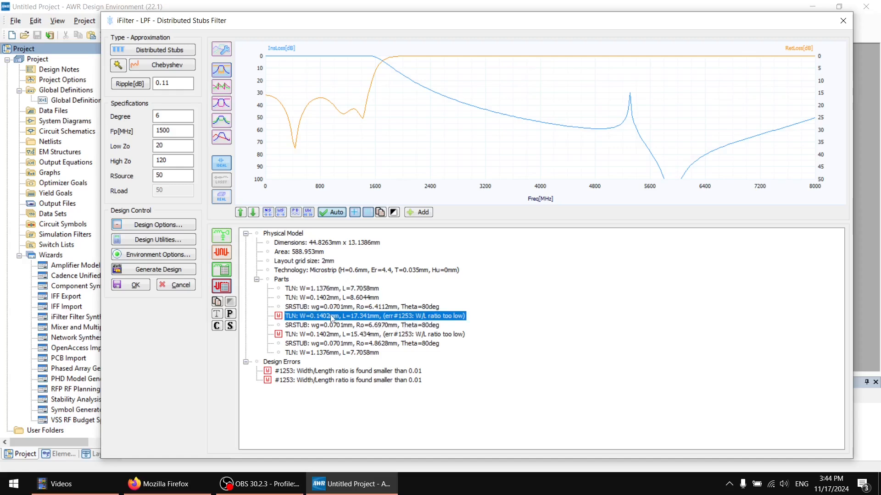
{"action": "left_click", "coordinate": [229, 253]}
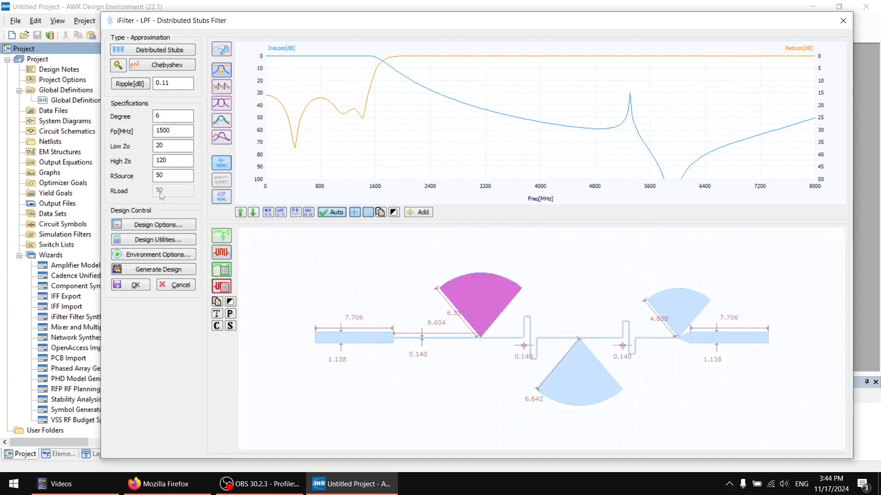
Change the filter's approximation function to Elliptic and inspect the updated response and layout.
{"action": "left_click", "coordinate": [178, 132]}
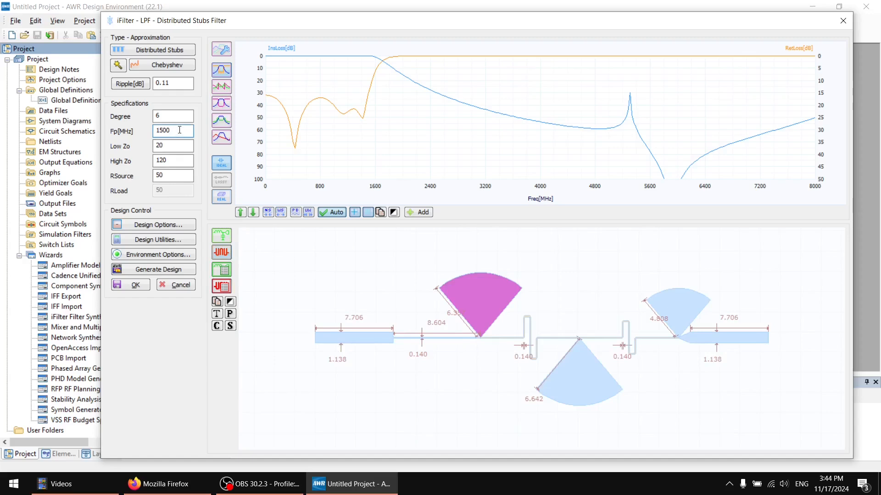
{"action": "left_click", "coordinate": [177, 70]}
{"action": "left_click_drag", "start_coordinate": [270, 330], "coordinate": [238, 243]}
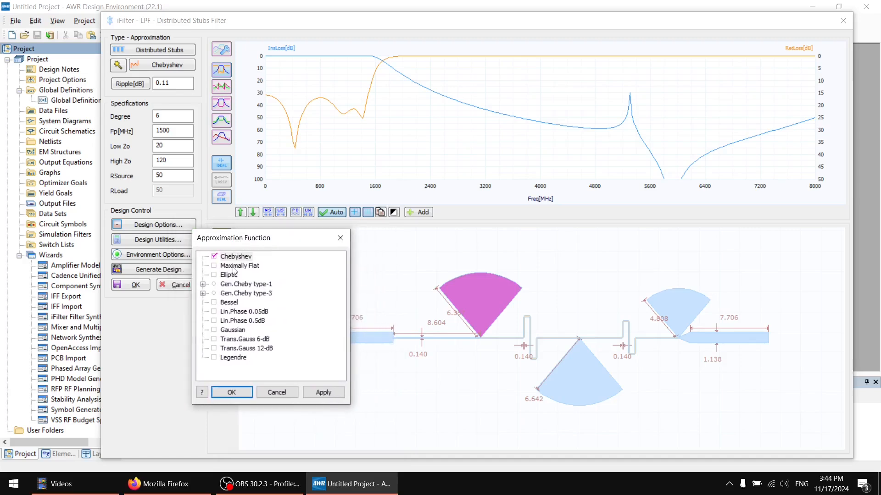
{"action": "left_click", "coordinate": [218, 275]}
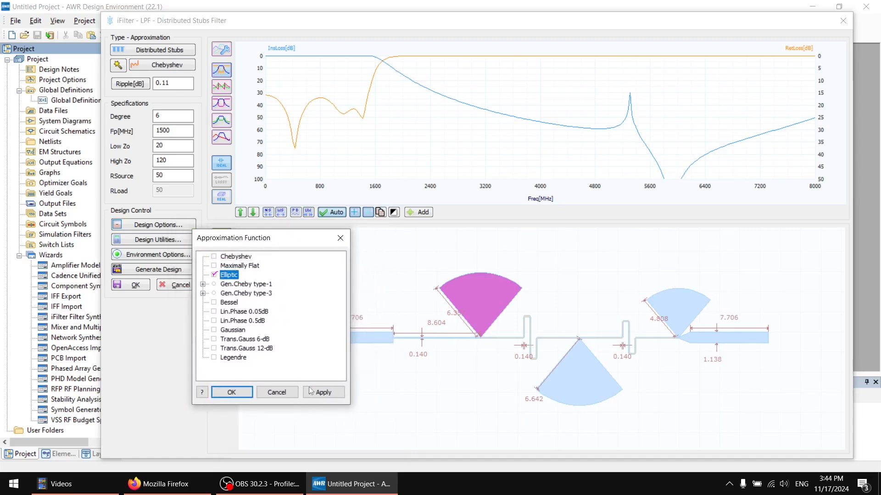
{"action": "left_click", "coordinate": [323, 392]}
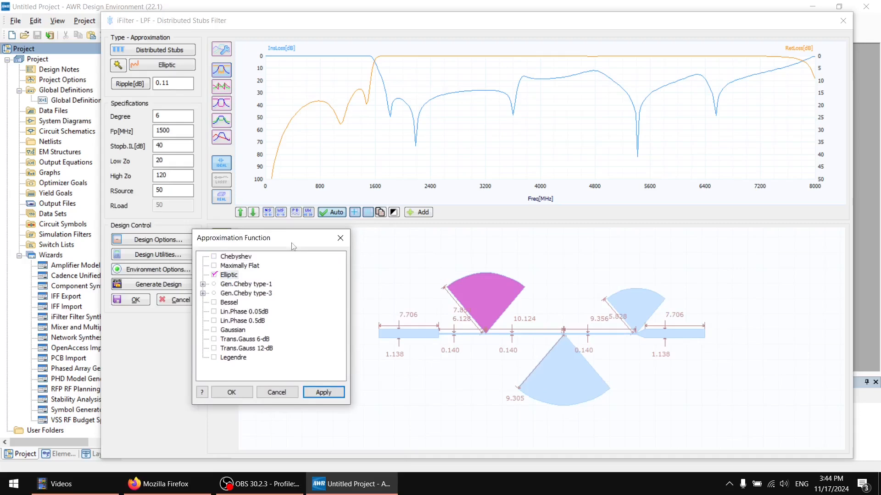
{"action": "left_click_drag", "start_coordinate": [291, 239], "coordinate": [111, 217]}
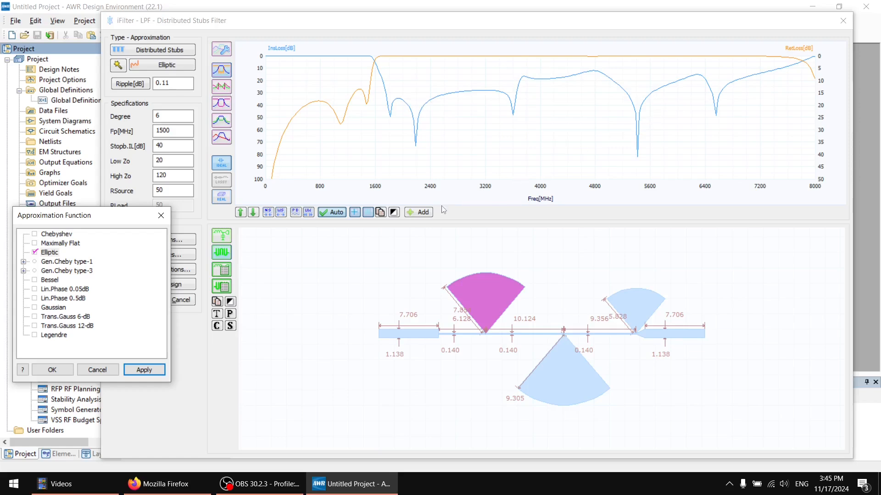
{"action": "left_click_drag", "start_coordinate": [118, 217], "coordinate": [345, 238]}
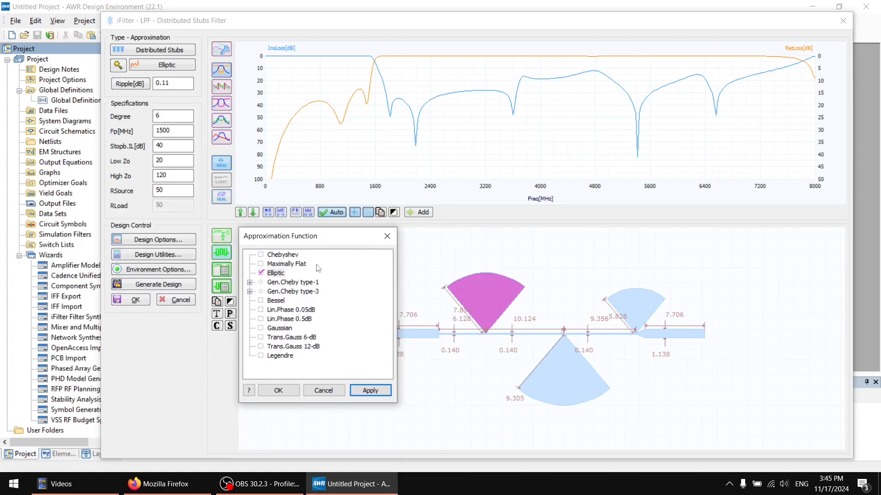
Try the Gen.Cheby type-1 approximation with 26dB RL, 50dB IL.
{"action": "left_click", "coordinate": [250, 282]}
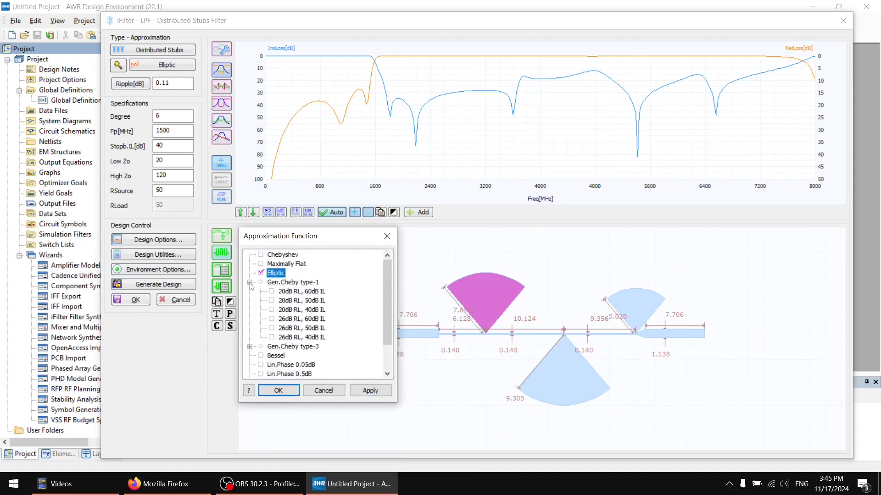
{"action": "left_click", "coordinate": [287, 329]}
{"action": "left_click", "coordinate": [365, 391]}
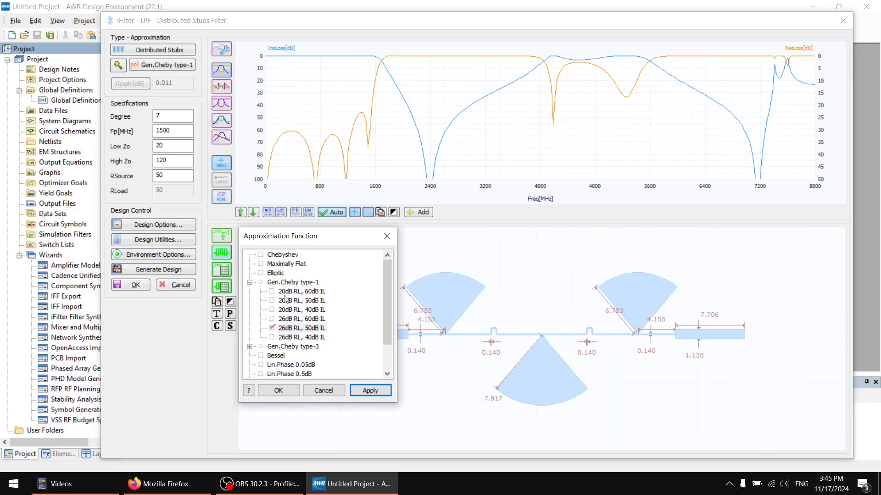
Try the Gen.Cheby type-3 approximation with 20dB RL, 50dB IL.
{"action": "scroll", "coordinate": [285, 321], "scroll_direction": "down", "scroll_amount": 1}
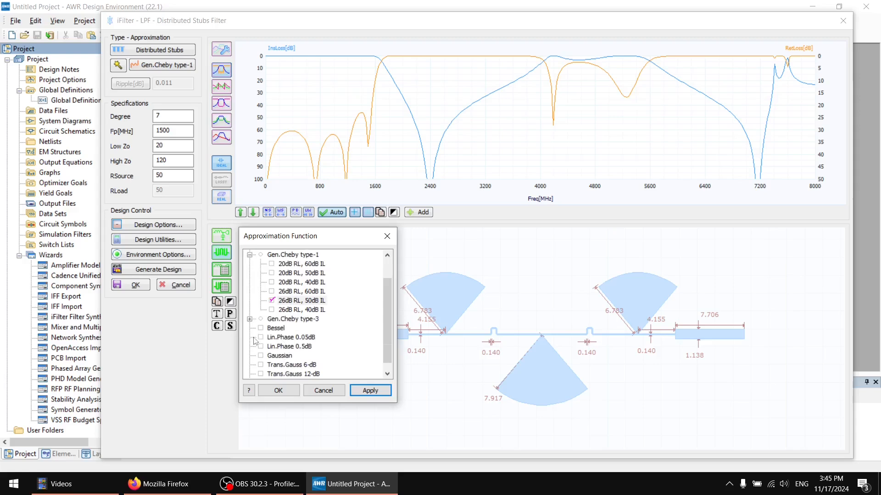
{"action": "left_click", "coordinate": [250, 319]}
{"action": "left_click", "coordinate": [291, 339]}
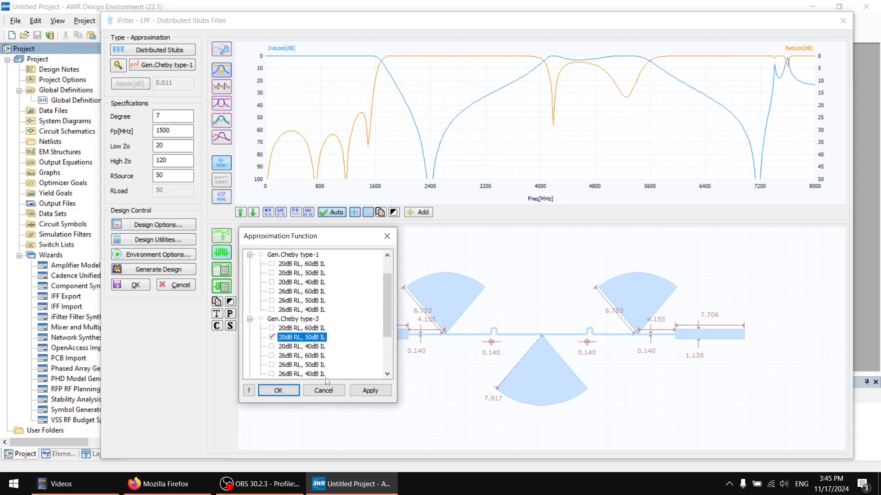
{"action": "left_click", "coordinate": [359, 392]}
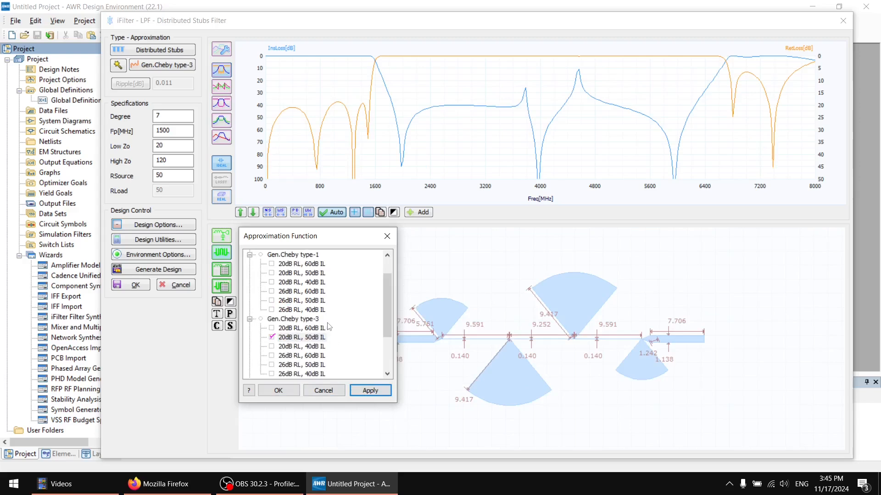
Try the Legendre and Trans.Gauss 12-dB approximation functions on the filter.
{"action": "scroll", "coordinate": [328, 327], "scroll_direction": "down", "scroll_amount": 2}
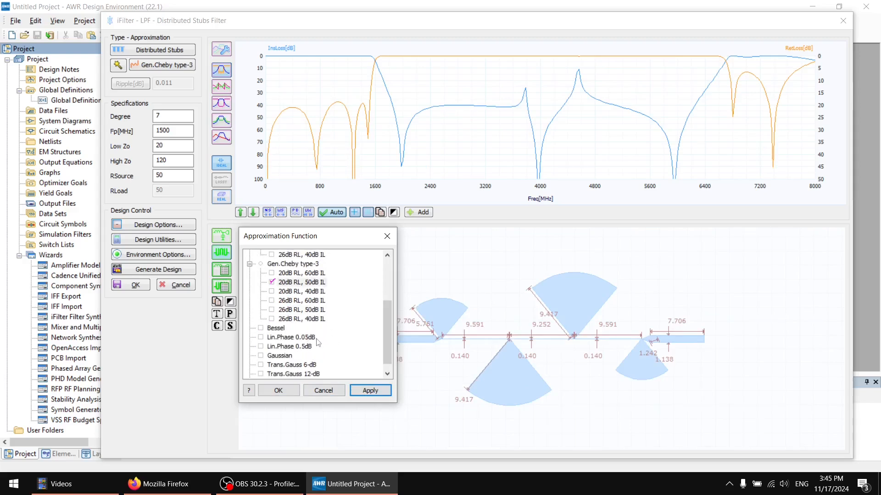
{"action": "scroll", "coordinate": [319, 344], "scroll_direction": "down", "scroll_amount": 1}
{"action": "left_click", "coordinate": [291, 366]}
{"action": "left_click", "coordinate": [288, 374]}
{"action": "left_click", "coordinate": [364, 391]}
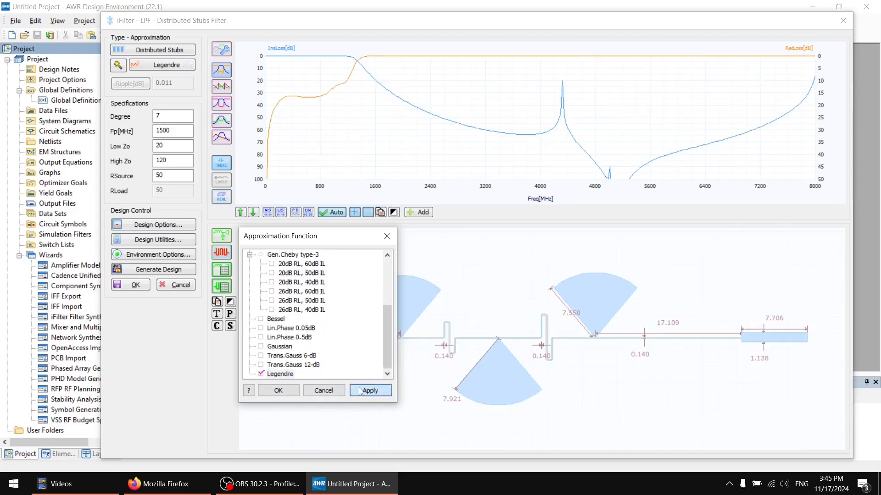
{"action": "left_click", "coordinate": [375, 394]}
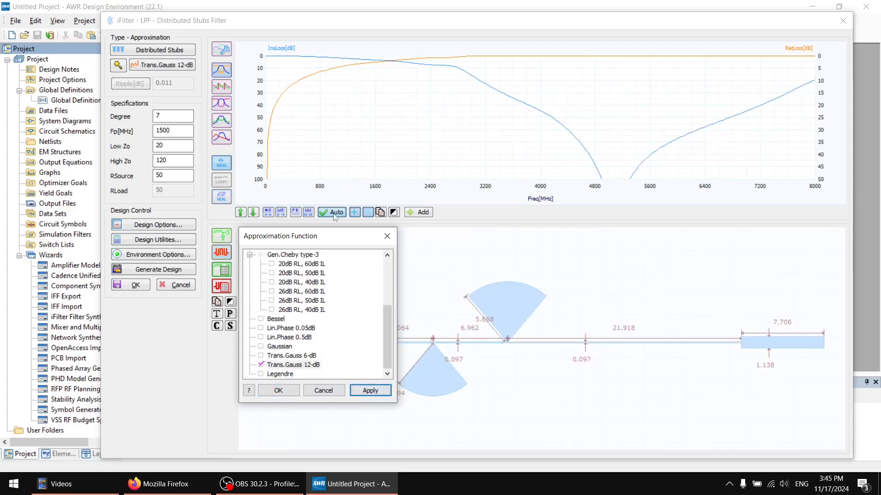
Apply the Elliptic approximation function to the filter again.
{"action": "scroll", "coordinate": [299, 285], "scroll_direction": "up", "scroll_amount": 3}
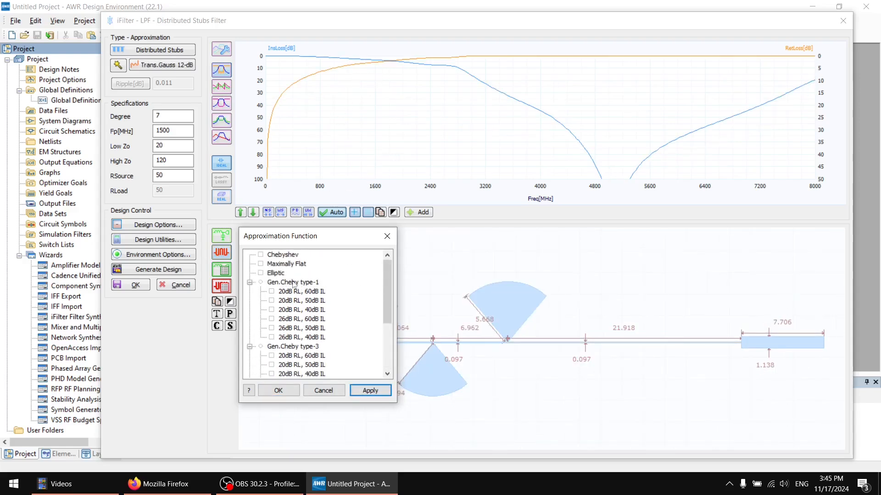
{"action": "left_click", "coordinate": [283, 273]}
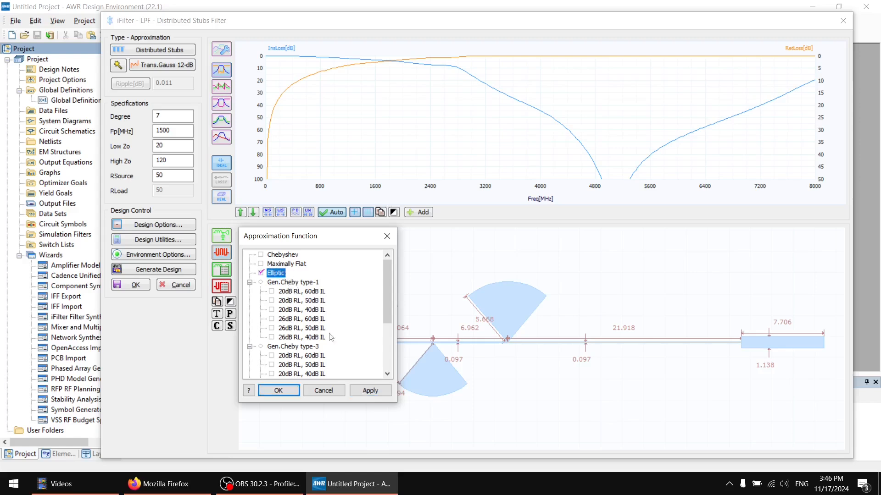
{"action": "left_click", "coordinate": [371, 390]}
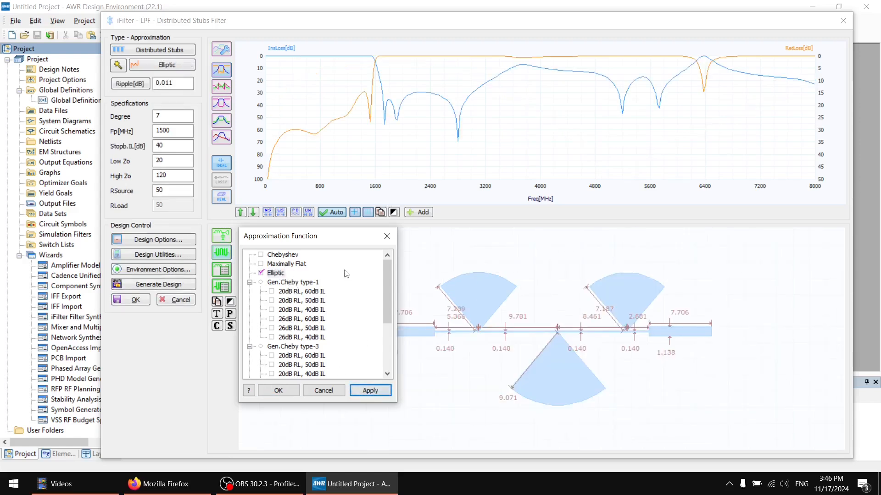
Close the approximation function list, view the filter's schematic element values, and return to the radial-stub layout.
{"action": "left_click", "coordinate": [388, 237]}
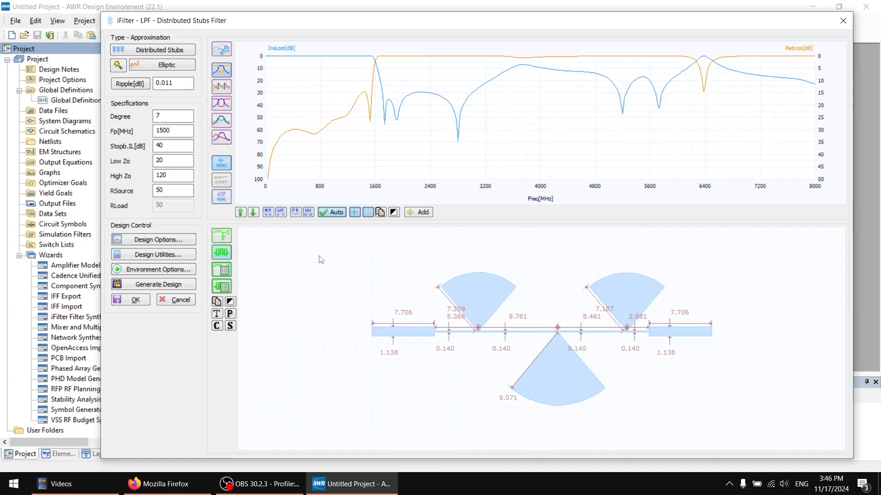
{"action": "left_click", "coordinate": [222, 270]}
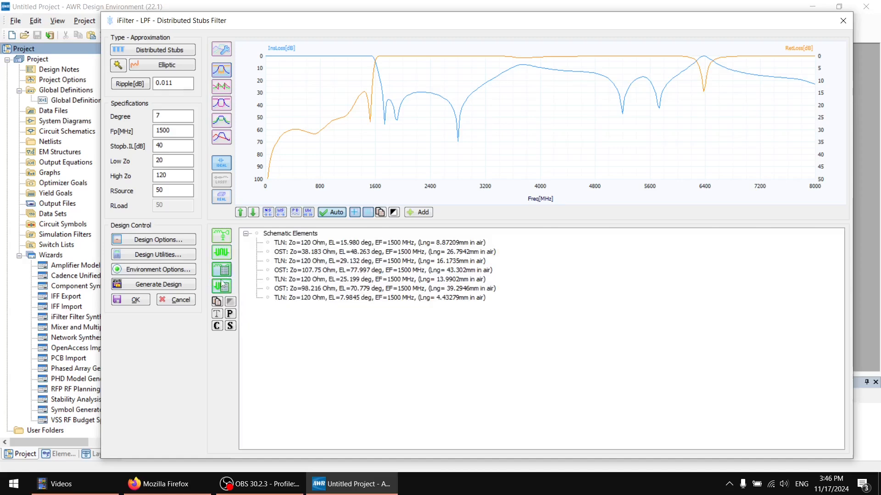
{"action": "left_click", "coordinate": [222, 252]}
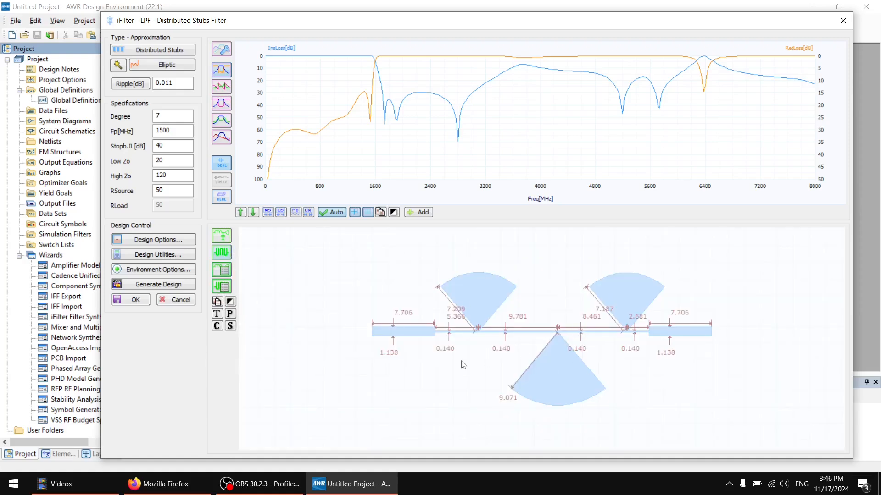
Switch to Snipping Tool, capture the dimensioned filter layout as a rectangular snip, and minimize the snip.
{"action": "left_click", "coordinate": [16, 486]}
{"action": "type", "text": "sni"}
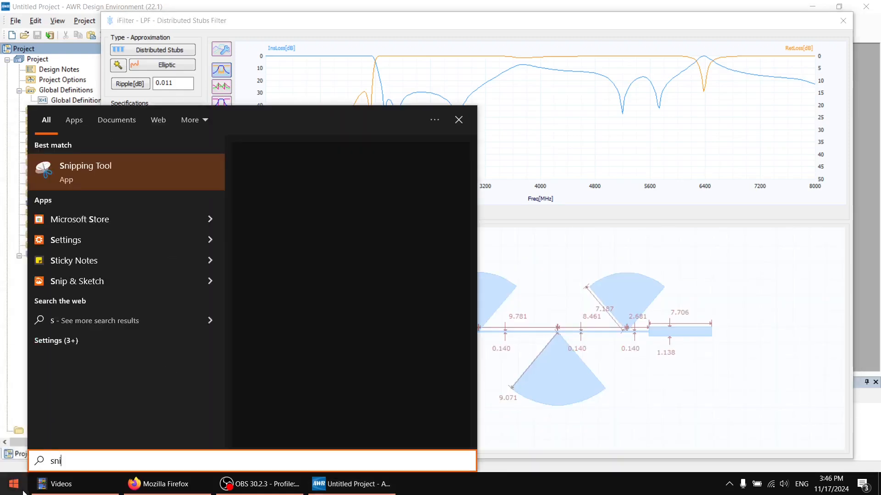
{"action": "type", "text": "p"}
{"action": "key", "text": "Return"}
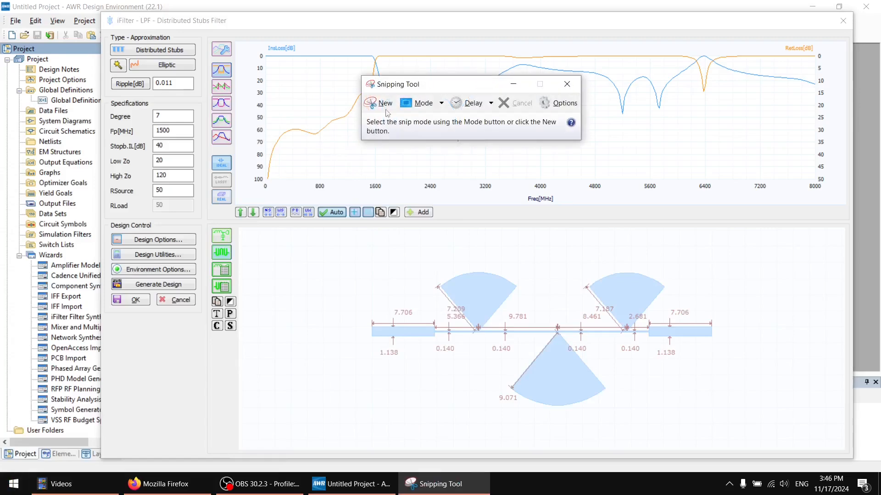
{"action": "left_click", "coordinate": [384, 104]}
{"action": "left_click_drag", "start_coordinate": [350, 225], "coordinate": [805, 440]}
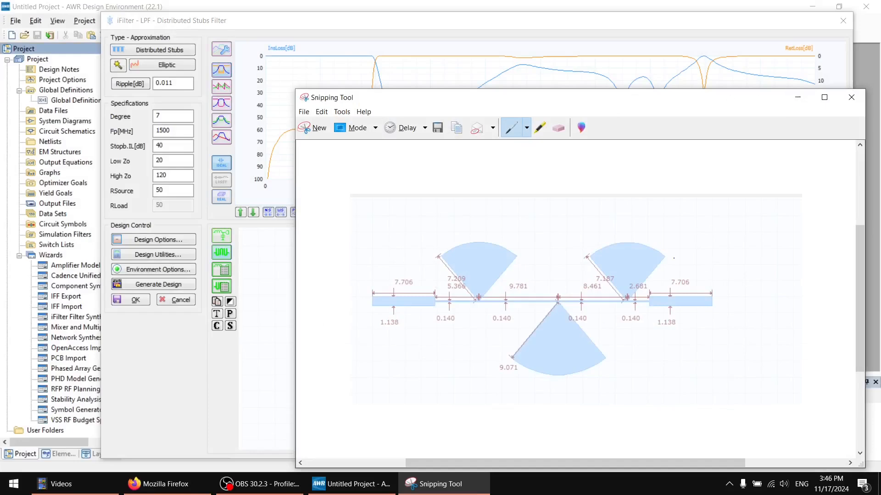
{"action": "left_click", "coordinate": [798, 97]}
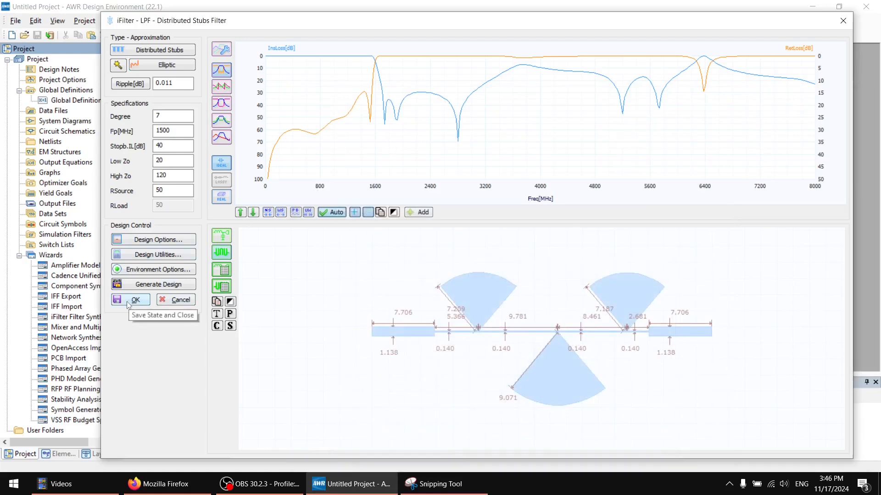
Start generating the design from the filter wizard with the base name LPF1500.
{"action": "left_click", "coordinate": [140, 286]}
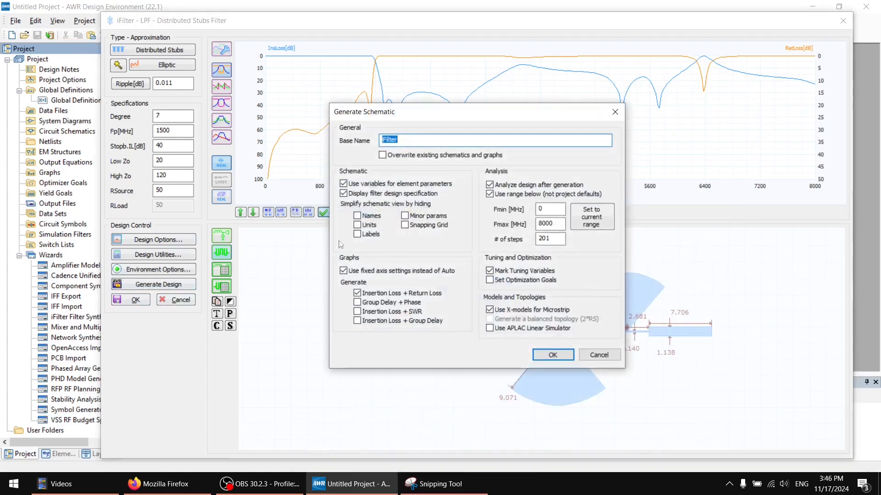
{"action": "type", "text": "LPF"}
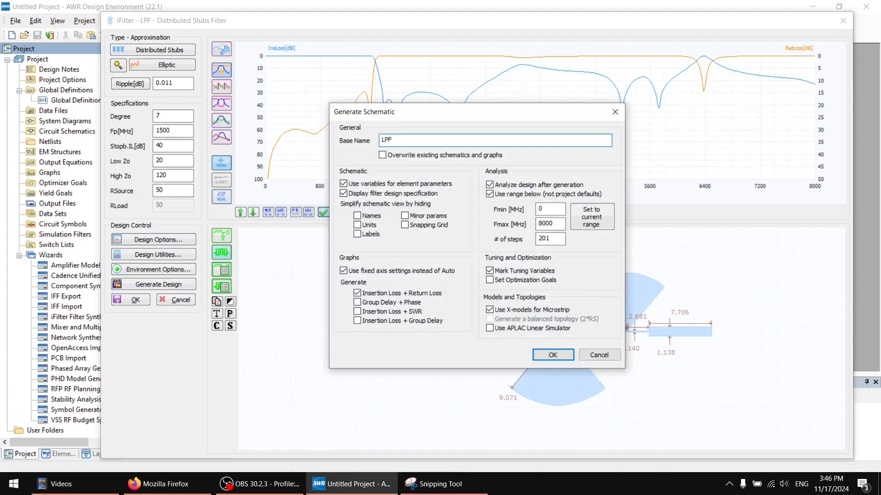
{"action": "type", "text": "1500"}
Set the analysis range for the generated design to 1000–5000 MHz with 401 steps.
{"action": "double_click", "coordinate": [552, 209]}
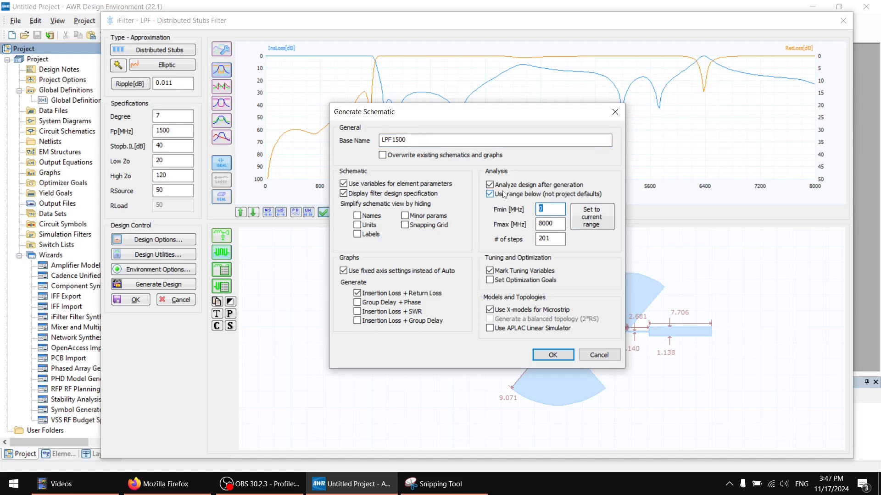
{"action": "type", "text": "1000"}
{"action": "key", "text": "Tab"}
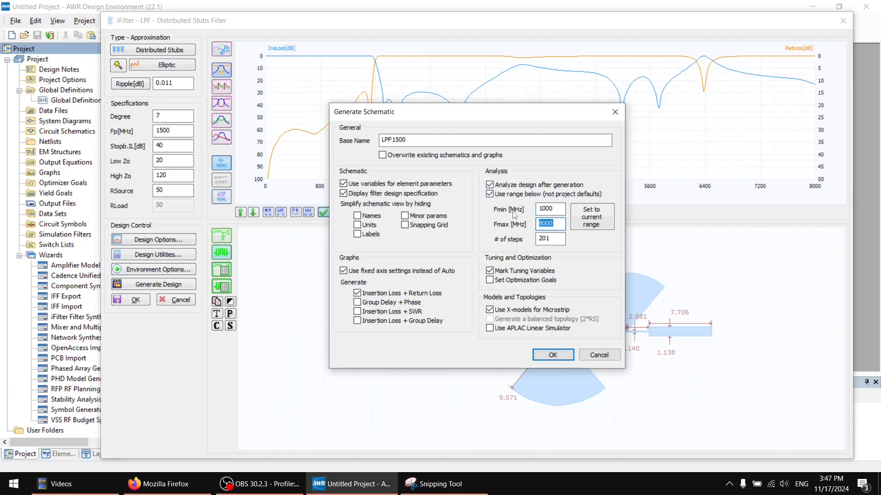
{"action": "type", "text": "500"}
{"action": "key", "text": "Tab"}
{"action": "type", "text": "4"}
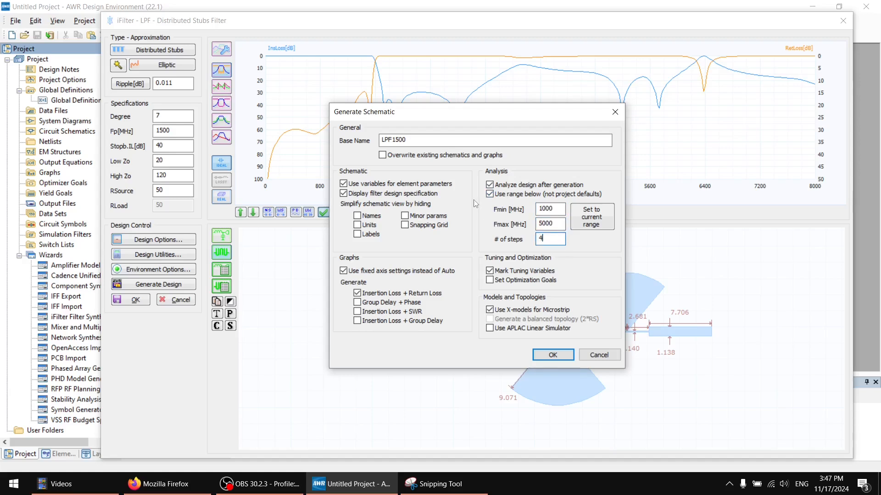
{"action": "type", "text": "01"}
Generate the LPF1500 schematic and graph, close the simulation report, and save and close the filter wizard.
{"action": "left_click", "coordinate": [553, 355]}
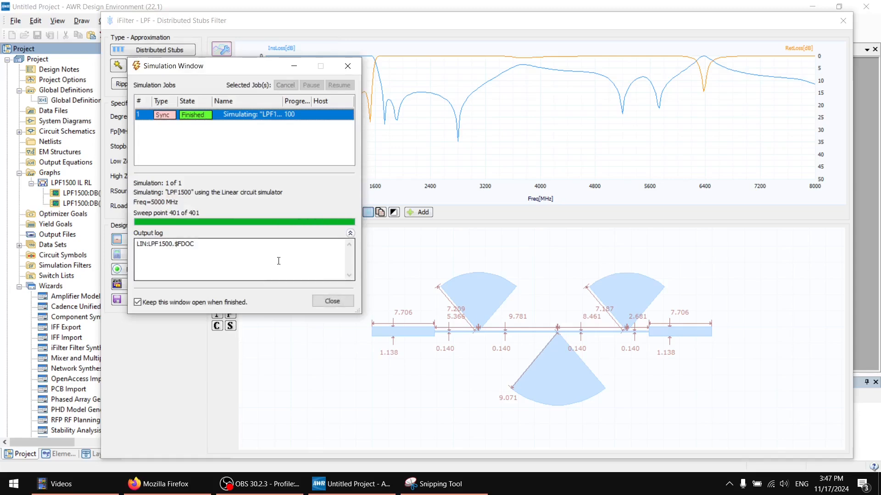
{"action": "left_click", "coordinate": [334, 302]}
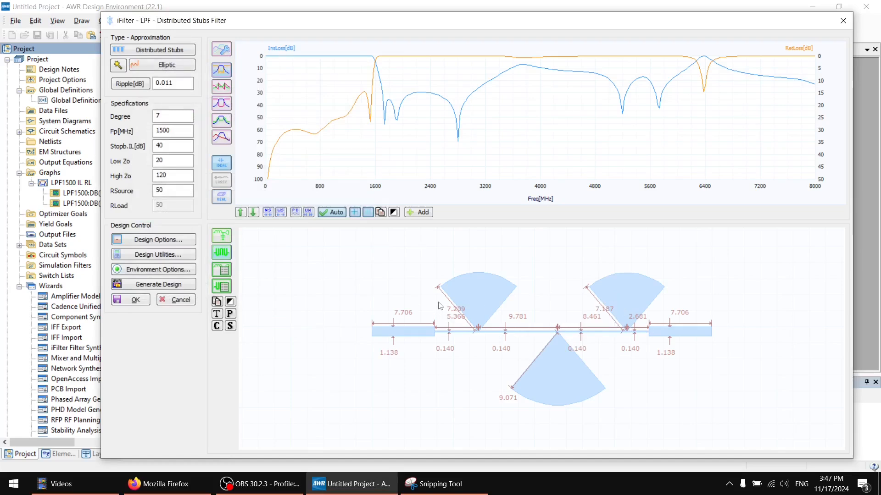
{"action": "left_click", "coordinate": [135, 300]}
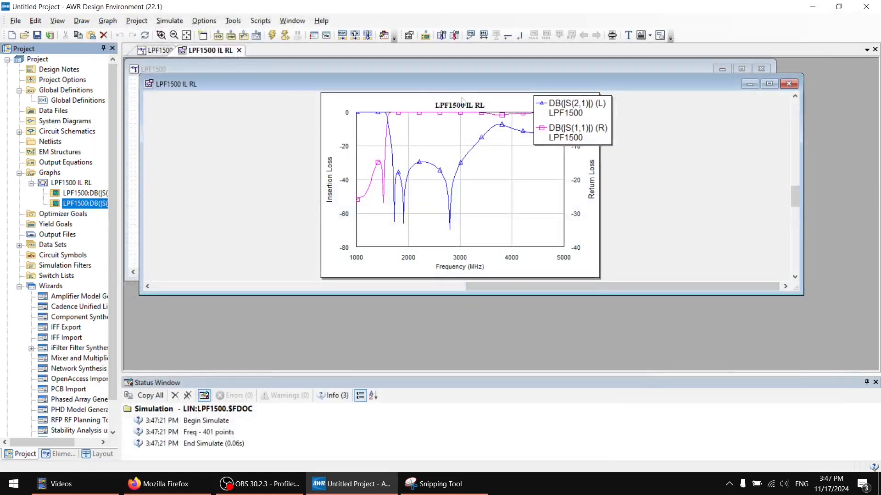
Move the LPF1500 IL RL graph window aside and examine the generated LPF1500 schematic up close.
{"action": "left_click", "coordinate": [447, 112]}
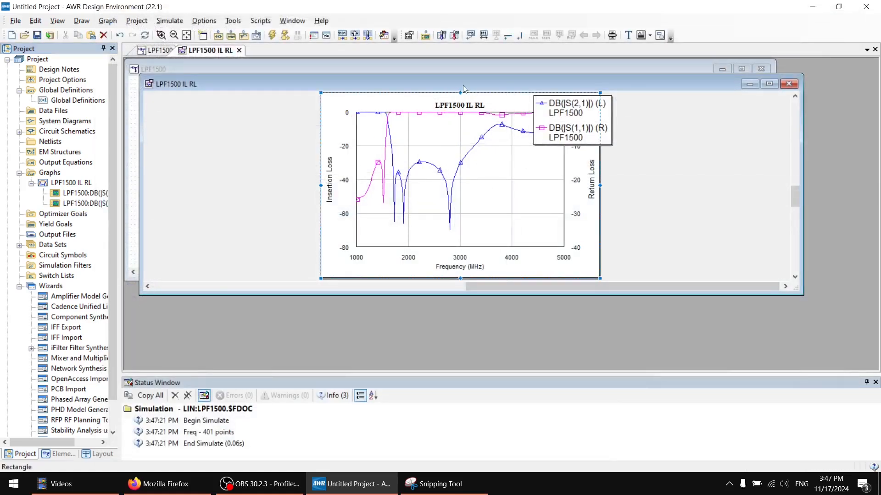
{"action": "left_click_drag", "start_coordinate": [463, 87], "coordinate": [516, 152]}
{"action": "left_click", "coordinate": [503, 199]}
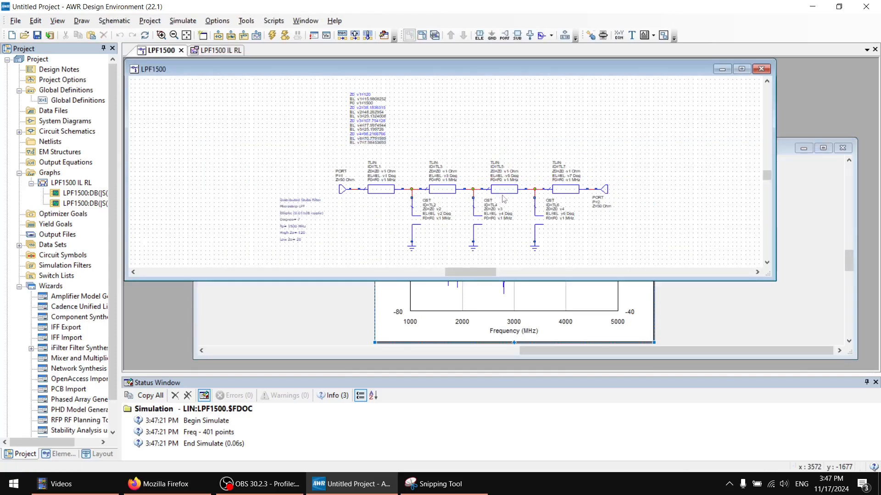
{"action": "scroll", "coordinate": [503, 199], "scroll_direction": "up", "scroll_amount": 3}
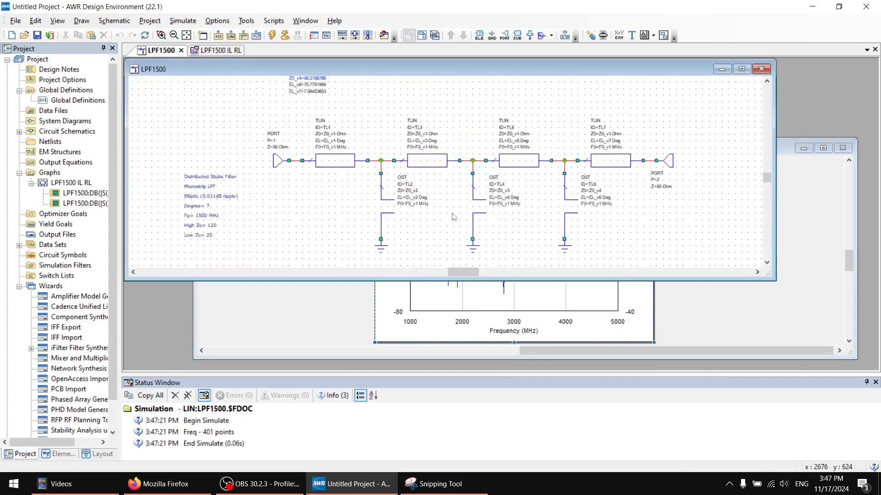
{"action": "middle_click_drag", "start_coordinate": [454, 215], "coordinate": [472, 194]}
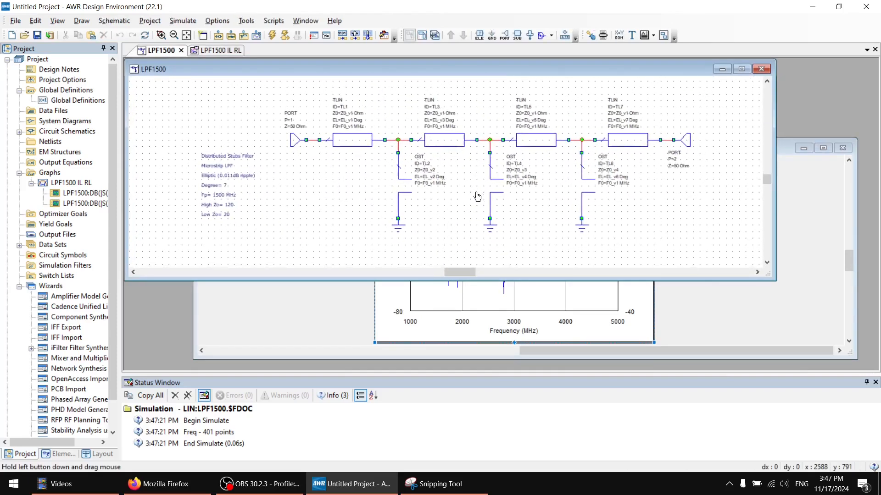
Check the LPF1500 layout view, close it, and inspect the last transmission line element in the schematic.
{"action": "left_click", "coordinate": [419, 36]}
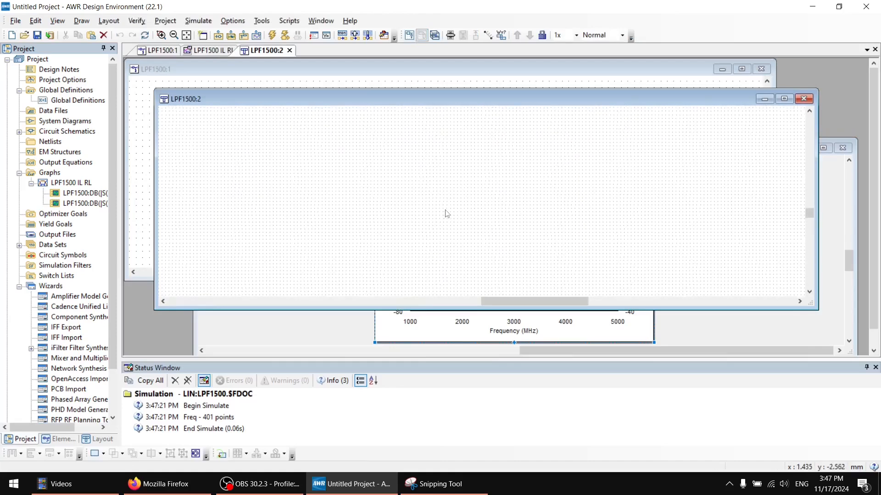
{"action": "scroll", "coordinate": [447, 213], "scroll_direction": "down", "scroll_amount": 2}
{"action": "scroll", "coordinate": [484, 218], "scroll_direction": "up", "scroll_amount": 2}
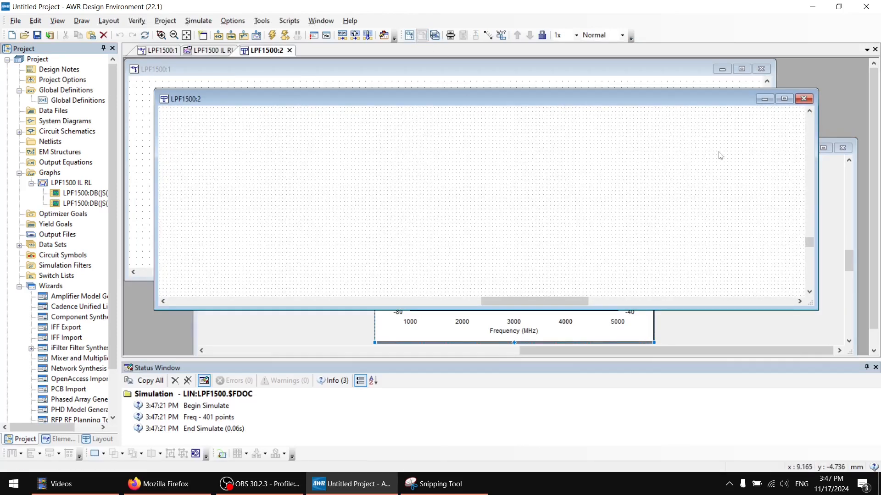
{"action": "left_click", "coordinate": [804, 99]}
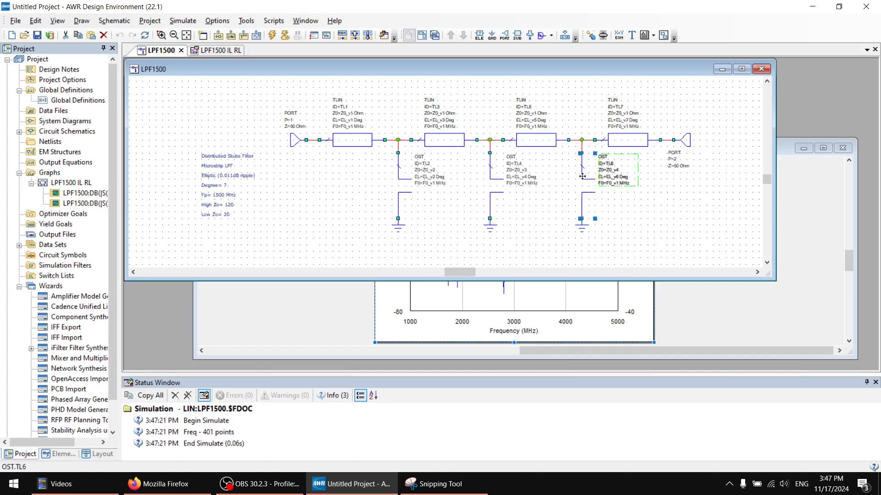
{"action": "left_click", "coordinate": [628, 143]}
{"action": "middle_click_drag", "start_coordinate": [649, 200], "coordinate": [662, 253]}
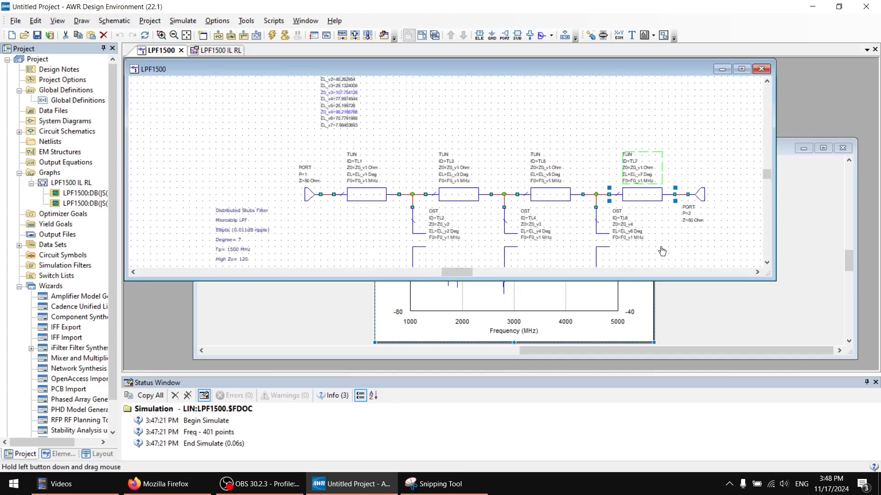
{"action": "middle_click_drag", "start_coordinate": [641, 174], "coordinate": [595, 155]}
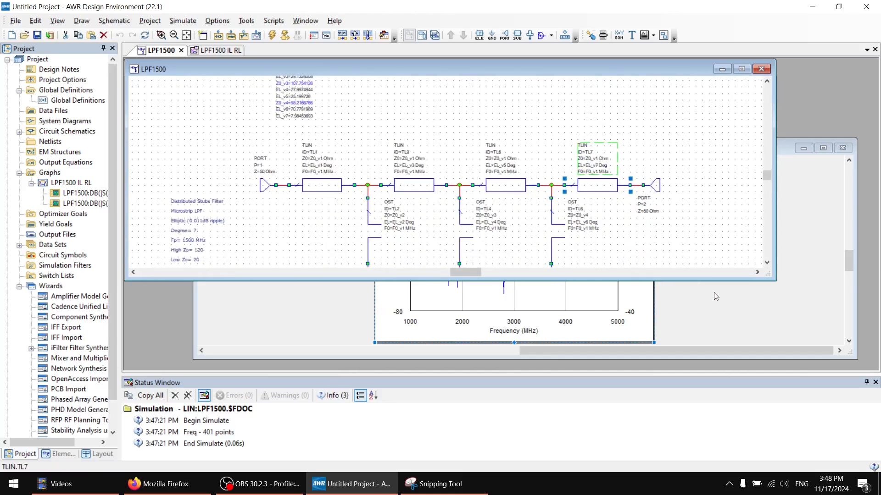
Review the insertion and return loss graph, and close both the graph and the LPF1500 schematic windows.
{"action": "left_click", "coordinate": [715, 294]}
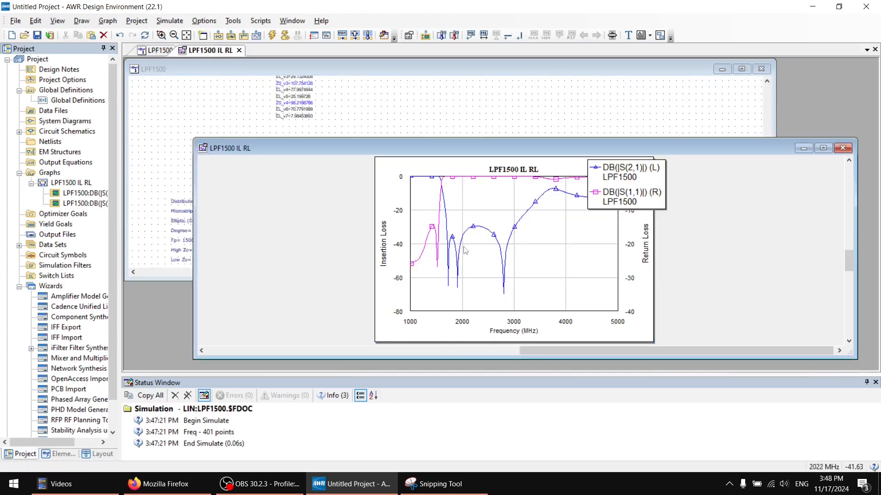
{"action": "mouse_move", "coordinate": [473, 229]}
{"action": "left_mouse_down"}
{"action": "mouse_move", "coordinate": [480, 233]}
{"action": "mouse_move", "coordinate": [452, 243]}
{"action": "mouse_move", "coordinate": [435, 179]}
{"action": "mouse_move", "coordinate": [419, 178]}
{"action": "left_mouse_up"}
{"action": "left_click", "coordinate": [843, 148]}
{"action": "left_click", "coordinate": [761, 69]}
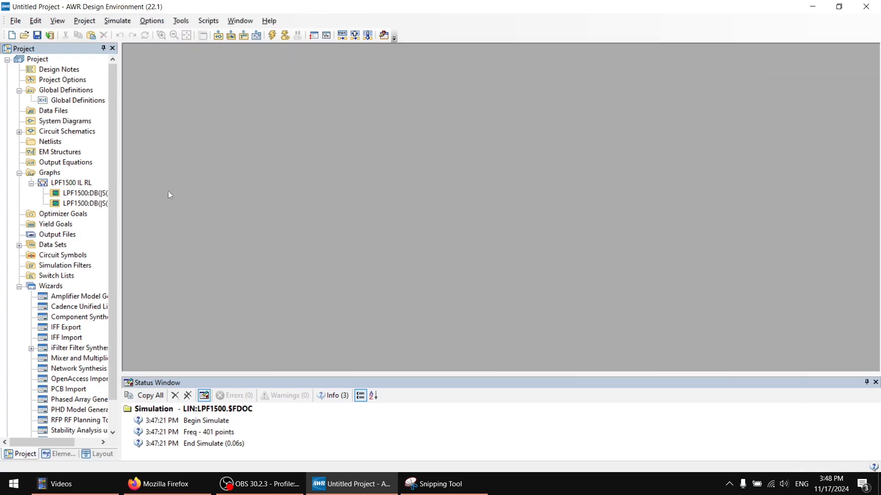
Create a new circuit schematic named LPF1500_closed and enlarge its window to fill the workspace.
{"action": "left_click", "coordinate": [66, 133]}
{"action": "left_click", "coordinate": [20, 132]}
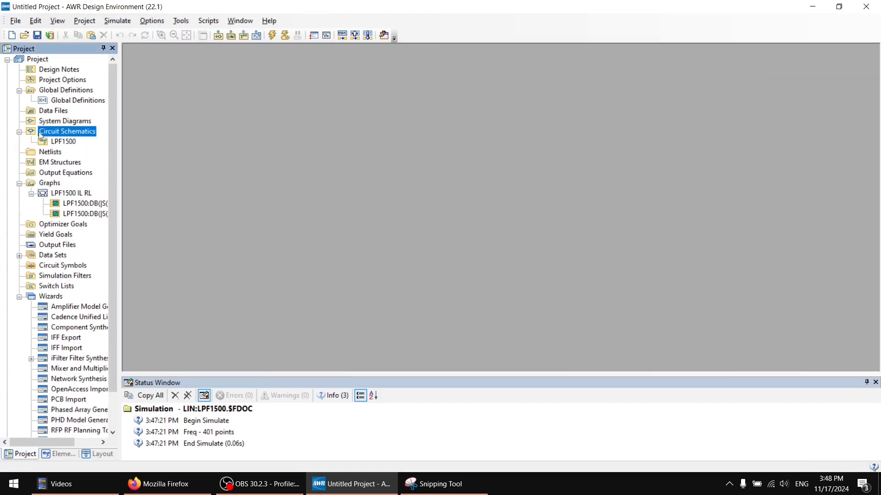
{"action": "left_click", "coordinate": [60, 142]}
{"action": "left_click", "coordinate": [65, 132]}
{"action": "right_click", "coordinate": [62, 132]}
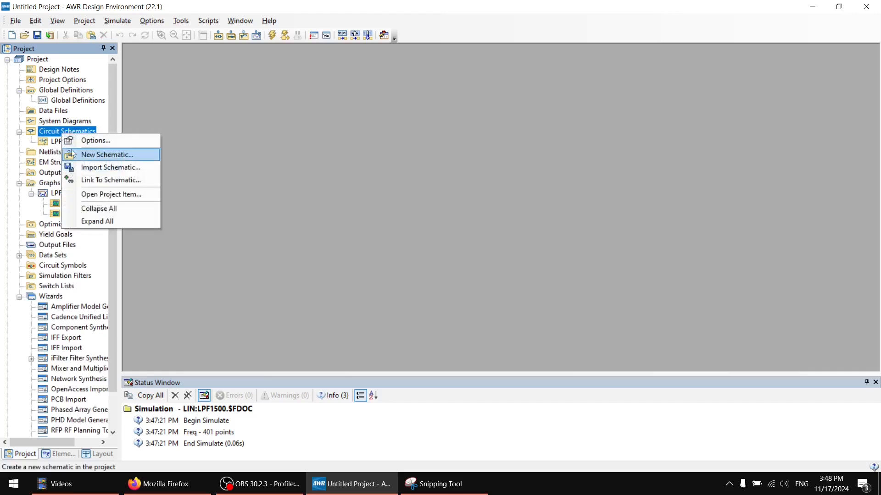
{"action": "left_click", "coordinate": [102, 158]}
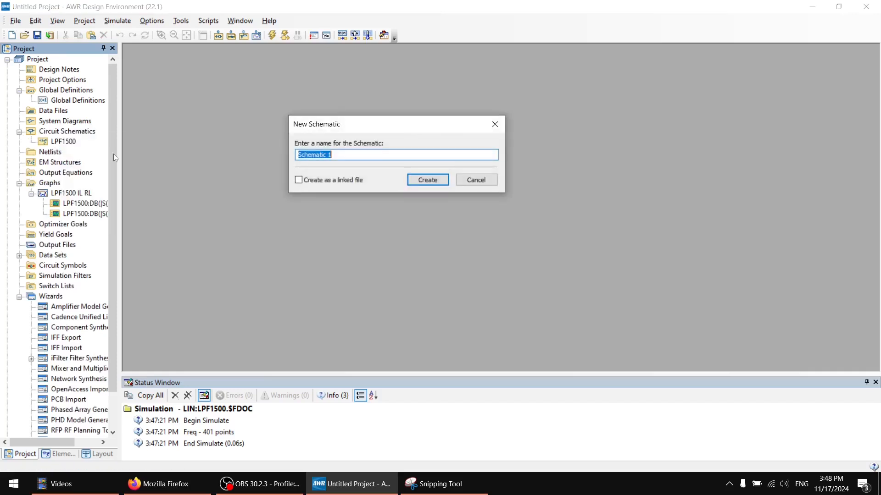
{"action": "type", "text": "LPF"}
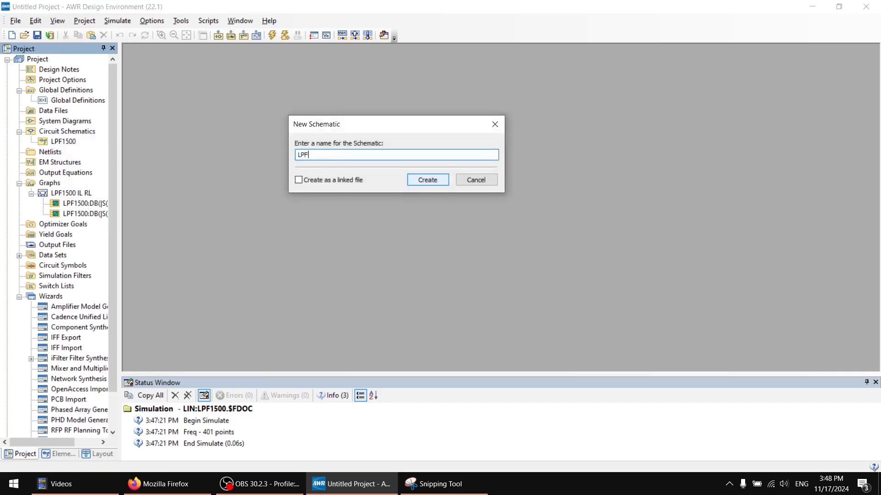
{"action": "type", "text": "1500_closed"}
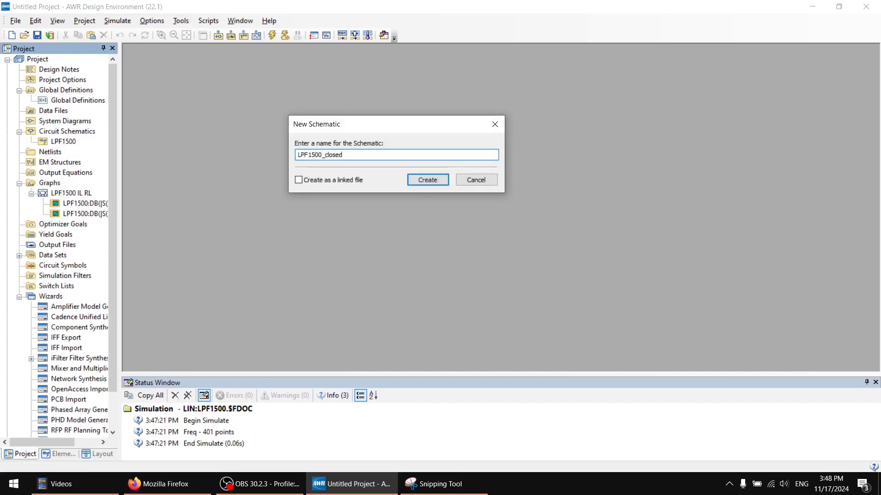
{"action": "key", "text": "Return"}
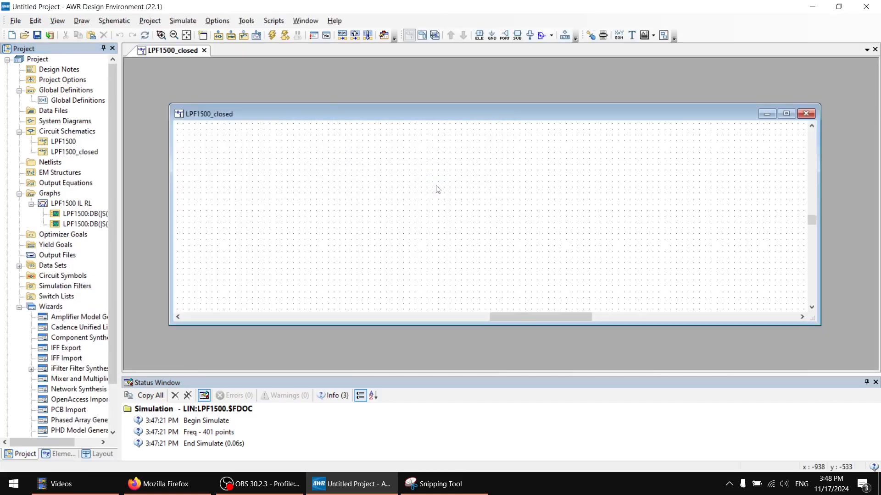
{"action": "left_click_drag", "start_coordinate": [173, 105], "coordinate": [124, 59]}
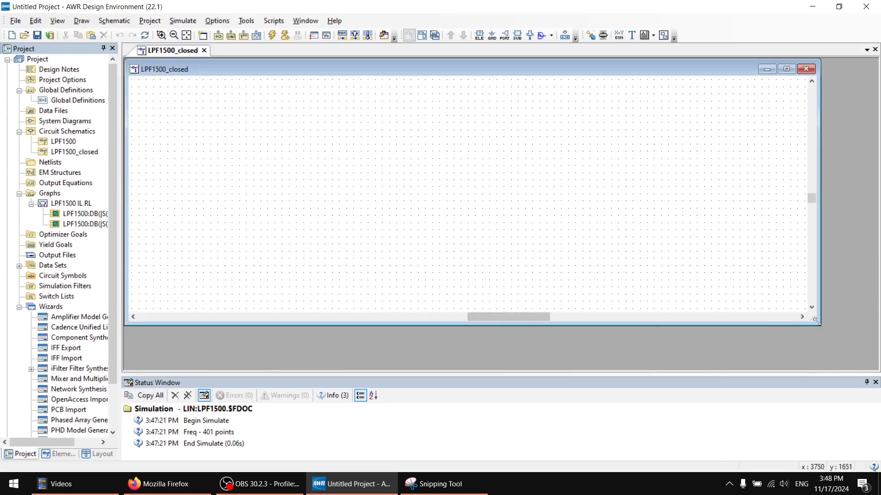
{"action": "left_click_drag", "start_coordinate": [815, 320], "coordinate": [878, 373]}
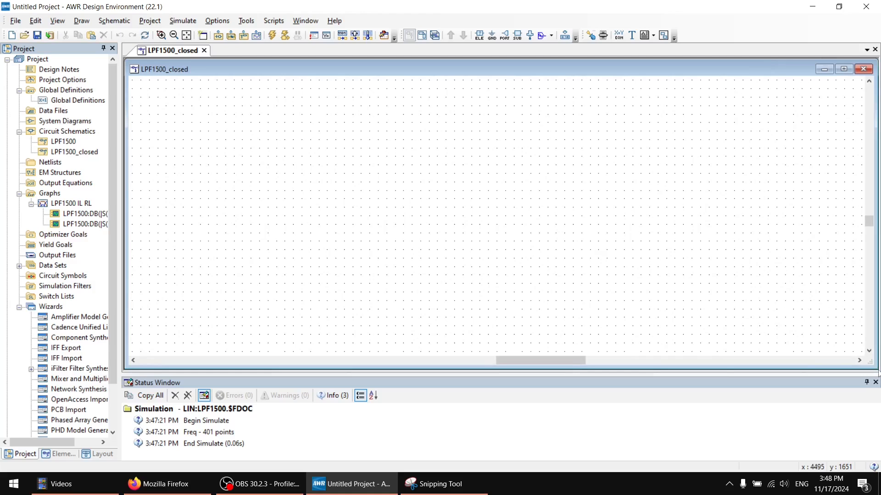
Add an MSUB microstrip substrate definition to the lower-left area of the LPF1500_closed schematic.
{"action": "left_click", "coordinate": [479, 35]}
{"action": "left_click_drag", "start_coordinate": [505, 223], "coordinate": [436, 114]}
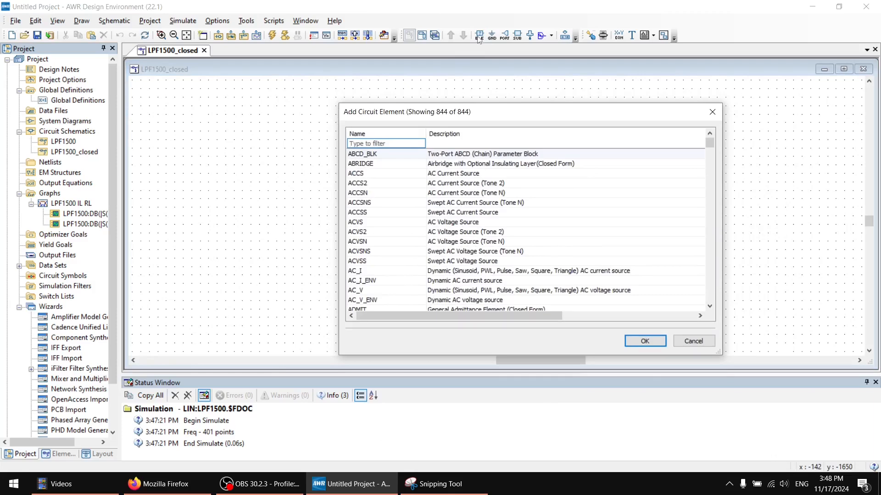
{"action": "type", "text": "MSU"}
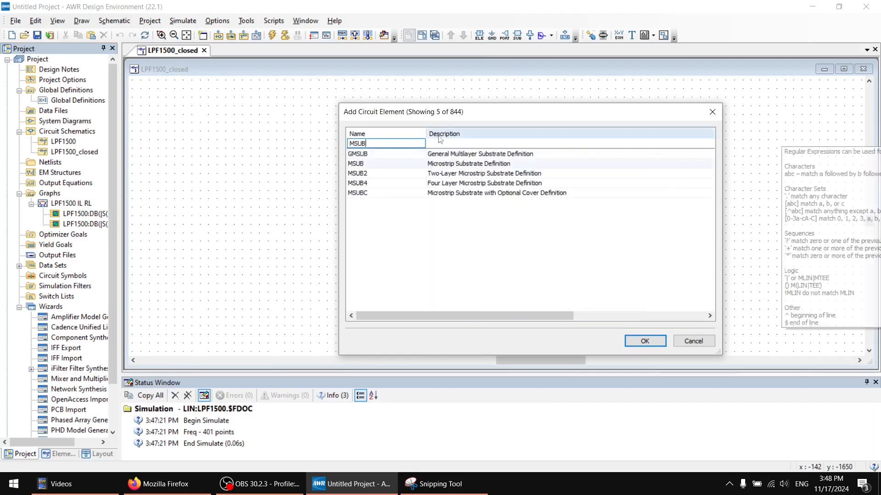
{"action": "type", "text": "B"}
{"action": "double_click", "coordinate": [451, 165]}
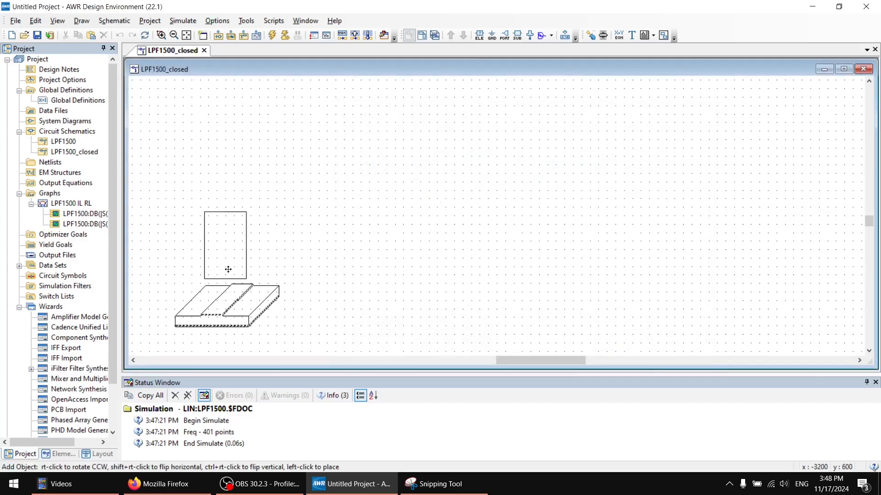
{"action": "left_click", "coordinate": [228, 269]}
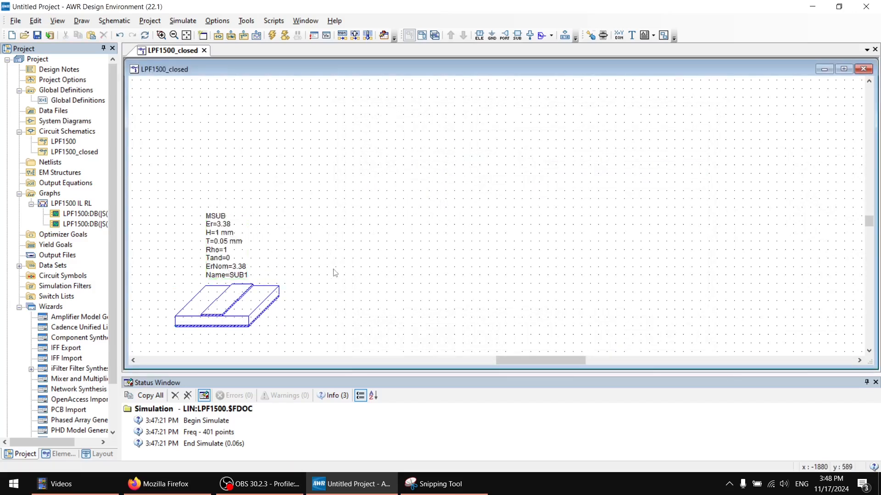
Review the meaning of the MSUB substrate parameters in its element properties, then close them without changes.
{"action": "left_click", "coordinate": [224, 236]}
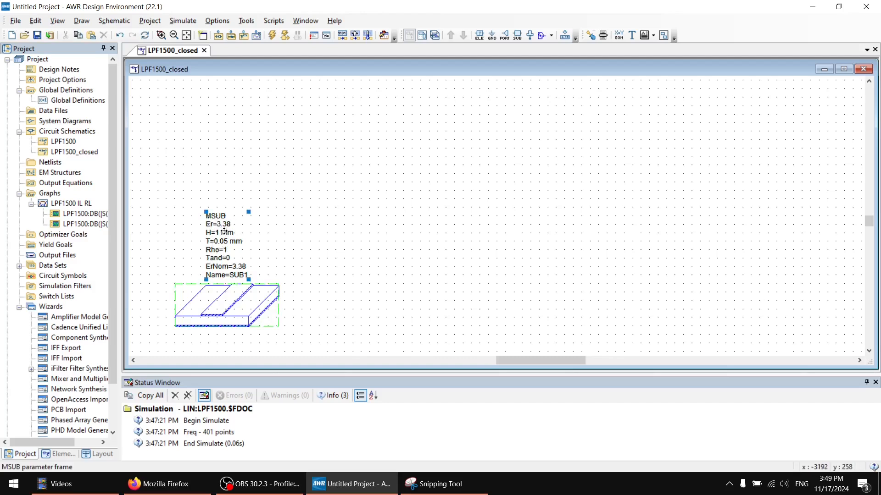
{"action": "left_click", "coordinate": [225, 299]}
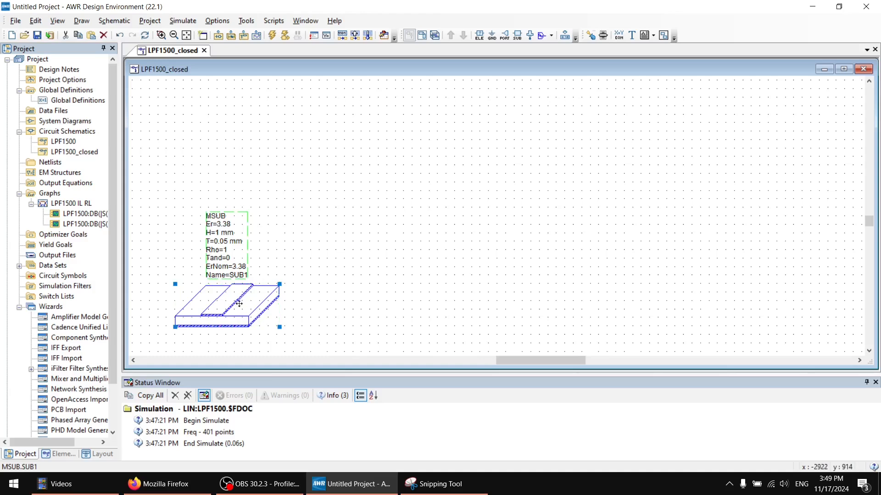
{"action": "double_click", "coordinate": [239, 303]}
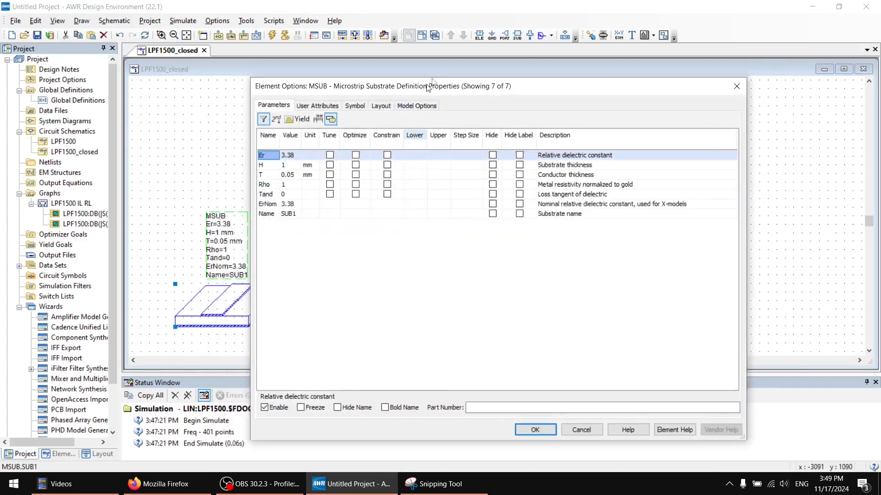
{"action": "left_click_drag", "start_coordinate": [426, 109], "coordinate": [476, 85]}
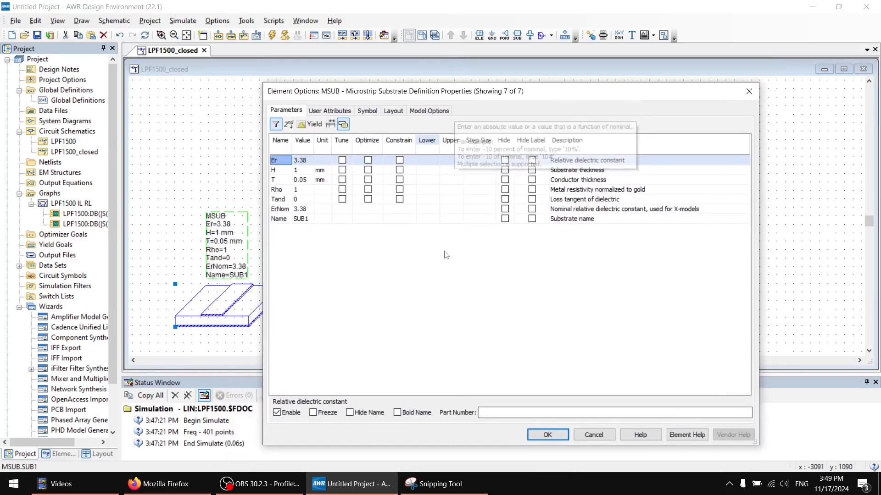
{"action": "left_click", "coordinate": [571, 221]}
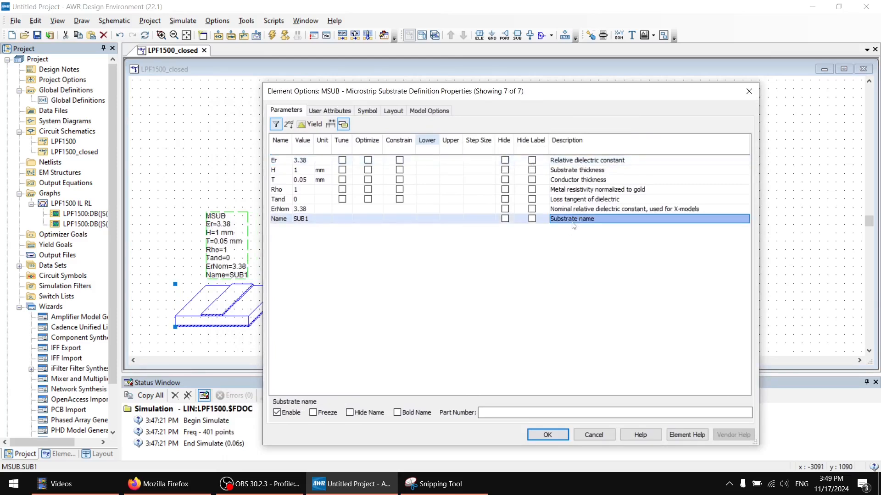
{"action": "left_click", "coordinate": [748, 92]}
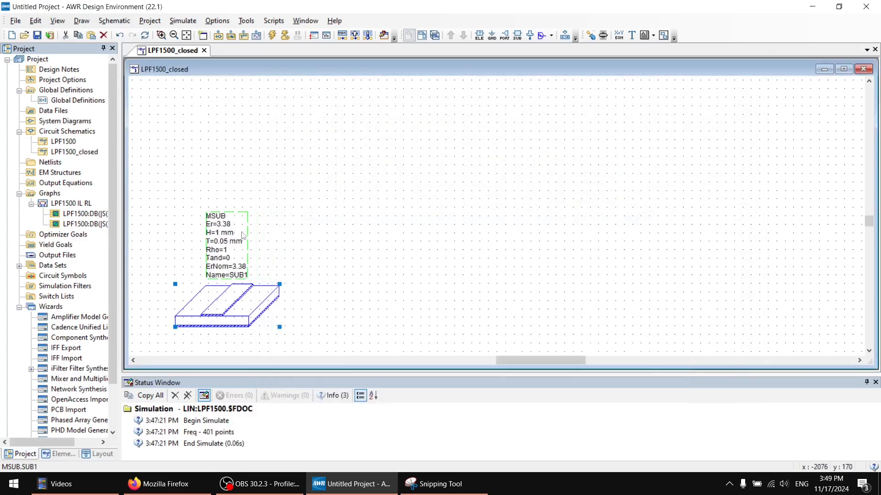
Set the MSUB relative dielectric constant Er to 4.4 and the substrate thickness H to 0.6 mm.
{"action": "double_click", "coordinate": [227, 225]}
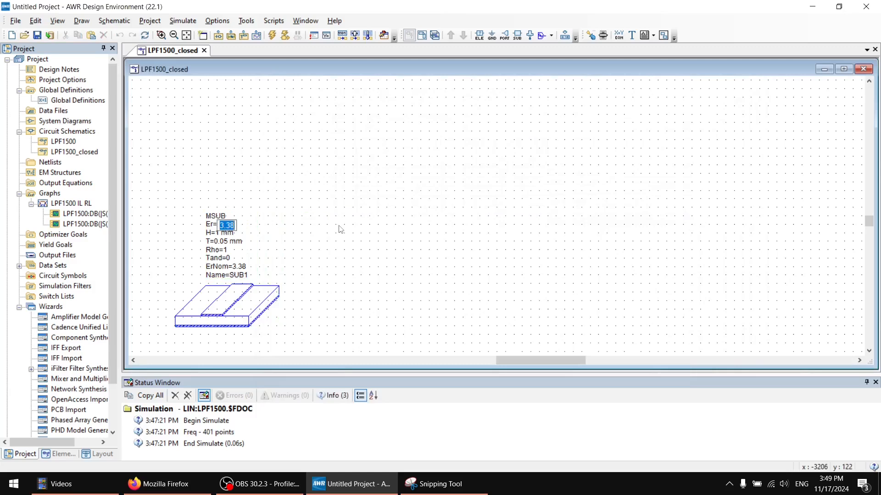
{"action": "type", "text": "4.4"}
{"action": "left_click", "coordinate": [340, 229]}
{"action": "double_click", "coordinate": [220, 233]}
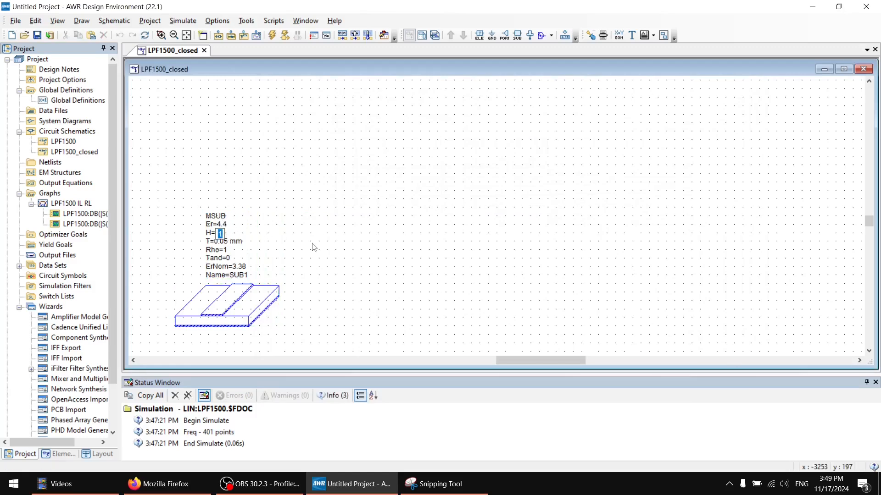
{"action": "type", "text": "0.6"}
{"action": "left_click", "coordinate": [311, 248]}
Set the MSUB conductor thickness T to 0.035 mm.
{"action": "double_click", "coordinate": [222, 242]}
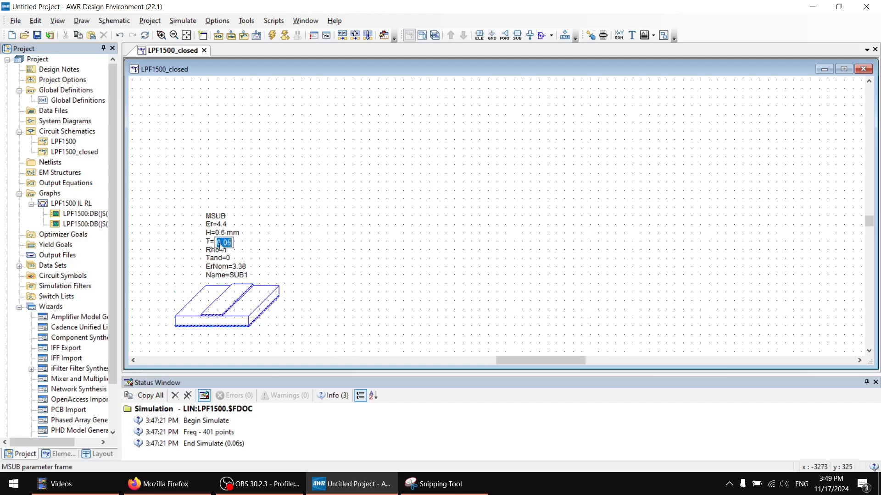
{"action": "type", "text": "0.0"}
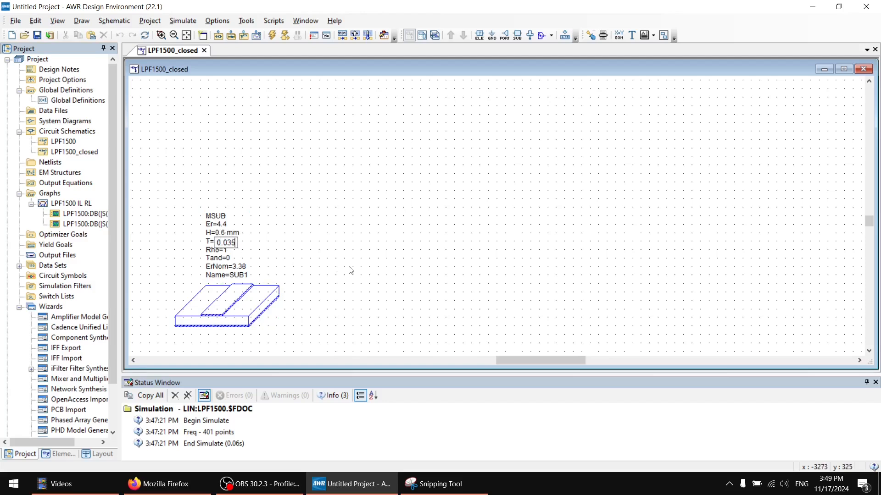
{"action": "type", "text": "35"}
{"action": "left_click", "coordinate": [351, 271]}
{"action": "double_click", "coordinate": [227, 251]}
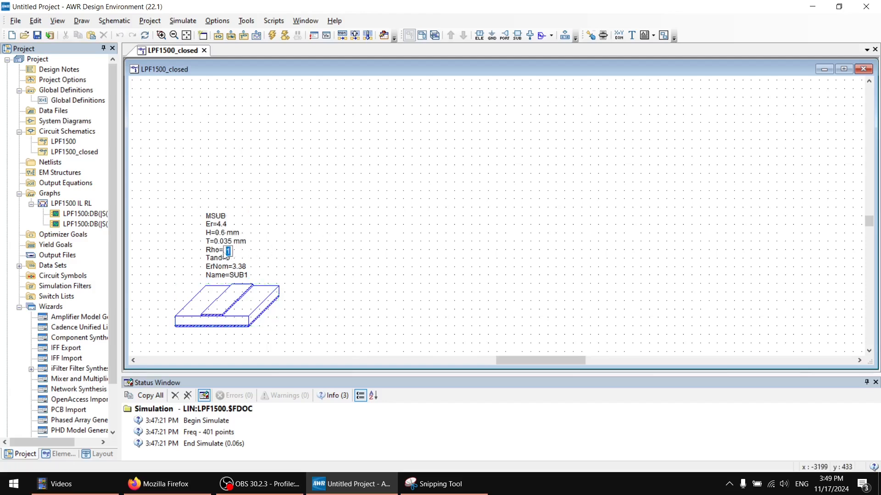
{"action": "left_click", "coordinate": [211, 251]}
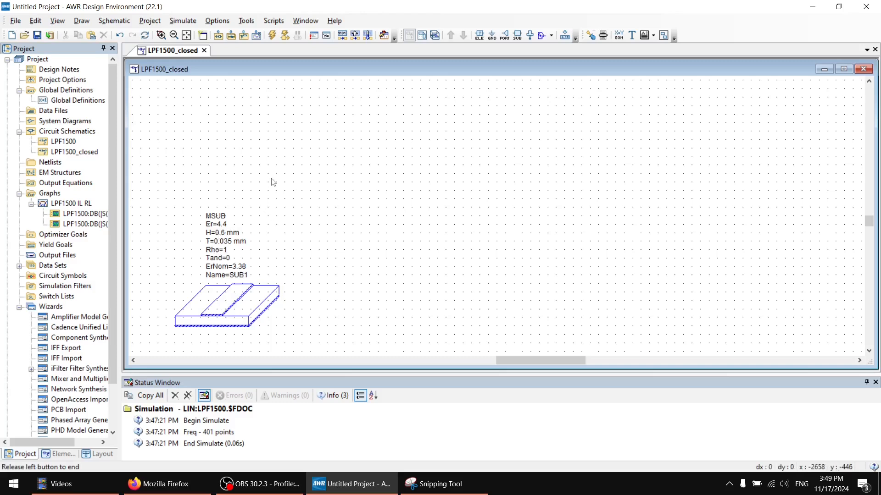
{"action": "left_click", "coordinate": [247, 22]}
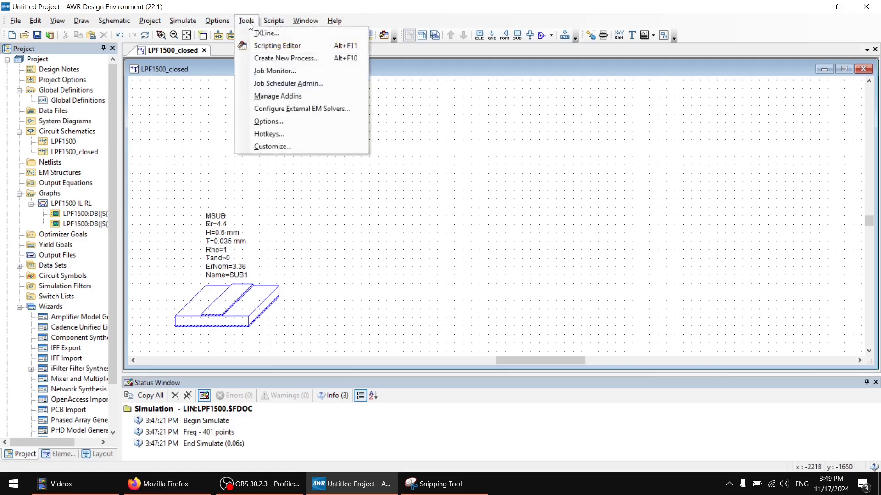
{"action": "left_click", "coordinate": [248, 23]}
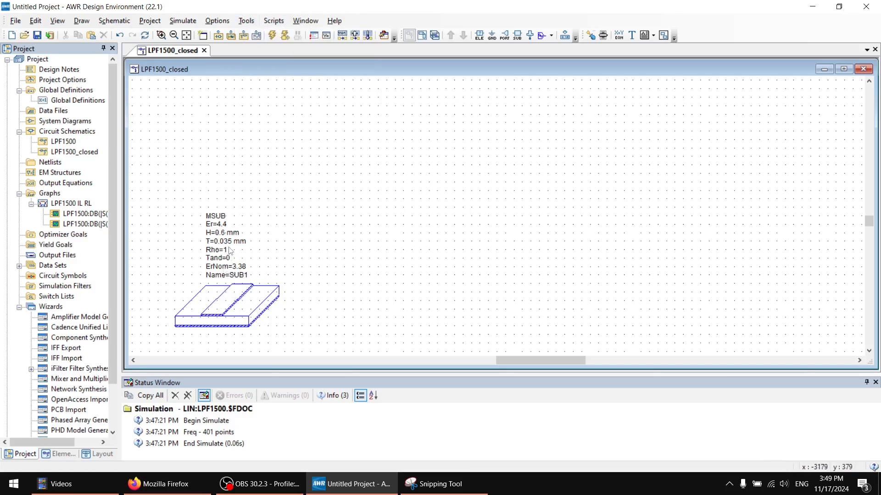
{"action": "left_click", "coordinate": [244, 22]}
{"action": "left_click", "coordinate": [232, 90]}
{"action": "left_click", "coordinate": [233, 218]}
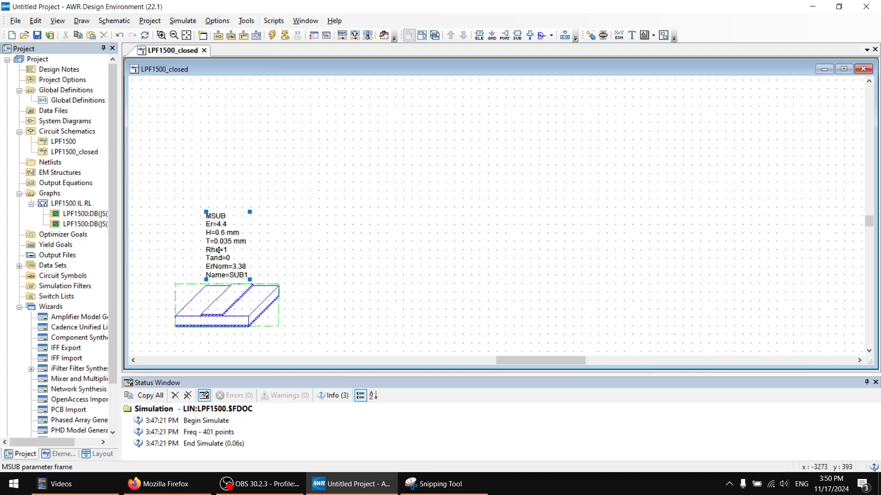
Open the TXLine calculator beside the substrate and look up the conductivities of copper and gold.
{"action": "left_click", "coordinate": [246, 21]}
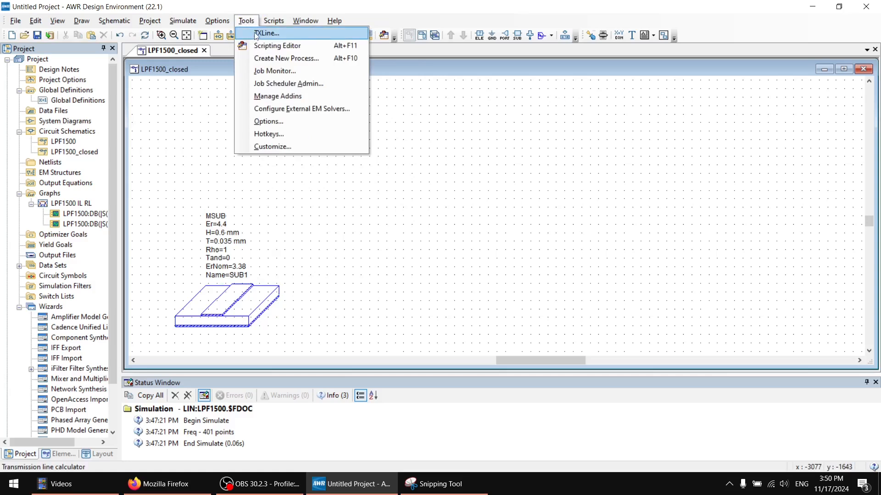
{"action": "left_click", "coordinate": [256, 33]}
{"action": "left_click_drag", "start_coordinate": [305, 148], "coordinate": [389, 87]}
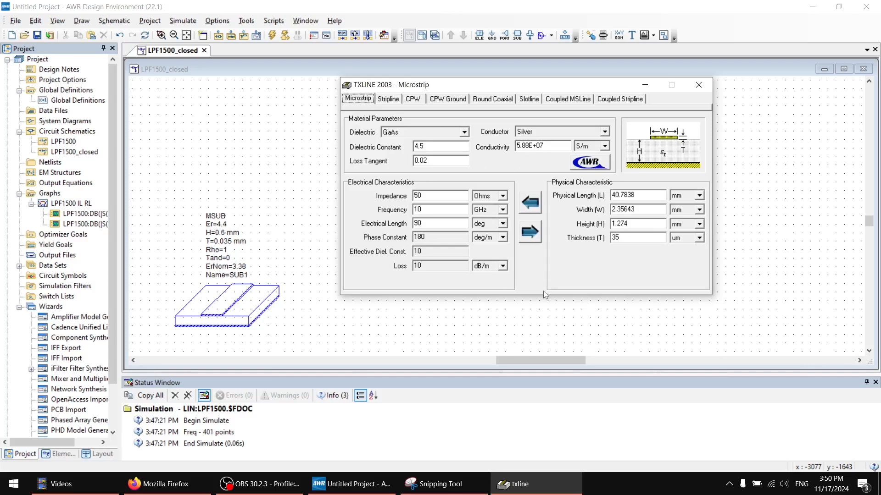
{"action": "left_click", "coordinate": [604, 133]}
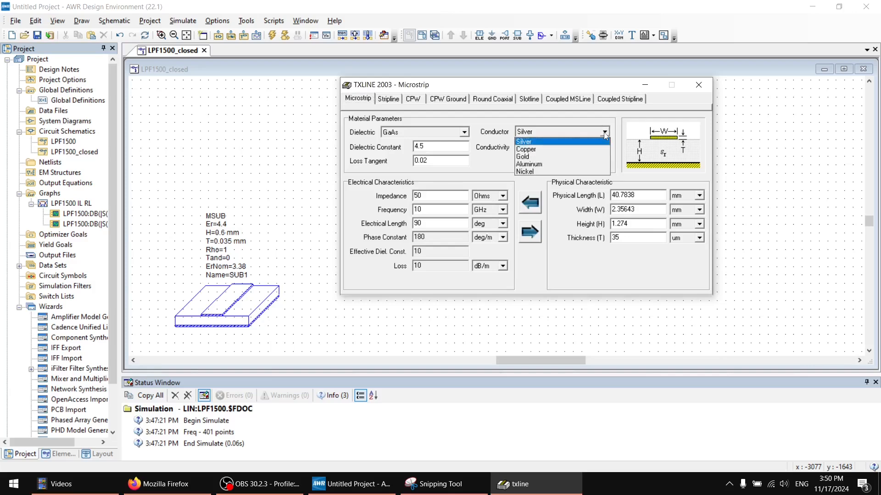
{"action": "left_click", "coordinate": [570, 150]}
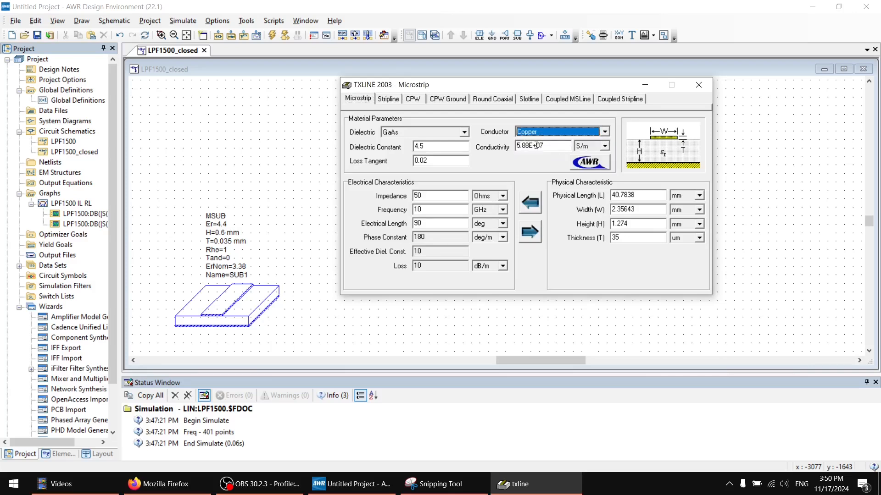
{"action": "left_click_drag", "start_coordinate": [519, 147], "coordinate": [541, 147]}
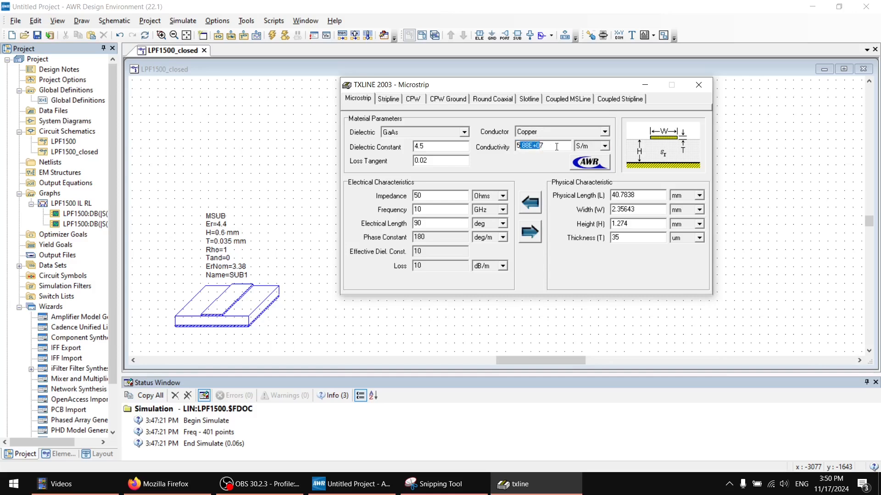
{"action": "left_click", "coordinate": [554, 145]}
{"action": "left_click", "coordinate": [605, 132]}
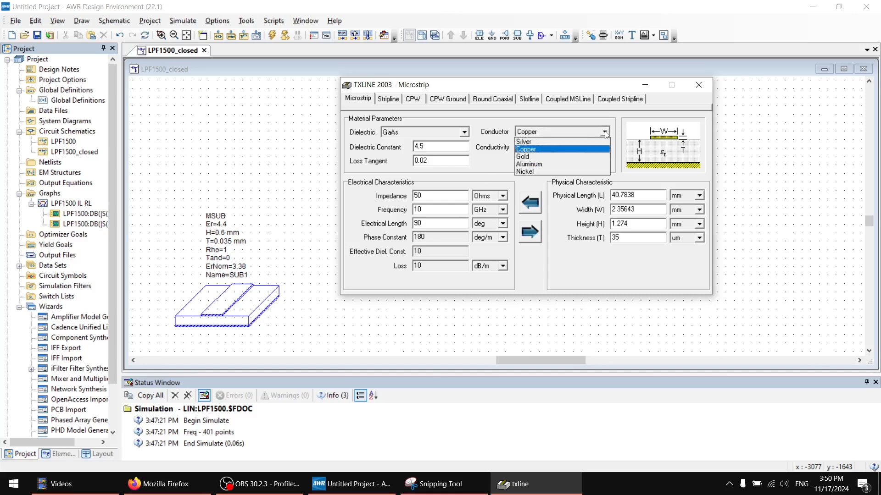
{"action": "left_click", "coordinate": [554, 158]}
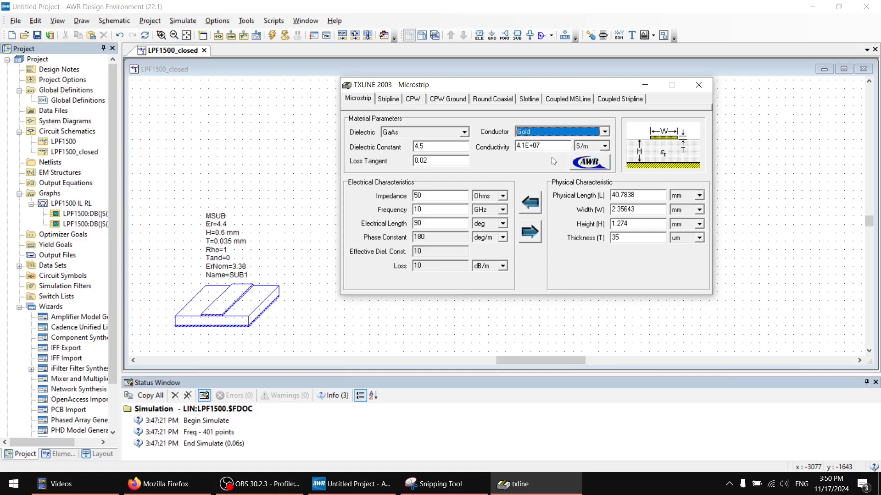
Switch to the Windows Calculator and arrange it beside the TXLINE window so both are readable.
{"action": "key", "text": "super"}
{"action": "type", "text": "calc"}
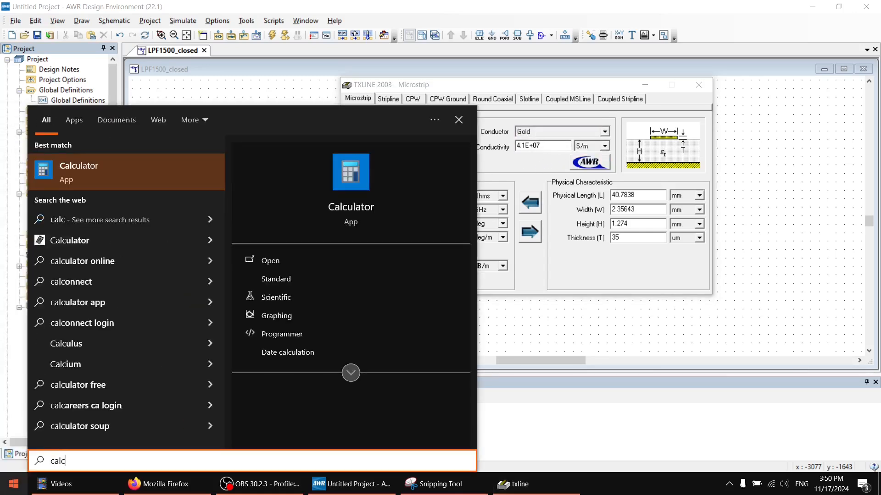
{"action": "key", "text": "Return"}
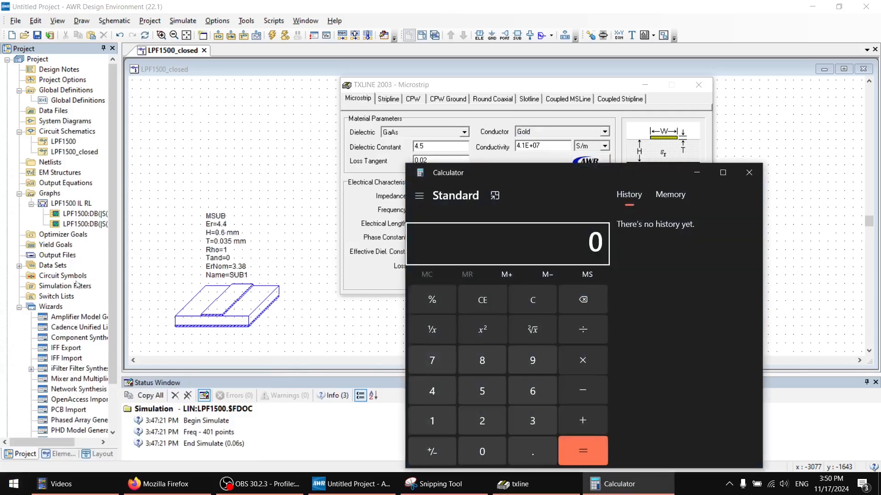
{"action": "left_click_drag", "start_coordinate": [535, 172], "coordinate": [133, 64]}
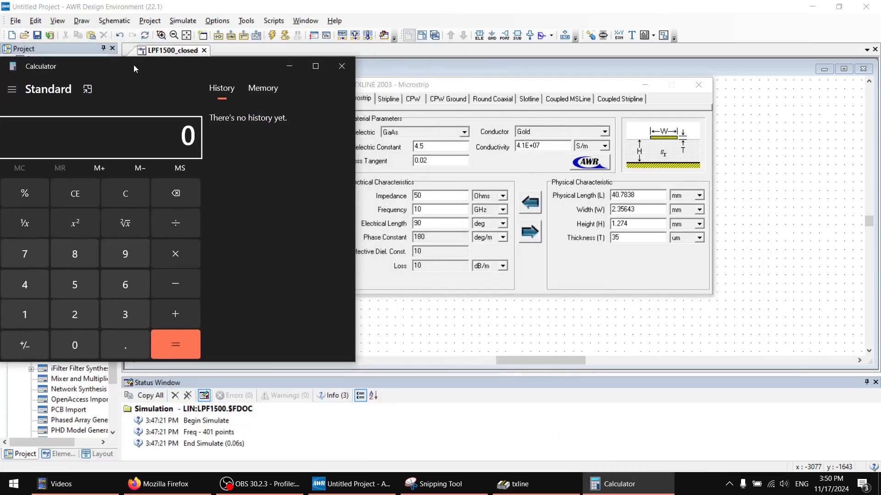
{"action": "left_click_drag", "start_coordinate": [420, 88], "coordinate": [488, 86]}
{"action": "left_click_drag", "start_coordinate": [223, 65], "coordinate": [271, 44]}
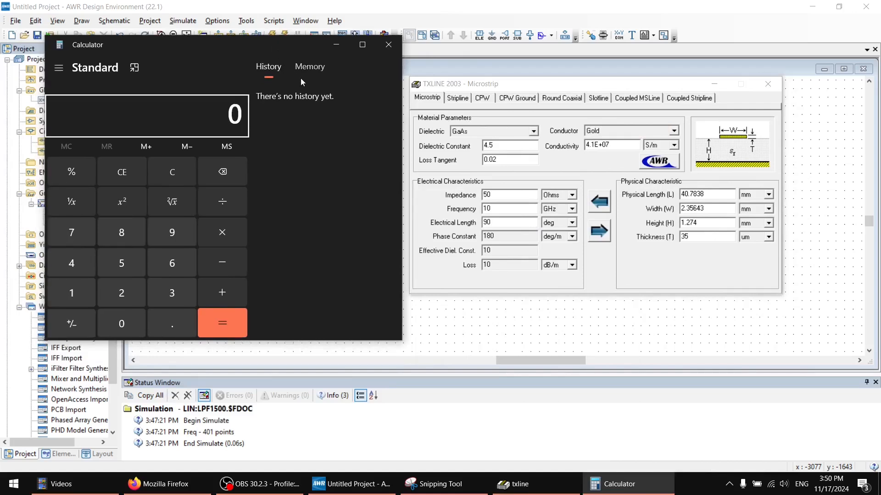
Set the TXLINE conductor to Copper and calculate the gold-to-copper conductivity ratio as 4.1 divided by 5.88.
{"action": "type", "text": "4.1"}
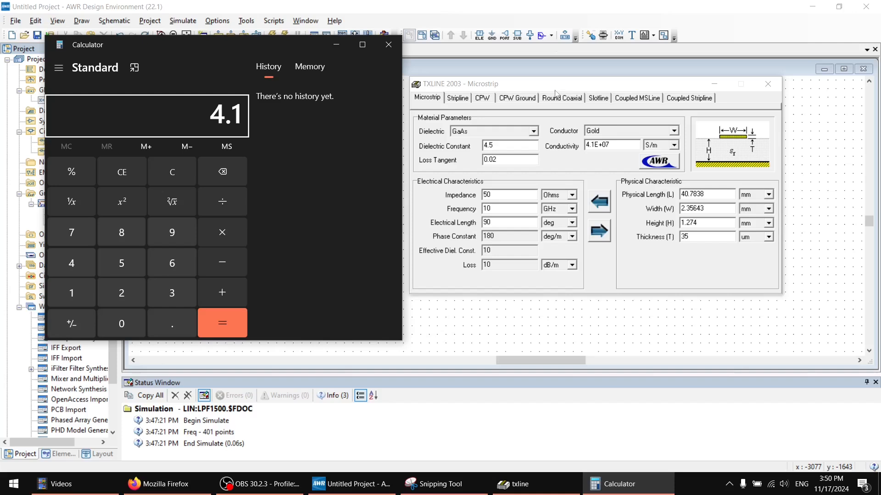
{"action": "left_click", "coordinate": [623, 132]}
{"action": "left_click", "coordinate": [606, 148]}
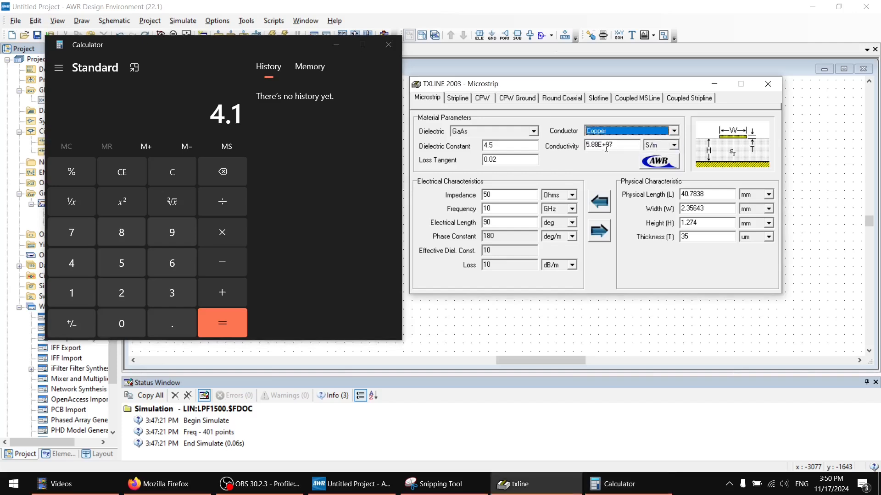
{"action": "left_click", "coordinate": [264, 105]}
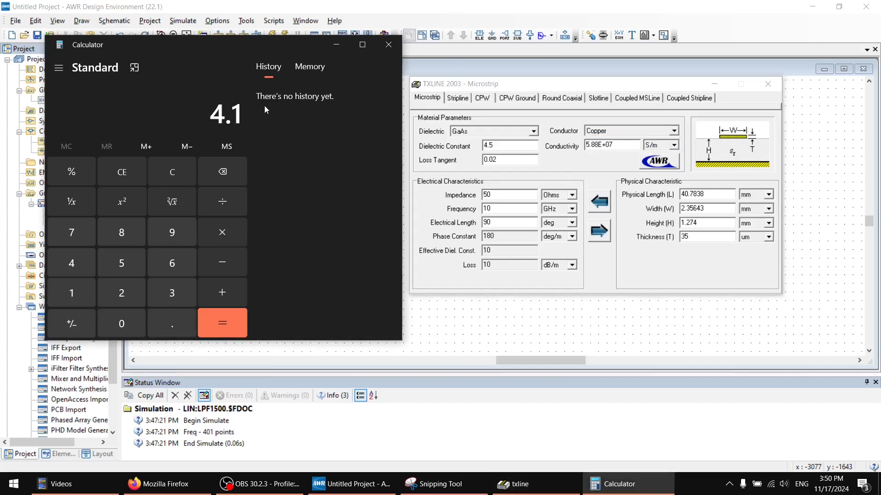
{"action": "key", "text": "slash"}
{"action": "type", "text": "5.88"}
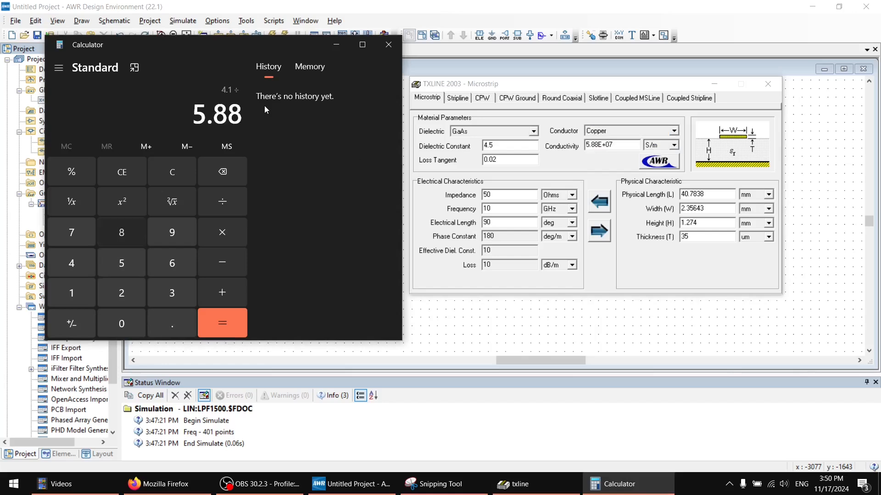
{"action": "key", "text": "Return"}
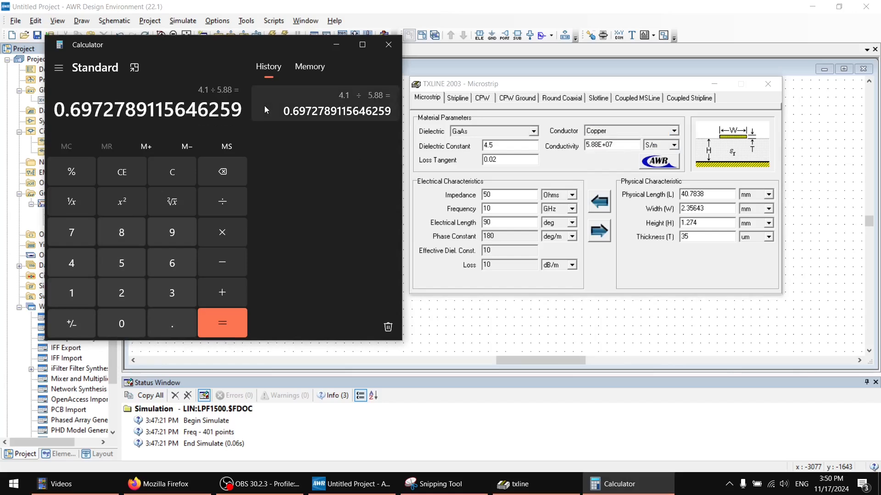
Copy the digits 6972 of the calculated ratio and set the MSUB resistivity Rho to 0.6972.
{"action": "left_click_drag", "start_coordinate": [73, 109], "coordinate": [114, 109]}
{"action": "key", "text": "ctrl+c"}
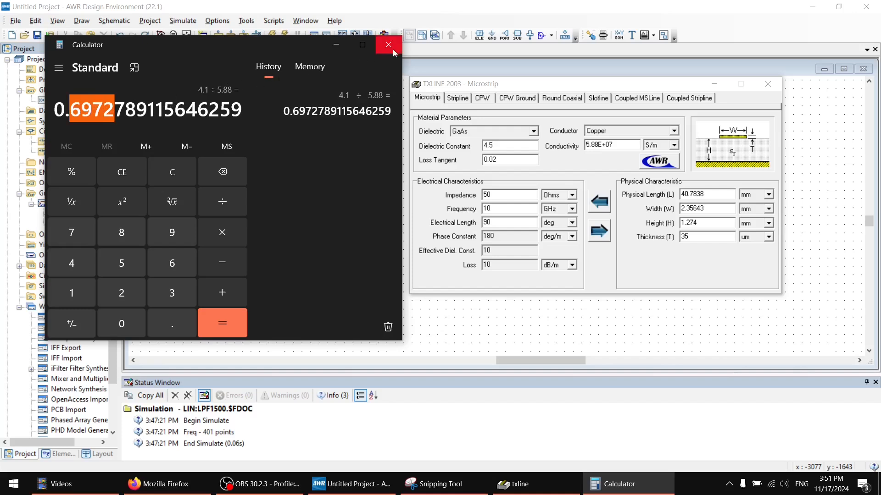
{"action": "left_click", "coordinate": [385, 4]}
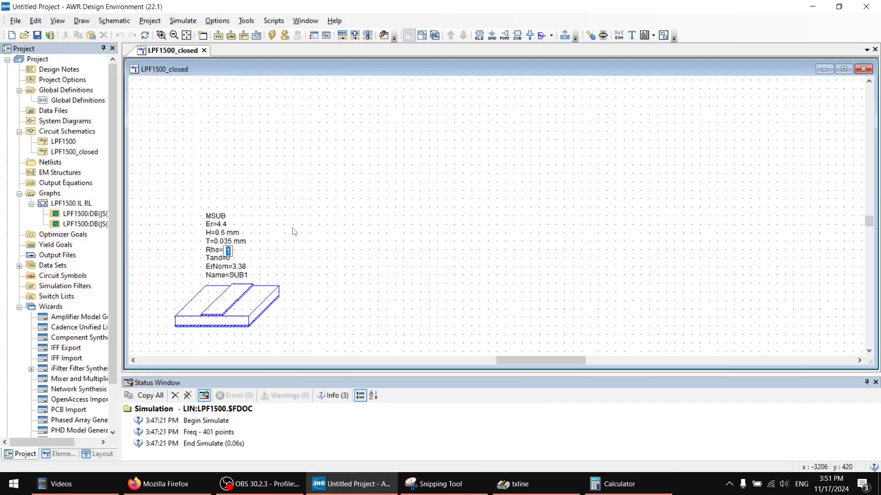
{"action": "key", "text": "ctrl+v"}
{"action": "left_click", "coordinate": [280, 239]}
{"action": "double_click", "coordinate": [231, 251]}
{"action": "left_click", "coordinate": [227, 252]}
{"action": "type", "text": "0."}
{"action": "left_click", "coordinate": [283, 219]}
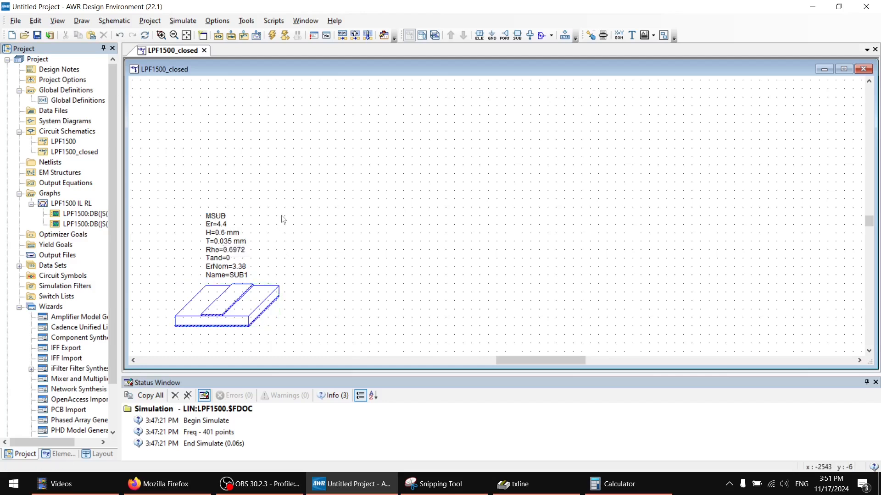
Set the MSUB loss tangent Tand to 0.03 and the nominal permittivity ErNom to 4.4.
{"action": "double_click", "coordinate": [231, 260]}
{"action": "type", "text": "0.03"}
{"action": "key", "text": "Return"}
{"action": "double_click", "coordinate": [246, 267]}
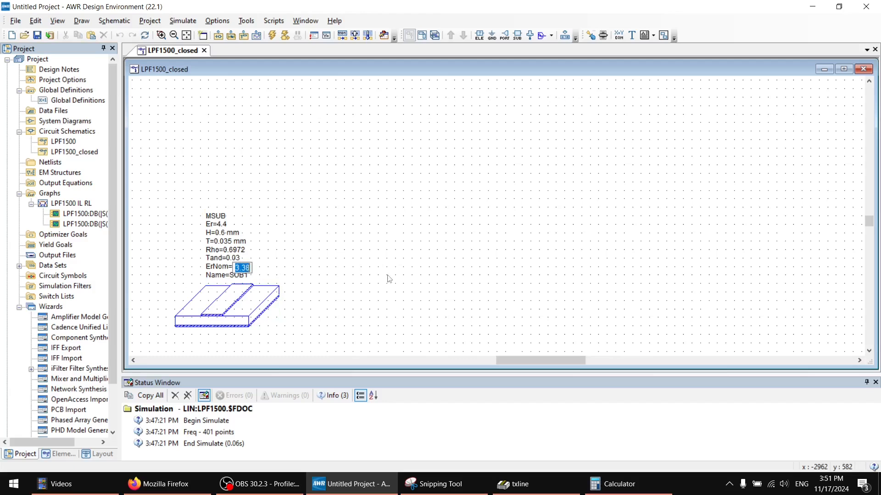
{"action": "type", "text": "4.4"}
{"action": "key", "text": "Return"}
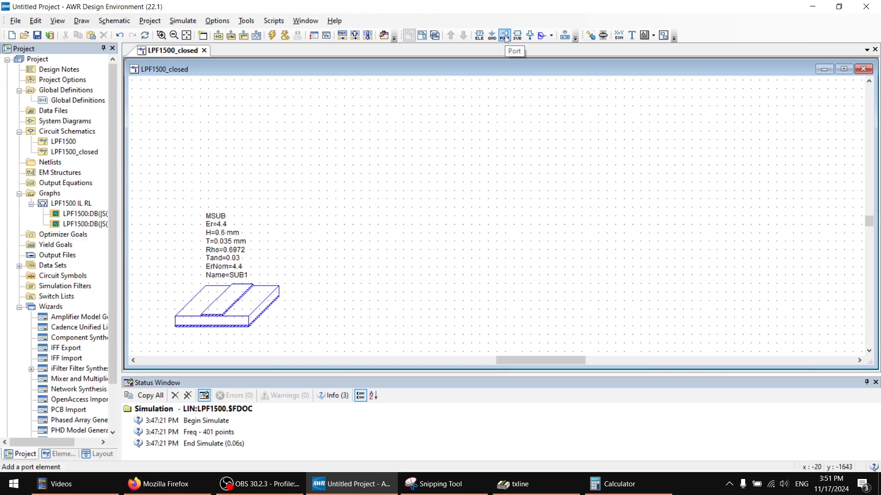
Start saving the project and create and open a new folder named Tutorial1 inside AWR Projects.
{"action": "key", "text": "ctrl+s"}
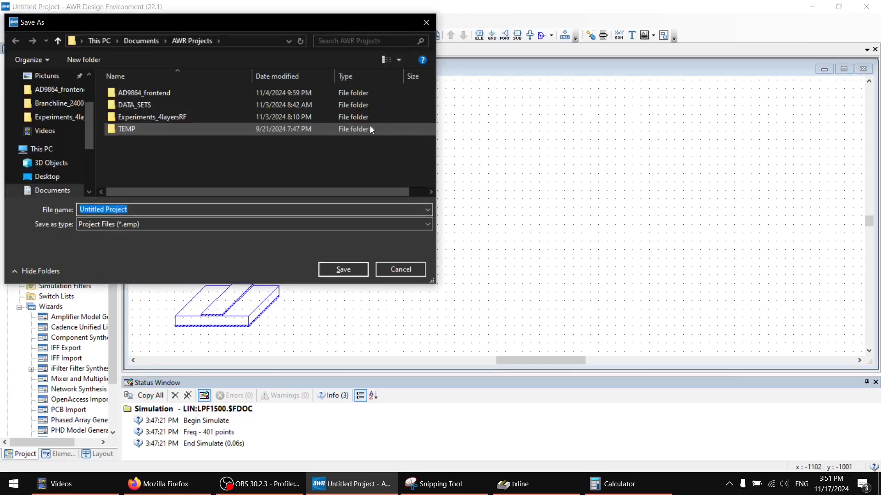
{"action": "left_click", "coordinate": [101, 57]}
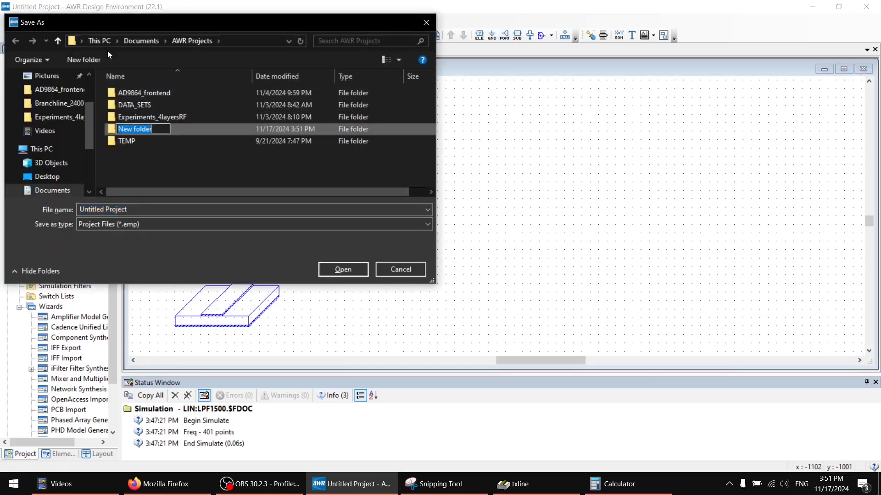
{"action": "type", "text": "Tutorial1"}
{"action": "key", "text": "Return"}
{"action": "key", "text": "Return"}
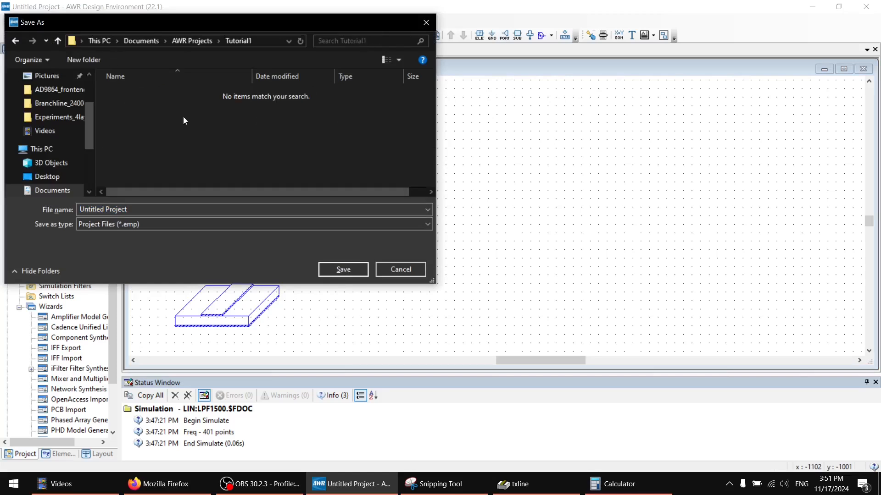
Name the project file Tutorial and save it in the Tutorial1 folder.
{"action": "left_click", "coordinate": [150, 206]}
{"action": "type", "text": "Tu"}
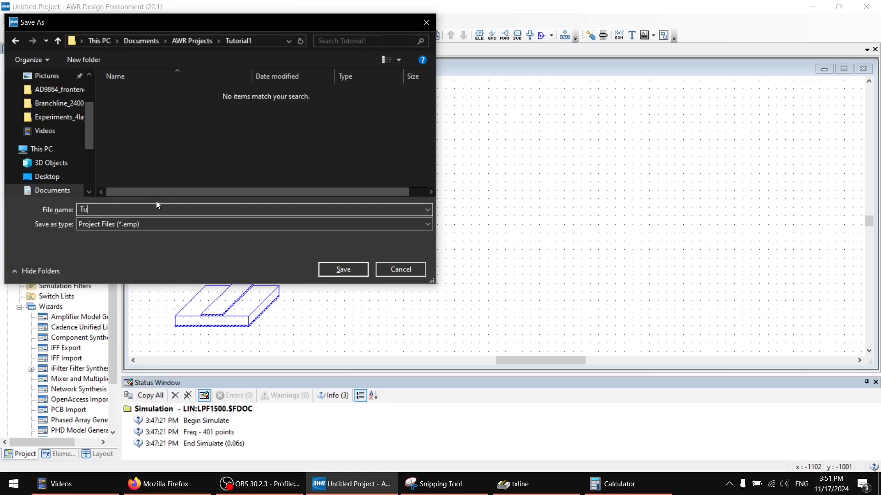
{"action": "type", "text": "tor"}
{"action": "key", "text": "BackSpace"}
{"action": "key", "text": "BackSpace"}
{"action": "key", "text": "BackSpace"}
{"action": "key", "text": "BackSpace"}
{"action": "key", "text": "BackSpace"}
{"action": "type", "text": "Tutorial"}
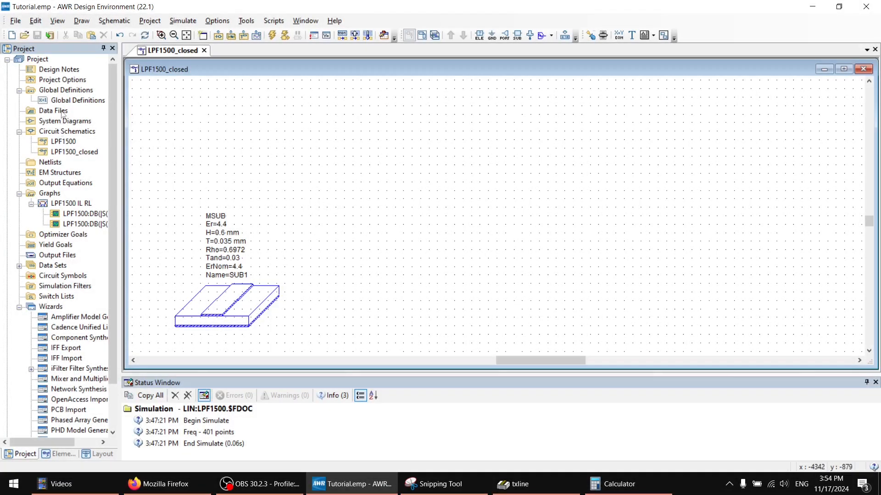
Edit the project options and replace the frequency range with 0.5 to 5 GHz in 0.01 GHz steps.
{"action": "left_click", "coordinate": [47, 83]}
{"action": "right_click", "coordinate": [52, 84]}
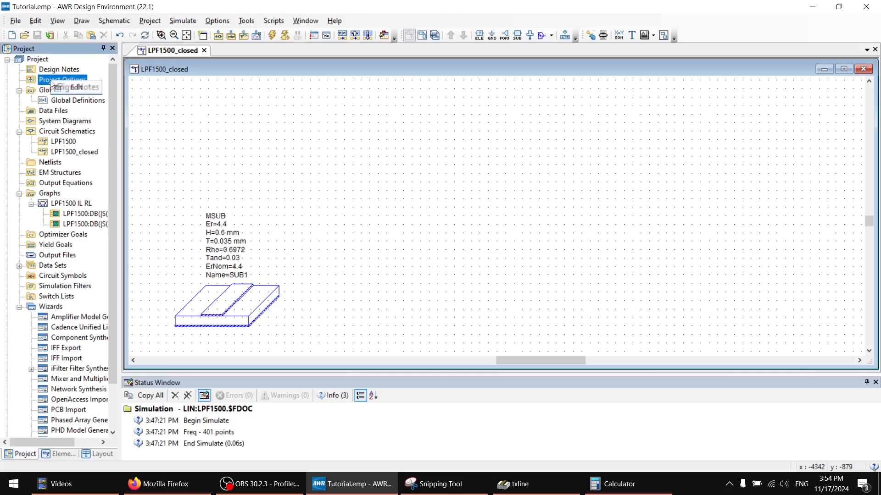
{"action": "left_click", "coordinate": [73, 87]}
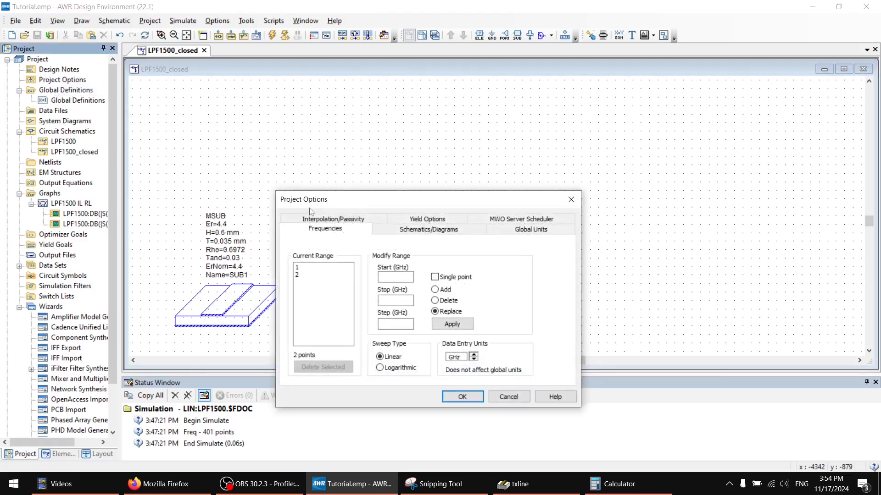
{"action": "left_click", "coordinate": [311, 270]}
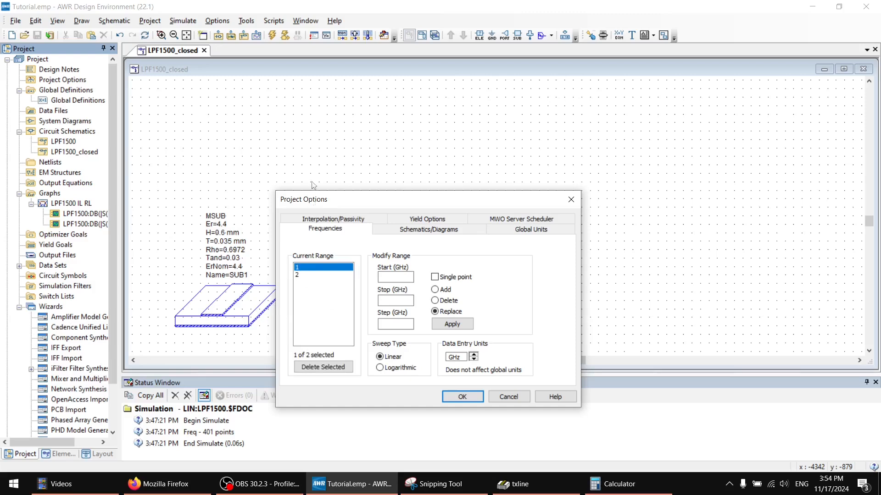
{"action": "left_click", "coordinate": [385, 275]}
{"action": "left_click", "coordinate": [395, 299]}
{"action": "left_click", "coordinate": [403, 276]}
{"action": "left_click", "coordinate": [401, 323]}
{"action": "left_click", "coordinate": [451, 324]}
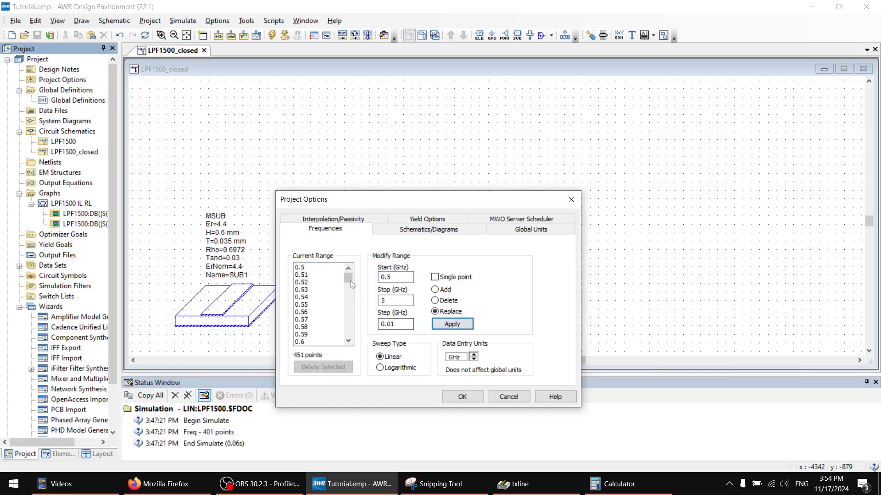
Check the end of the frequency list, then set the step to 0.05 GHz and apply it.
{"action": "left_click_drag", "start_coordinate": [348, 279], "coordinate": [343, 350]}
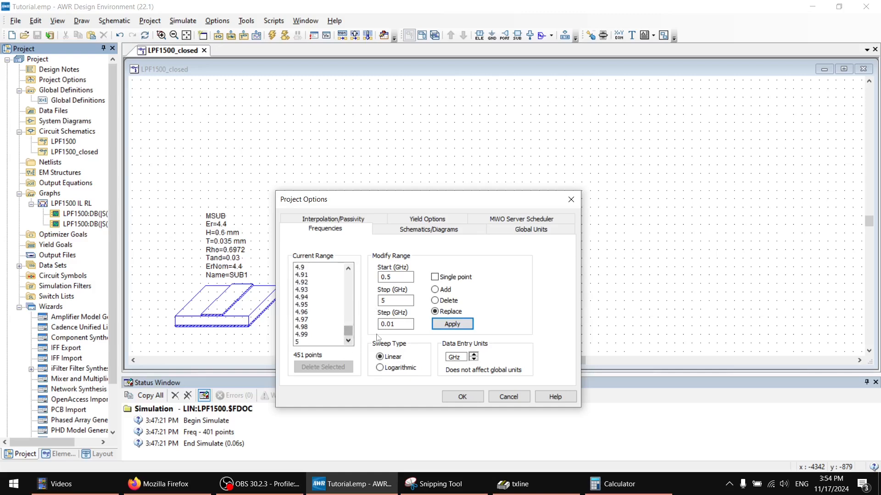
{"action": "left_click", "coordinate": [392, 325]}
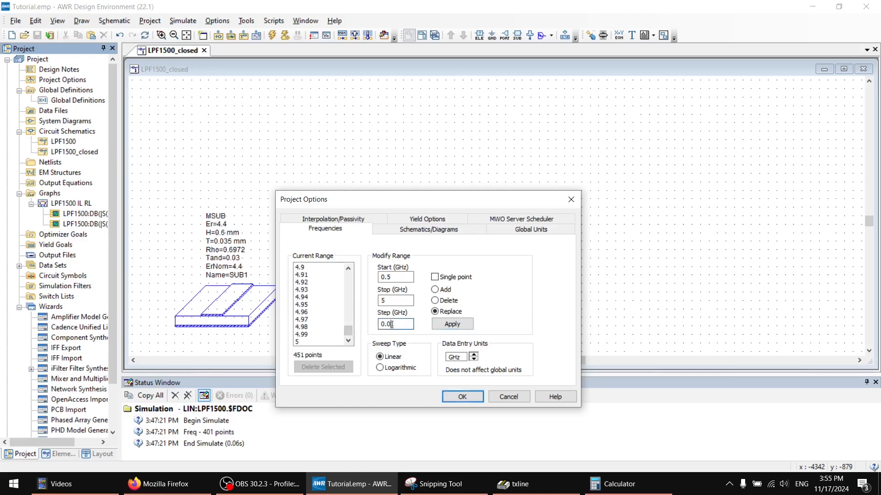
{"action": "left_click", "coordinate": [438, 326]}
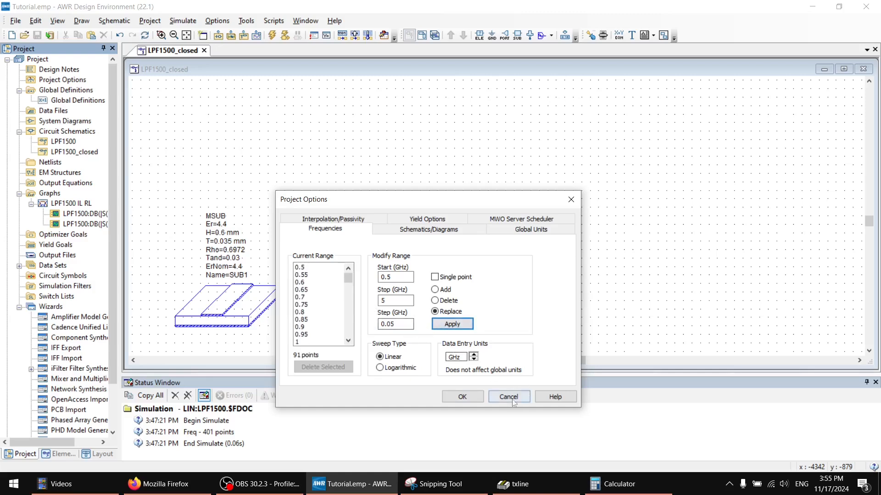
Set the global capacitance unit of default.lpf to pF, review the frequency settings and accept the project options.
{"action": "left_click", "coordinate": [522, 233]}
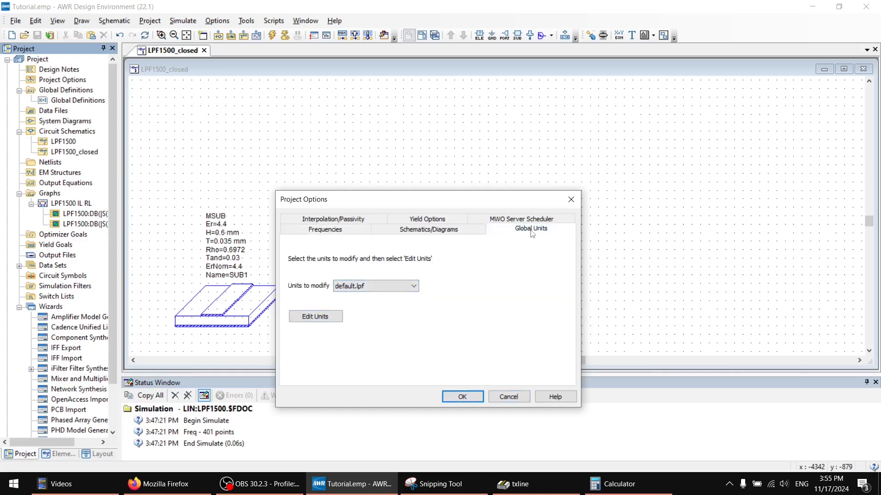
{"action": "left_click", "coordinate": [320, 320]}
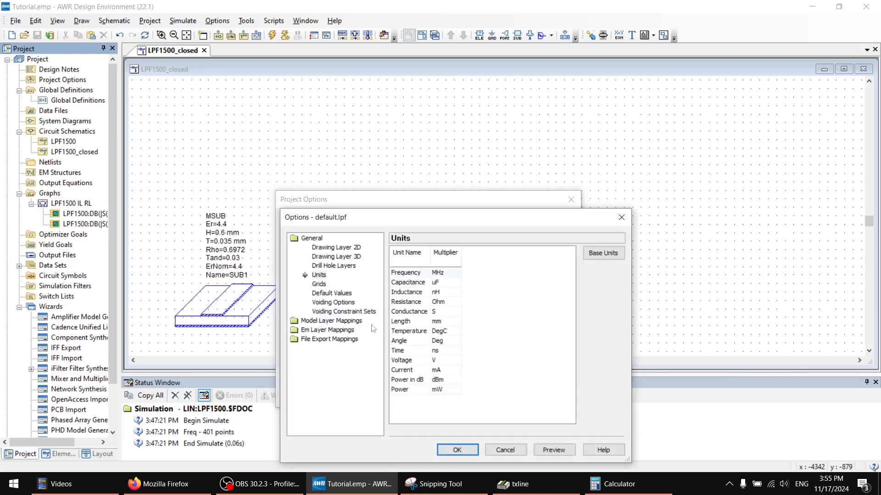
{"action": "left_click", "coordinate": [439, 283]}
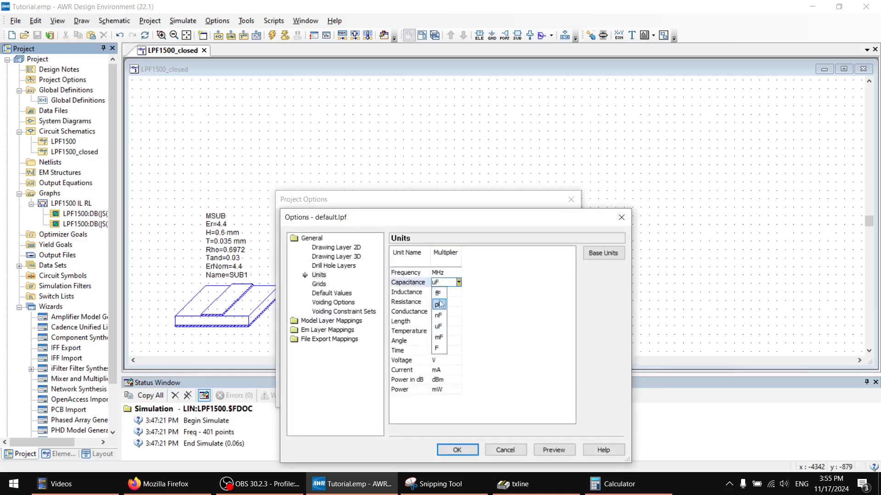
{"action": "left_click", "coordinate": [438, 305]}
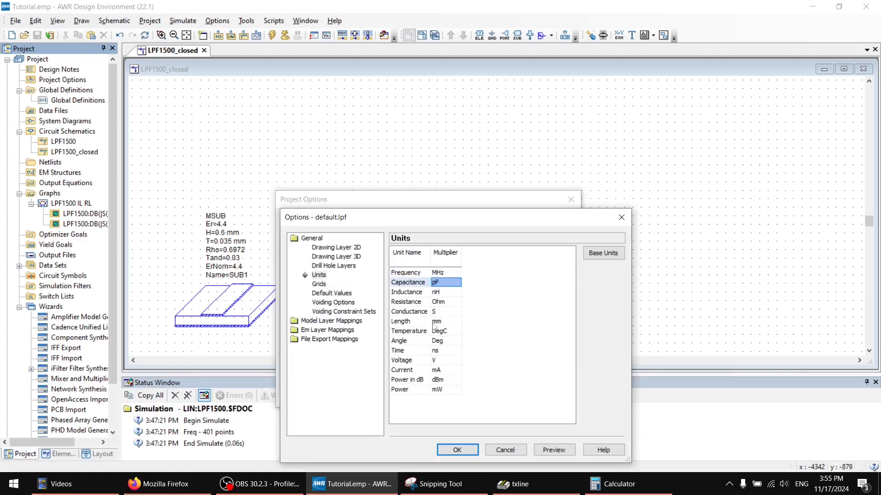
{"action": "left_click", "coordinate": [445, 452]}
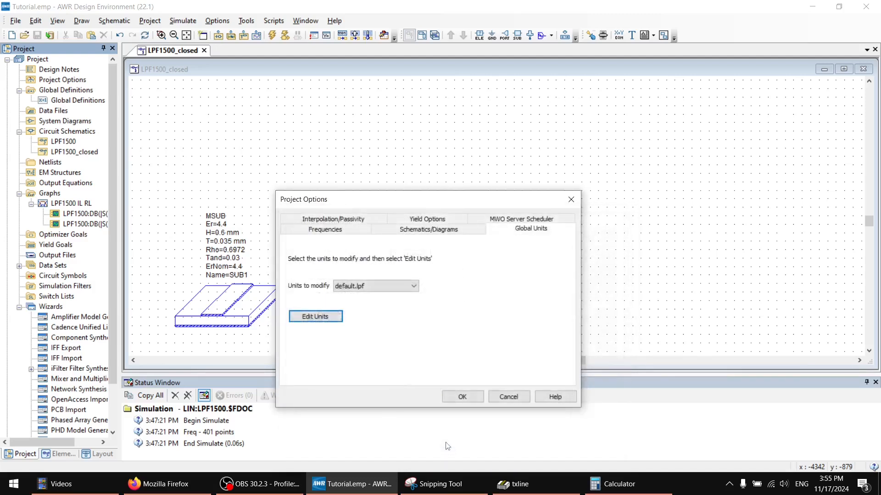
{"action": "left_click", "coordinate": [325, 229]}
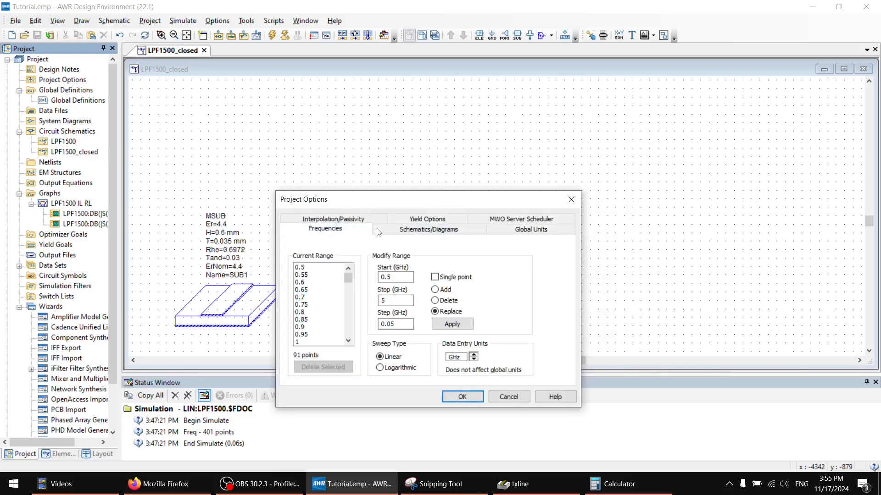
{"action": "left_click", "coordinate": [462, 397]}
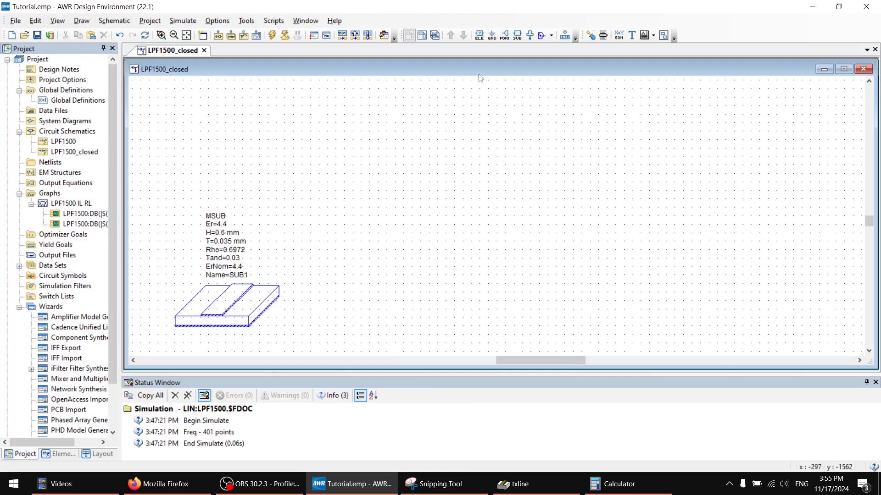
Place an input port in the LPF1500_closed schematic, above and to the right of the substrate.
{"action": "left_click", "coordinate": [504, 35]}
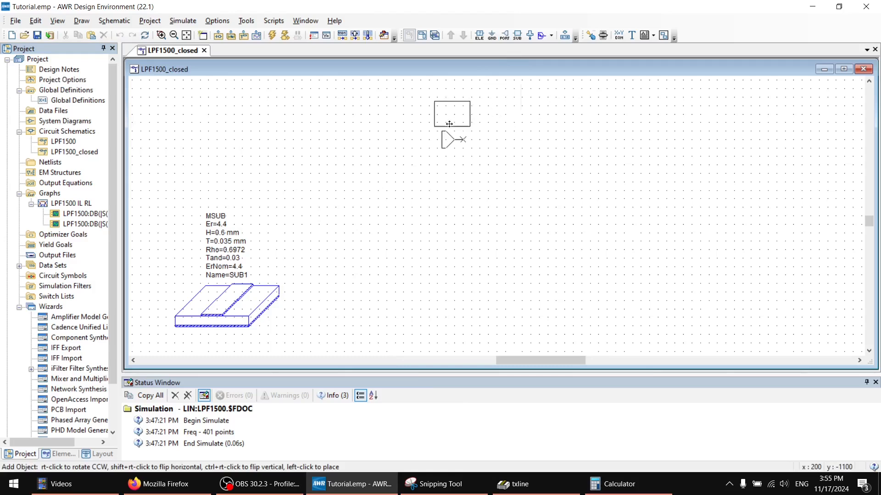
{"action": "left_click", "coordinate": [353, 162]}
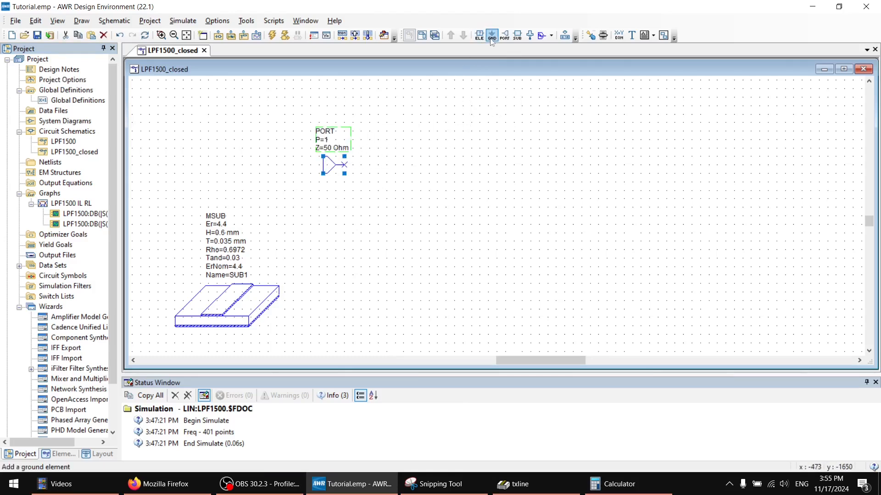
{"action": "left_click", "coordinate": [504, 36]}
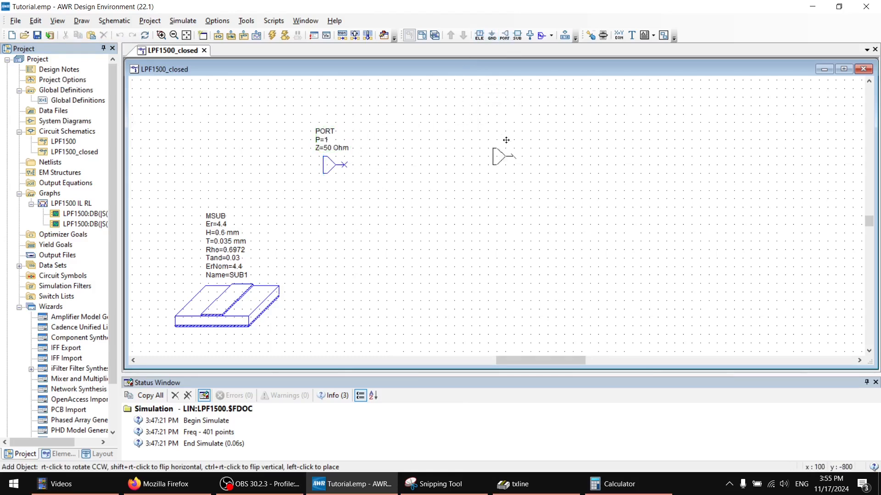
{"action": "key", "text": "Tab"}
{"action": "key", "text": "Escape"}
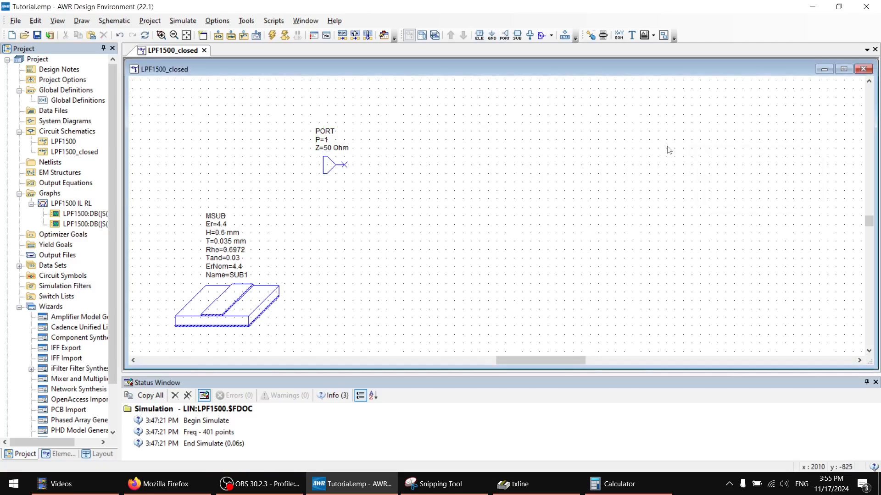
Place a second port far to the right of port 1 and flip it about a horizontal axis.
{"action": "left_click", "coordinate": [504, 35]}
{"action": "left_click", "coordinate": [650, 131]}
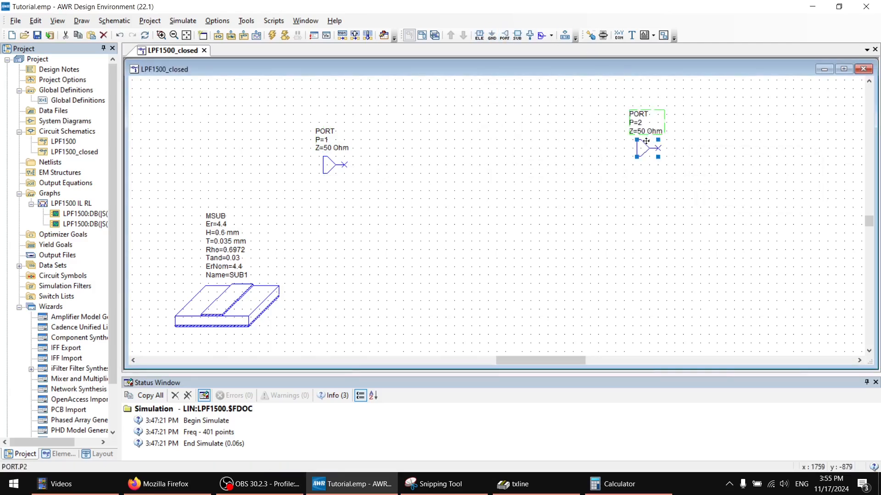
{"action": "right_click", "coordinate": [640, 152]}
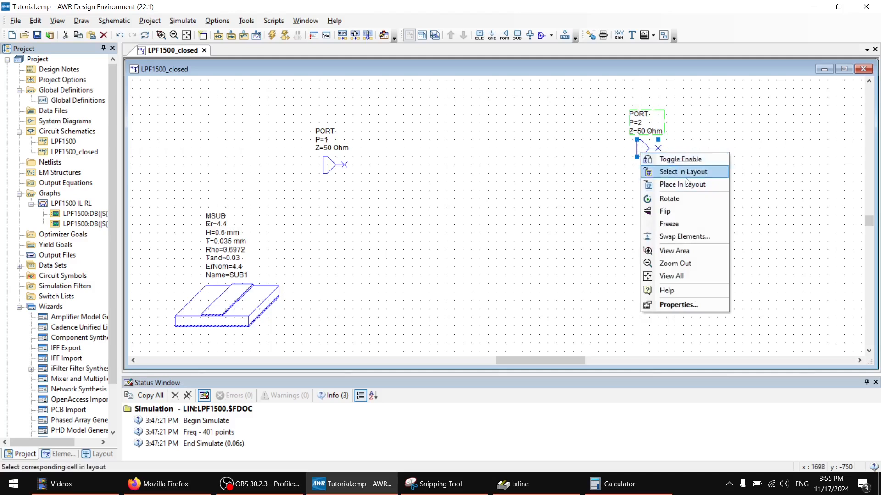
{"action": "left_click", "coordinate": [678, 213]}
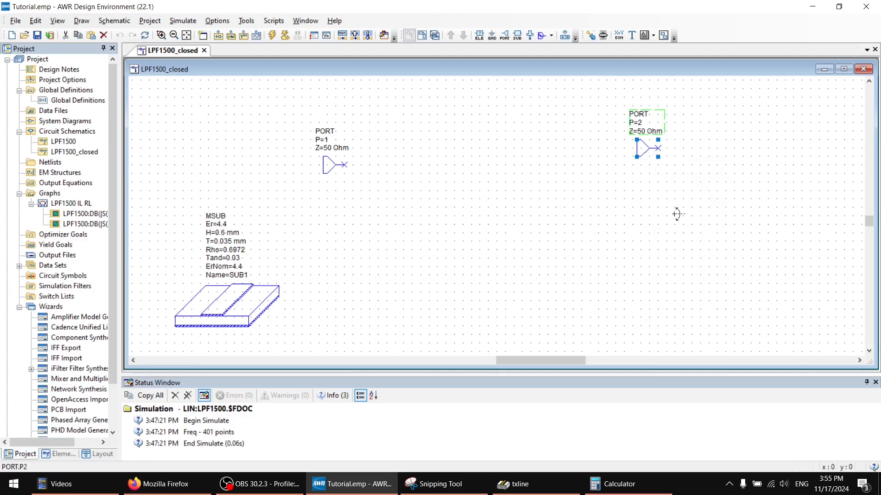
{"action": "left_click_drag", "start_coordinate": [652, 142], "coordinate": [595, 145]}
Flip port 2 about a vertical axis so that its pin faces port 1.
{"action": "right_click", "coordinate": [643, 148]}
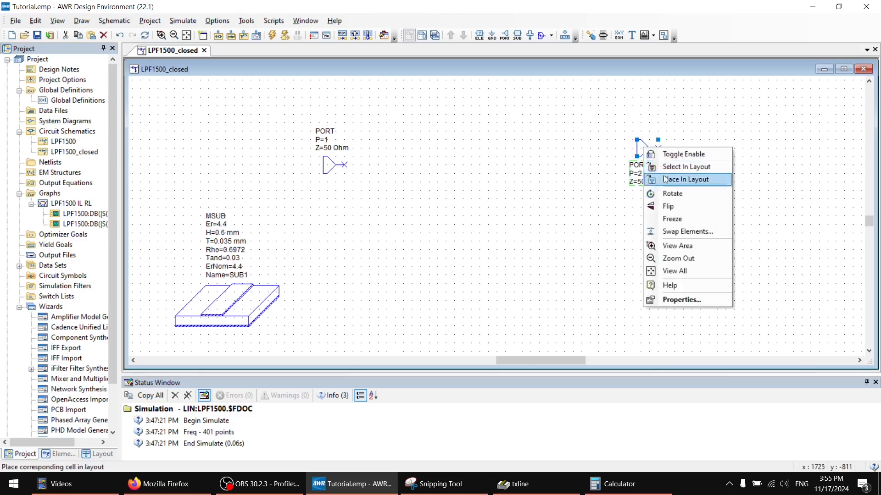
{"action": "left_click", "coordinate": [668, 206]}
{"action": "left_click_drag", "start_coordinate": [642, 152], "coordinate": [641, 126]}
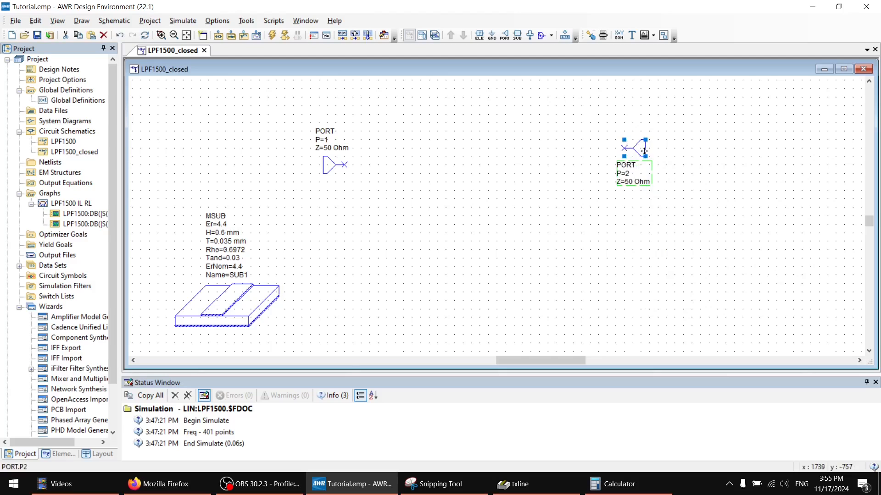
Try to flip port 2 about a horizontal axis.
{"action": "right_click", "coordinate": [640, 151]}
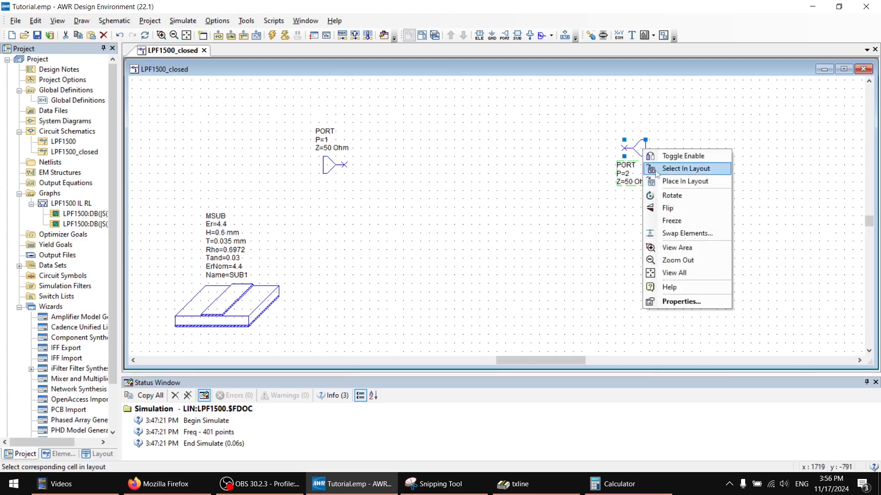
{"action": "left_click", "coordinate": [668, 206]}
{"action": "left_click_drag", "start_coordinate": [633, 148], "coordinate": [650, 156]}
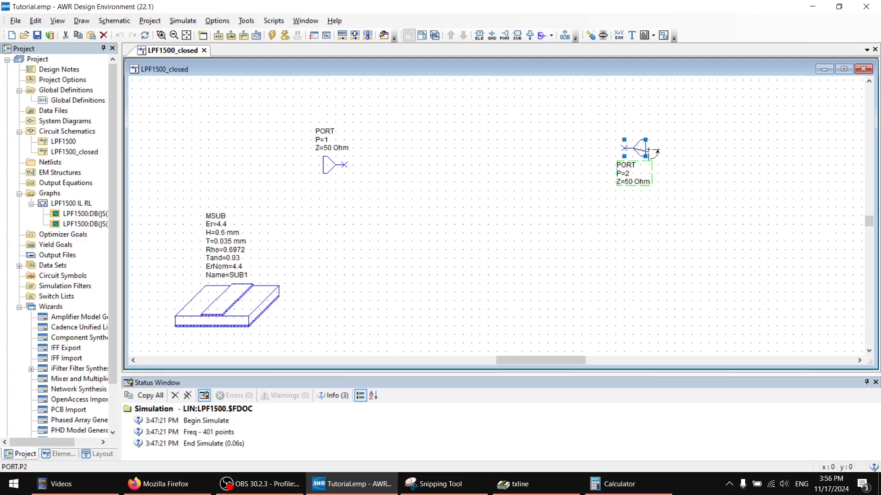
Move port 2's parameter text from below the port to just above its symbol.
{"action": "left_click", "coordinate": [626, 177]}
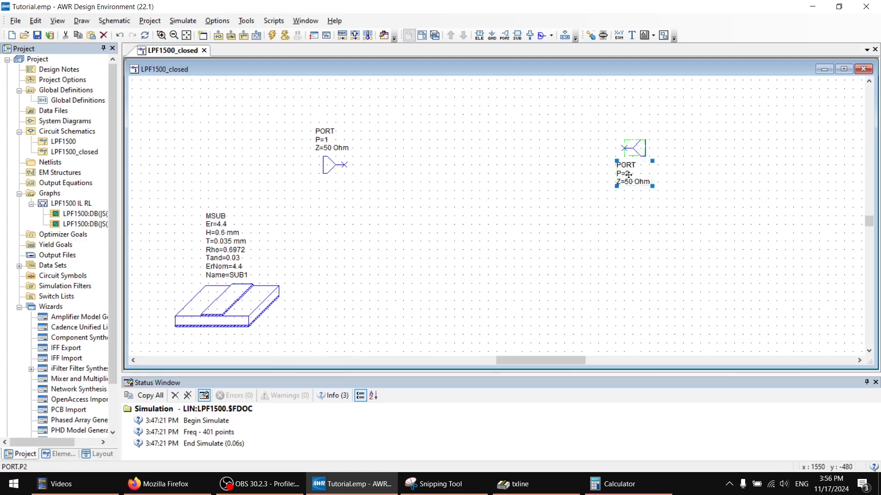
{"action": "left_click_drag", "start_coordinate": [626, 178], "coordinate": [626, 132]}
{"action": "left_click", "coordinate": [586, 140]}
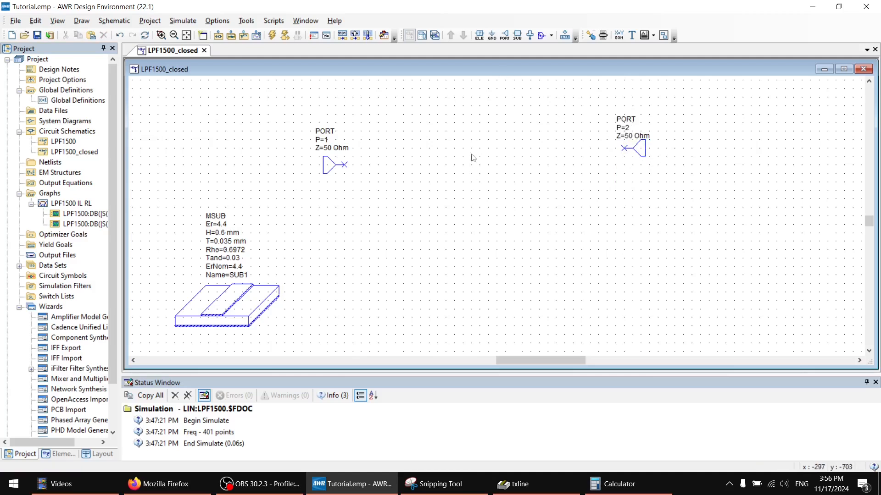
Add an MLIN closed-form microstrip line and connect its input directly to port 1.
{"action": "left_click", "coordinate": [480, 37]}
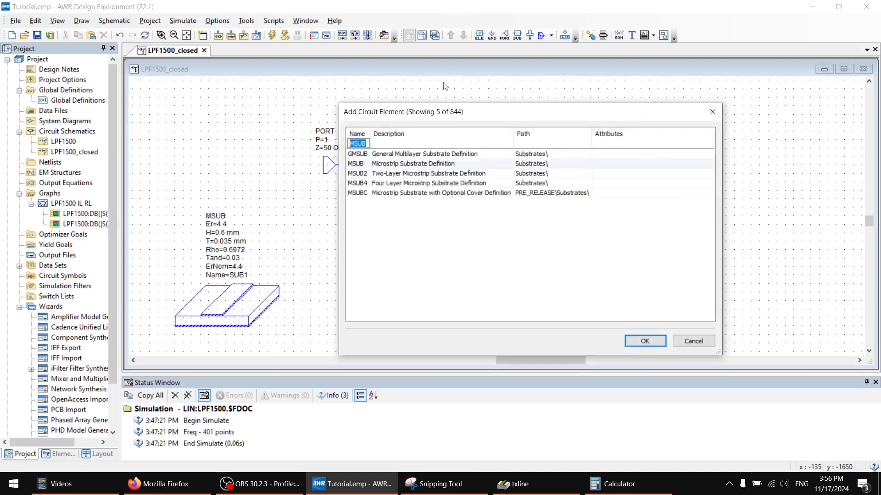
{"action": "type", "text": "MLIN"}
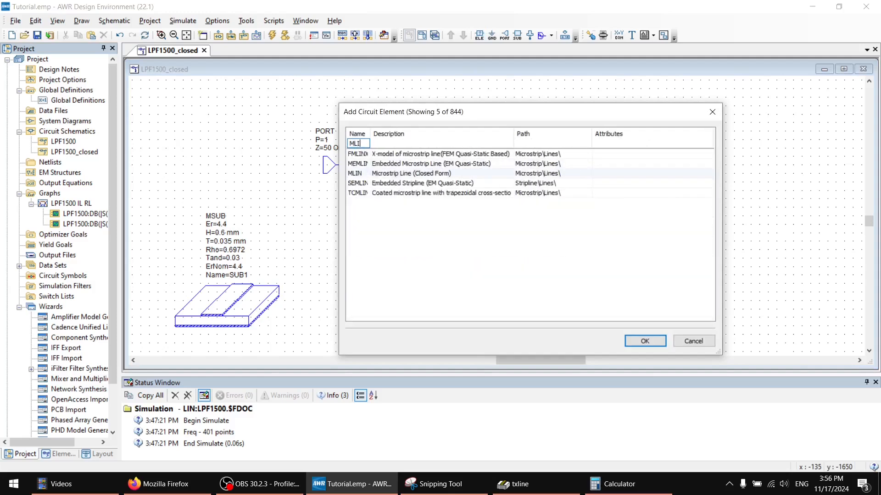
{"action": "double_click", "coordinate": [447, 174]}
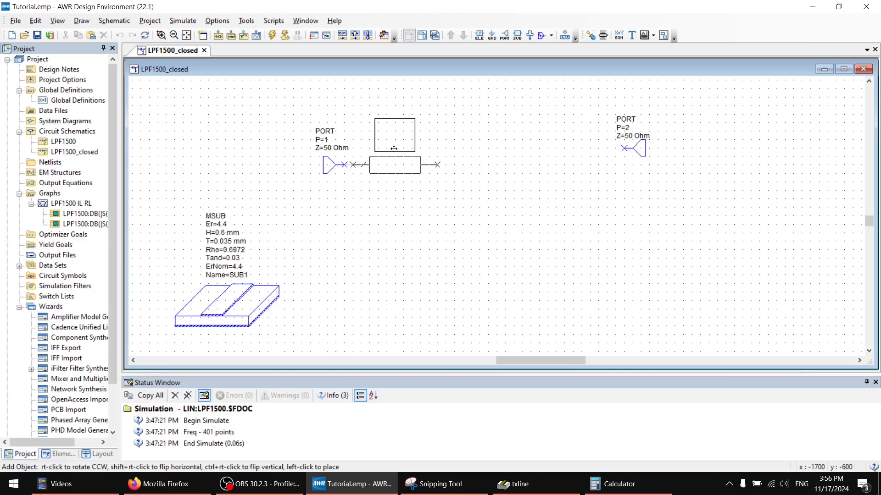
{"action": "left_click", "coordinate": [384, 150]}
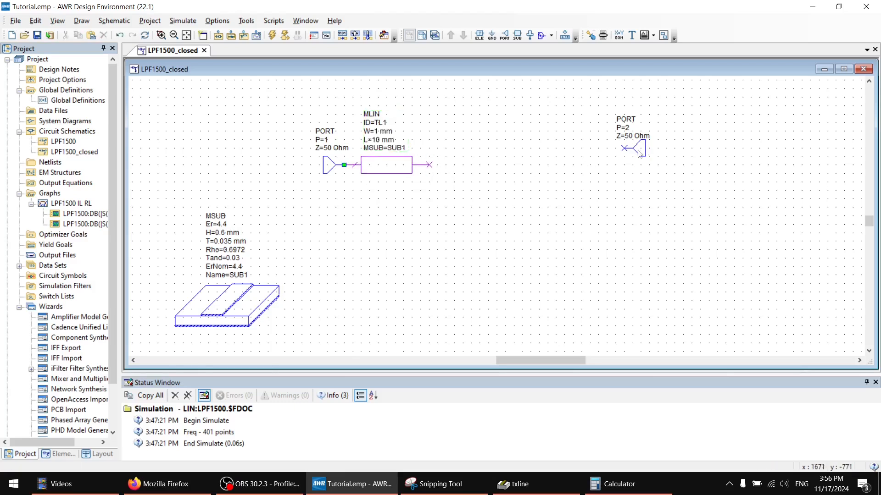
Move port 2 farther right, level with port 1, and place a copy of the MLIN line connected to its pin.
{"action": "left_click_drag", "start_coordinate": [642, 151], "coordinate": [811, 167]}
{"action": "left_click", "coordinate": [419, 162]}
{"action": "key", "text": "ctrl+c"}
{"action": "key", "text": "ctrl+v"}
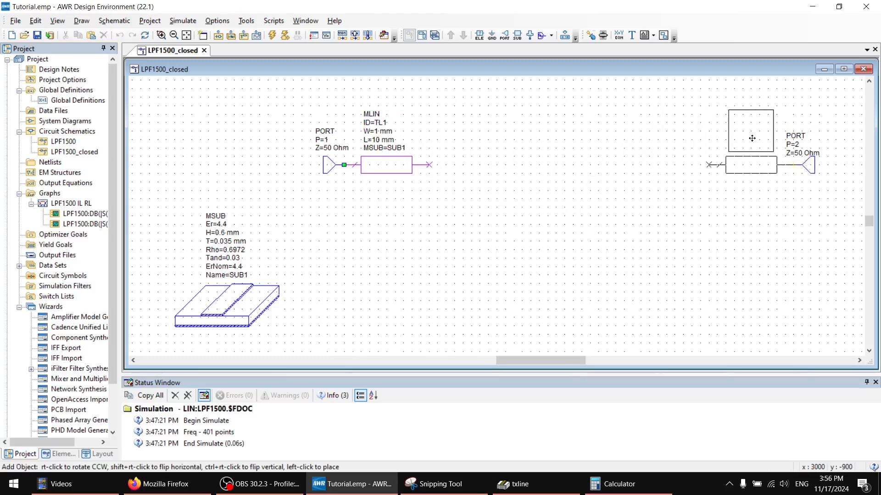
{"action": "left_click", "coordinate": [752, 138]}
Examine the width and length parameters of the two MLIN lines at the ports.
{"action": "scroll", "coordinate": [677, 199], "scroll_direction": "up", "scroll_amount": 4}
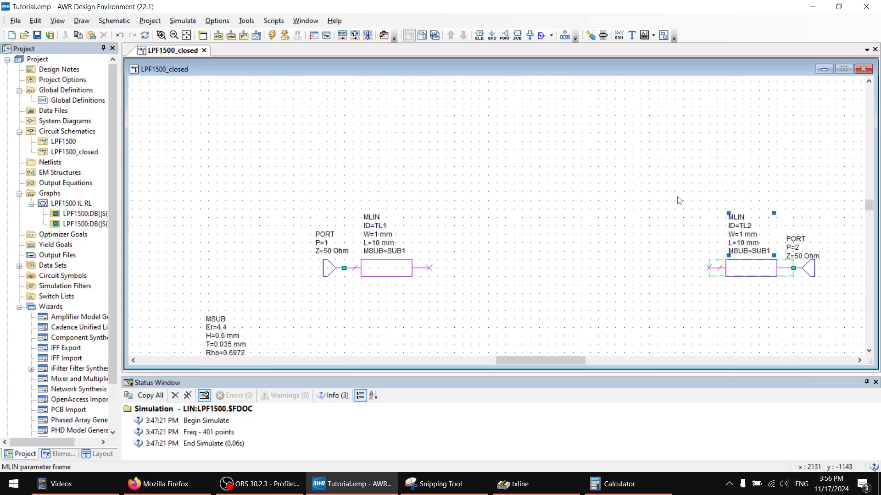
{"action": "scroll", "coordinate": [587, 261], "scroll_direction": "down", "scroll_amount": 3}
{"action": "scroll", "coordinate": [570, 274], "scroll_direction": "up", "scroll_amount": 3}
{"action": "left_click", "coordinate": [380, 241]}
{"action": "left_click", "coordinate": [378, 235]}
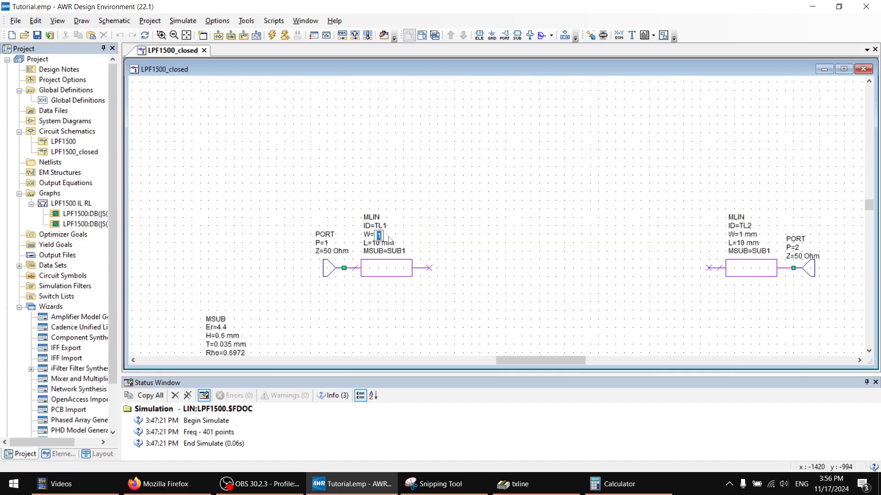
{"action": "double_click", "coordinate": [745, 236]}
{"action": "left_click", "coordinate": [647, 228]}
{"action": "scroll", "coordinate": [454, 224], "scroll_direction": "down", "scroll_amount": 1}
{"action": "scroll", "coordinate": [453, 235], "scroll_direction": "up", "scroll_amount": 2}
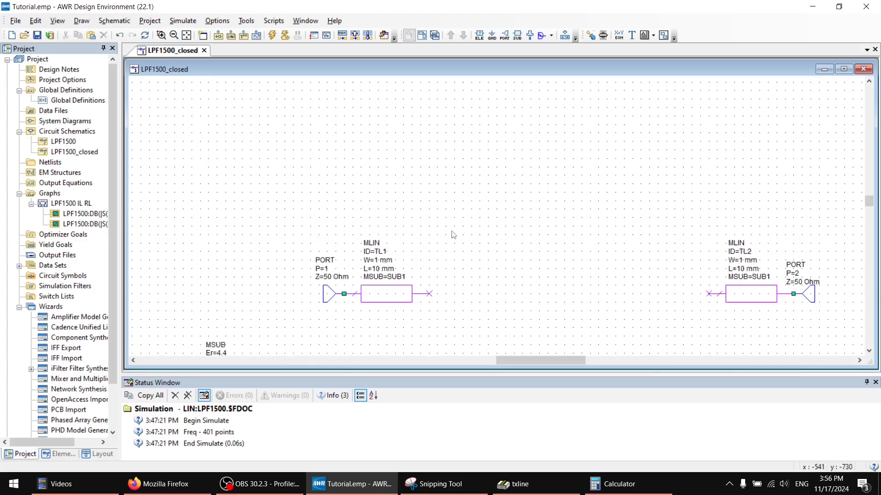
{"action": "scroll", "coordinate": [454, 235], "scroll_direction": "down", "scroll_amount": 3}
{"action": "scroll", "coordinate": [451, 237], "scroll_direction": "up", "scroll_amount": 1}
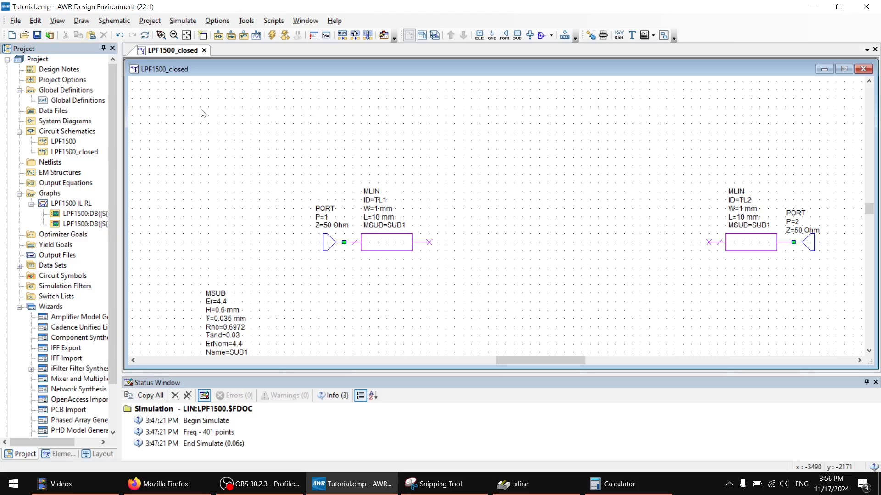
Place an equation block in the empty area above and left of port 1 and begin it with the variable w0.
{"action": "key", "text": "ctrl+e"}
{"action": "left_click", "coordinate": [227, 114]}
{"action": "type", "text": "w0"}
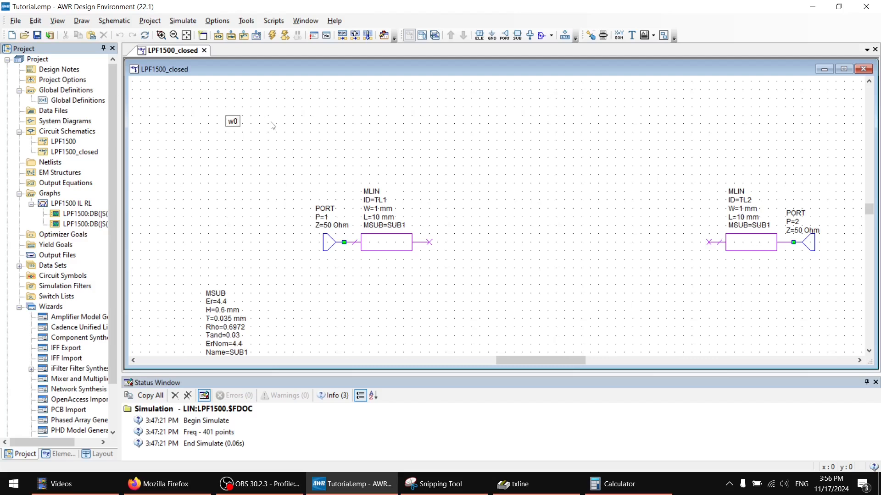
{"action": "type", "text": " ="}
Arrange the schematic window side by side with the Snipping Tool image of the dimensioned filter layout.
{"action": "left_click", "coordinate": [434, 484]}
{"action": "left_click_drag", "start_coordinate": [575, 98], "coordinate": [666, 104]}
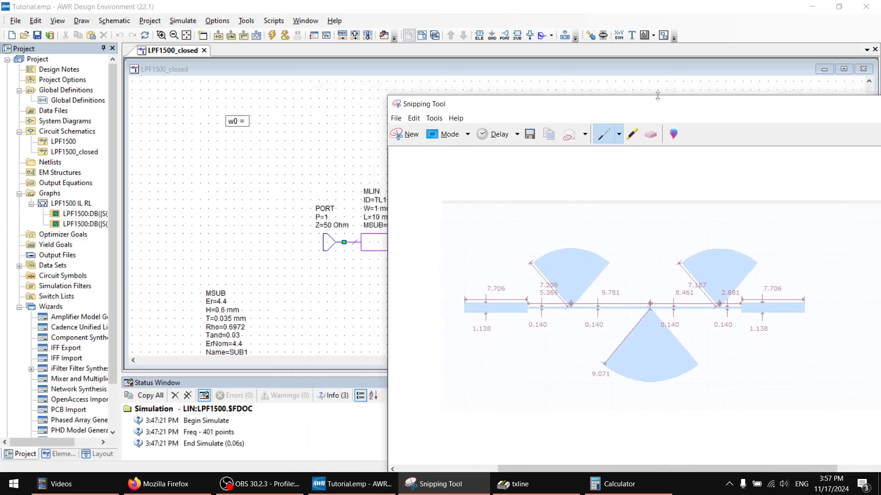
{"action": "left_click_drag", "start_coordinate": [598, 2], "coordinate": [0, 195]}
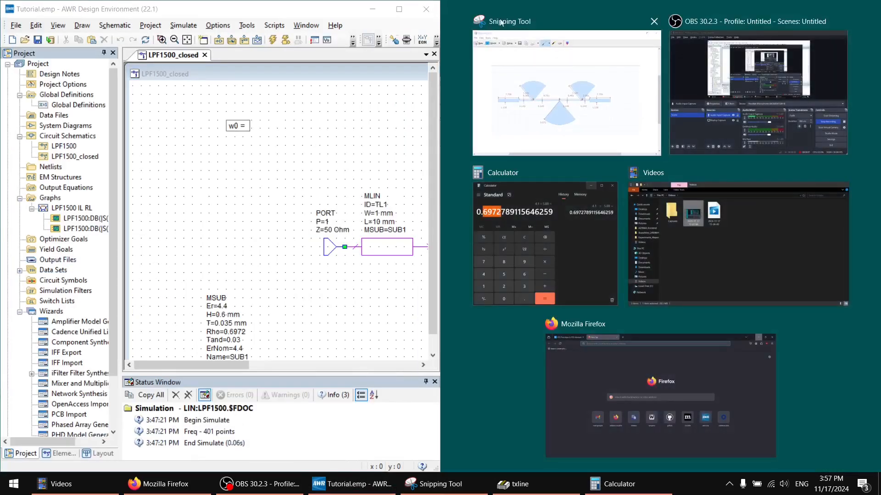
{"action": "left_click", "coordinate": [534, 54]}
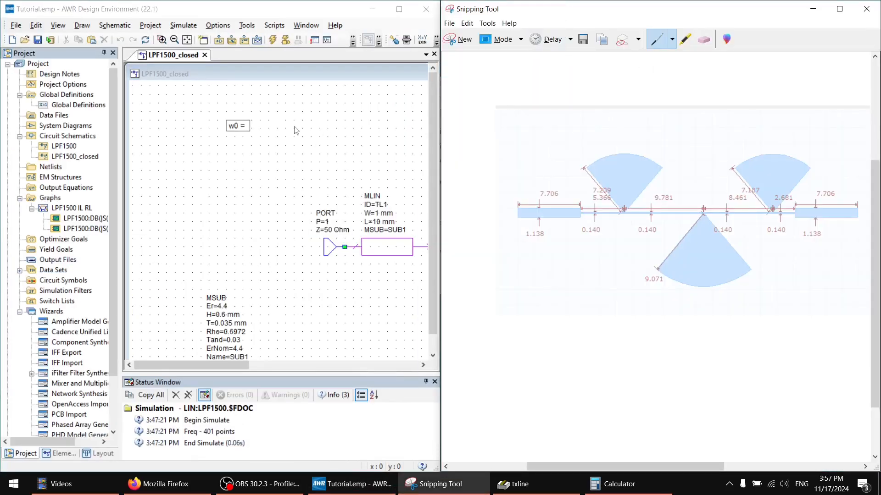
Define the line widths w0 = 1.138 and w1 = 0.14 in the equation block.
{"action": "left_click", "coordinate": [241, 125]}
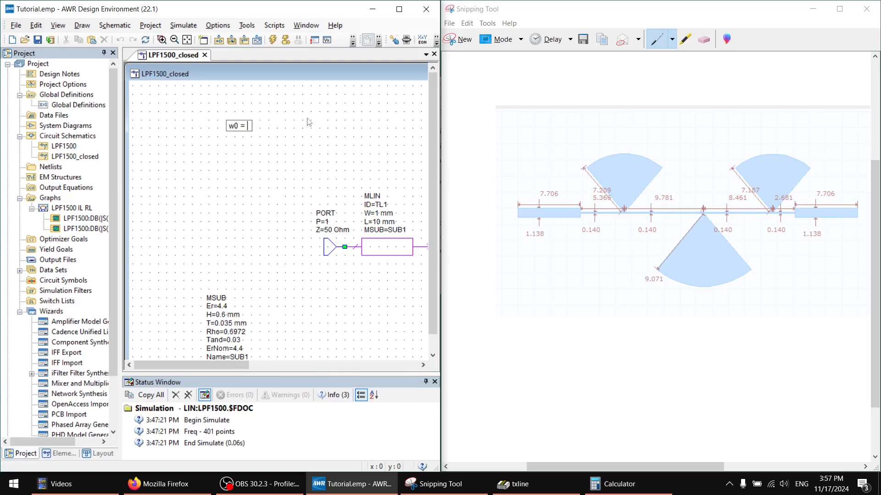
{"action": "type", "text": ".1"}
{"action": "key", "text": "BackSpace"}
{"action": "key", "text": "BackSpace"}
{"action": "type", "text": "1.138"}
{"action": "key", "text": "Return"}
{"action": "type", "text": "w1 = 0."}
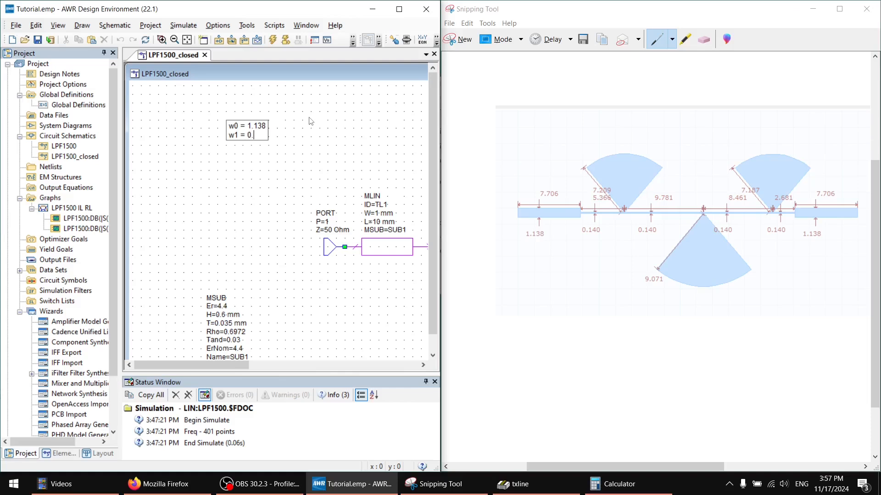
{"action": "type", "text": "14"}
{"action": "key", "text": "Return"}
Add the line lengths L1 = 7.706, L2 = 5.366, L3 = 9.781, L4 = 8.461 and L5 = 2.681 to the equations.
{"action": "type", "text": "L1 = 7.706"}
{"action": "key", "text": "Return"}
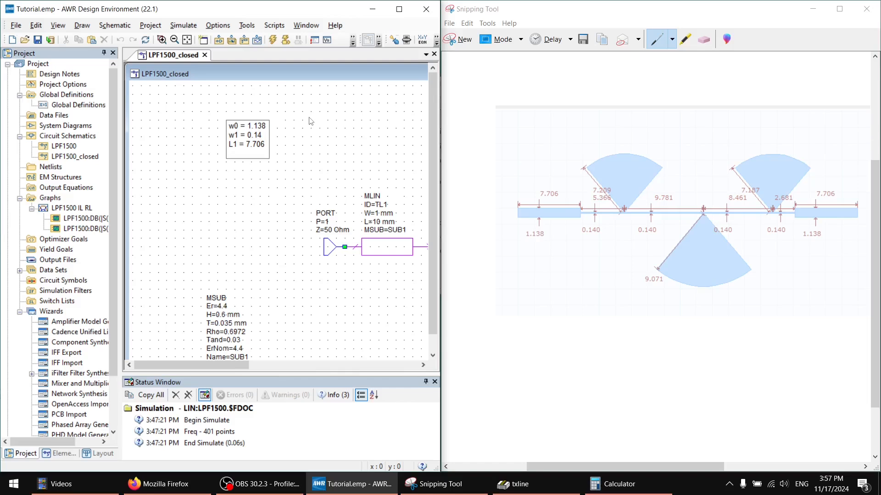
{"action": "type", "text": "L2 = 5.366"}
{"action": "key", "text": "Return"}
{"action": "type", "text": "L"}
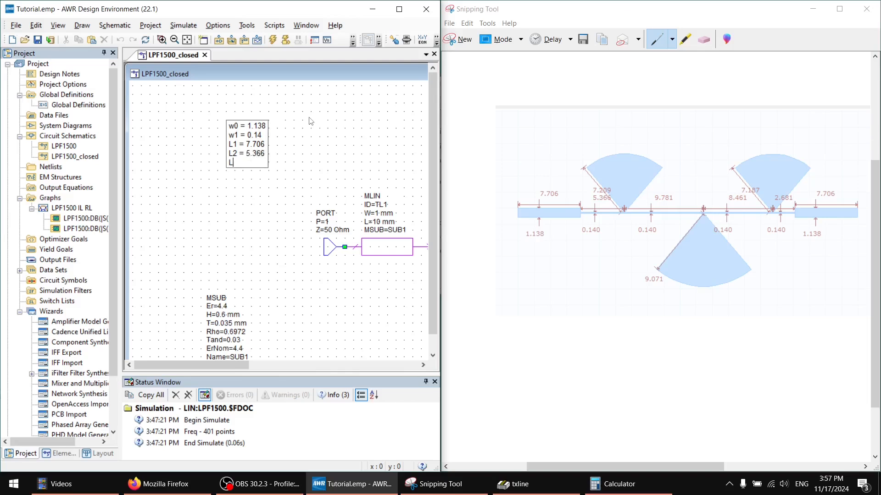
{"action": "type", "text": "3 = 9.781"}
{"action": "key", "text": "Return"}
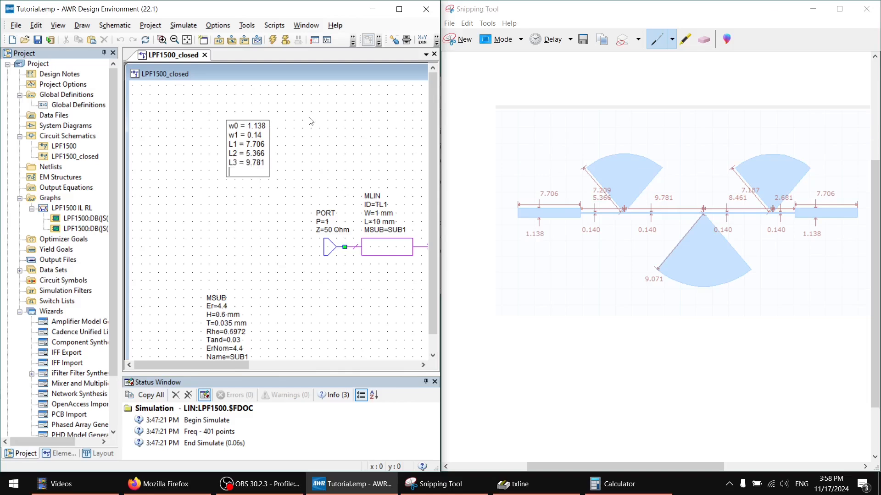
{"action": "type", "text": "L4 = 8.461"}
{"action": "key", "text": "Return"}
{"action": "type", "text": "L5"}
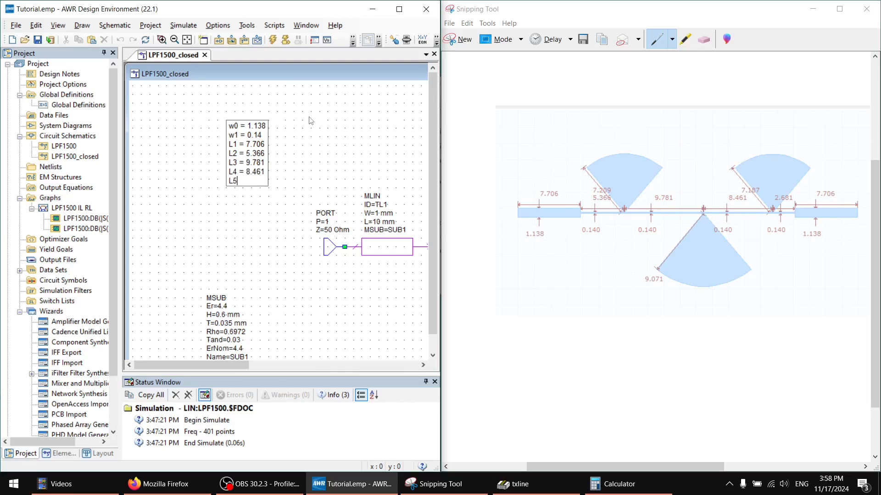
{"action": "type", "text": " = 2.681"}
{"action": "key", "text": "Return"}
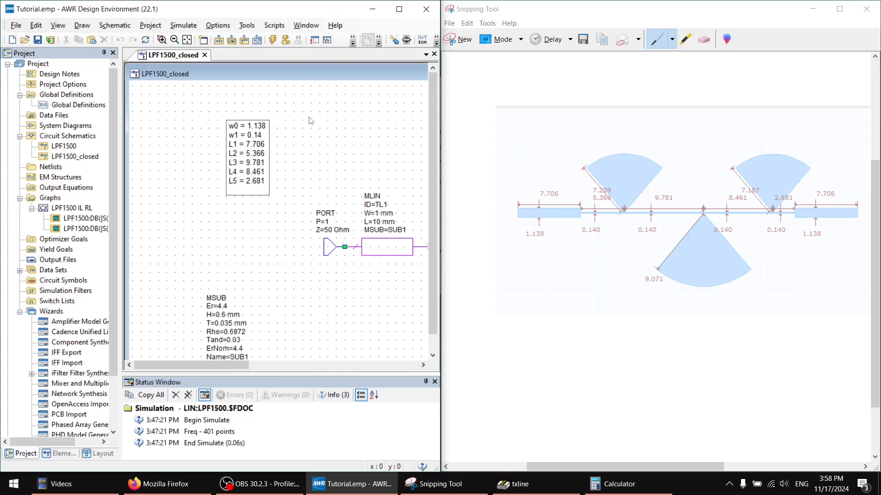
Add the stub radii R1 = 7.209, R2 = 9.071 and R3 = 7.187 and finish the equation block.
{"action": "type", "text": "R1 = 7.209"}
{"action": "key", "text": "Return"}
{"action": "type", "text": "R2"}
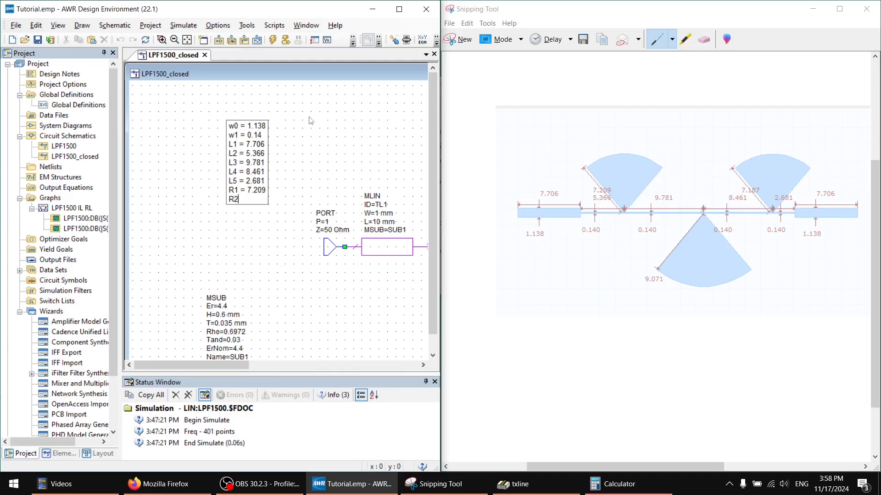
{"action": "type", "text": " = 9.071"}
{"action": "key", "text": "Return"}
{"action": "type", "text": "R3 = 7.187"}
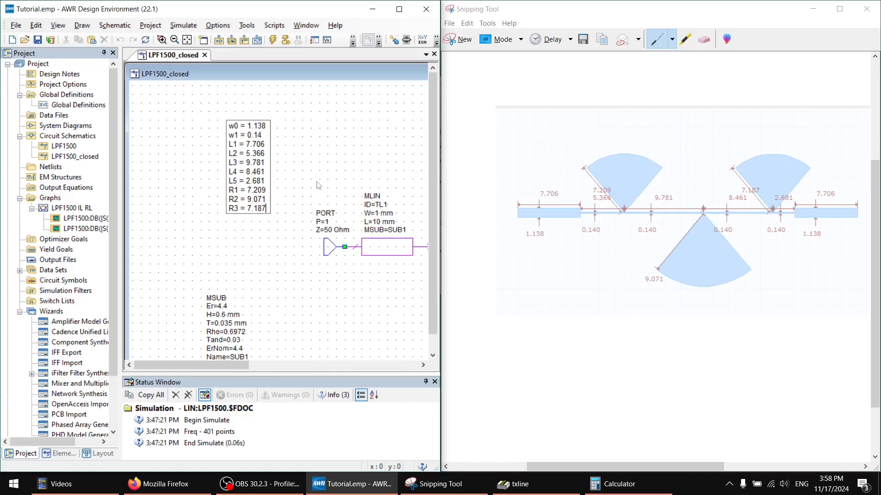
{"action": "left_click", "coordinate": [322, 136]}
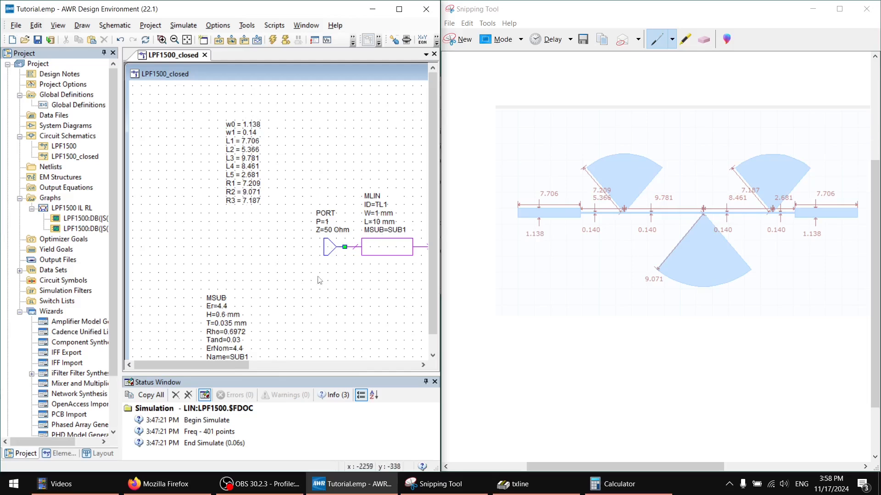
Maximize the AWR window and append the variable Scale = 1.0 to the end of the equation block.
{"action": "right_click", "coordinate": [343, 276]}
{"action": "left_click", "coordinate": [304, 278]}
{"action": "middle_click_drag", "start_coordinate": [347, 288], "coordinate": [292, 286]}
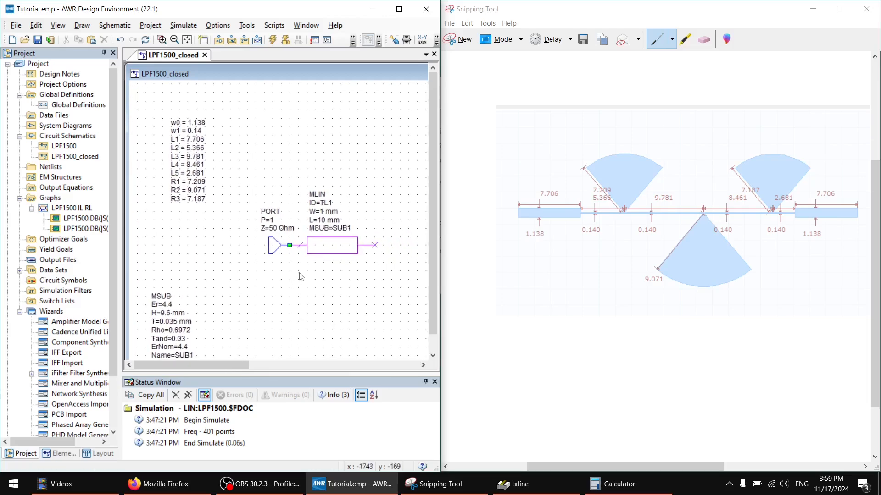
{"action": "left_click", "coordinate": [397, 10]}
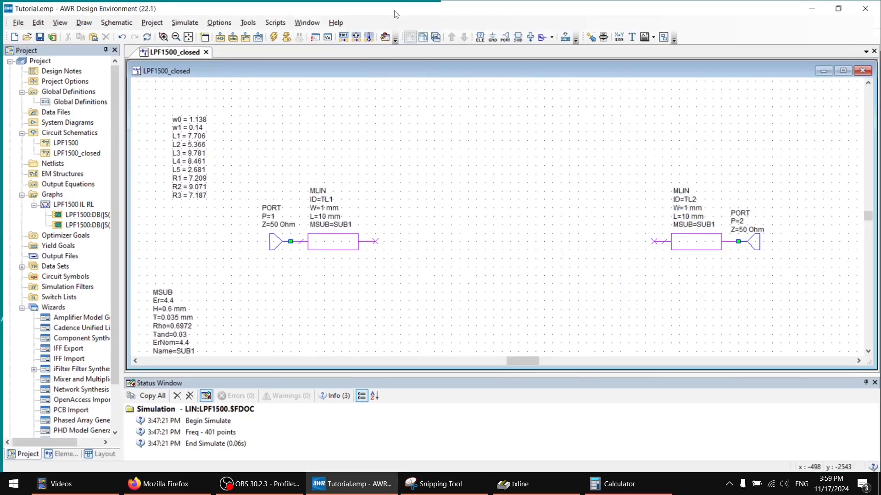
{"action": "double_click", "coordinate": [190, 180]}
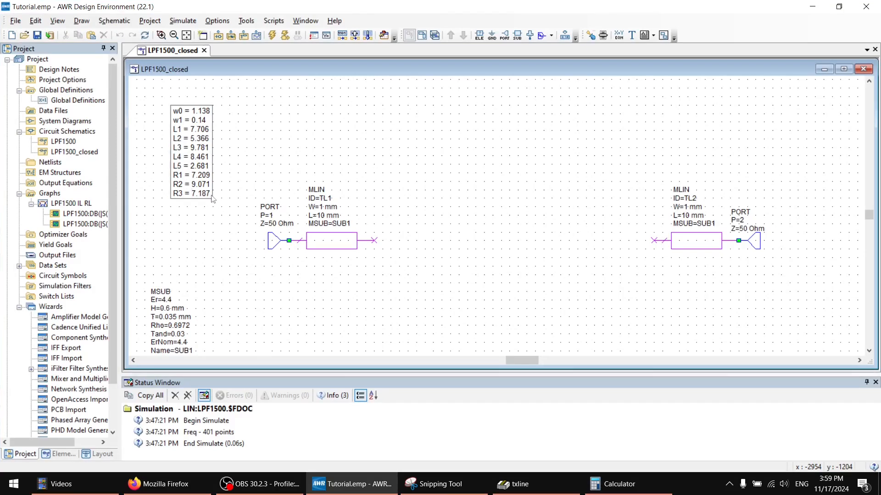
{"action": "key", "text": "Return"}
{"action": "type", "text": "Scale = 1.0"}
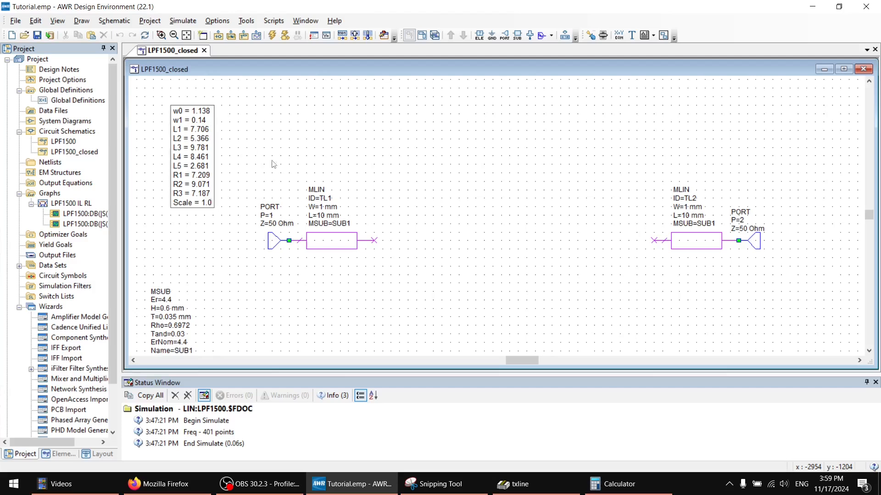
{"action": "left_click", "coordinate": [322, 138]}
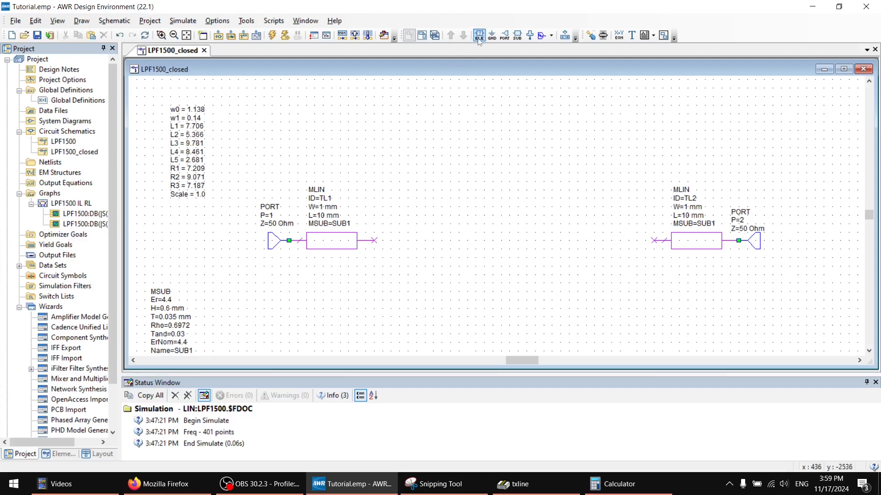
Check the dimensioned filter snip, then set the length of input line TL1 to 10 + L1 mm.
{"action": "left_click", "coordinate": [457, 490]}
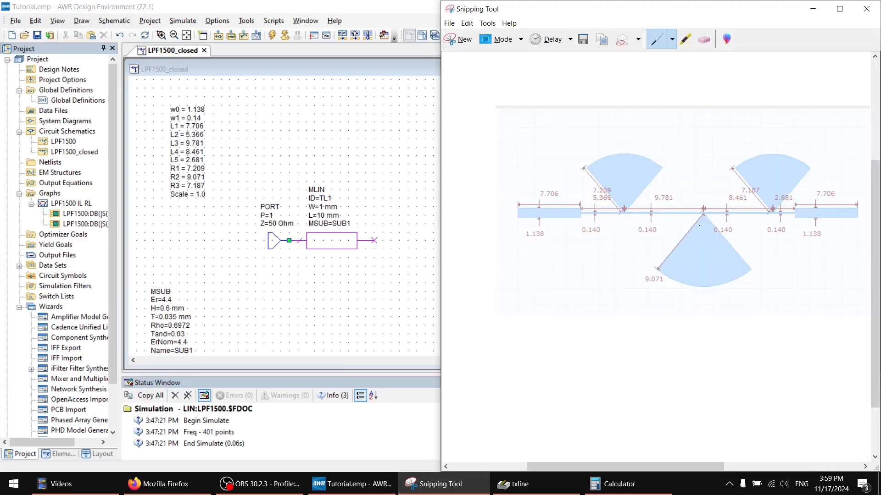
{"action": "left_click", "coordinate": [360, 11]}
{"action": "left_click", "coordinate": [324, 216]}
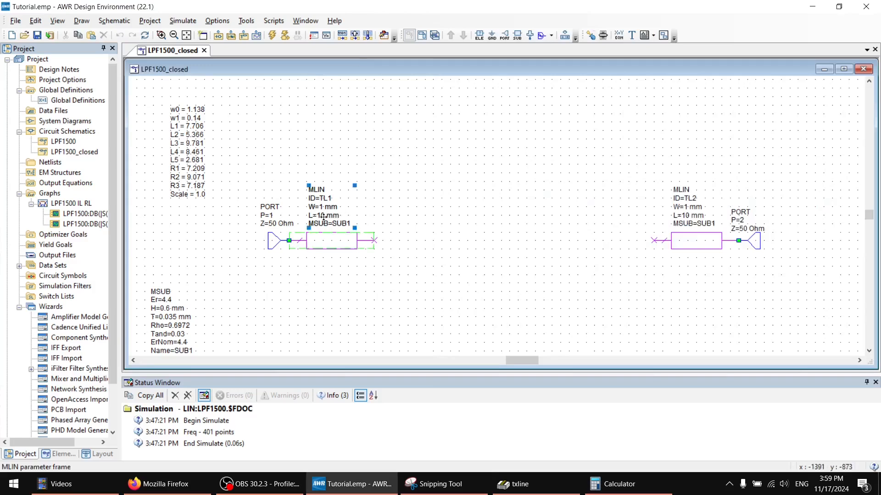
{"action": "left_click", "coordinate": [324, 216]}
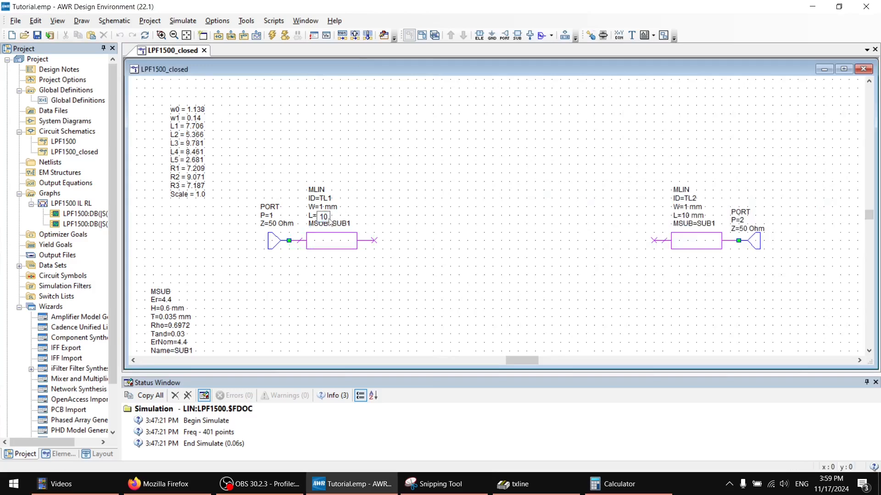
{"action": "left_click", "coordinate": [396, 224]}
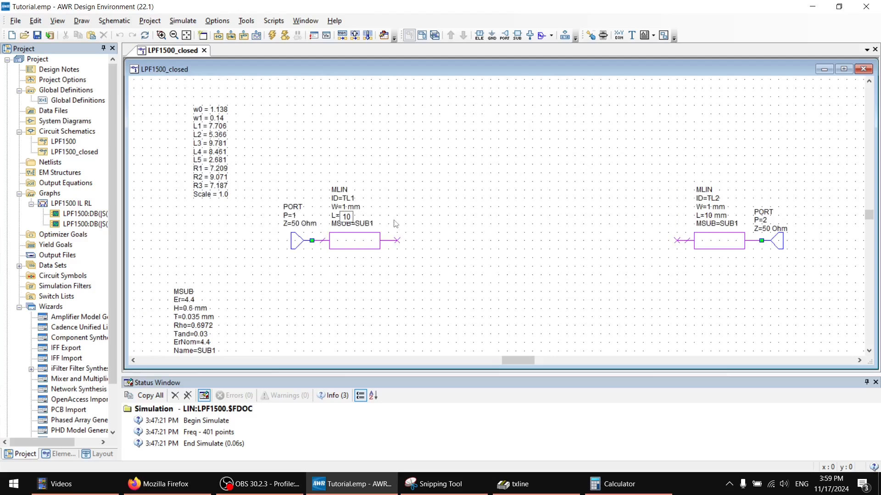
{"action": "left_click", "coordinate": [349, 216]}
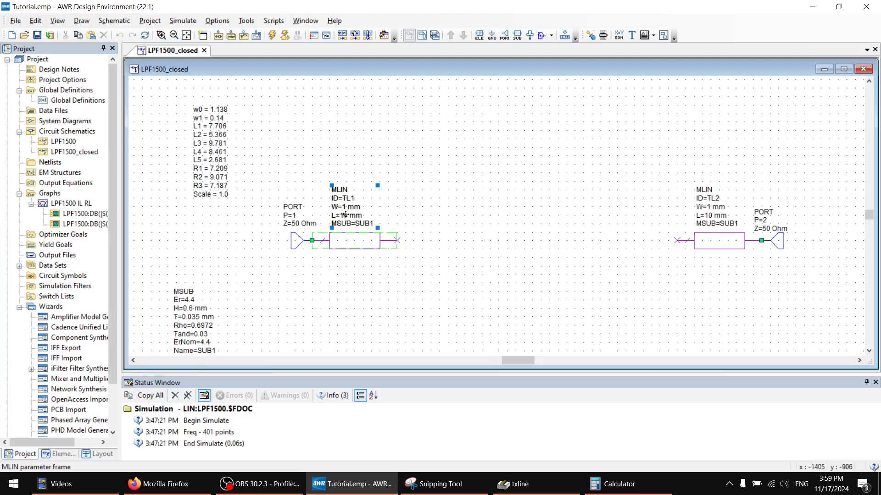
{"action": "left_click", "coordinate": [346, 216]}
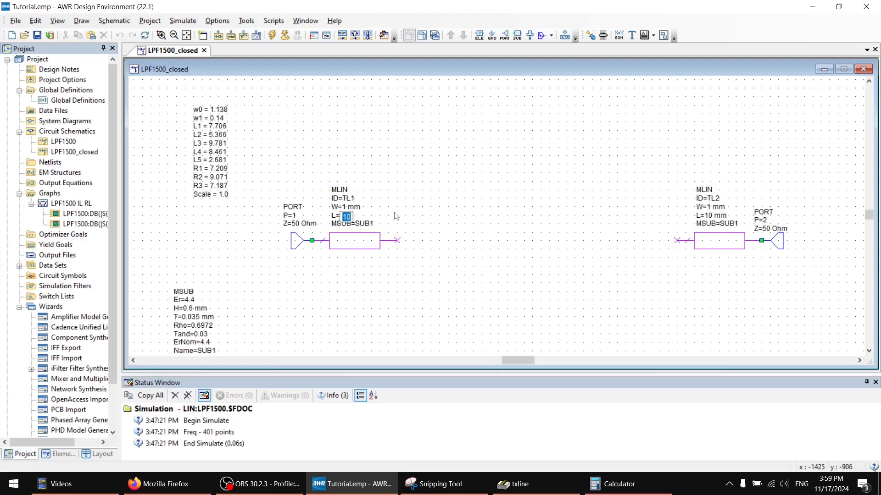
{"action": "type", "text": "10 + L1"}
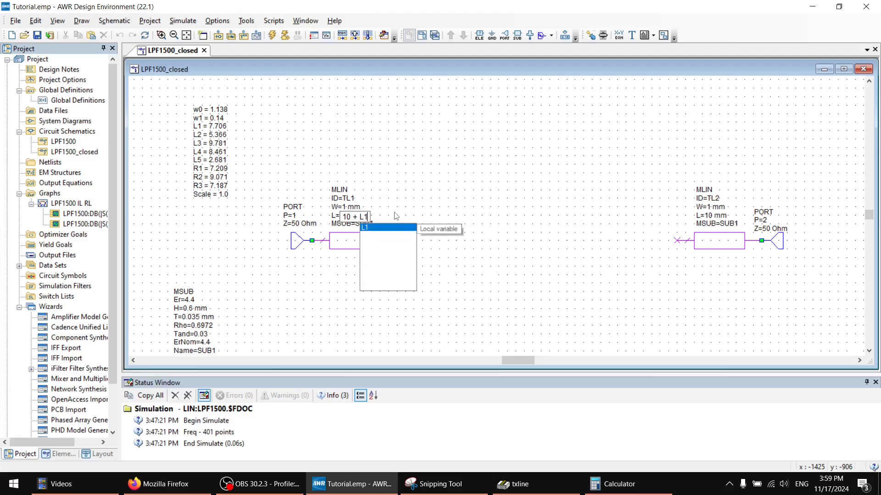
{"action": "key", "text": "Return"}
Set the length of output line TL2 to 10 + L1 mm.
{"action": "double_click", "coordinate": [711, 216]}
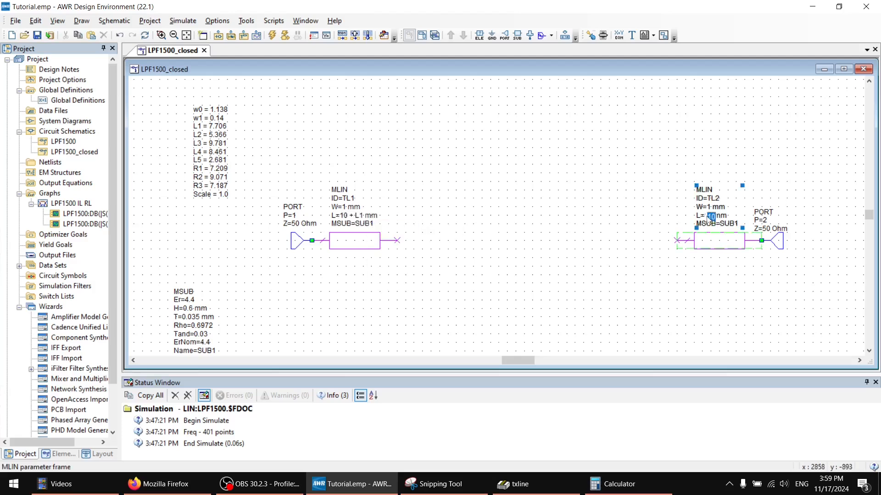
{"action": "key", "text": "End"}
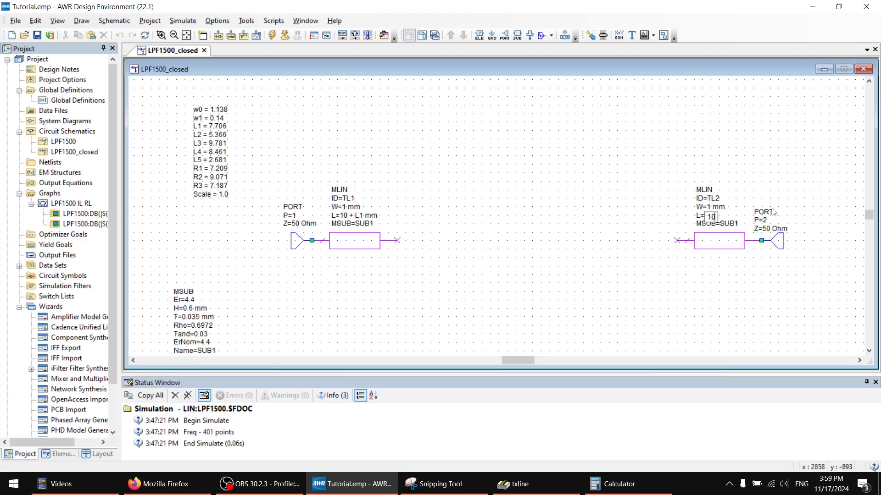
{"action": "type", "text": "+ L"}
{"action": "type", "text": "1"}
{"action": "key", "text": "Return"}
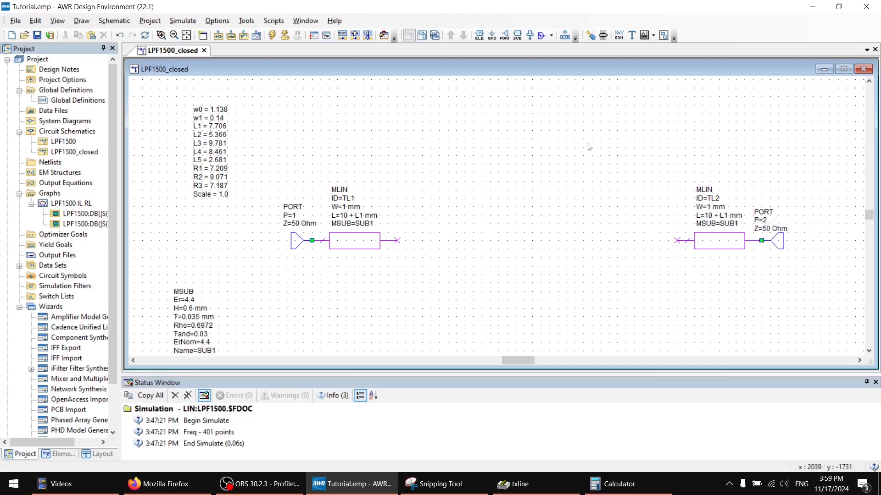
View the layout of LPF1500_closed, measure the length of the lower line, and return to the schematic.
{"action": "left_click", "coordinate": [422, 36]}
{"action": "scroll", "coordinate": [459, 229], "scroll_direction": "down", "scroll_amount": 3}
{"action": "scroll", "coordinate": [459, 230], "scroll_direction": "up", "scroll_amount": 2}
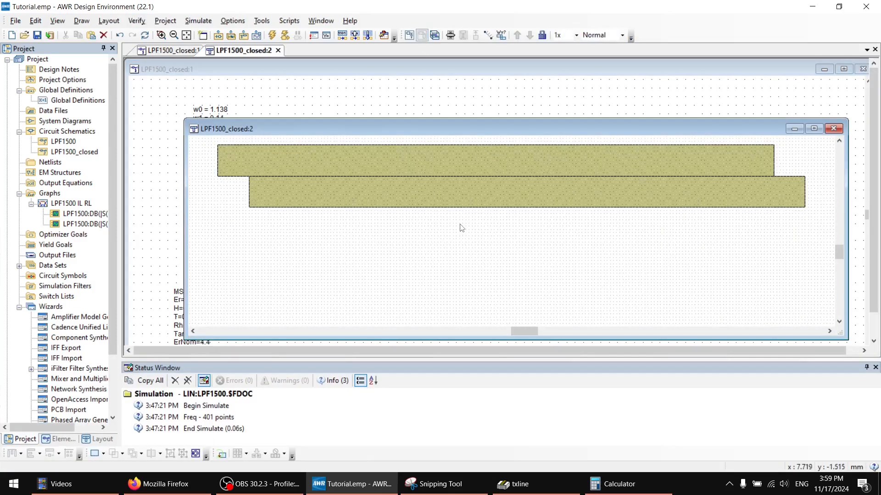
{"action": "scroll", "coordinate": [461, 225], "scroll_direction": "down", "scroll_amount": 1, "text": "ctrl"}
{"action": "left_click", "coordinate": [488, 35]}
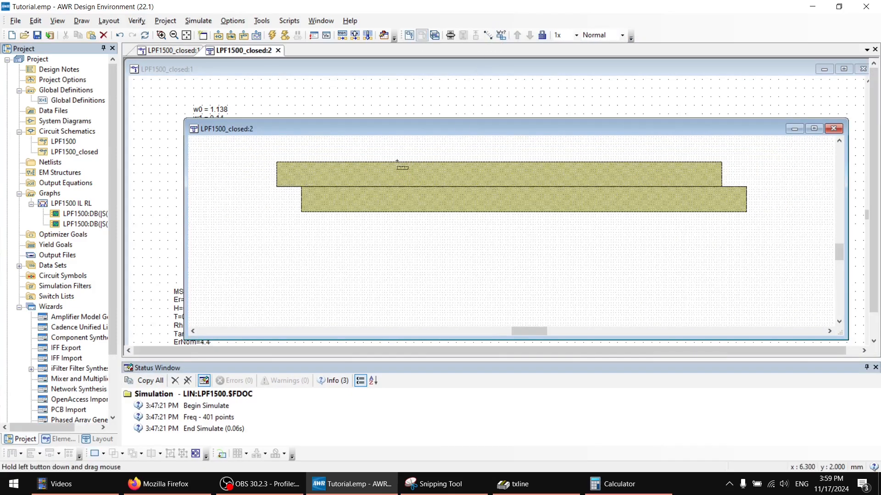
{"action": "left_click_drag", "start_coordinate": [301, 211], "coordinate": [746, 212]}
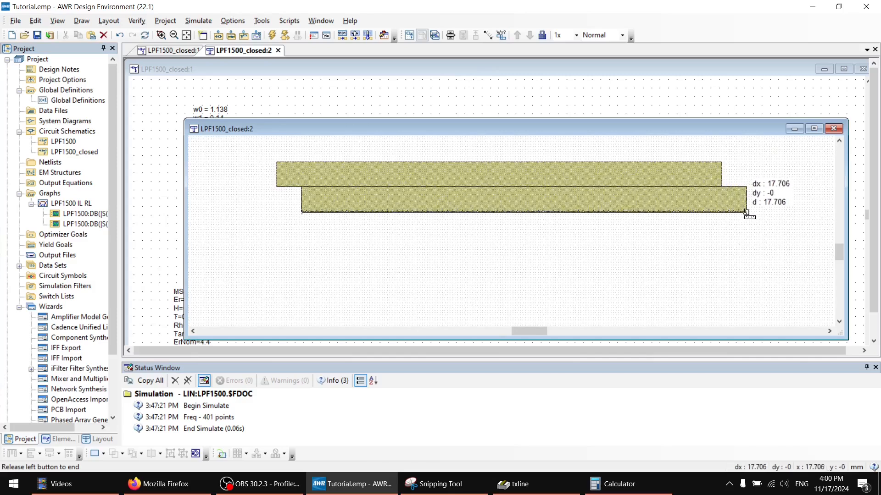
{"action": "left_click_drag", "start_coordinate": [746, 212], "coordinate": [746, 212]}
{"action": "left_click", "coordinate": [670, 118]}
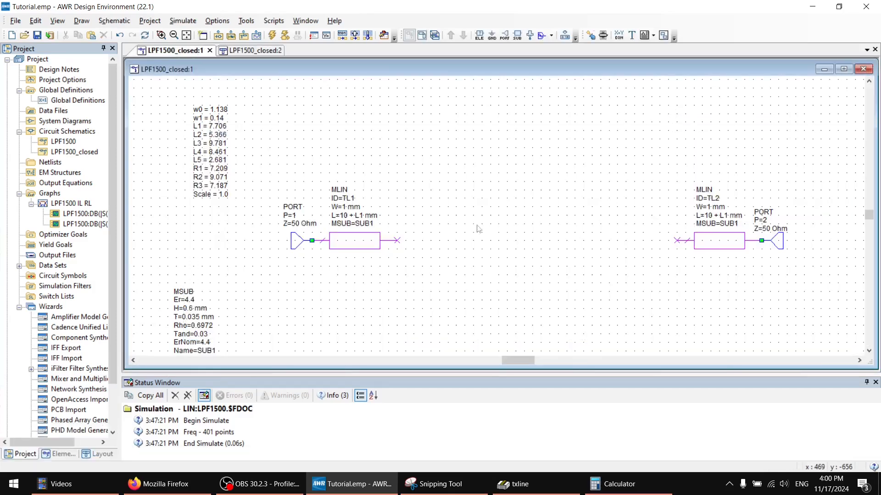
Move output line TL2 together with port 2 farther from the input side to make room for more elements.
{"action": "scroll", "coordinate": [457, 206], "scroll_direction": "down", "scroll_amount": 4}
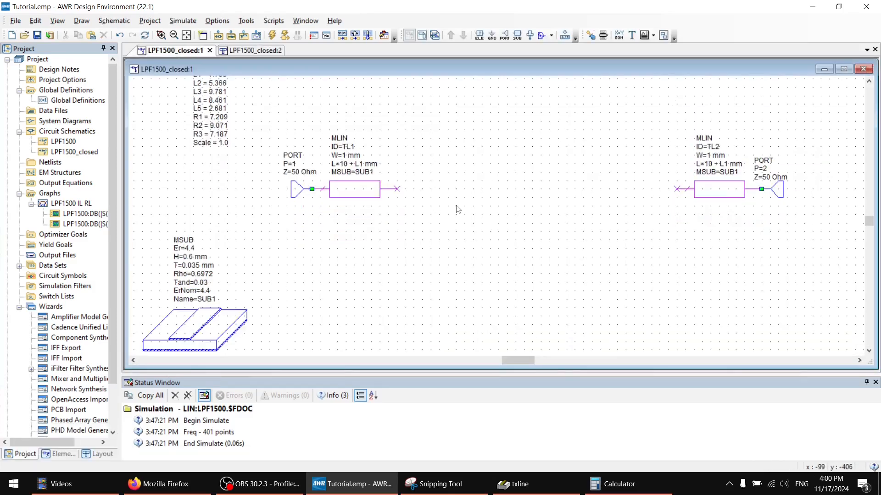
{"action": "left_click_drag", "start_coordinate": [665, 264], "coordinate": [604, 210]}
{"action": "left_click", "coordinate": [604, 222]}
{"action": "left_click_drag", "start_coordinate": [685, 246], "coordinate": [547, 186]}
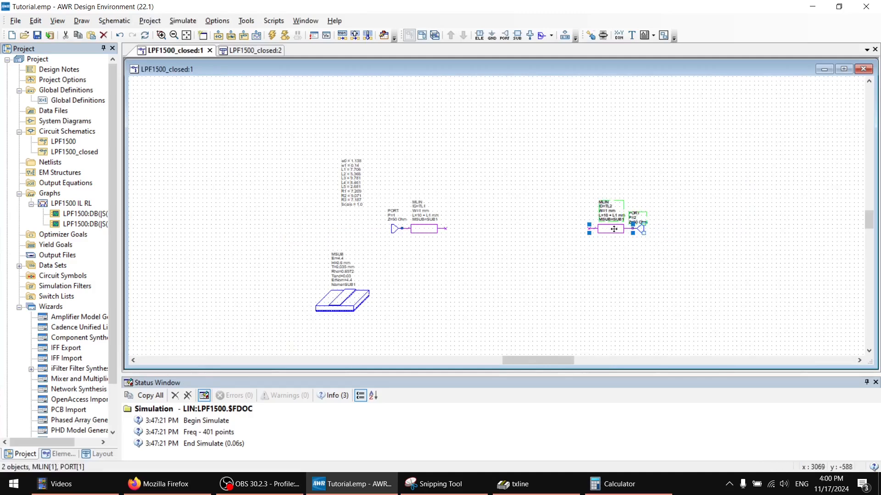
{"action": "left_click_drag", "start_coordinate": [616, 228], "coordinate": [807, 219]}
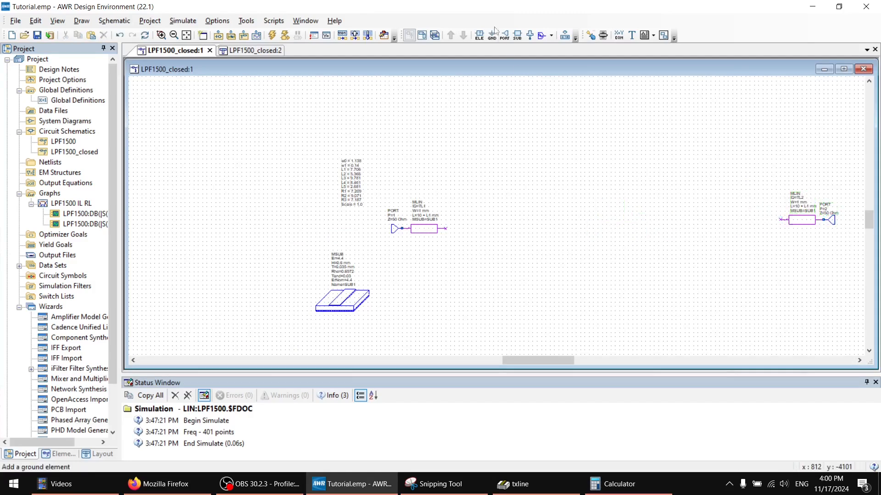
Add a closed-form MLIN microstrip line connected to the end of TL1 and enter W1 as its width.
{"action": "left_click", "coordinate": [479, 34]}
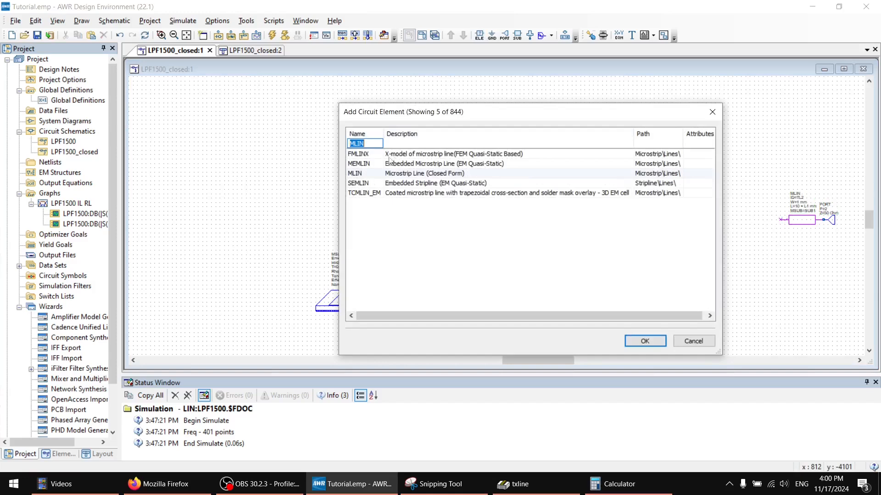
{"action": "double_click", "coordinate": [370, 176]}
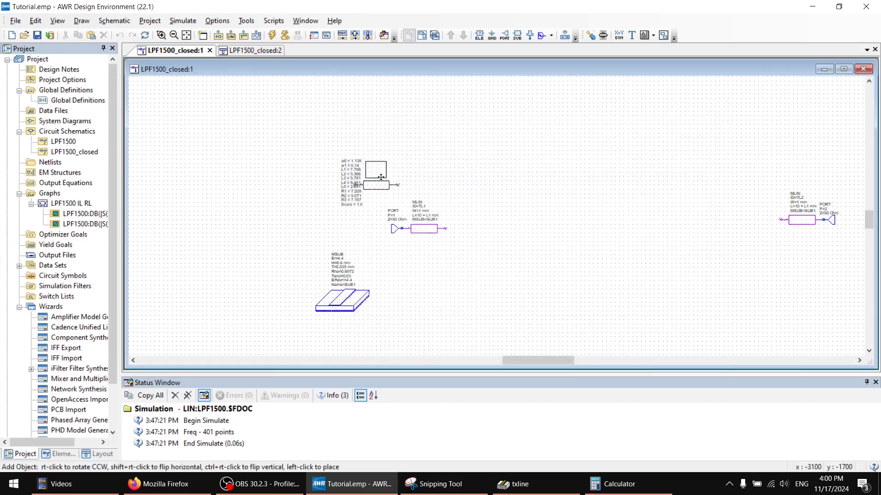
{"action": "left_click", "coordinate": [472, 222]}
{"action": "scroll", "coordinate": [472, 222], "scroll_direction": "up", "scroll_amount": 3}
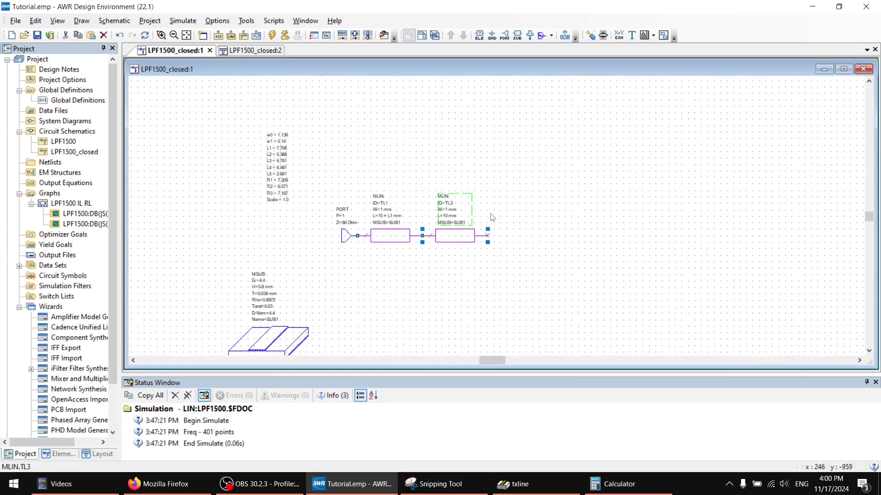
{"action": "double_click", "coordinate": [433, 207]}
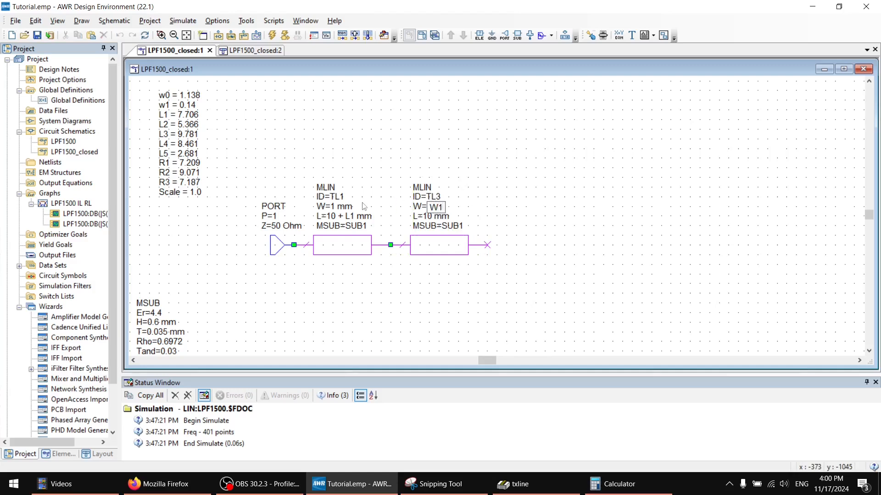
Set the width of input line TL1 to the variable w0.
{"action": "double_click", "coordinate": [336, 207]}
{"action": "type", "text": "w"}
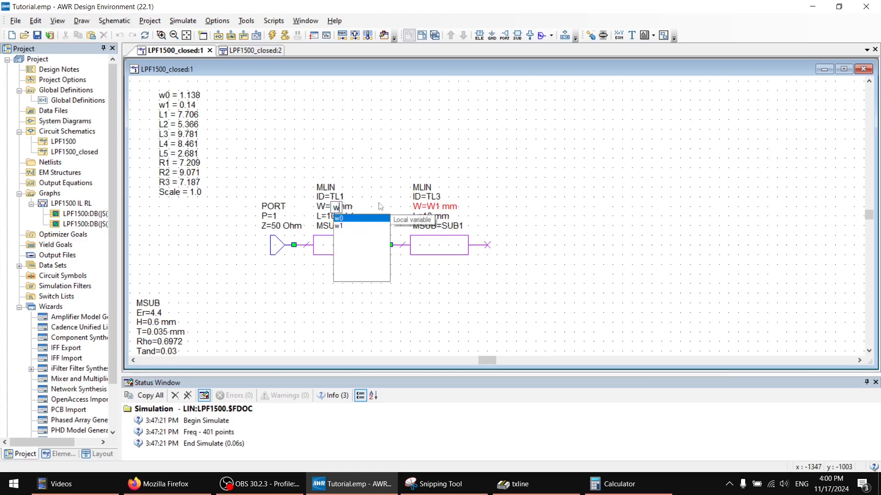
{"action": "type", "text": "0"}
{"action": "key", "text": "Return"}
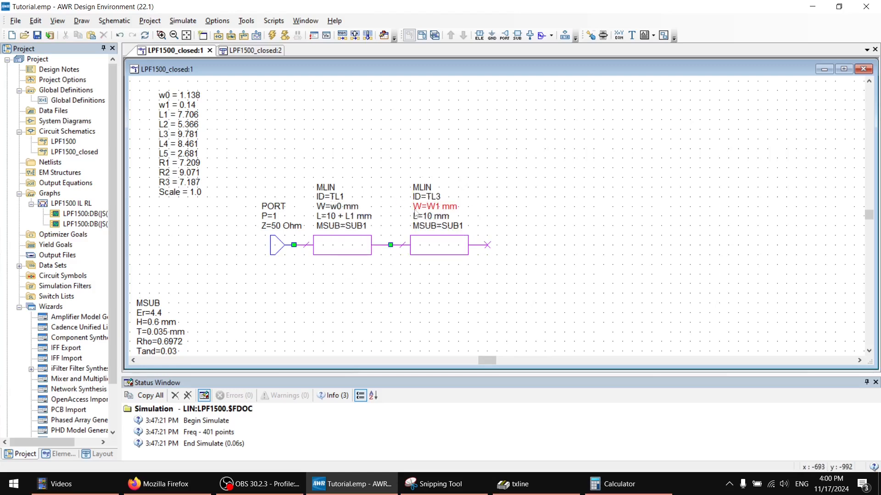
Set the width of line TL3 to w0 and its length to L2.
{"action": "double_click", "coordinate": [434, 207]}
{"action": "type", "text": "w"}
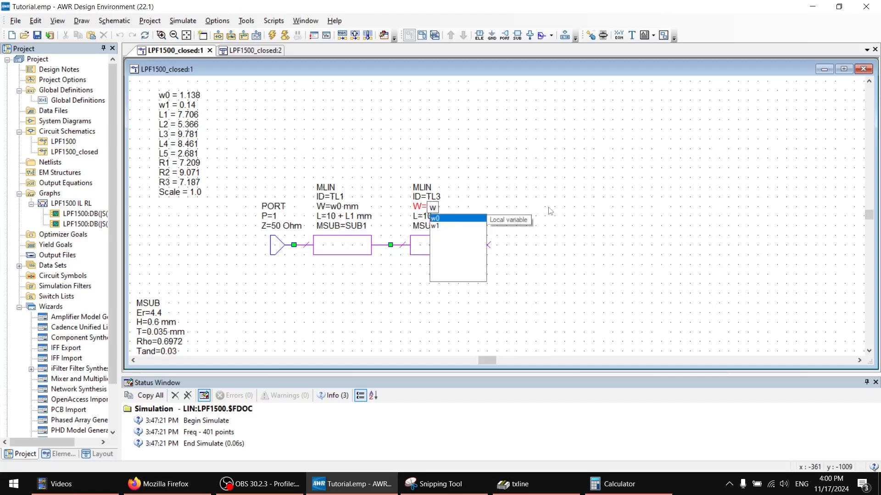
{"action": "type", "text": "0"}
{"action": "key", "text": "Return"}
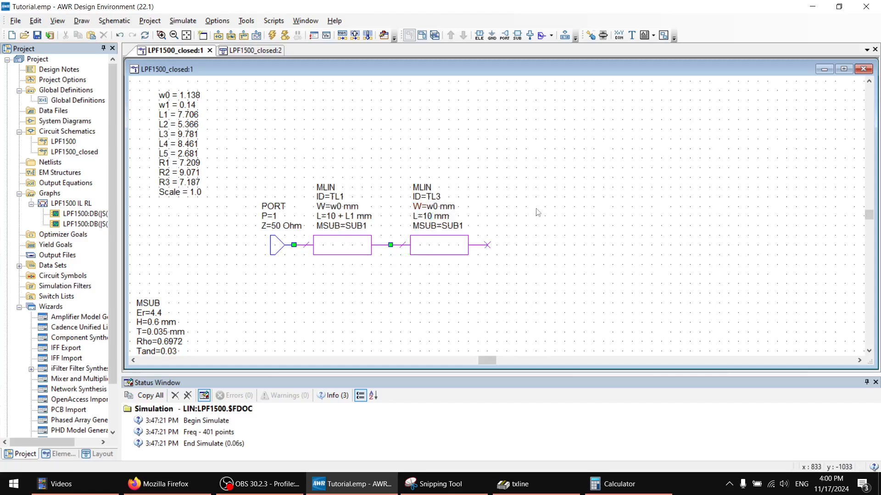
{"action": "double_click", "coordinate": [432, 217]}
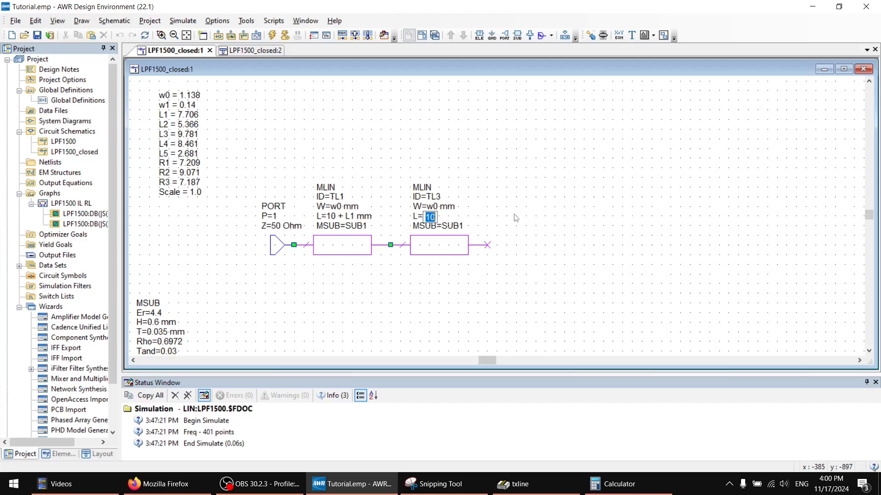
{"action": "type", "text": "l2"}
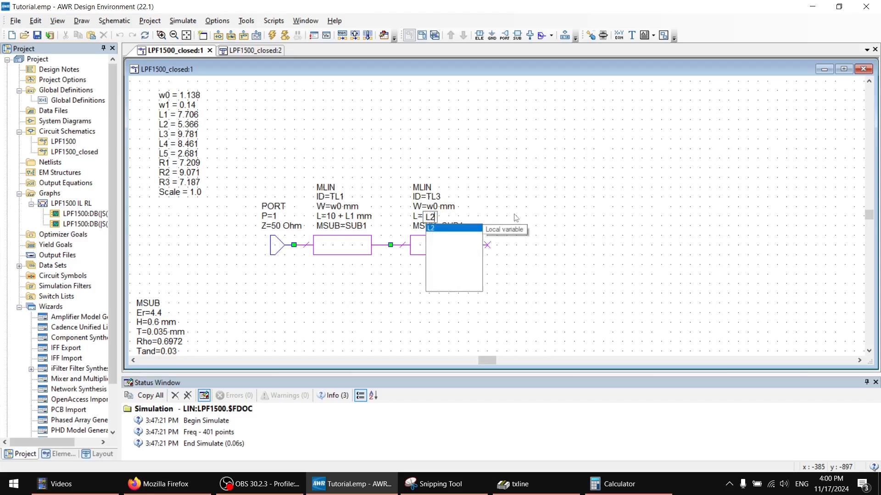
{"action": "key", "text": "Return"}
Check the dimensioned filter snip and compare it with the layout of the connected input lines.
{"action": "middle_click_drag", "start_coordinate": [552, 207], "coordinate": [548, 249]}
{"action": "scroll", "coordinate": [546, 250], "scroll_direction": "down", "scroll_amount": 2, "text": "ctrl"}
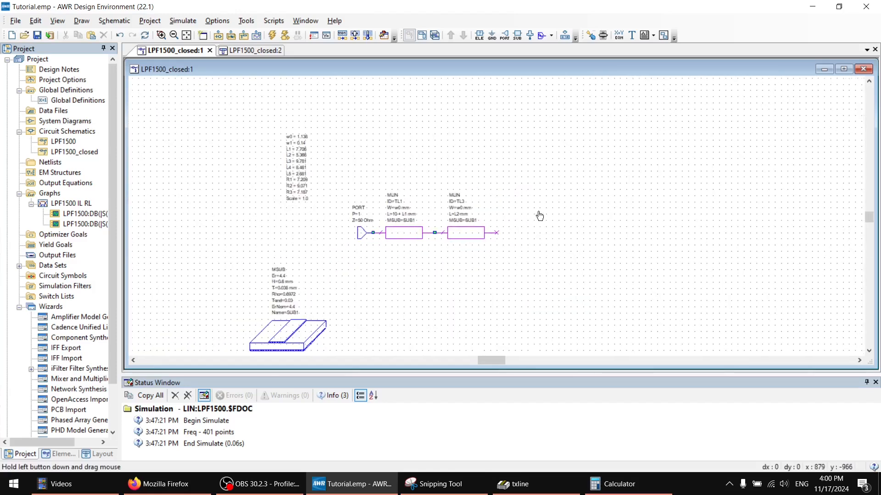
{"action": "middle_click_drag", "start_coordinate": [538, 216], "coordinate": [456, 218]}
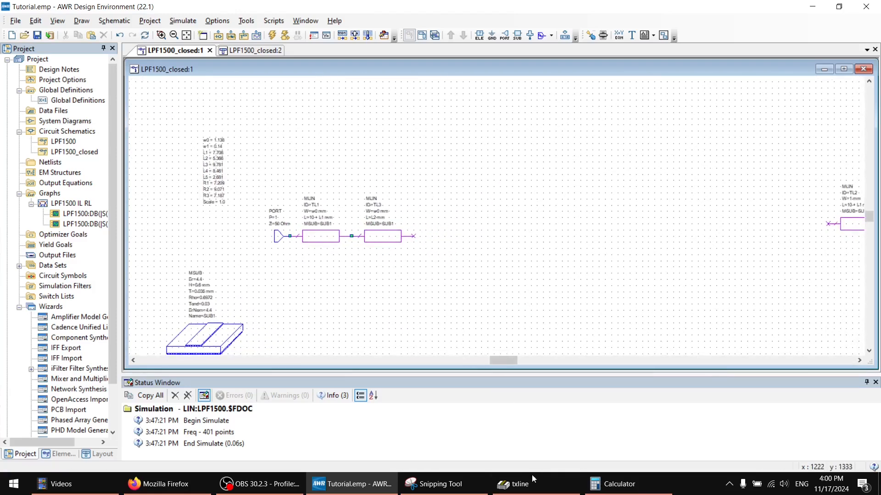
{"action": "left_click", "coordinate": [461, 489]}
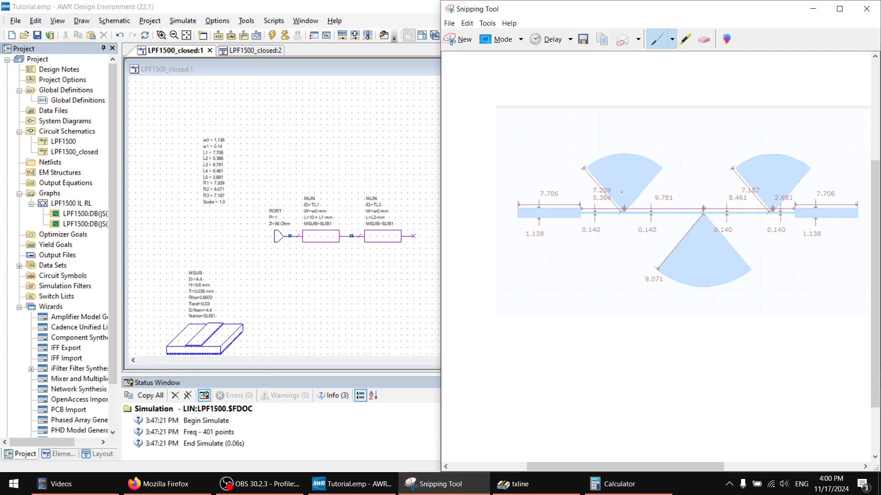
{"action": "left_click", "coordinate": [334, 62]}
{"action": "left_click", "coordinate": [415, 39]}
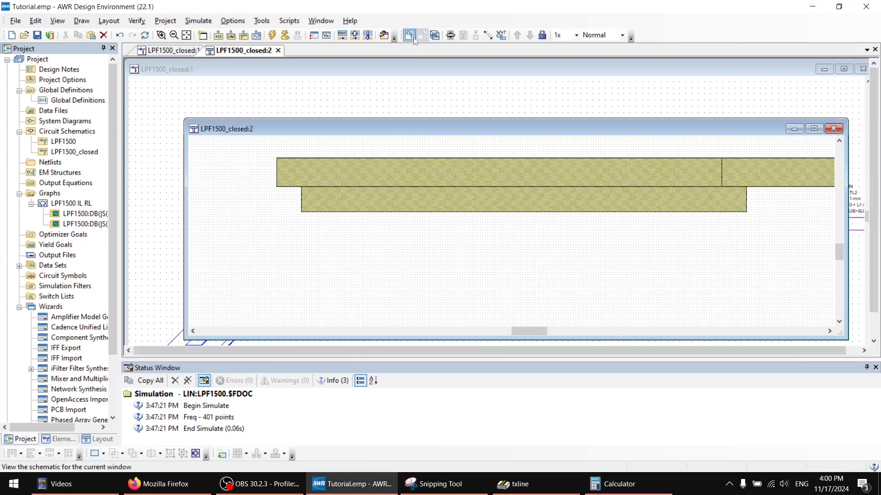
Return to the schematic and filter the circuit element library by the description "radial".
{"action": "left_click", "coordinate": [409, 36]}
{"action": "left_click", "coordinate": [479, 36]}
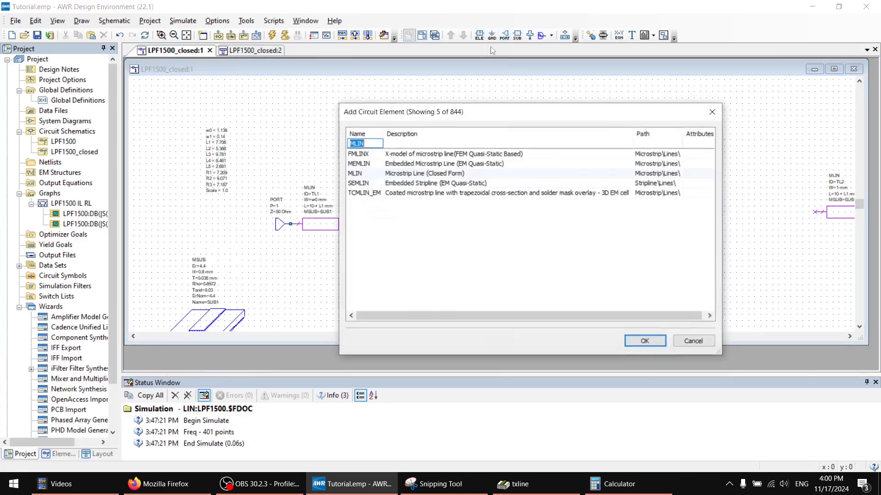
{"action": "key", "text": "BackSpace"}
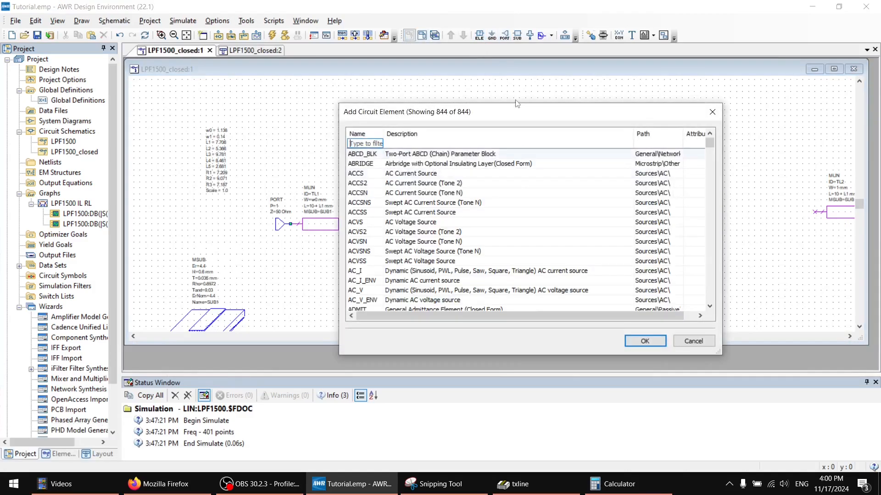
{"action": "left_click", "coordinate": [493, 144]}
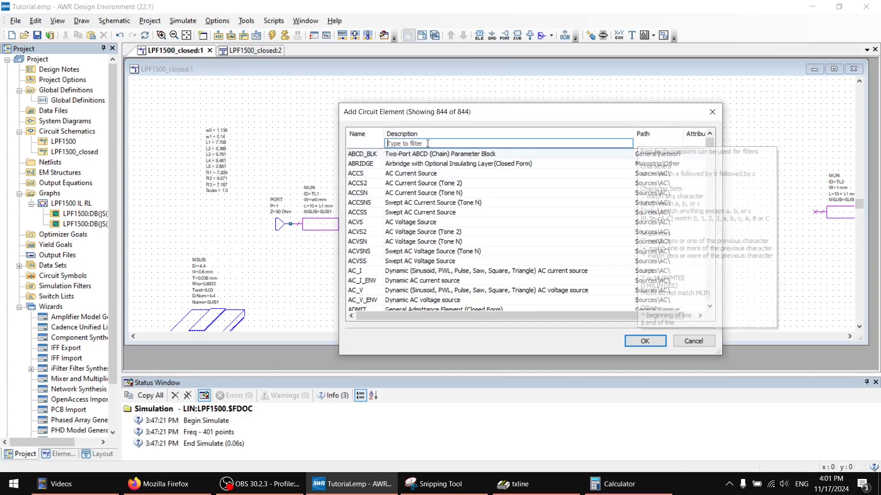
{"action": "type", "text": "rad"}
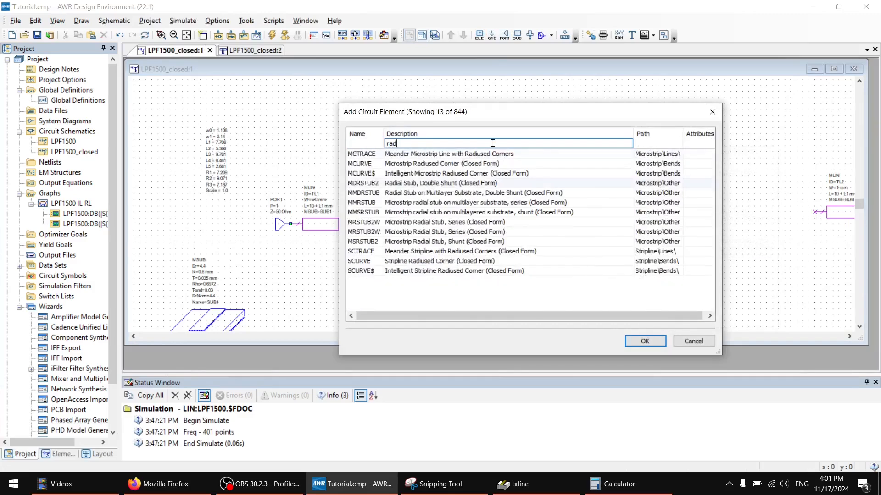
{"action": "type", "text": "ial"}
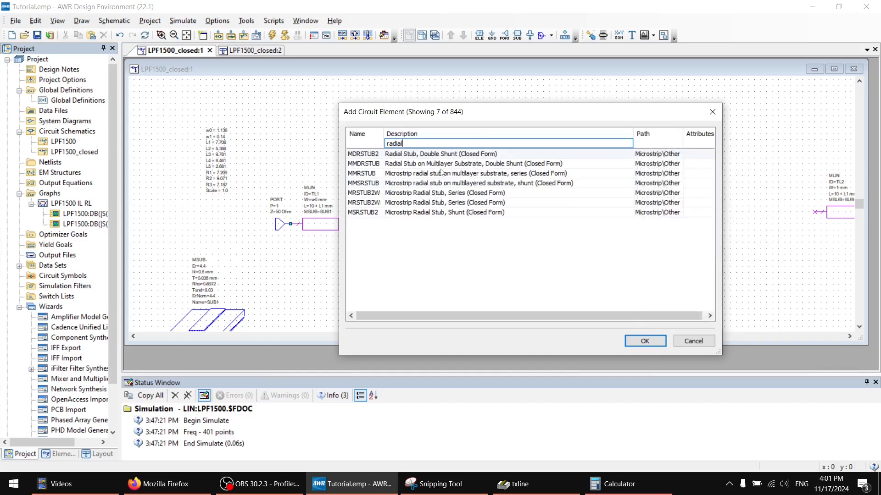
Place an MRSTUB2W microstrip radial stub (series, closed form) above and beyond the open end of the second MLIN line.
{"action": "left_click", "coordinate": [414, 157]}
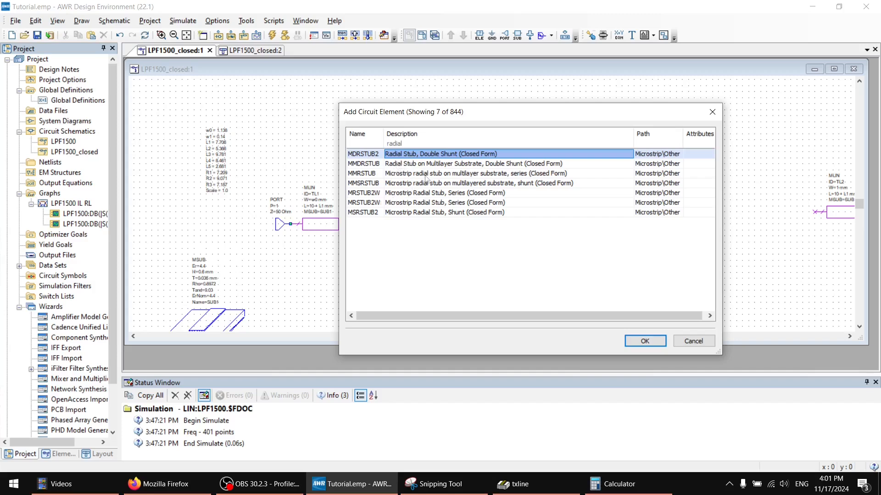
{"action": "left_click", "coordinate": [415, 194]}
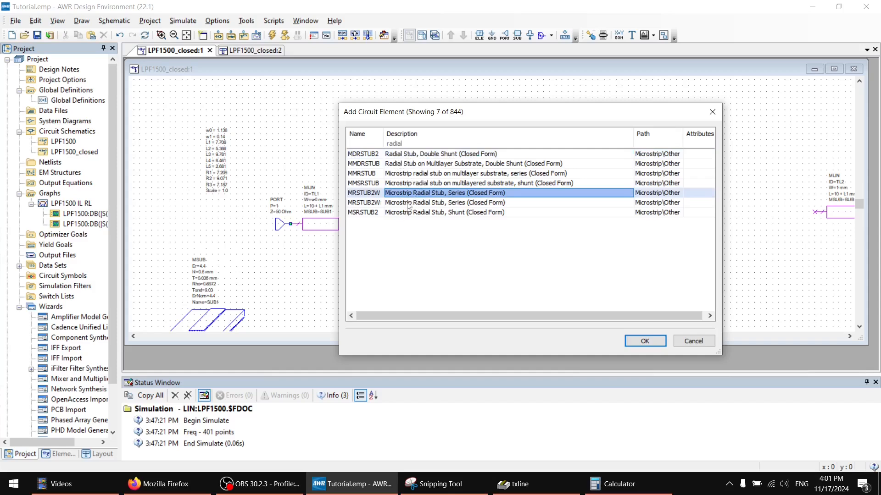
{"action": "left_click", "coordinate": [400, 204]}
{"action": "left_click", "coordinate": [399, 213]}
{"action": "left_click", "coordinate": [402, 193]}
{"action": "double_click", "coordinate": [402, 193]}
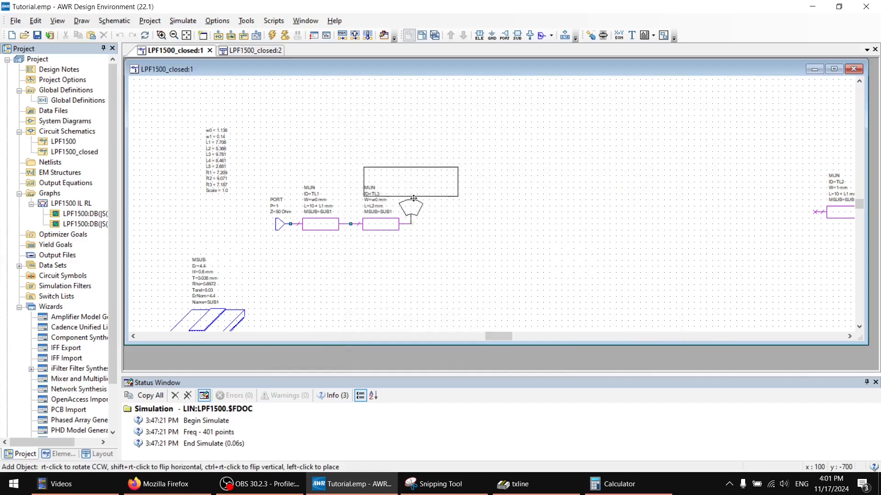
{"action": "left_click", "coordinate": [442, 186]}
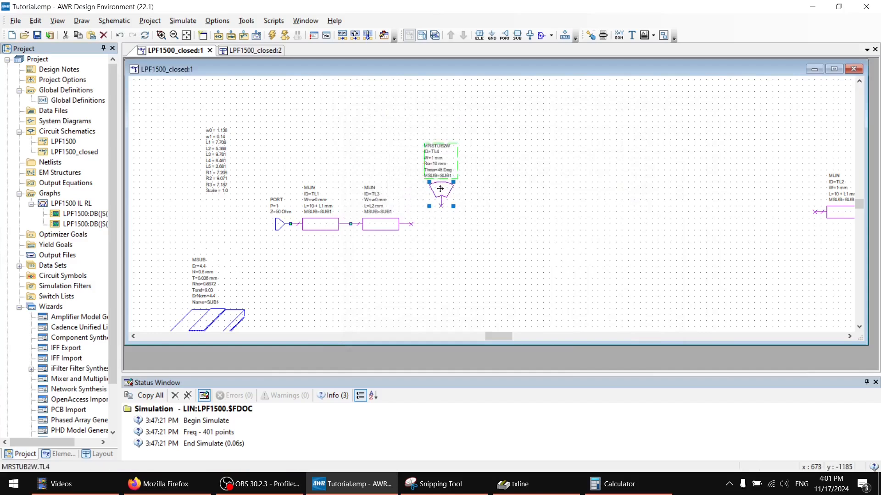
Inspect the new radial stub's shape in the layout view, and return to the schematic.
{"action": "scroll", "coordinate": [441, 188], "scroll_direction": "up", "scroll_amount": 1}
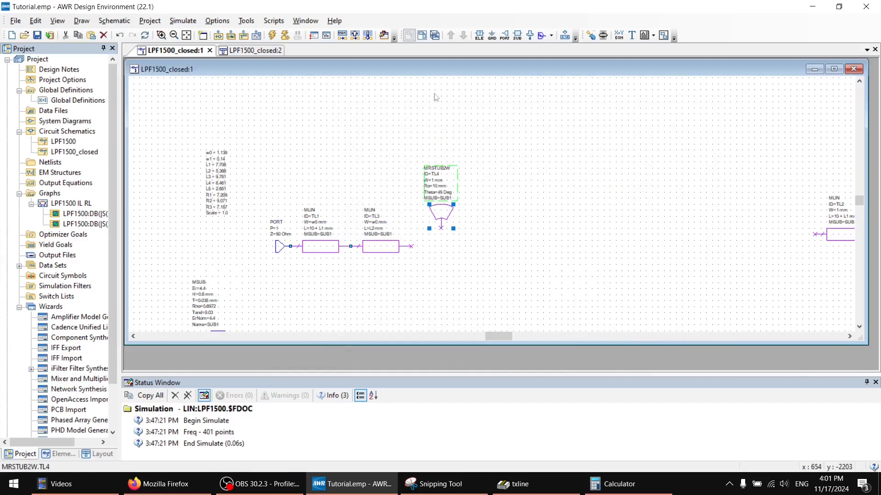
{"action": "left_click", "coordinate": [422, 37]}
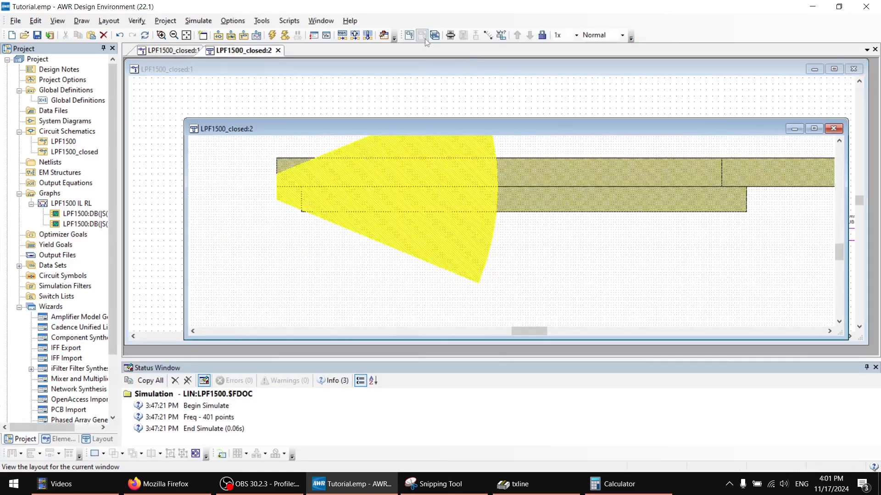
{"action": "left_click", "coordinate": [409, 36]}
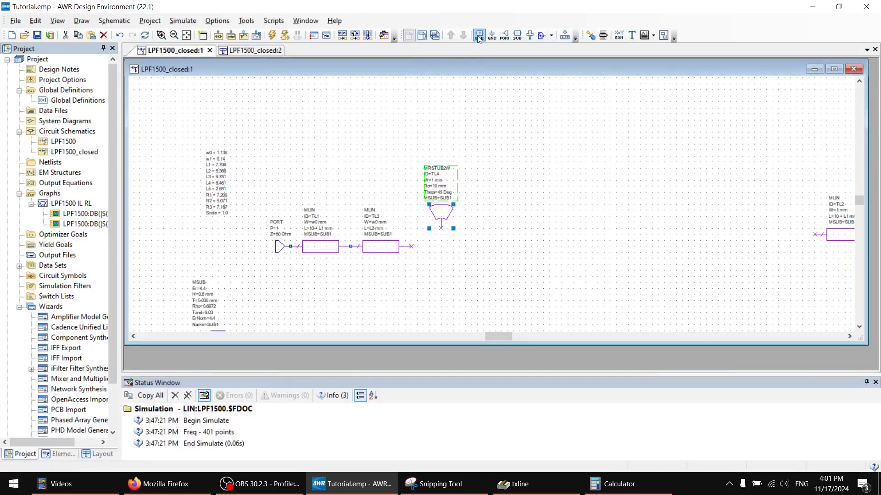
Place an MCROSS microstrip cross junction beyond the second MLIN line and move its parameter text below and beside the symbol.
{"action": "left_click", "coordinate": [479, 37]}
{"action": "key", "text": "BackSpace"}
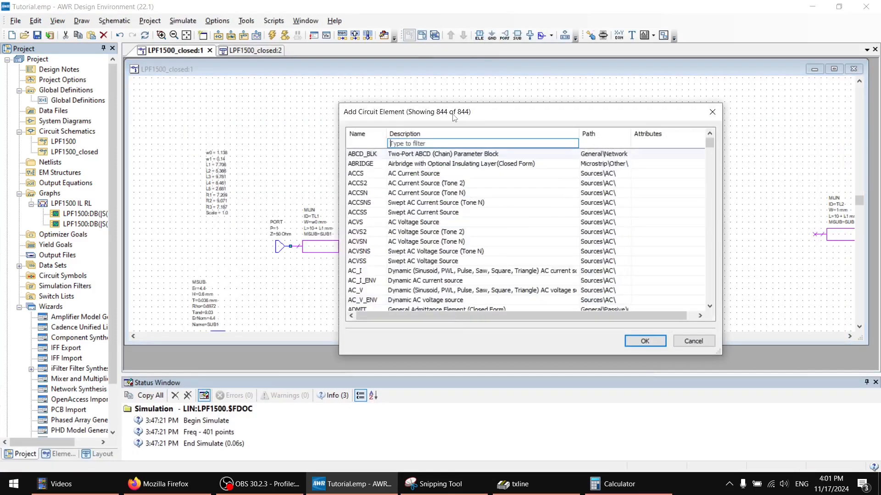
{"action": "left_click", "coordinate": [381, 143]}
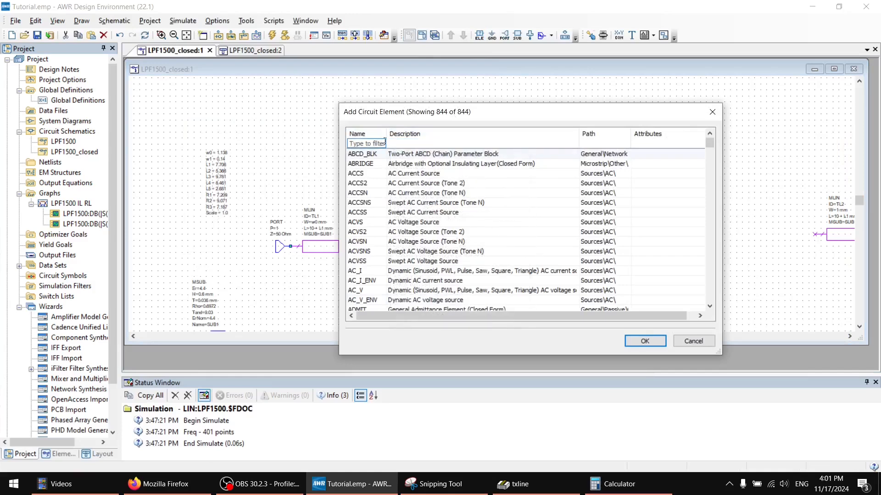
{"action": "type", "text": "MCROSS"}
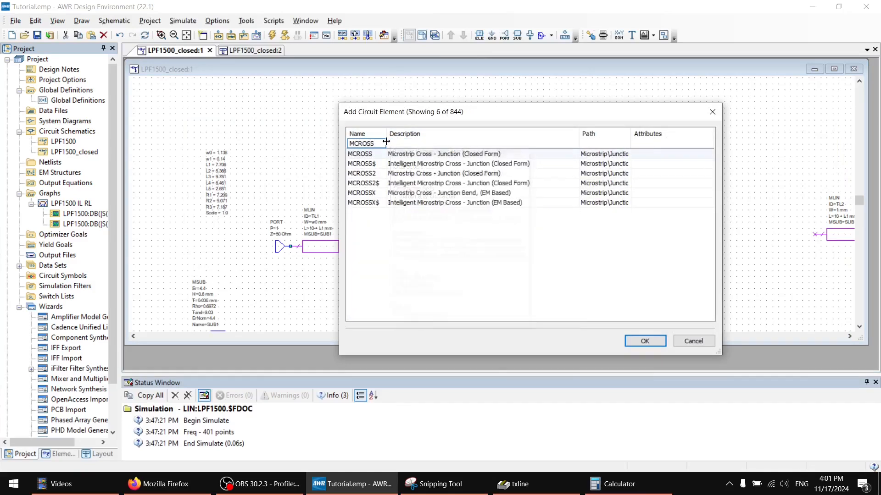
{"action": "double_click", "coordinate": [427, 158]}
{"action": "left_click", "coordinate": [494, 215]}
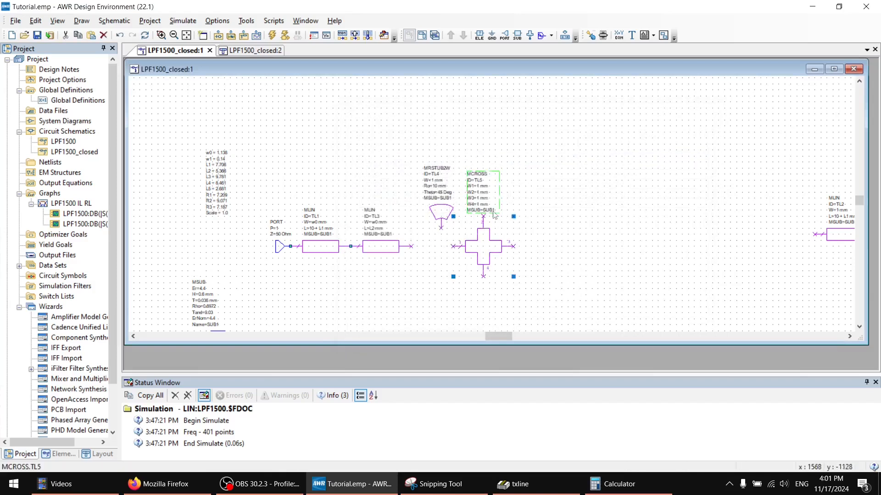
{"action": "left_click_drag", "start_coordinate": [476, 187], "coordinate": [517, 276]}
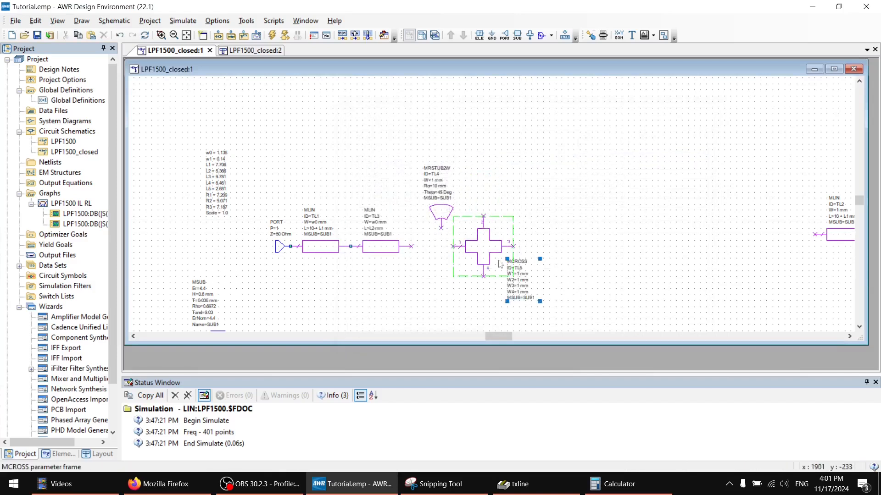
Attach the radial stub to port 2 of the cross, and move both so port 1 connects to the second MLIN line.
{"action": "left_click", "coordinate": [439, 215]}
{"action": "left_click_drag", "start_coordinate": [439, 215], "coordinate": [482, 195]}
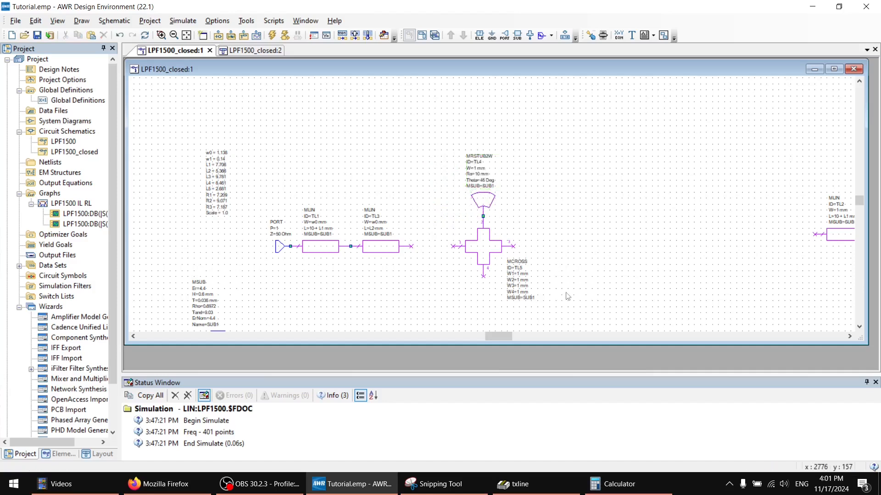
{"action": "left_click_drag", "start_coordinate": [566, 296], "coordinate": [448, 152]}
{"action": "left_click_drag", "start_coordinate": [478, 241], "coordinate": [438, 248]}
{"action": "scroll", "coordinate": [463, 271], "scroll_direction": "up", "scroll_amount": 3}
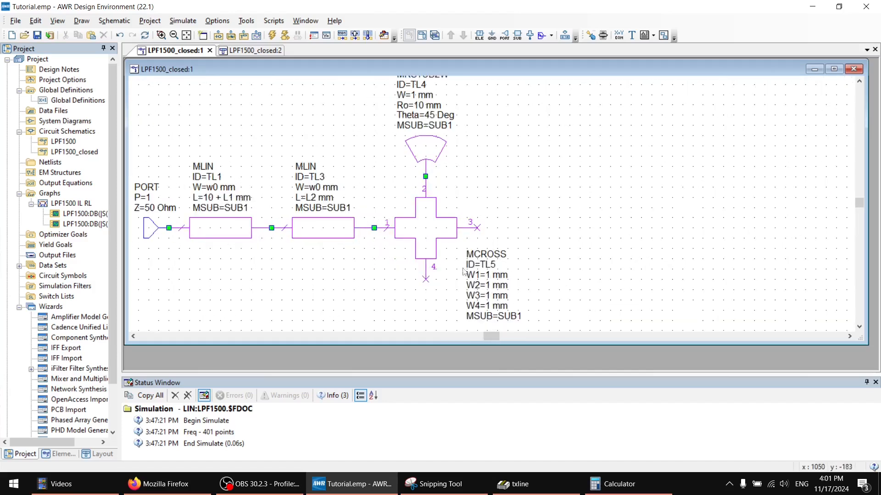
Set all four widths W1, W2, W3 and W4 of the MCROSS junction to w0.
{"action": "double_click", "coordinate": [489, 275]}
{"action": "type", "text": "w0"}
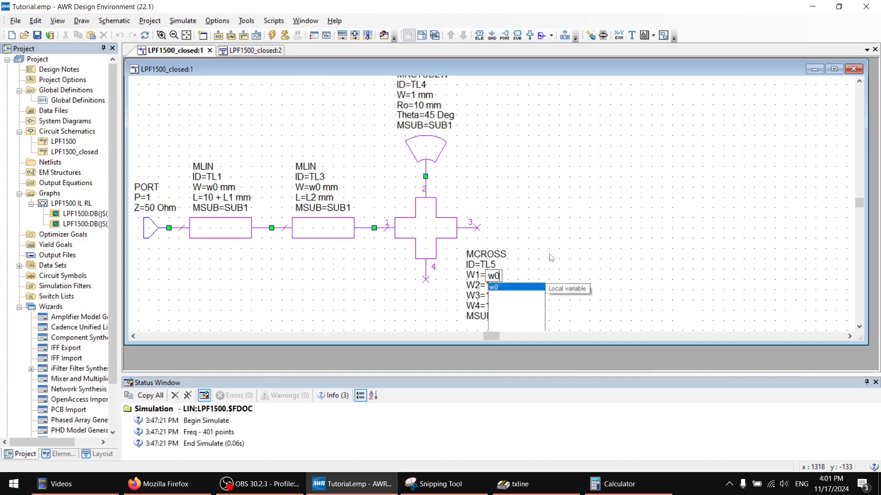
{"action": "key", "text": "ctrl+a"}
{"action": "key", "text": "ctrl+c"}
{"action": "key", "text": "Return"}
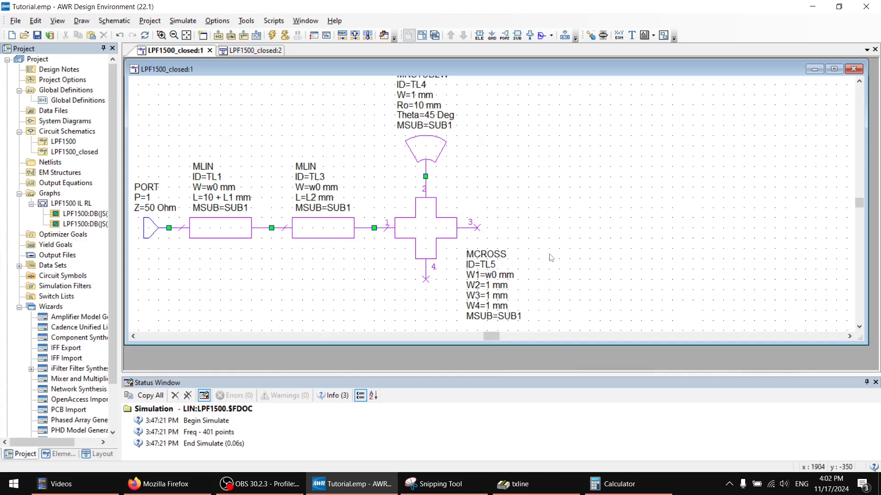
{"action": "double_click", "coordinate": [491, 285]}
{"action": "key", "text": "ctrl+v"}
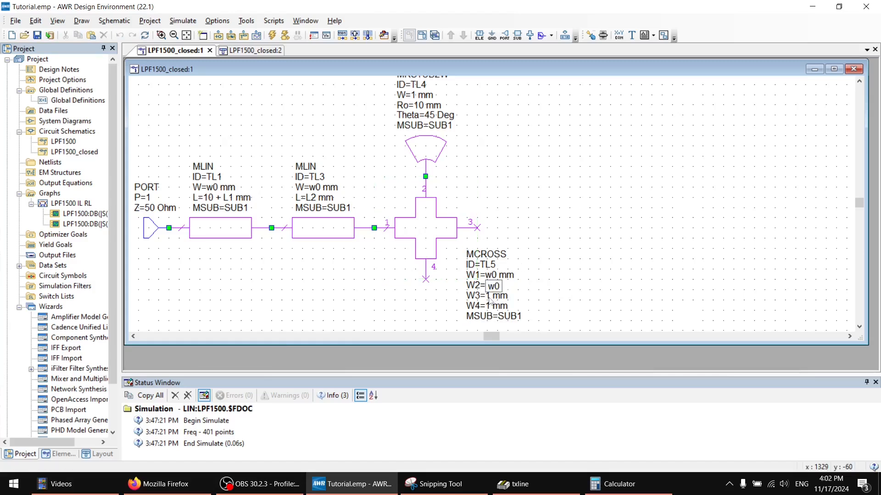
{"action": "double_click", "coordinate": [489, 296]}
{"action": "key", "text": "ctrl+v"}
{"action": "key", "text": "Return"}
{"action": "double_click", "coordinate": [491, 306]}
{"action": "key", "text": "ctrl+v"}
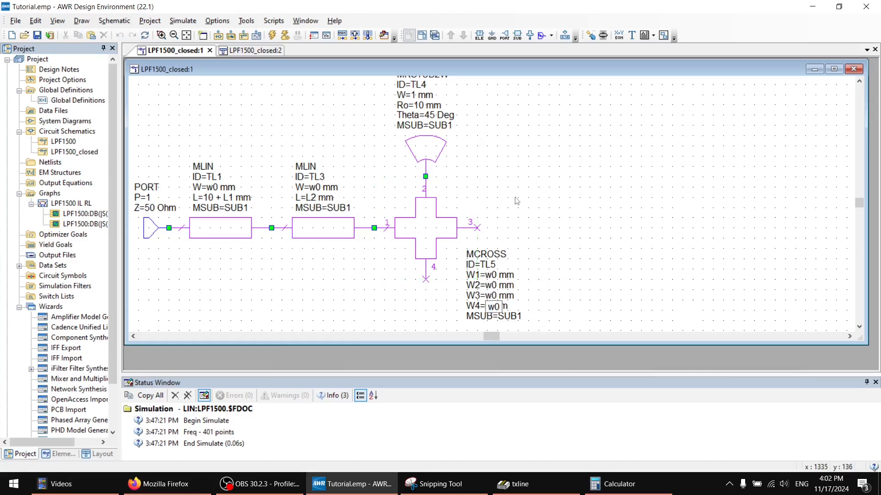
{"action": "key", "text": "Return"}
Inspect the radial stub together with the cross junction in the layout view, and return to the schematic.
{"action": "left_click", "coordinate": [417, 180]}
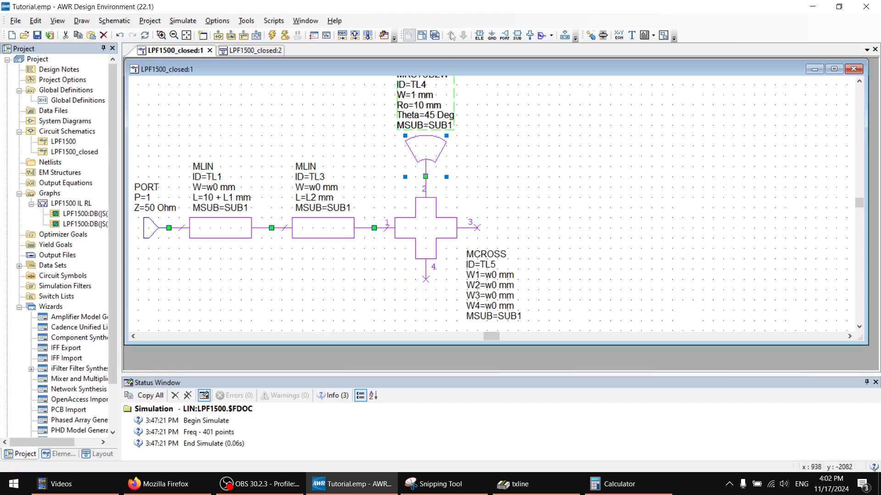
{"action": "left_click", "coordinate": [422, 35]}
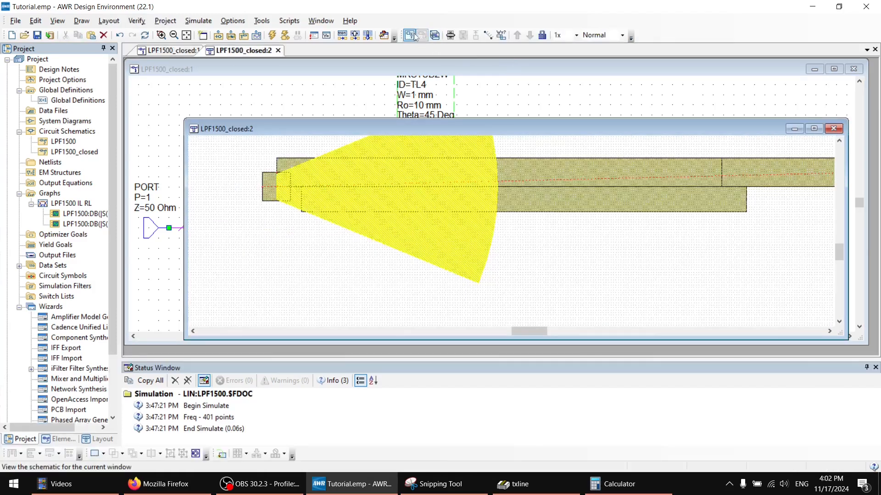
{"action": "left_click", "coordinate": [435, 35]}
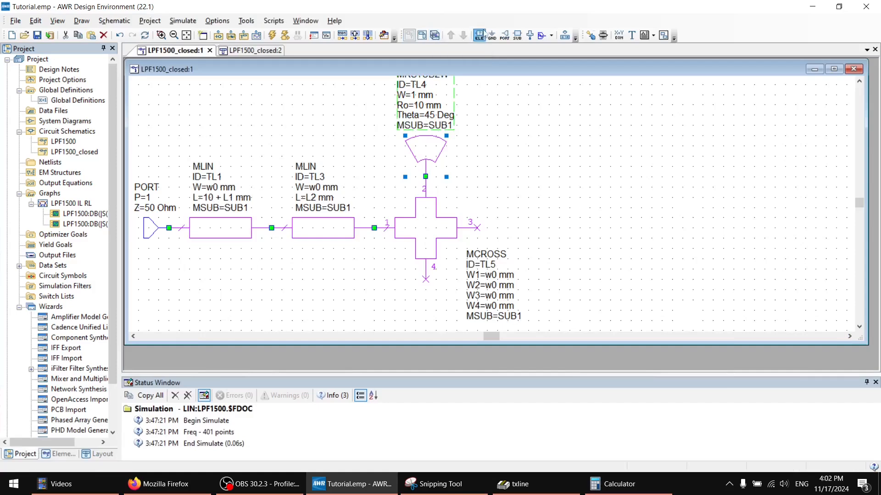
{"action": "key", "text": "ctrl+l"}
{"action": "type", "text": "M"}
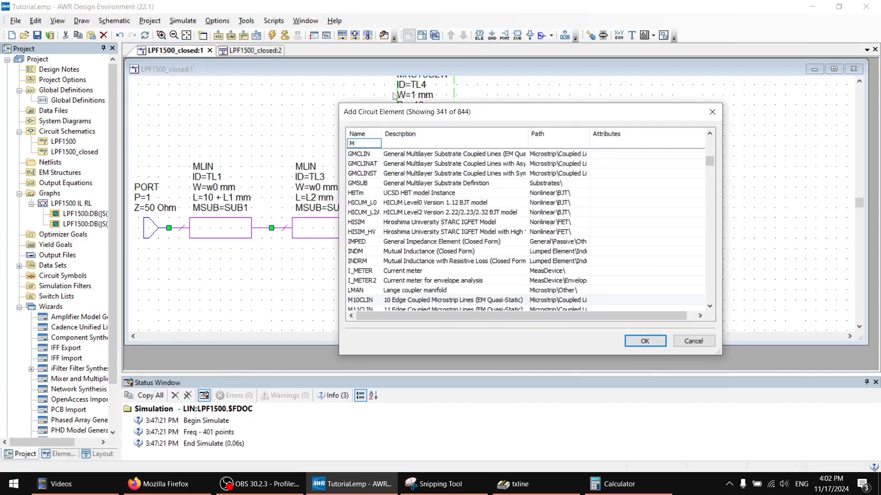
{"action": "type", "text": "OPE"}
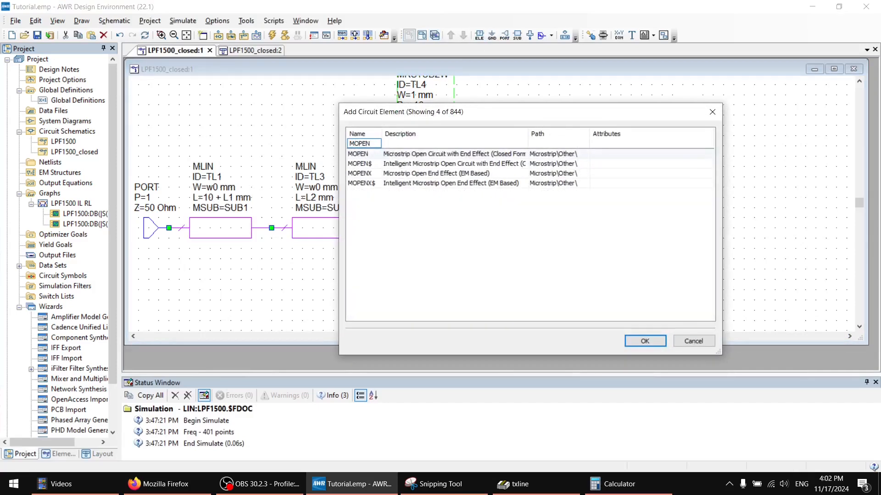
{"action": "type", "text": "N"}
{"action": "key", "text": "Return"}
{"action": "scroll", "coordinate": [422, 229], "scroll_direction": "down", "scroll_amount": 2}
{"action": "key", "text": "Tab"}
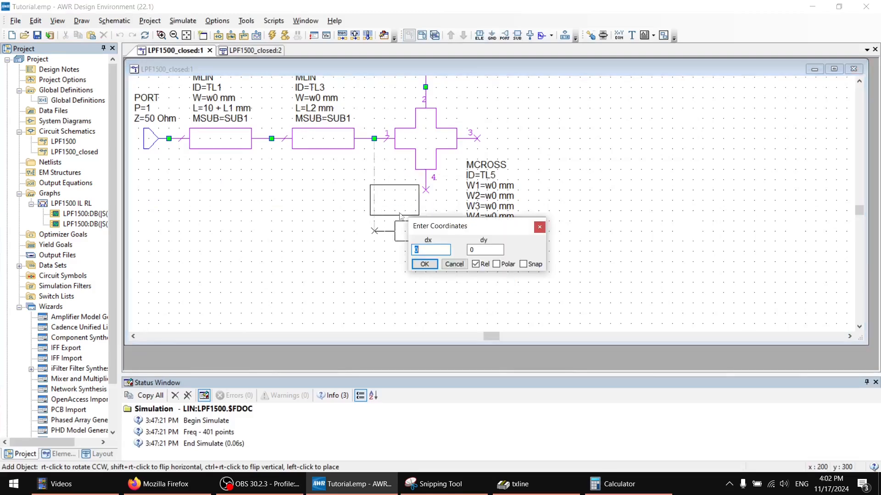
{"action": "key", "text": "Escape"}
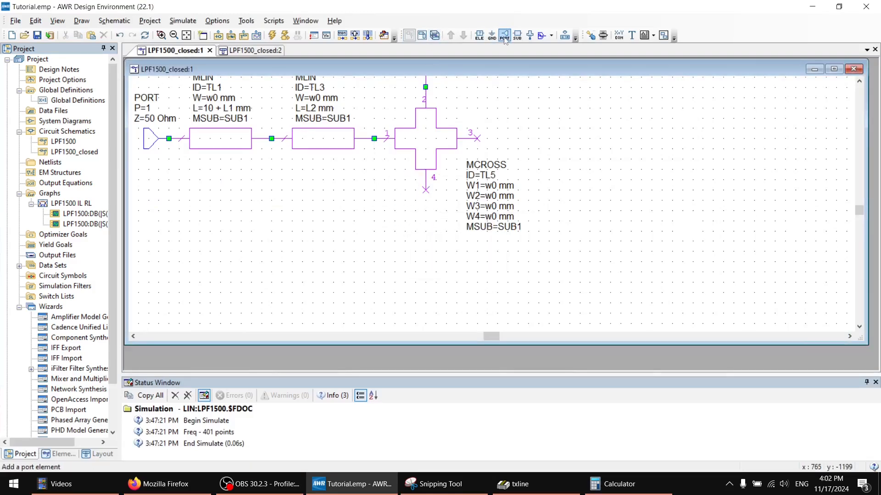
Place an MOPEN microstrip open circuit with end effect (closed form) below the MCROSS junction.
{"action": "left_click", "coordinate": [479, 35]}
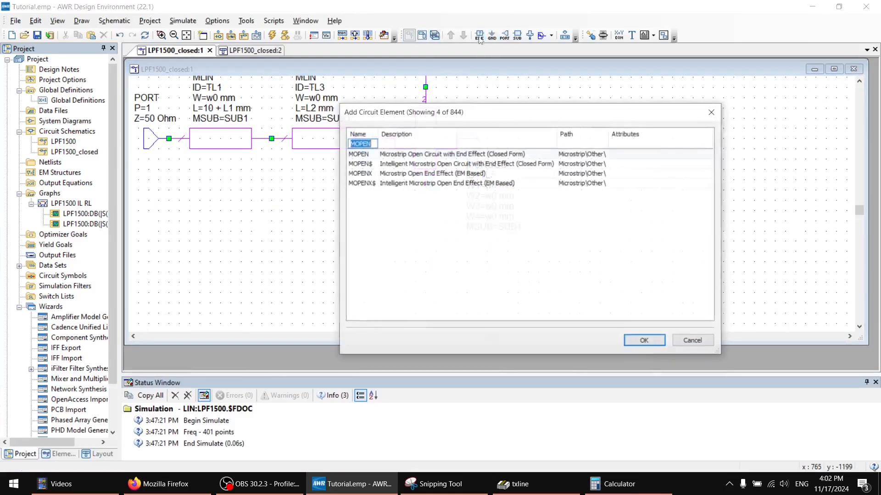
{"action": "left_click", "coordinate": [403, 158]}
{"action": "double_click", "coordinate": [413, 158]}
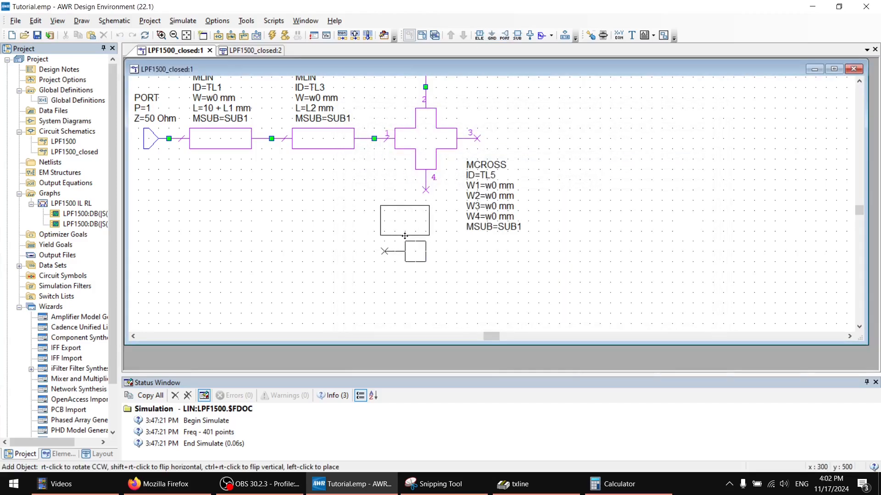
{"action": "left_click", "coordinate": [384, 252]}
Rotate the MOPEN element to stand below port 4 of the cross and wire it there, with its parameter text beside it.
{"action": "right_click", "coordinate": [411, 252]}
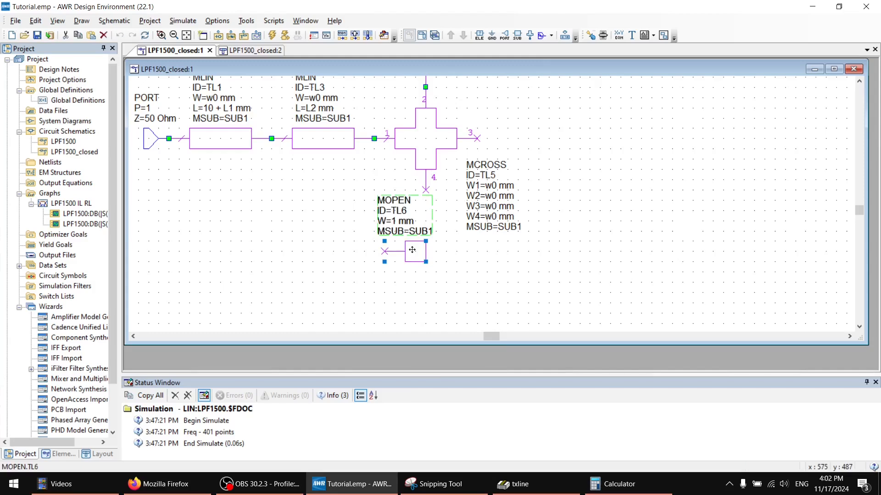
{"action": "left_click", "coordinate": [435, 309]}
{"action": "left_click_drag", "start_coordinate": [395, 223], "coordinate": [428, 293]}
{"action": "left_click", "coordinate": [421, 269]}
Set the W parameter of the MOPEN element to wo.
{"action": "left_click", "coordinate": [463, 287]}
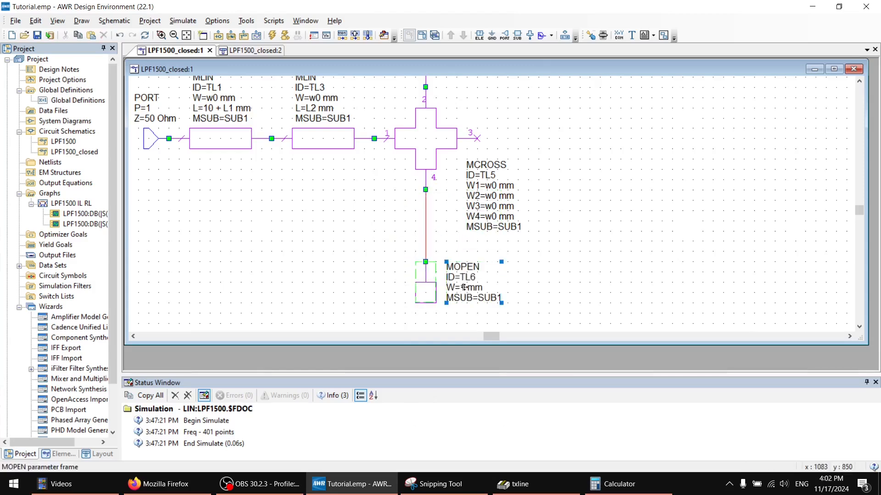
{"action": "left_click", "coordinate": [464, 287]}
{"action": "type", "text": "wo"}
{"action": "left_click", "coordinate": [569, 287]}
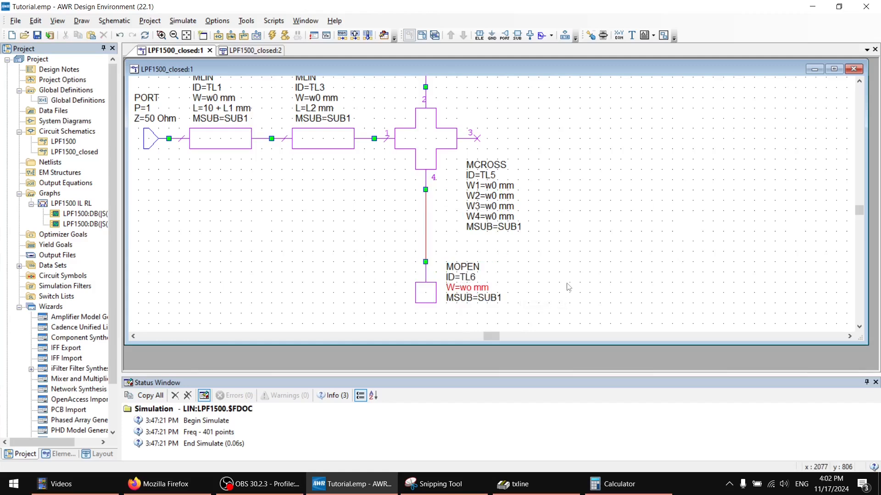
Correct the W parameter of the MOPEN element to w0.
{"action": "left_click", "coordinate": [465, 292]}
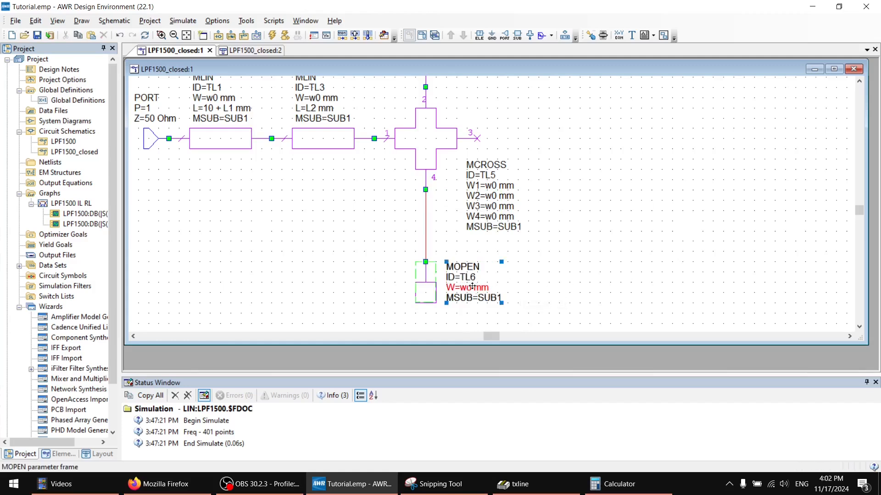
{"action": "double_click", "coordinate": [472, 287]}
{"action": "type", "text": "w0"}
{"action": "key", "text": "Return"}
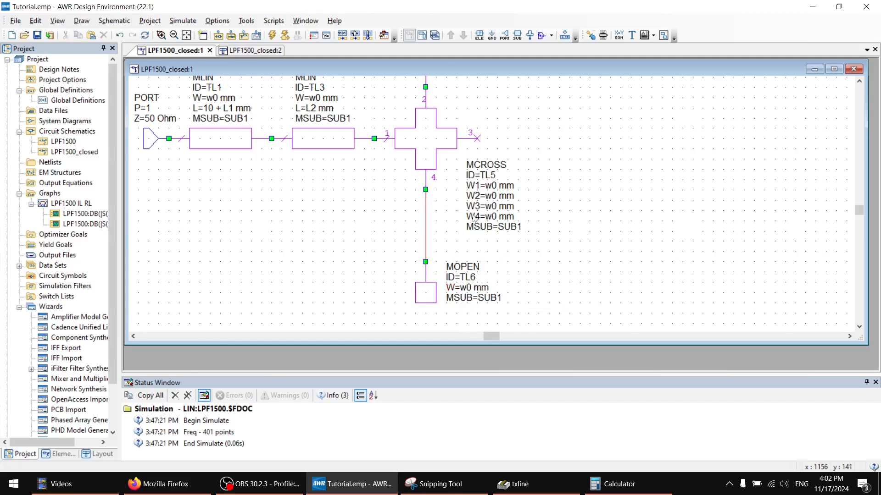
Set the MRSTUB2W radial stub's W parameter to w0 and its outer radius Ro to R1.
{"action": "scroll", "coordinate": [490, 159], "scroll_direction": "up", "scroll_amount": 2}
{"action": "left_click", "coordinate": [419, 166]}
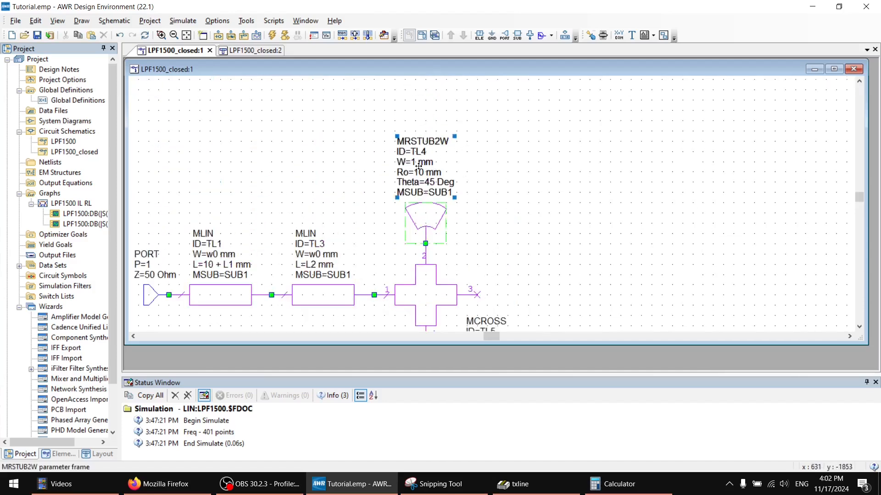
{"action": "double_click", "coordinate": [413, 161]}
{"action": "type", "text": "w0"}
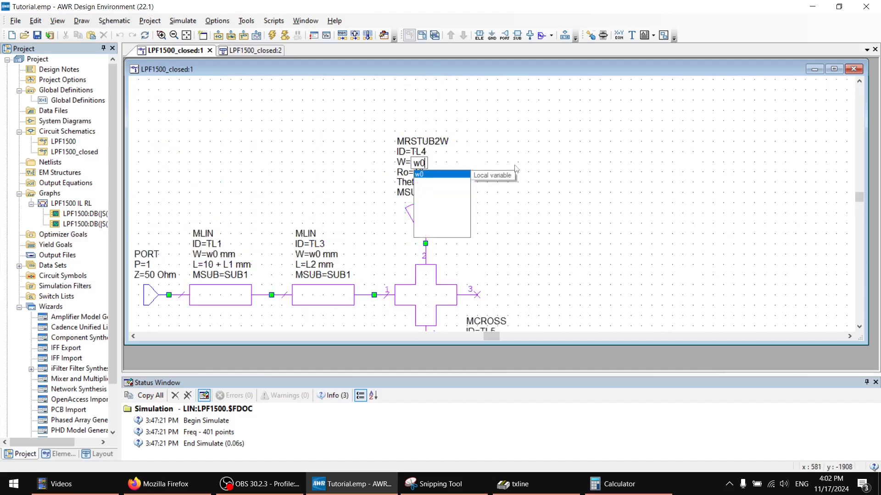
{"action": "key", "text": "Return"}
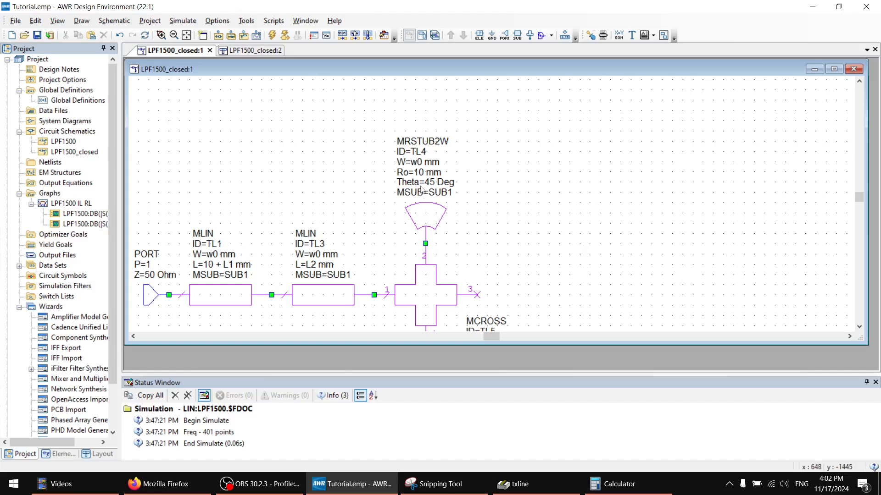
{"action": "double_click", "coordinate": [440, 174]}
{"action": "type", "text": "R1"}
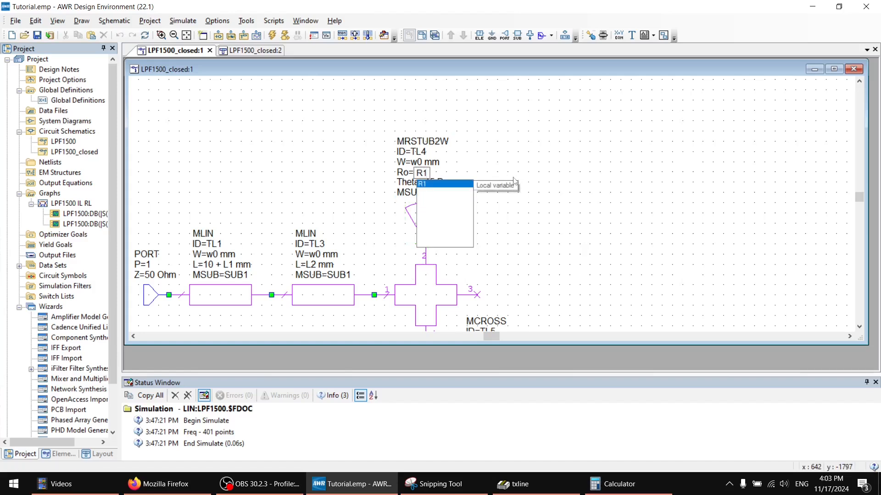
{"action": "left_click", "coordinate": [548, 232]}
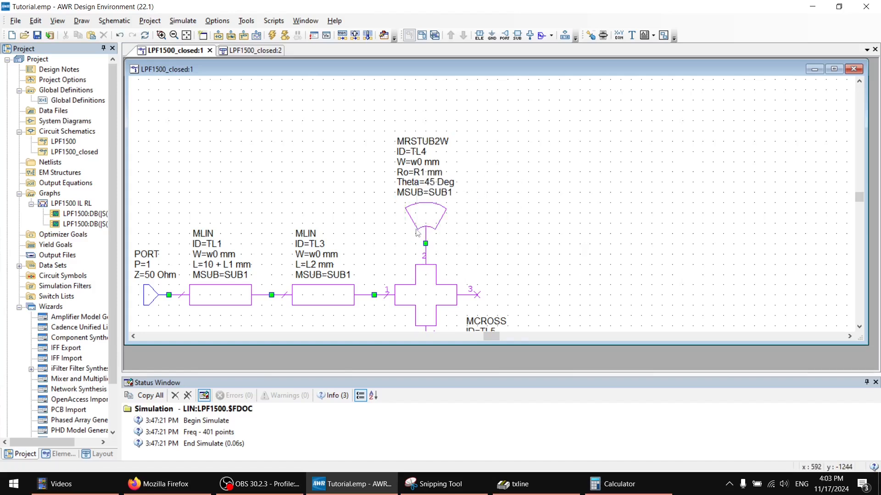
{"action": "scroll", "coordinate": [497, 248], "scroll_direction": "down", "scroll_amount": 2}
{"action": "scroll", "coordinate": [497, 248], "scroll_direction": "down", "scroll_amount": 2}
{"action": "scroll", "coordinate": [486, 256], "scroll_direction": "up", "scroll_amount": 2}
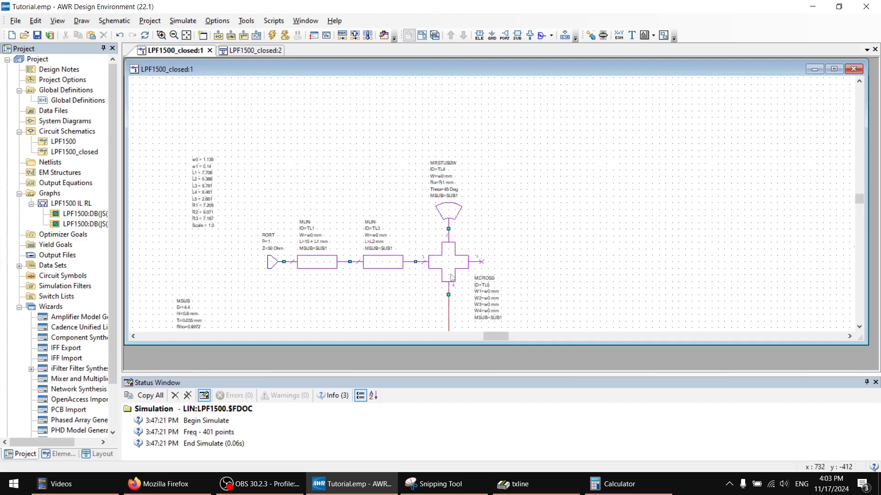
{"action": "scroll", "coordinate": [464, 274], "scroll_direction": "down", "scroll_amount": 2}
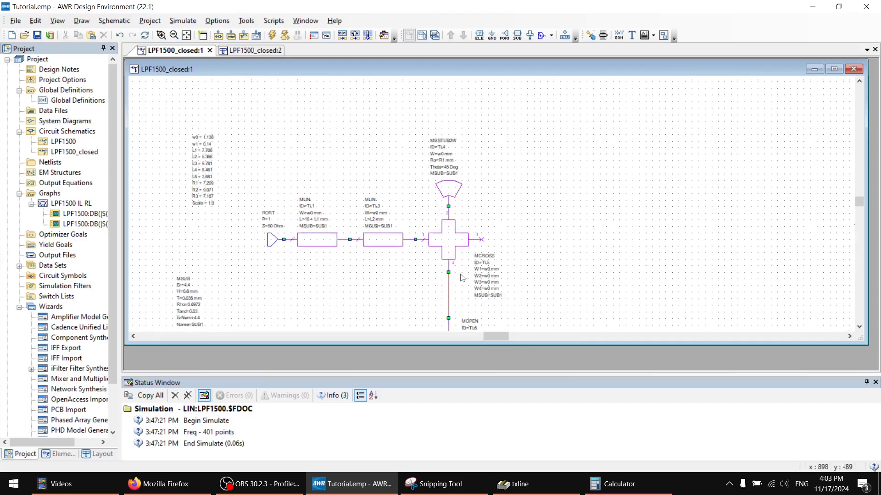
{"action": "left_click", "coordinate": [479, 37]}
{"action": "left_click", "coordinate": [394, 146]}
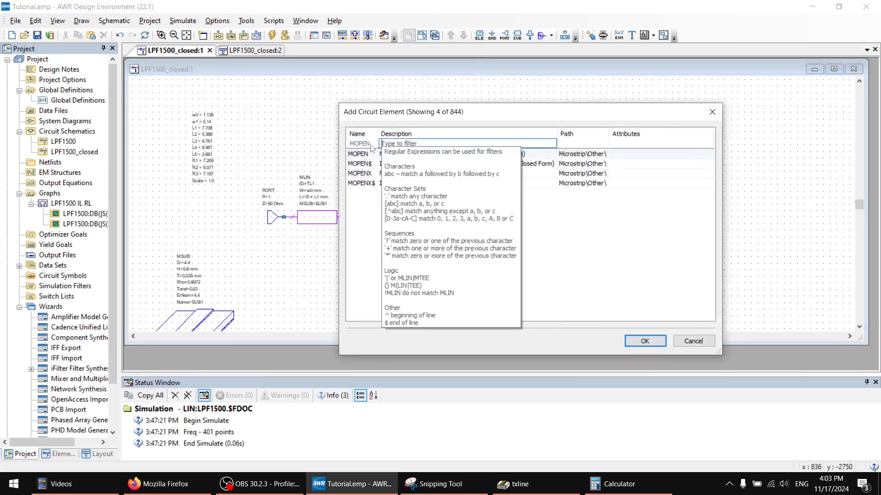
{"action": "type", "text": "r"}
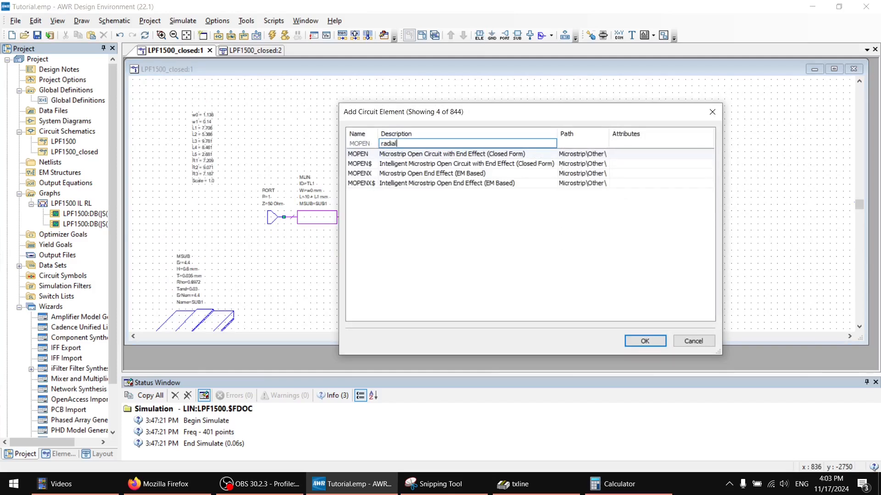
{"action": "type", "text": "adial"}
{"action": "key", "text": "Escape"}
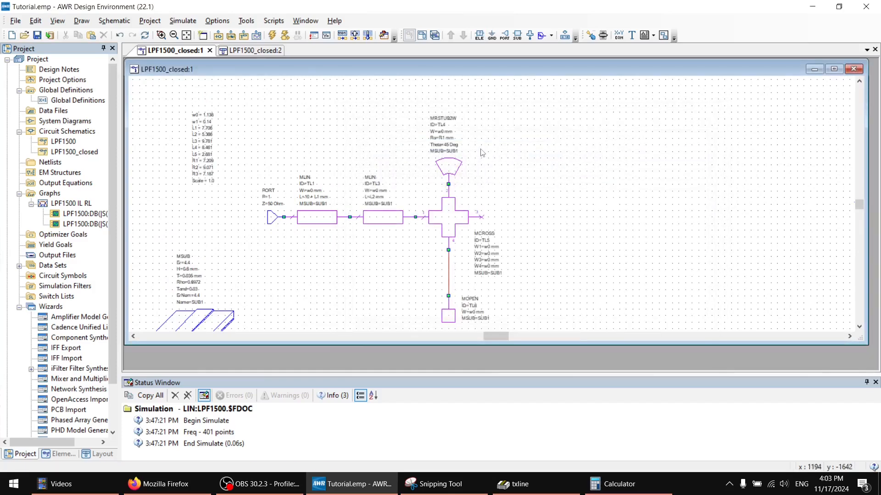
Clear the MOPEN name filter in the circuit element list and filter the elements by the description radial.
{"action": "left_click", "coordinate": [479, 36]}
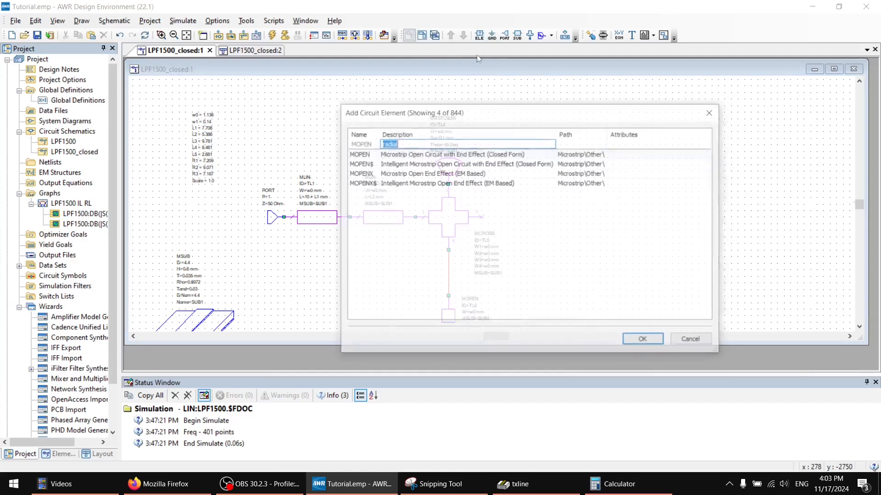
{"action": "left_click", "coordinate": [404, 136]}
{"action": "left_click", "coordinate": [371, 144]}
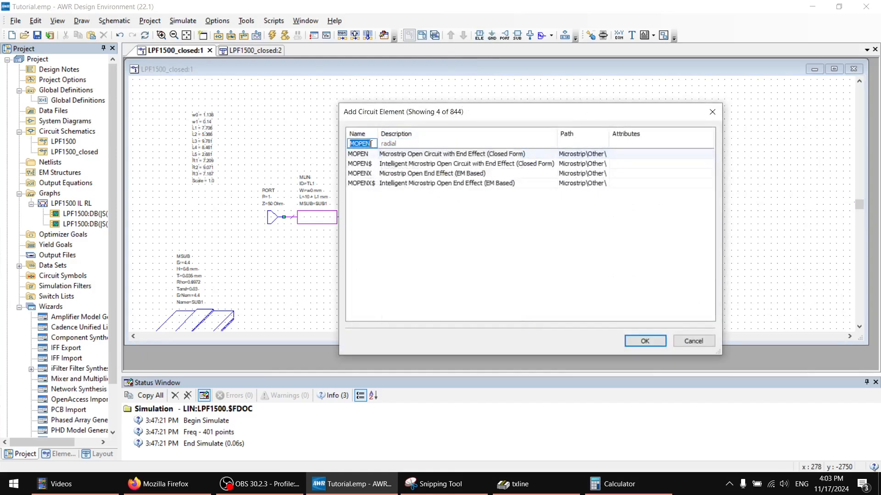
{"action": "key", "text": "BackSpace"}
{"action": "left_click", "coordinate": [412, 144]}
{"action": "key", "text": "BackSpace"}
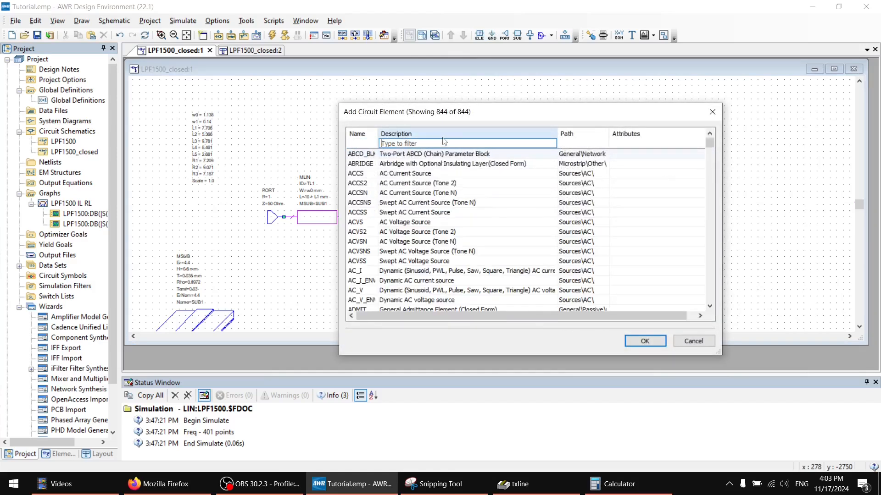
{"action": "type", "text": "radial"}
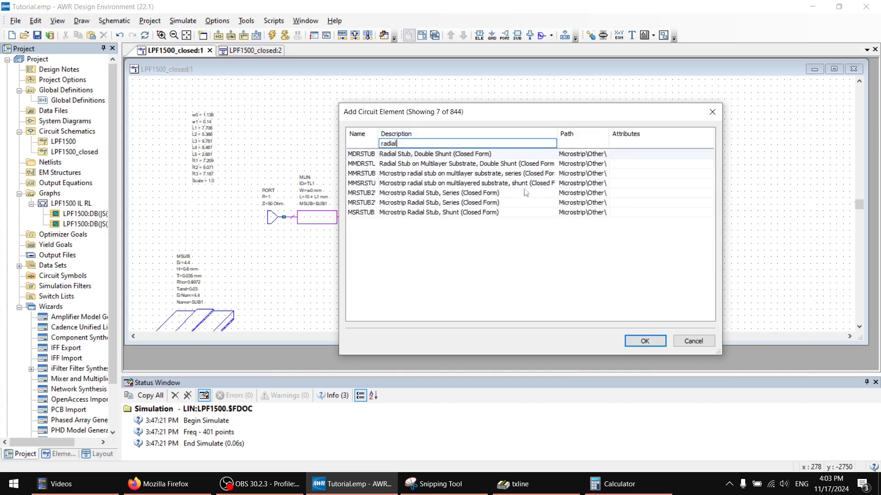
{"action": "left_click", "coordinate": [458, 213]}
{"action": "left_click", "coordinate": [439, 203]}
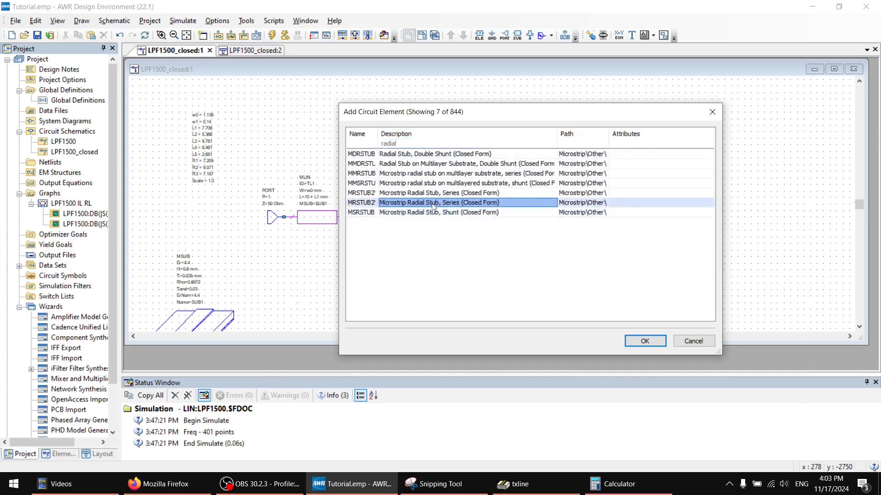
{"action": "key", "text": "Return"}
{"action": "left_click", "coordinate": [448, 184]}
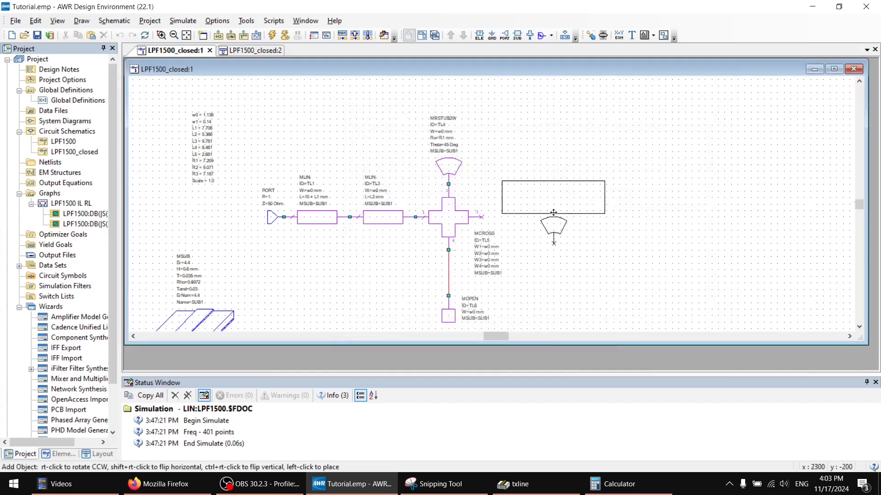
Place an MSRSTUB2 microstrip shunt radial stub (closed form) and move it beside the MRSTUB2W stub, above the main line.
{"action": "left_click", "coordinate": [479, 35]}
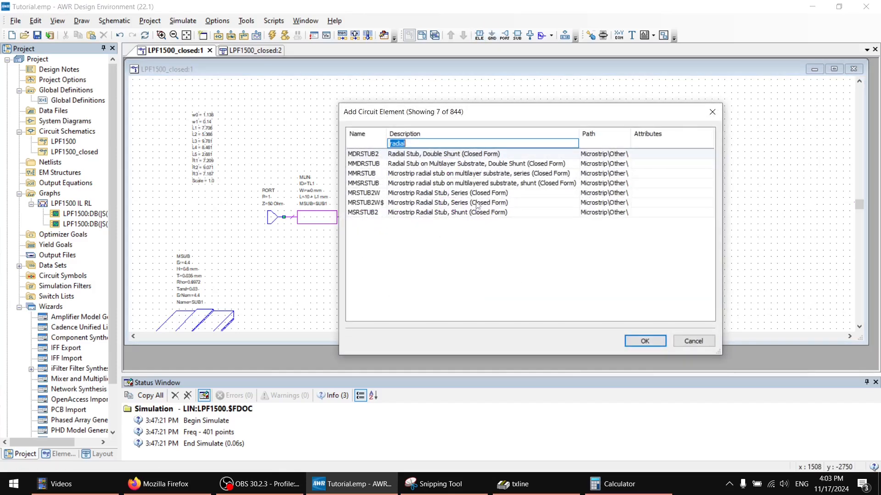
{"action": "left_click", "coordinate": [464, 212]}
{"action": "key", "text": "Return"}
{"action": "left_click", "coordinate": [593, 196]}
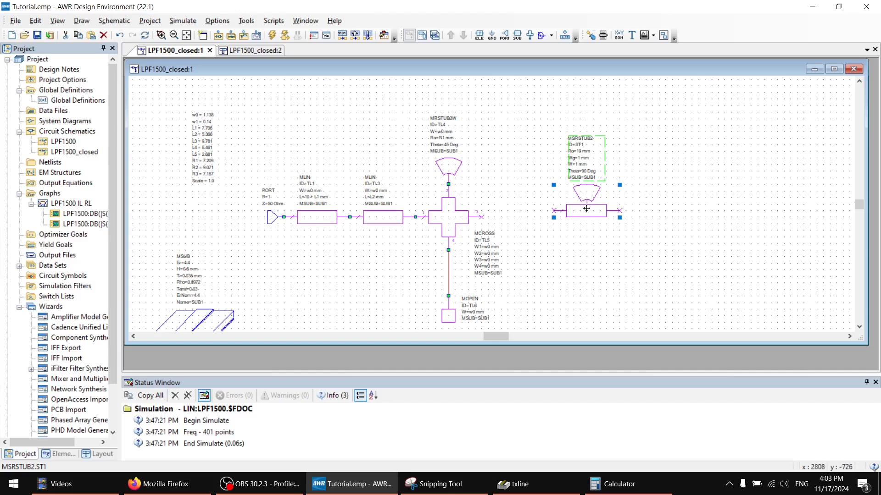
{"action": "left_click_drag", "start_coordinate": [581, 208], "coordinate": [550, 197]}
{"action": "left_click_drag", "start_coordinate": [528, 188], "coordinate": [507, 167]}
Review the MSRSTUB2 stub's parameters and substrate definition without changing them, and delete the stub from the schematic.
{"action": "scroll", "coordinate": [507, 167], "scroll_direction": "up", "scroll_amount": 5}
{"action": "scroll", "coordinate": [507, 167], "scroll_direction": "up", "scroll_amount": 3}
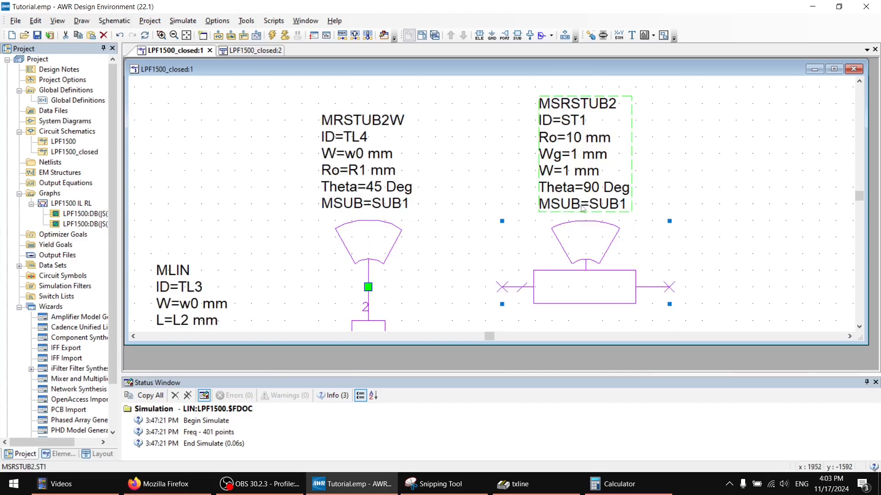
{"action": "middle_click_drag", "start_coordinate": [433, 233], "coordinate": [647, 129]}
{"action": "mouse_move", "coordinate": [472, 235]}
{"action": "middle_mouse_down"}
{"action": "mouse_move", "coordinate": [757, 123]}
{"action": "mouse_move", "coordinate": [753, 76]}
{"action": "mouse_move", "coordinate": [472, 233]}
{"action": "middle_mouse_up"}
{"action": "middle_click_drag", "start_coordinate": [665, 161], "coordinate": [427, 239]}
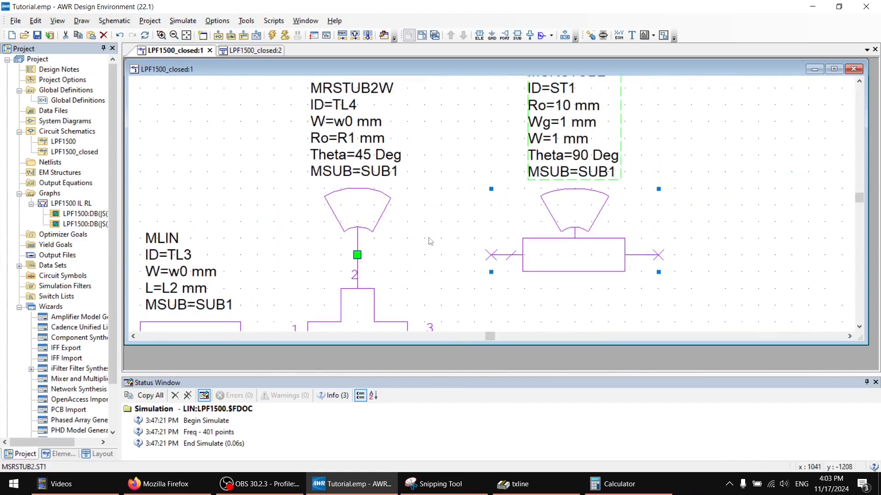
{"action": "middle_click_drag", "start_coordinate": [497, 218], "coordinate": [489, 252]}
{"action": "left_click_drag", "start_coordinate": [559, 295], "coordinate": [559, 295]}
{"action": "double_click", "coordinate": [559, 295]}
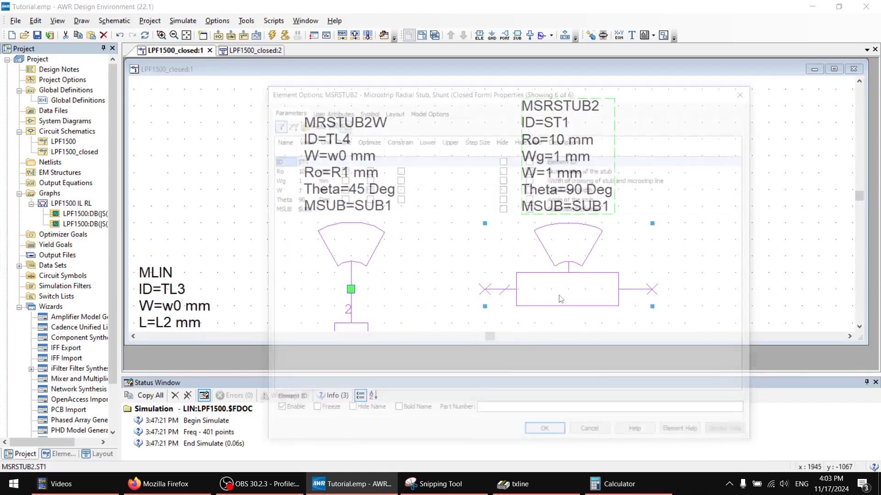
{"action": "left_click", "coordinate": [299, 212]}
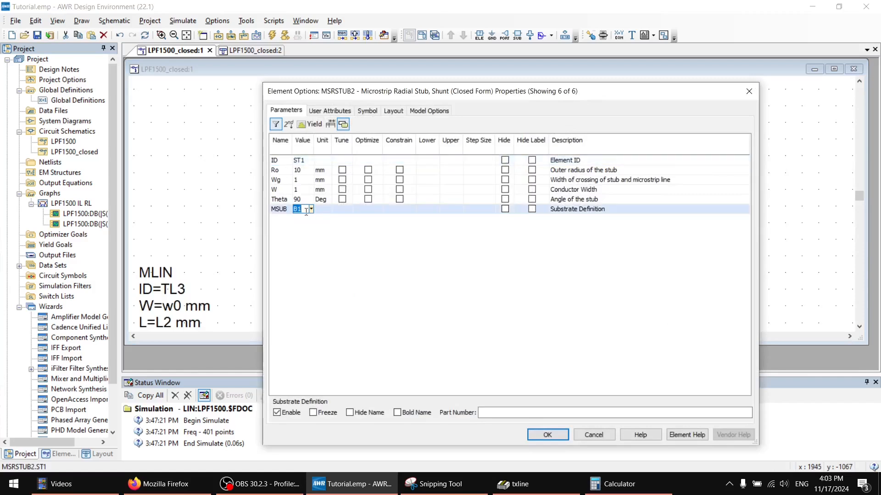
{"action": "left_click", "coordinate": [305, 211]}
{"action": "left_click", "coordinate": [310, 210]}
{"action": "left_click", "coordinate": [367, 231]}
{"action": "left_click", "coordinate": [606, 434]}
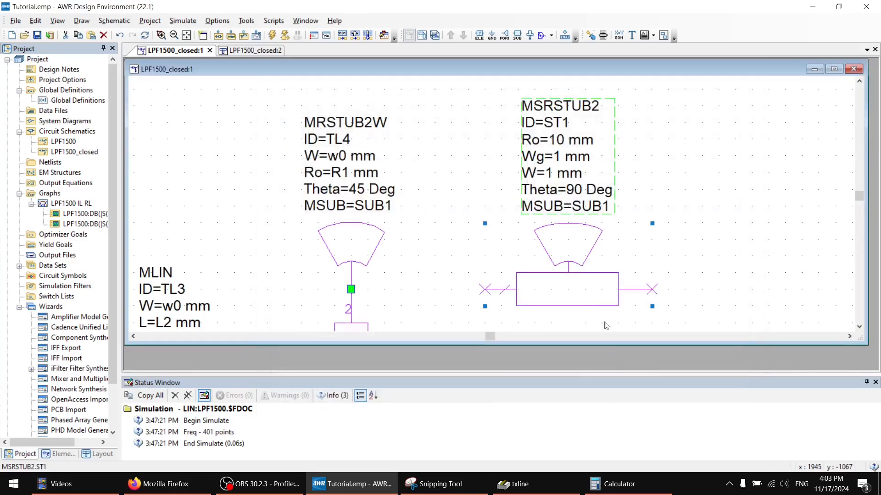
{"action": "key", "text": "Delete"}
Copy the MLIN section of length L2 and connect the copy to port 3 of the MCROSS junction.
{"action": "scroll", "coordinate": [536, 255], "scroll_direction": "down", "scroll_amount": 1}
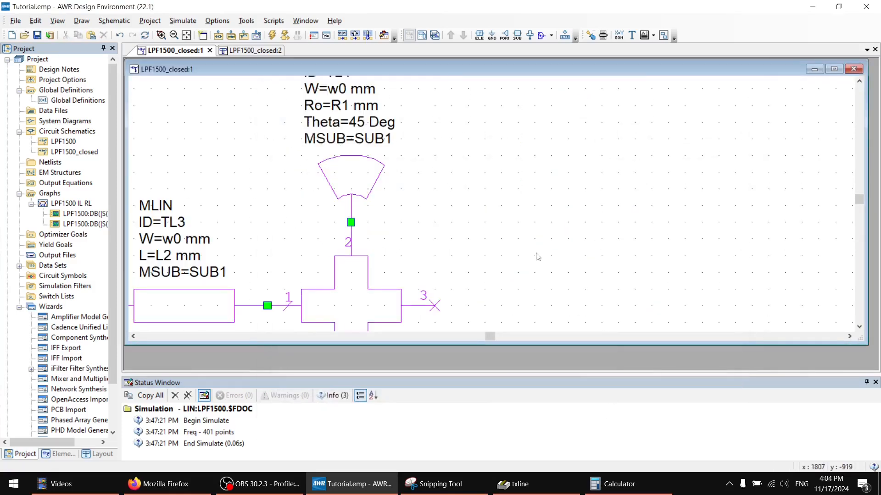
{"action": "scroll", "coordinate": [530, 251], "scroll_direction": "down", "scroll_amount": 1}
{"action": "scroll", "coordinate": [527, 252], "scroll_direction": "down", "scroll_amount": 1}
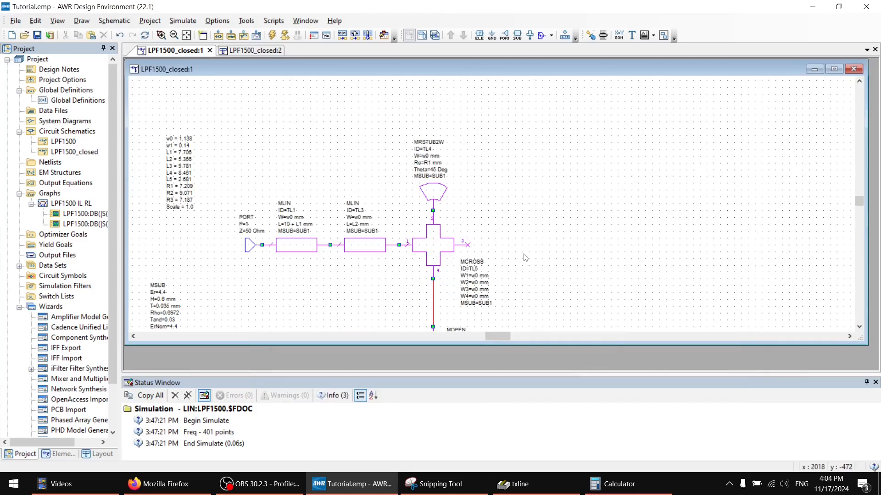
{"action": "middle_click_drag", "start_coordinate": [514, 246], "coordinate": [469, 175]}
{"action": "left_click", "coordinate": [320, 201]}
{"action": "key", "text": "ctrl+c"}
{"action": "key", "text": "ctrl+v"}
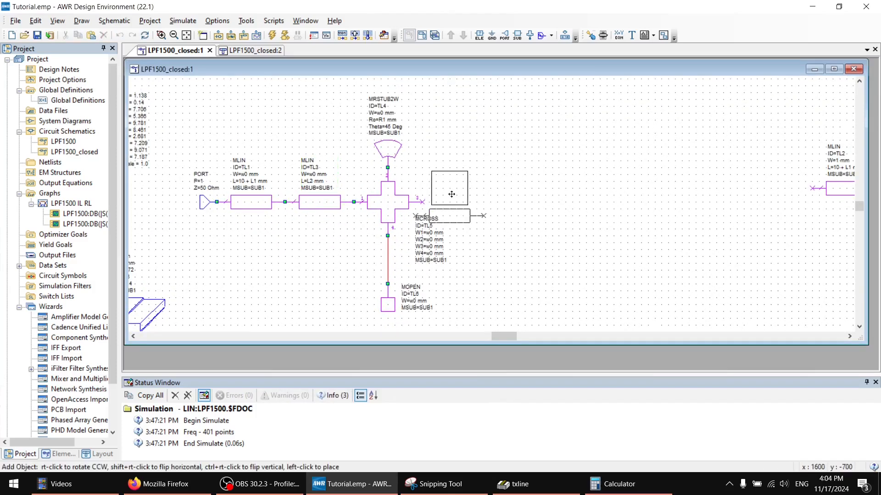
{"action": "left_click", "coordinate": [456, 180]}
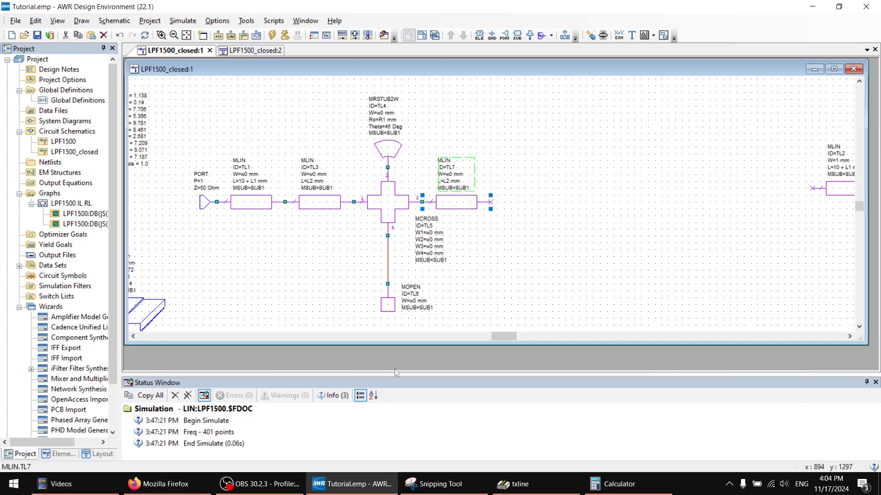
Check the dimensioned filter drawing in Snipping Tool and return to the schematic.
{"action": "left_click", "coordinate": [454, 489]}
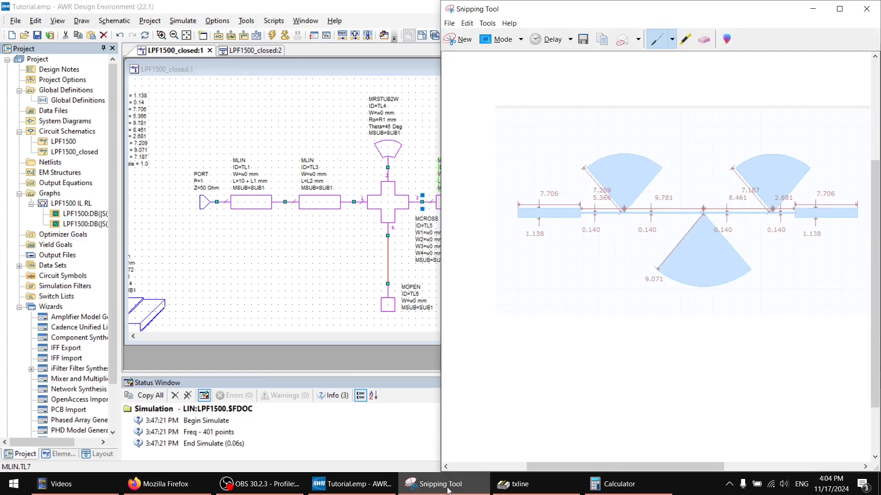
{"action": "left_click", "coordinate": [447, 489]}
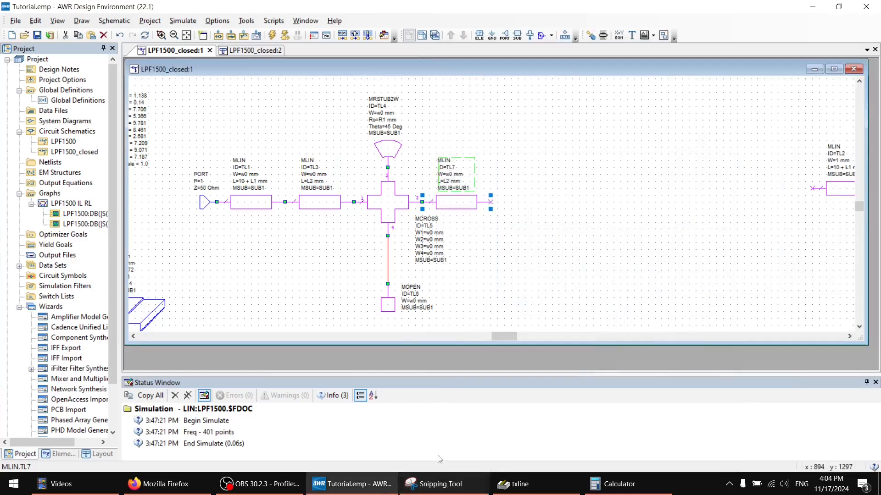
{"action": "right_click", "coordinate": [462, 287]}
{"action": "left_click", "coordinate": [623, 314]}
{"action": "left_click", "coordinate": [399, 201]}
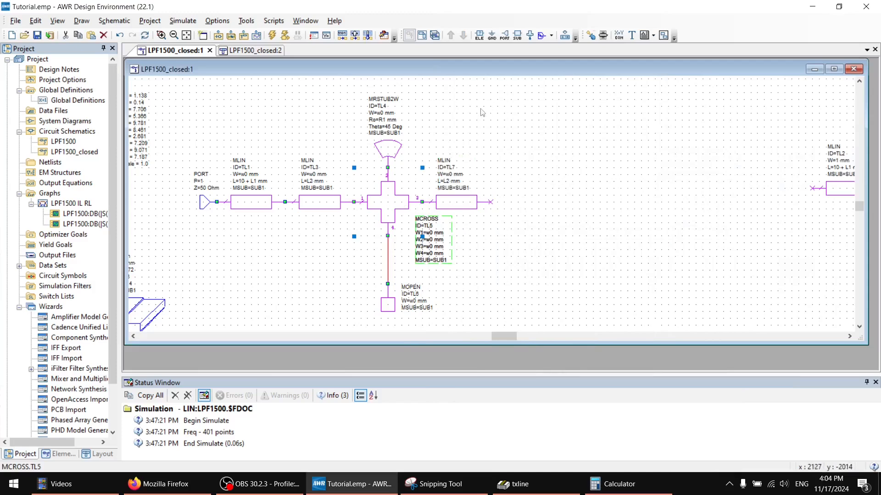
{"action": "key", "text": "ctrl+c"}
{"action": "key", "text": "ctrl+v"}
{"action": "key", "text": "Escape"}
{"action": "left_click", "coordinate": [480, 35]}
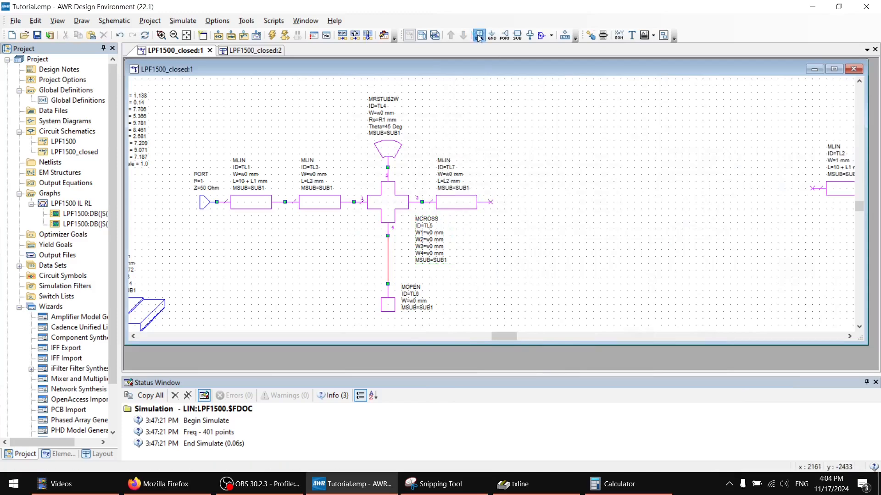
{"action": "double_click", "coordinate": [439, 194]}
{"action": "left_click", "coordinate": [439, 194]}
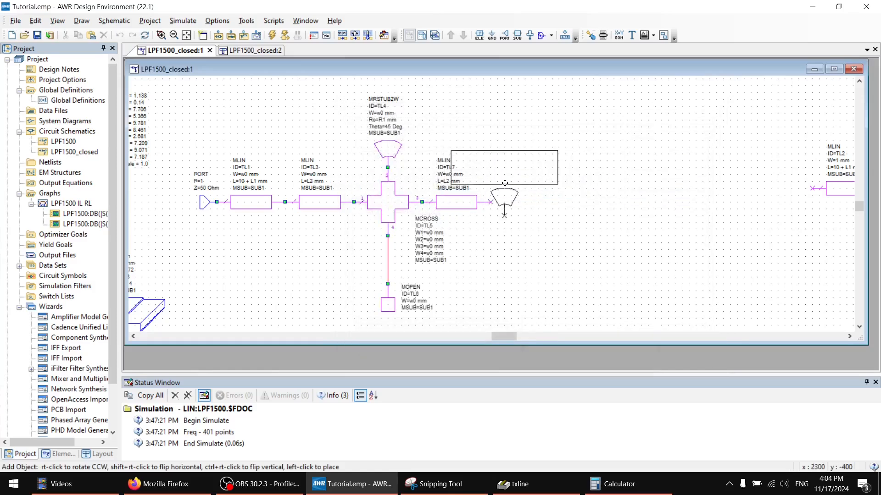
{"action": "left_click", "coordinate": [480, 34]}
{"action": "double_click", "coordinate": [468, 213]}
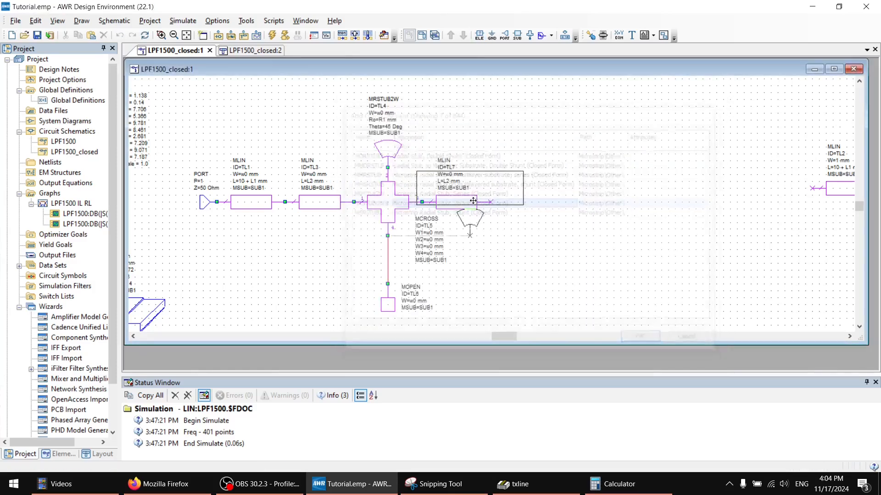
Place an MSRSTUB2 microstrip shunt radial stub (closed form) at the free end of the MLIN section that follows the MCROSS.
{"action": "left_click", "coordinate": [480, 35]}
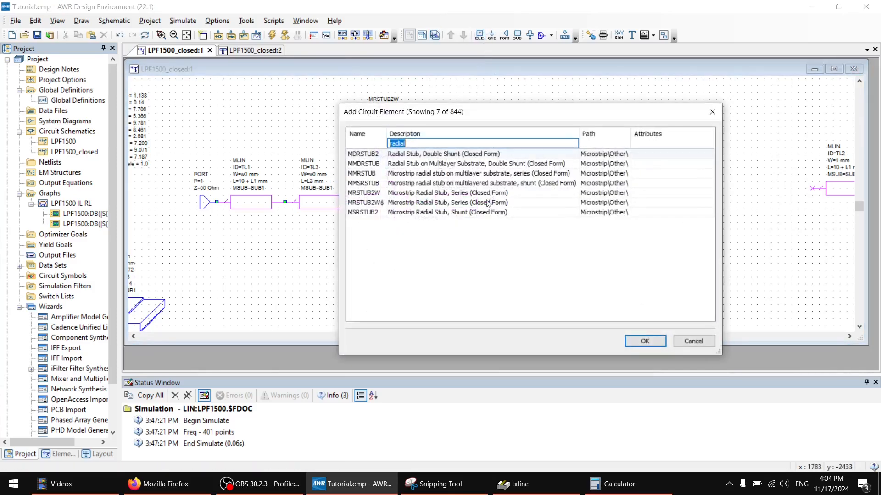
{"action": "double_click", "coordinate": [467, 213]}
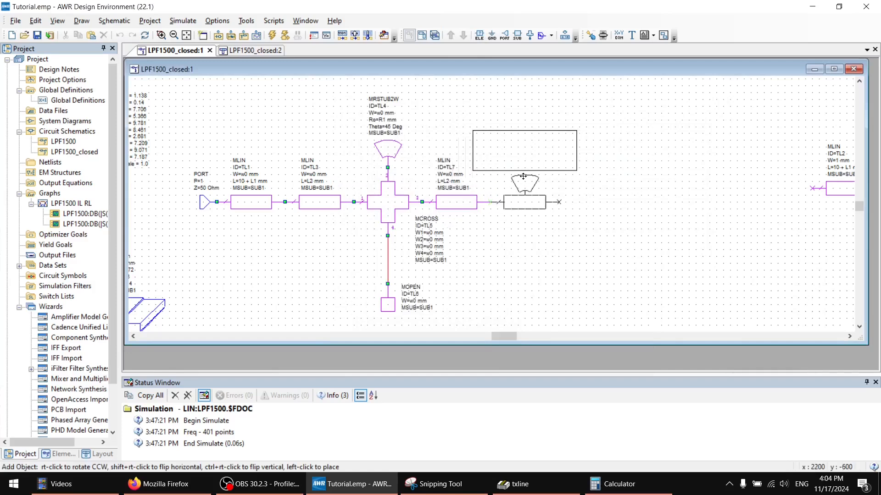
{"action": "left_click", "coordinate": [524, 177]}
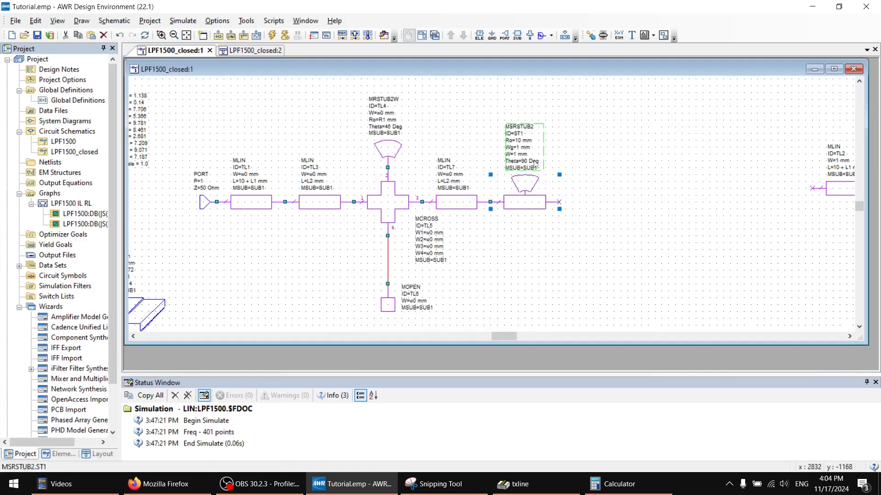
Set the MSRSTUB2 stub's radius Ro to R2 and its widths W and Wg to w0.
{"action": "double_click", "coordinate": [519, 140]}
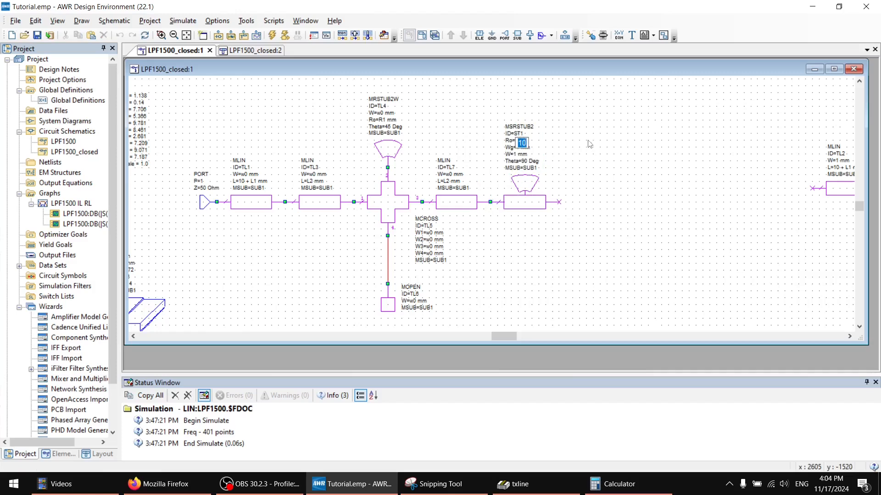
{"action": "type", "text": "R2"}
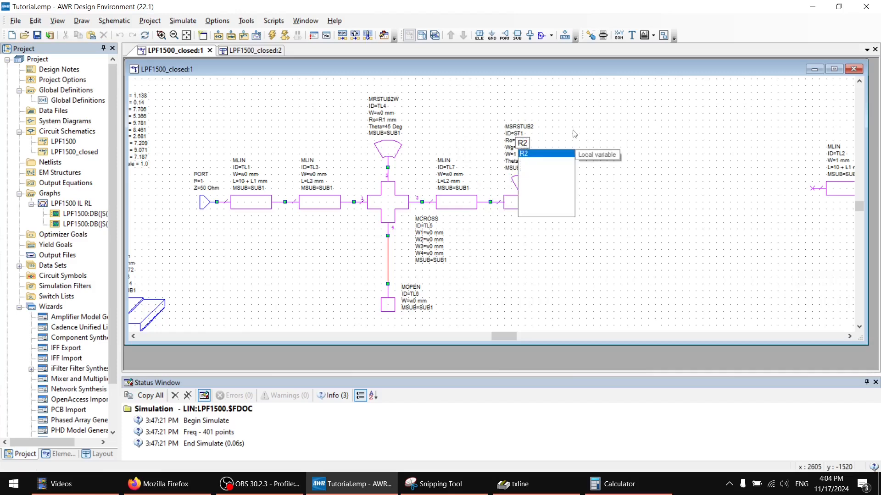
{"action": "key", "text": "Return"}
{"action": "scroll", "coordinate": [525, 149], "scroll_direction": "up", "scroll_amount": 1}
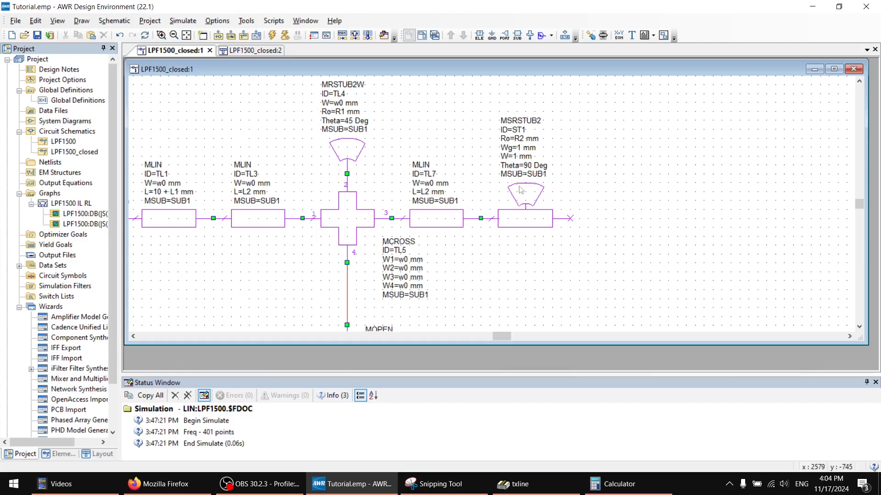
{"action": "double_click", "coordinate": [518, 157]}
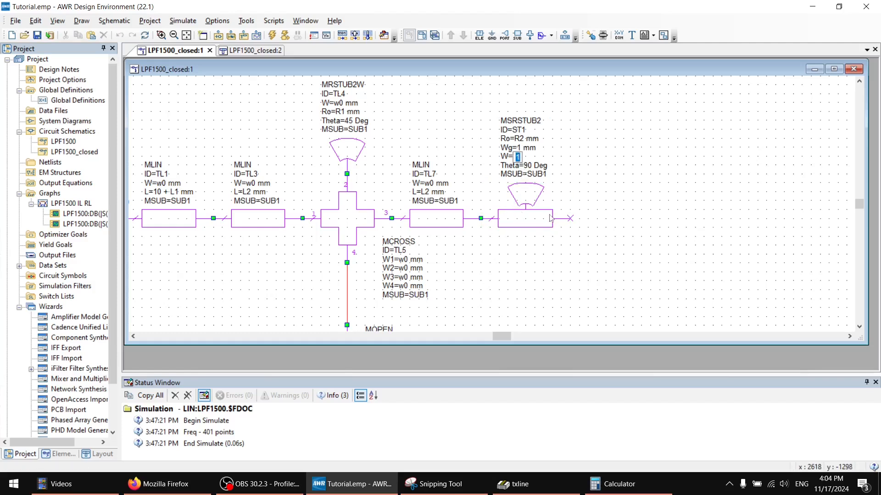
{"action": "type", "text": "w0"}
{"action": "key", "text": "Return"}
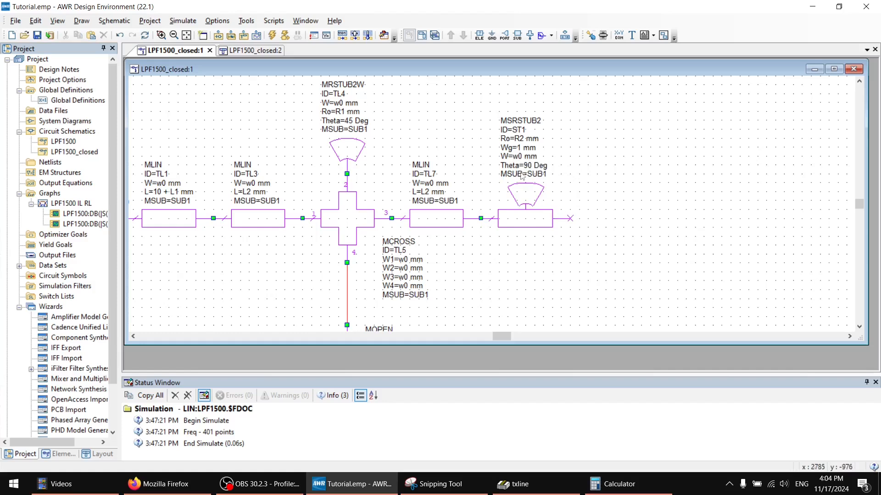
{"action": "double_click", "coordinate": [521, 148]}
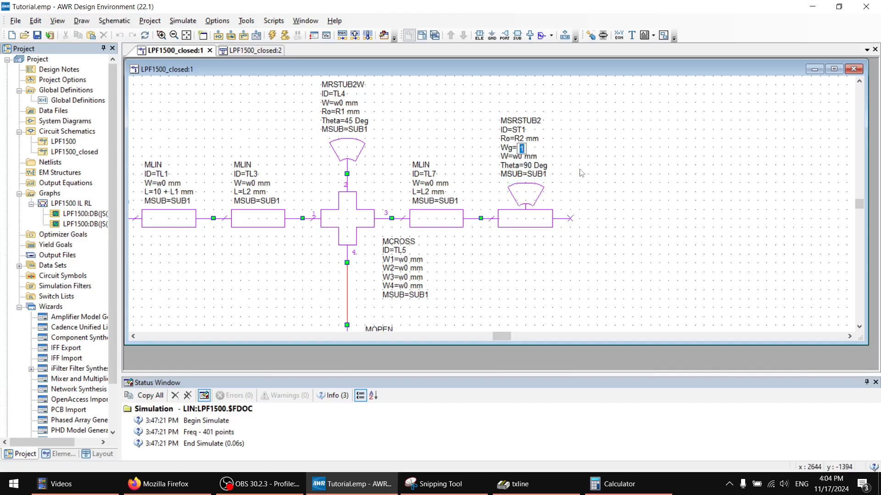
{"action": "type", "text": "w0"}
{"action": "key", "text": "Return"}
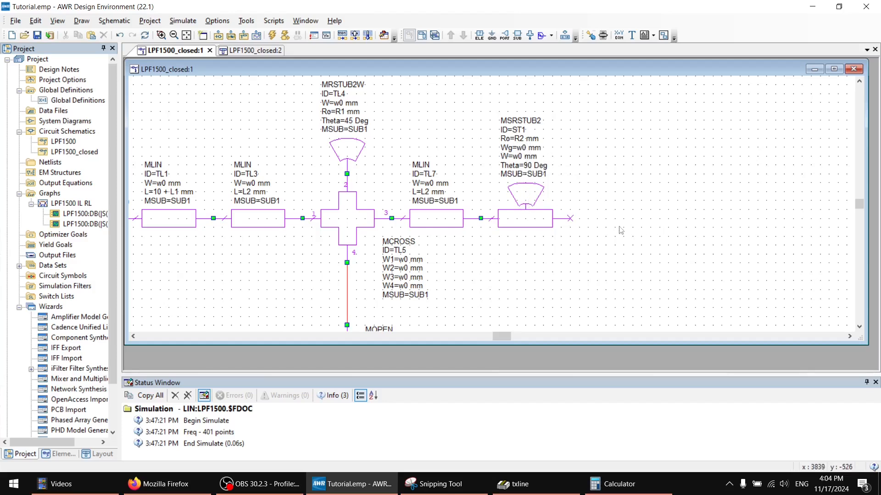
Set the length of the MLIN section between the MCROSS and the MSRSTUB2 stub to L3.
{"action": "middle_click_drag", "start_coordinate": [549, 262], "coordinate": [626, 266]}
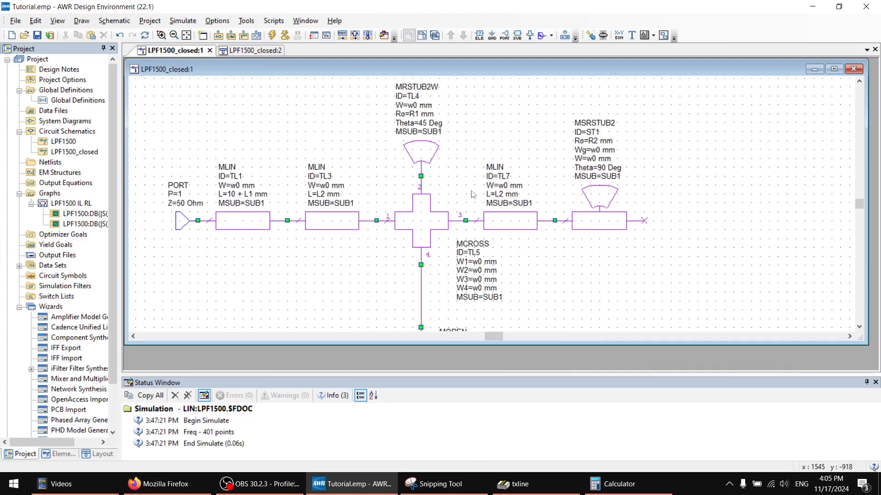
{"action": "middle_click_drag", "start_coordinate": [473, 194], "coordinate": [559, 249]}
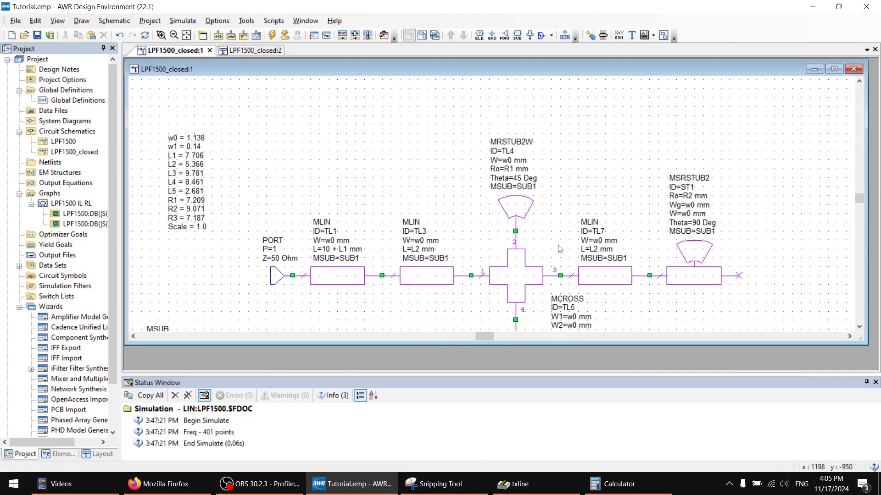
{"action": "double_click", "coordinate": [595, 250]}
{"action": "type", "text": "LL3"}
{"action": "key", "text": "Return"}
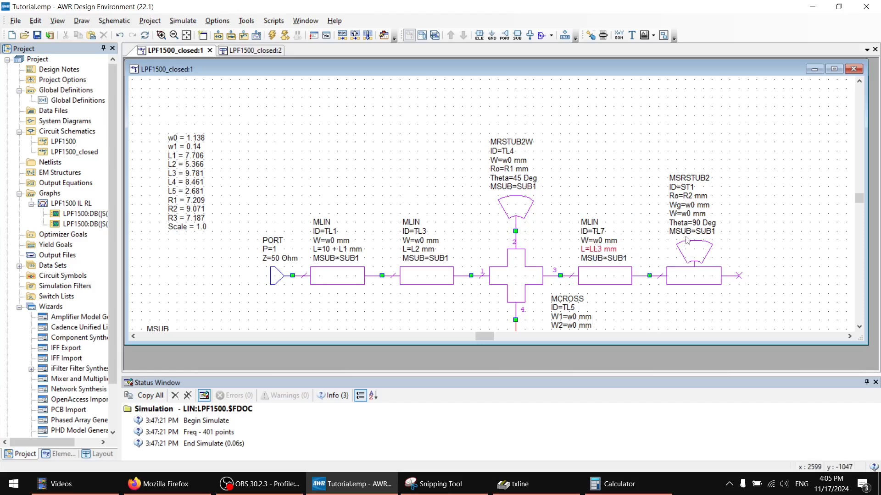
{"action": "double_click", "coordinate": [596, 250]}
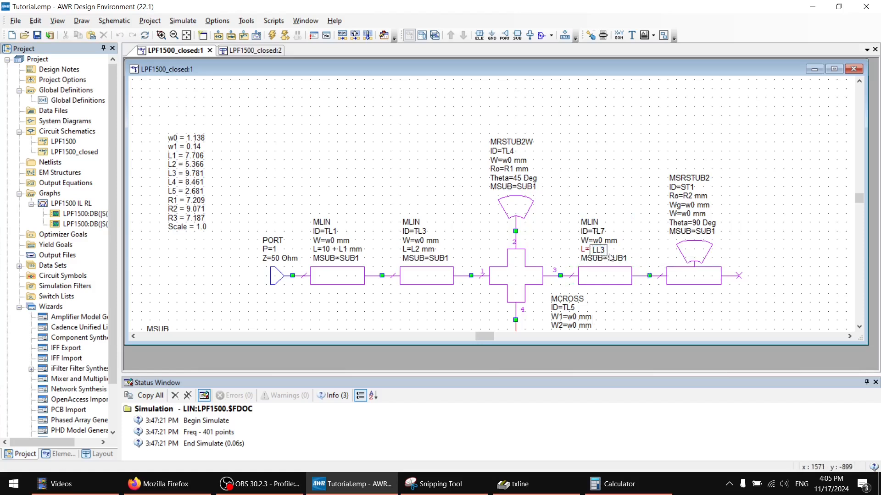
{"action": "key", "text": "BackSpace"}
{"action": "key", "text": "Return"}
Copy the MLIN section of length L3 and connect the copy to the free end of the MSRSTUB2 stub.
{"action": "left_click", "coordinate": [600, 274]}
{"action": "key", "text": "ctrl+c"}
{"action": "key", "text": "ctrl+v"}
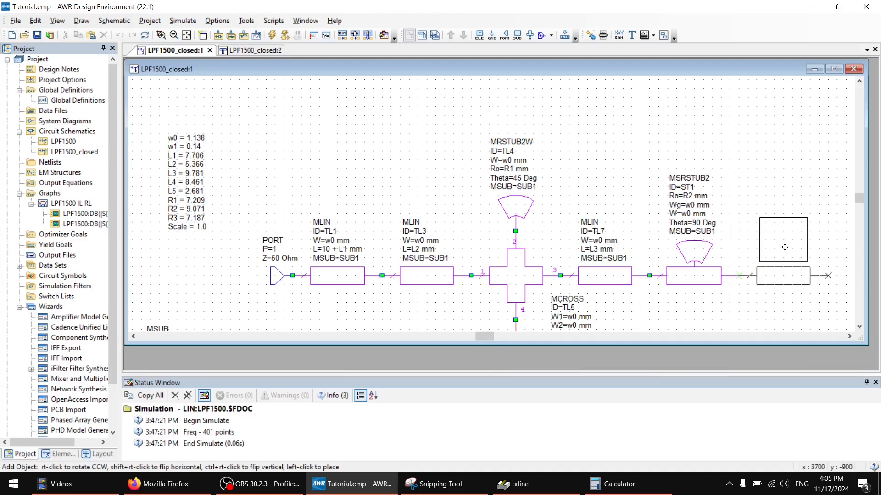
{"action": "left_click", "coordinate": [784, 248]}
Check the dimensioned drawing in Snipping Tool and set the length of the MLIN section after the MSRSTUB2 stub to L4.
{"action": "left_click", "coordinate": [440, 484]}
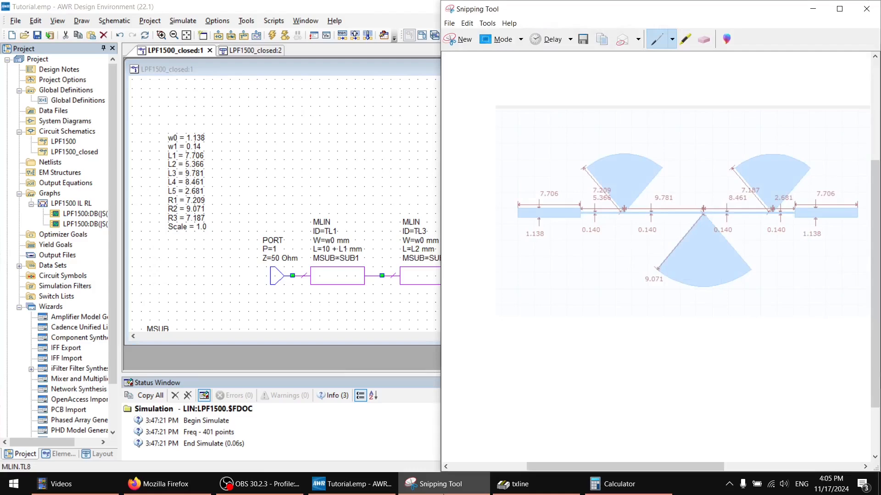
{"action": "left_click", "coordinate": [443, 493]}
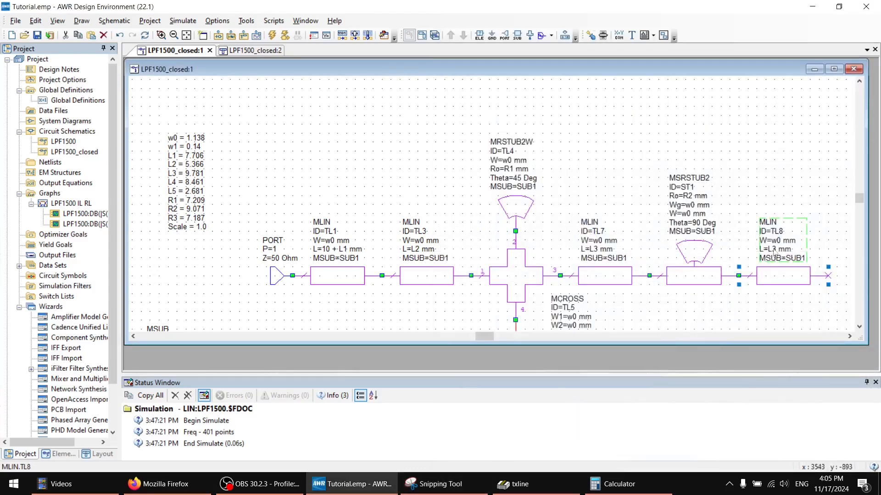
{"action": "double_click", "coordinate": [774, 250]}
{"action": "left_click", "coordinate": [777, 255]}
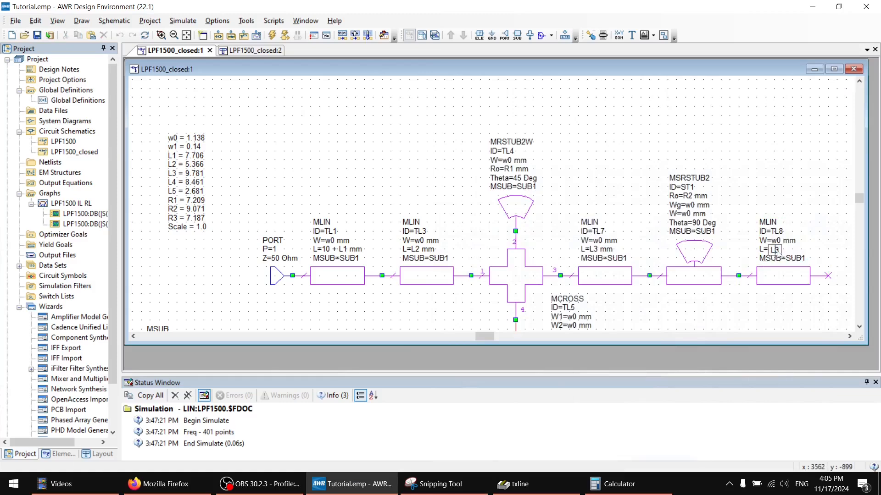
{"action": "key", "text": "BackSpace"}
{"action": "type", "text": "4"}
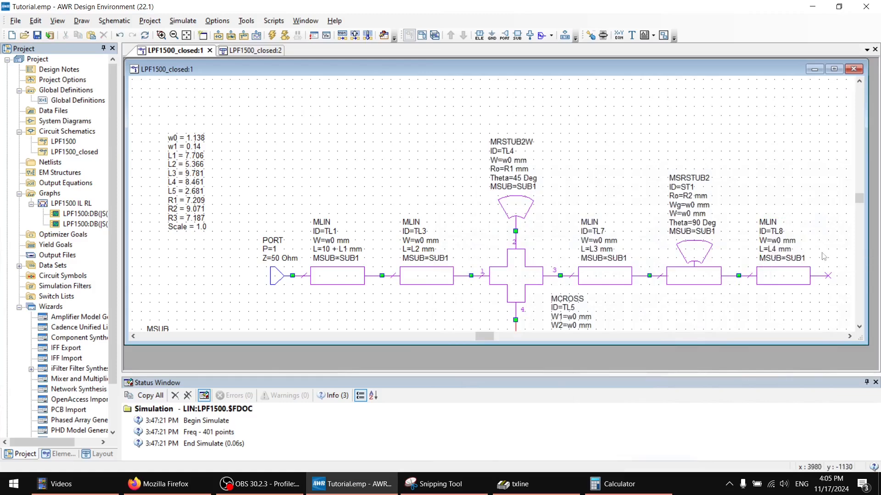
Examine the third radial stub's position in the dimensioned drawing in Snipping Tool and return to the schematic.
{"action": "scroll", "coordinate": [581, 250], "scroll_direction": "down", "scroll_amount": 2}
{"action": "scroll", "coordinate": [592, 247], "scroll_direction": "down", "scroll_amount": 4}
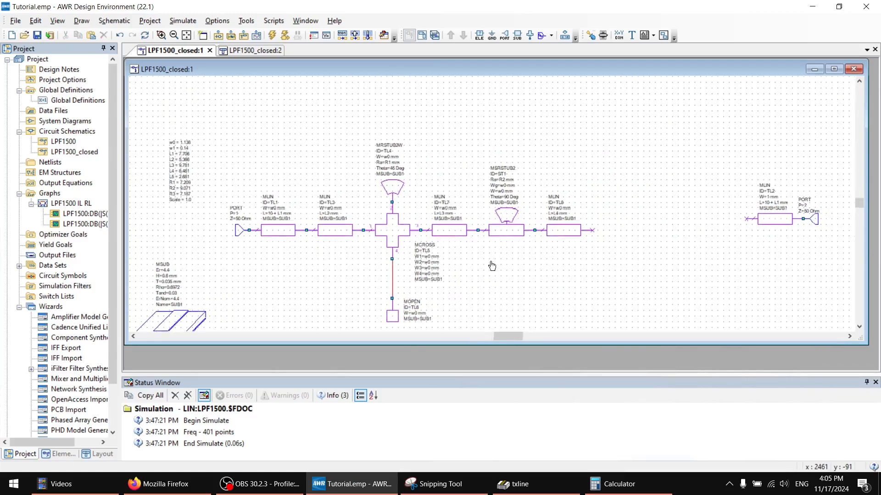
{"action": "left_click", "coordinate": [456, 486]}
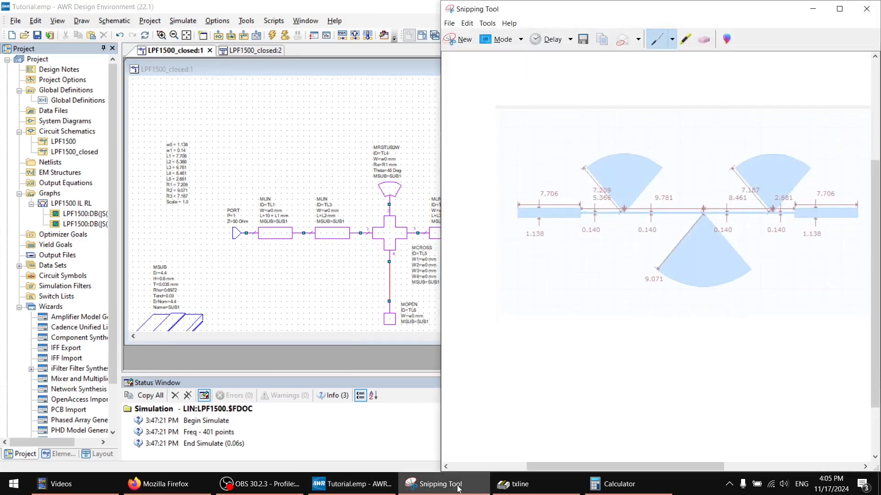
{"action": "left_click", "coordinate": [461, 488]}
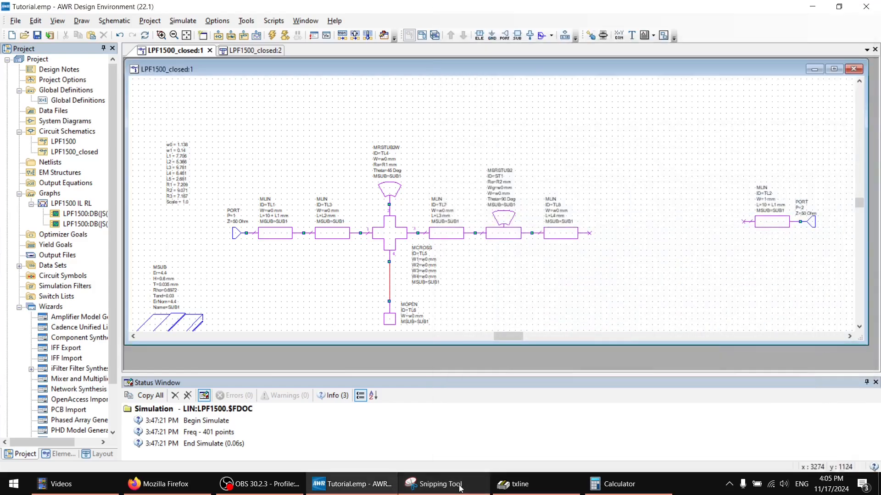
{"action": "left_click", "coordinate": [460, 487]}
{"action": "left_click", "coordinate": [460, 487]}
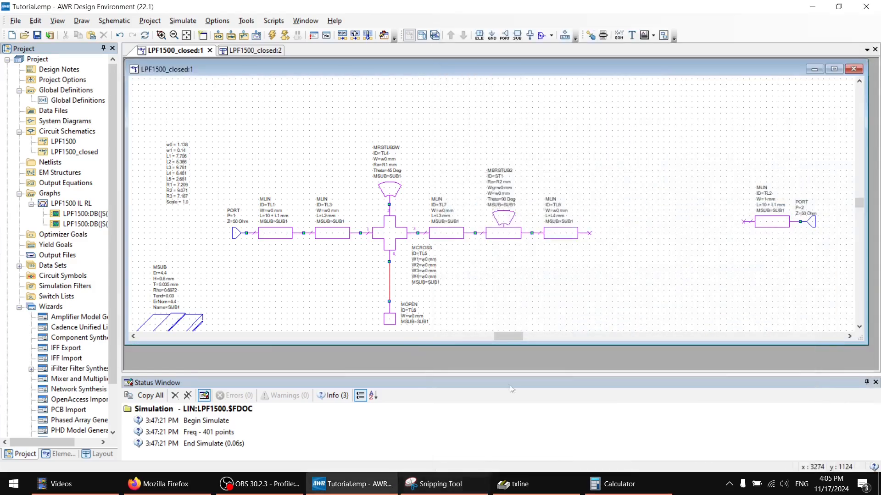
Copy the MSRSTUB2 stub and place the copy beyond the MLIN section of length L4.
{"action": "left_click", "coordinate": [511, 236]}
{"action": "key", "text": "ctrl+c"}
{"action": "key", "text": "ctrl+v"}
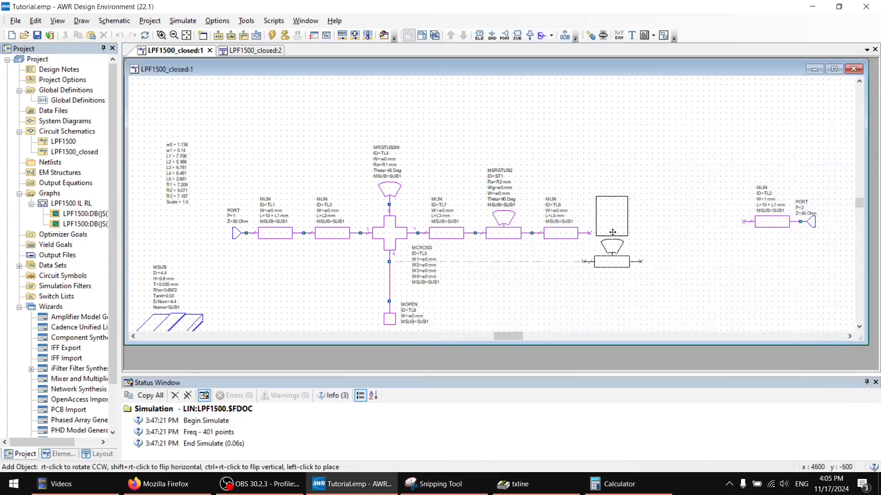
{"action": "key", "text": "space"}
{"action": "key", "text": "Escape"}
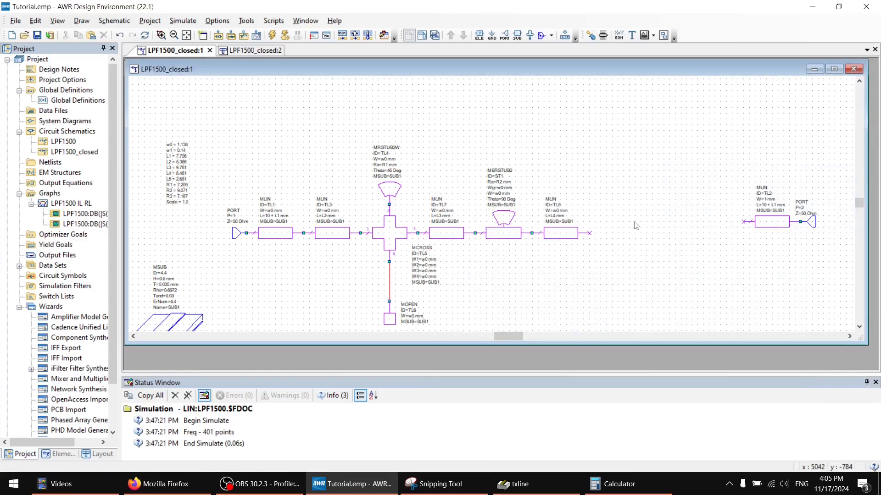
{"action": "left_click", "coordinate": [526, 234]}
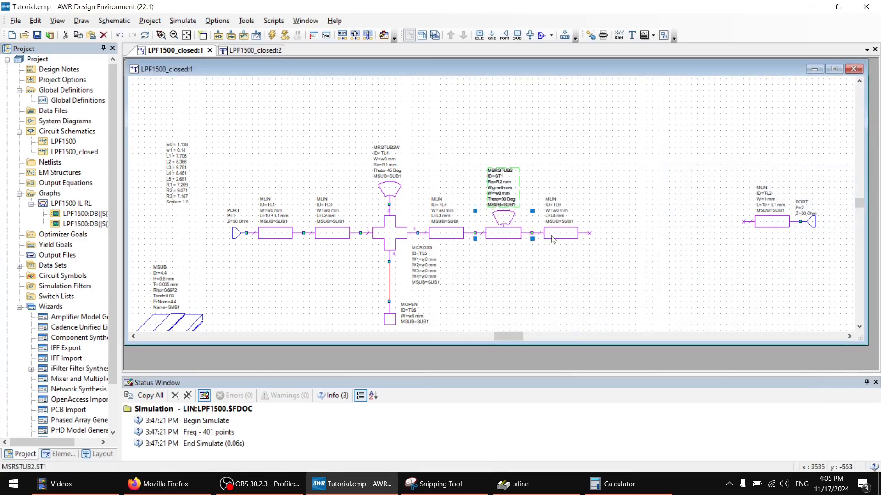
{"action": "key", "text": "ctrl+v"}
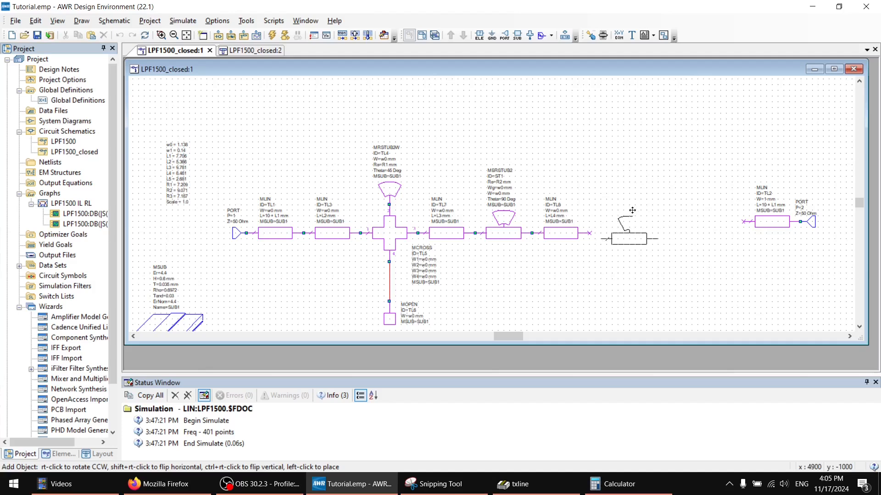
{"action": "left_click", "coordinate": [637, 211]}
Rotate the copied MSRSTUB2 stub 180 degrees so it points downward and connect it to the end of the L4 MLIN section.
{"action": "right_click", "coordinate": [634, 232]}
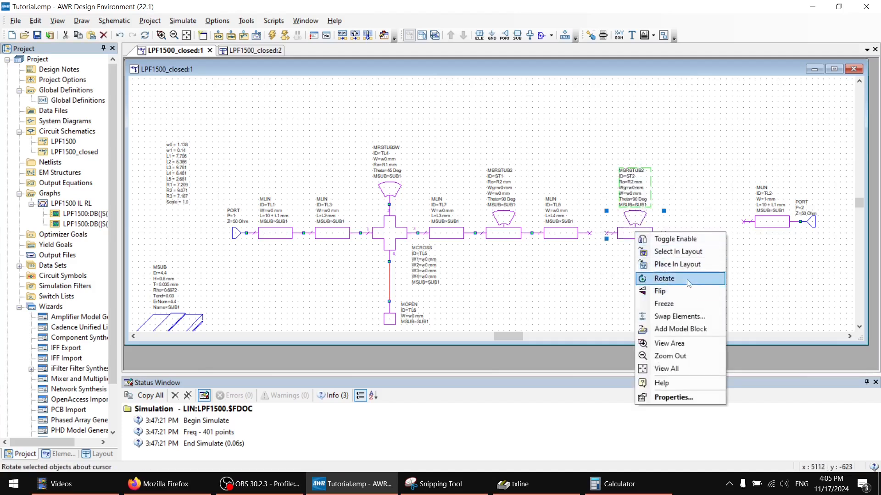
{"action": "left_click", "coordinate": [664, 278]}
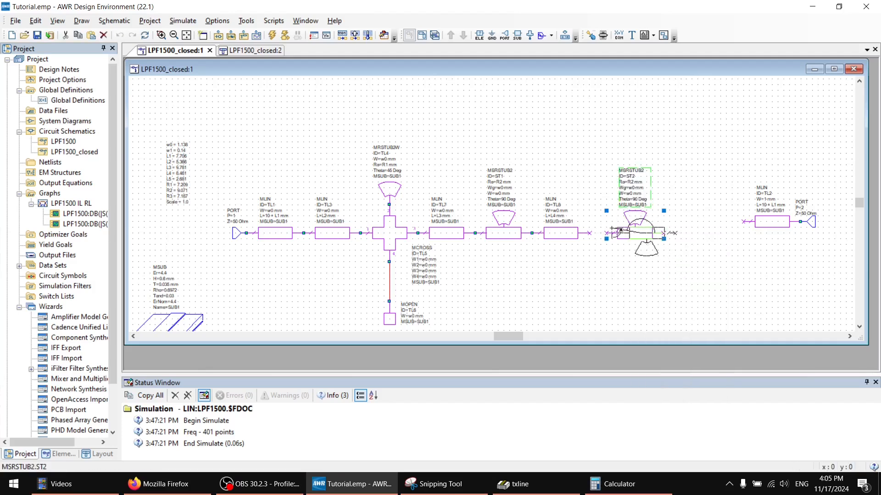
{"action": "left_click", "coordinate": [638, 237]}
{"action": "left_click_drag", "start_coordinate": [642, 236], "coordinate": [610, 233]}
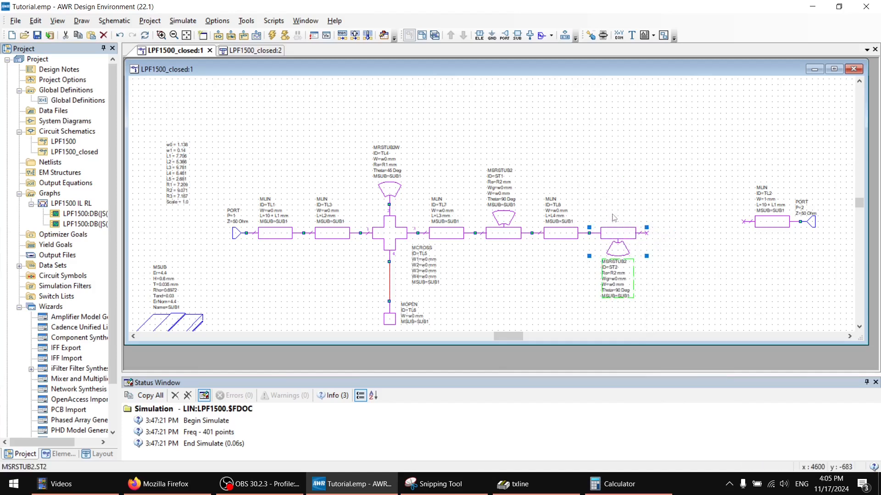
{"action": "left_click", "coordinate": [614, 218]}
Move port 2 and its MLIN section into line with the main line and delete the wire joining them to the last stub.
{"action": "left_click_drag", "start_coordinate": [834, 244], "coordinate": [788, 233]}
{"action": "left_click", "coordinate": [725, 232]}
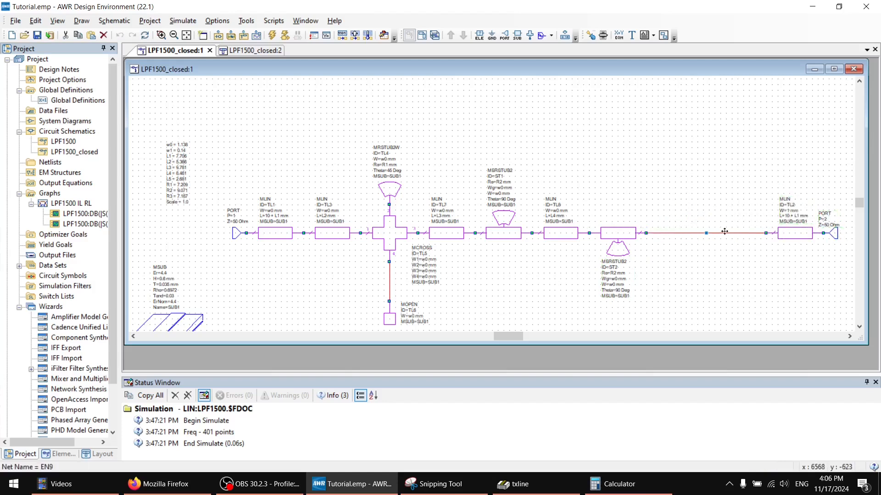
{"action": "key", "text": "Delete"}
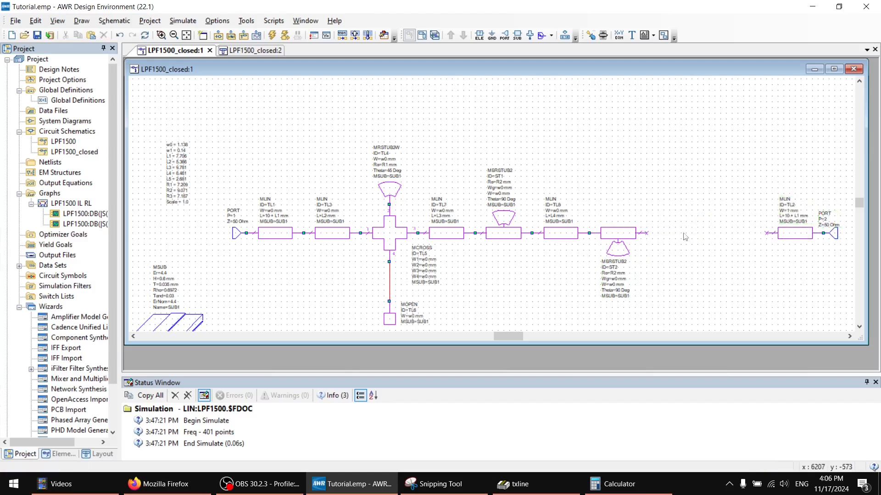
Set the outer radius Ro of the downward-facing MSRSTUB2 stub to R3.
{"action": "double_click", "coordinate": [616, 276]}
{"action": "left_click", "coordinate": [615, 277]}
{"action": "double_click", "coordinate": [615, 274]}
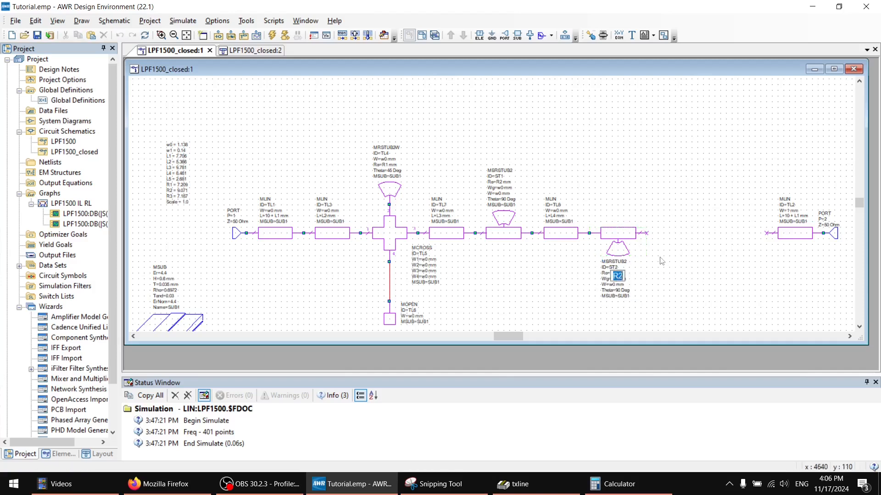
{"action": "type", "text": "R3"}
{"action": "key", "text": "Return"}
Copy the MLIN section of length L4 and connect the copy to the open end of the downward-facing stub.
{"action": "left_click", "coordinate": [564, 235]}
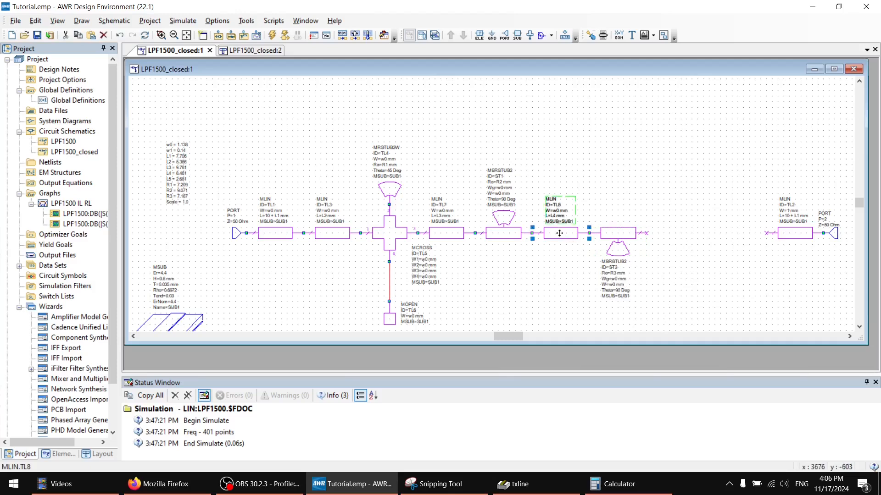
{"action": "key", "text": "ctrl+c"}
{"action": "key", "text": "ctrl+v"}
{"action": "left_click", "coordinate": [666, 232]}
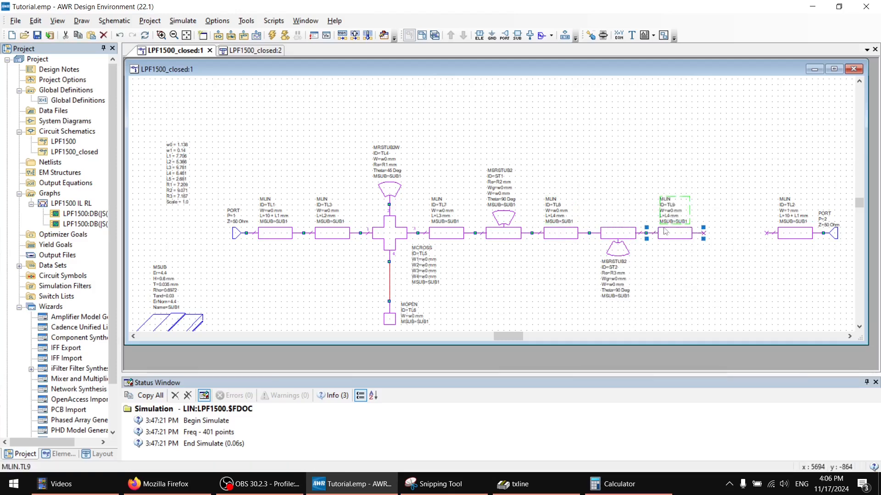
Check the last section's length in the Snipping Tool drawing and set the copied MLIN section's length to L5.
{"action": "left_click", "coordinate": [433, 487]}
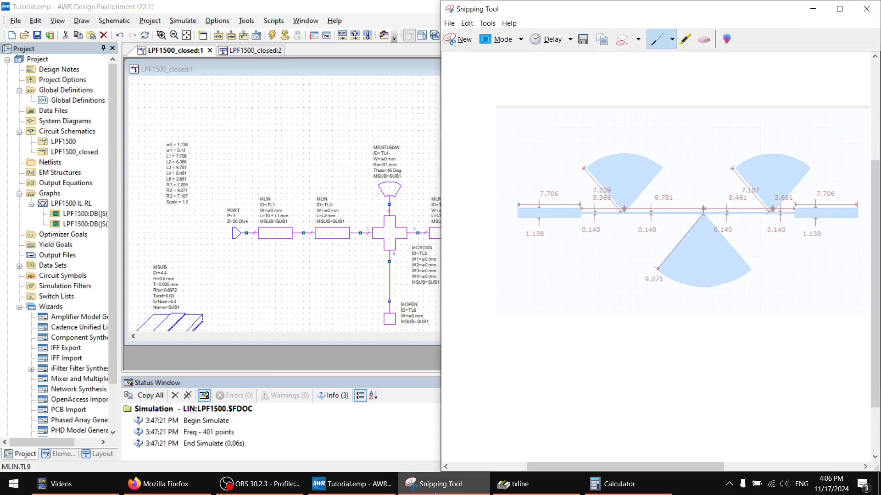
{"action": "left_click", "coordinate": [435, 491]}
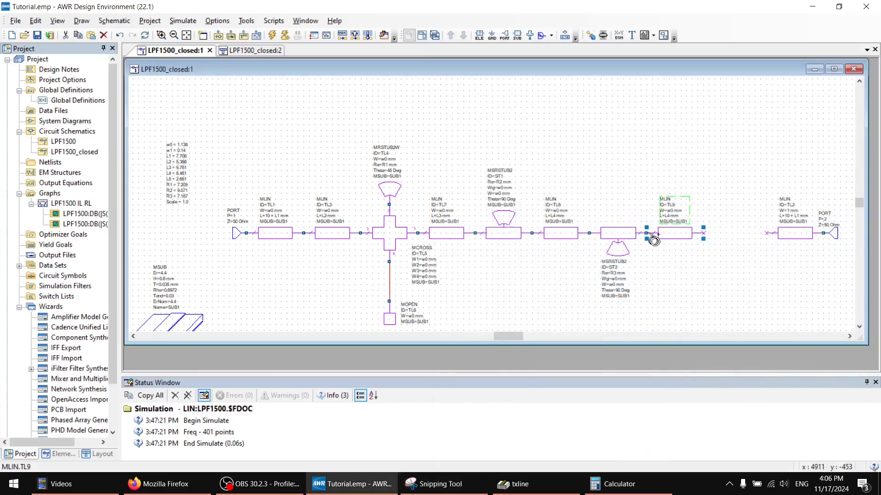
{"action": "double_click", "coordinate": [663, 217]}
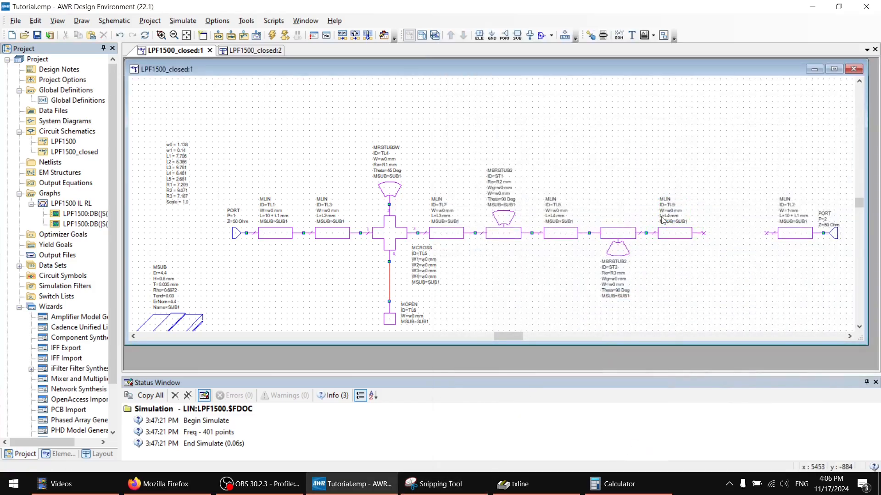
{"action": "double_click", "coordinate": [666, 214]}
{"action": "left_click", "coordinate": [668, 214]}
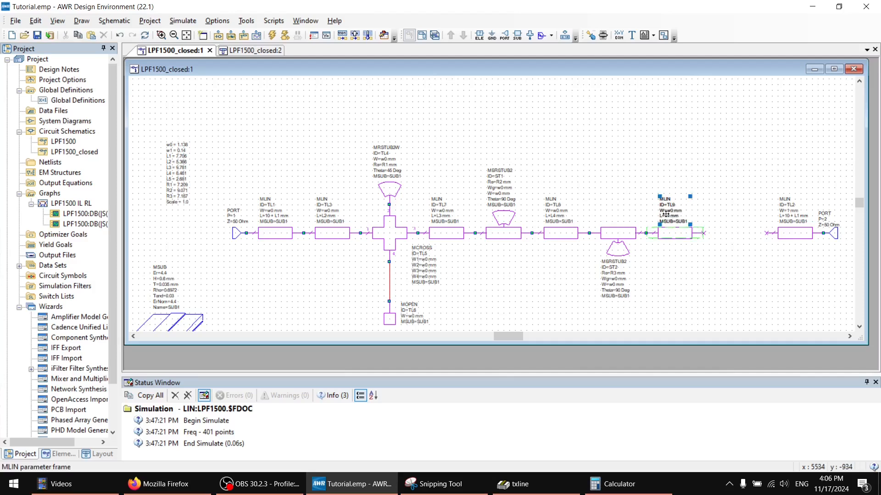
{"action": "double_click", "coordinate": [670, 216]}
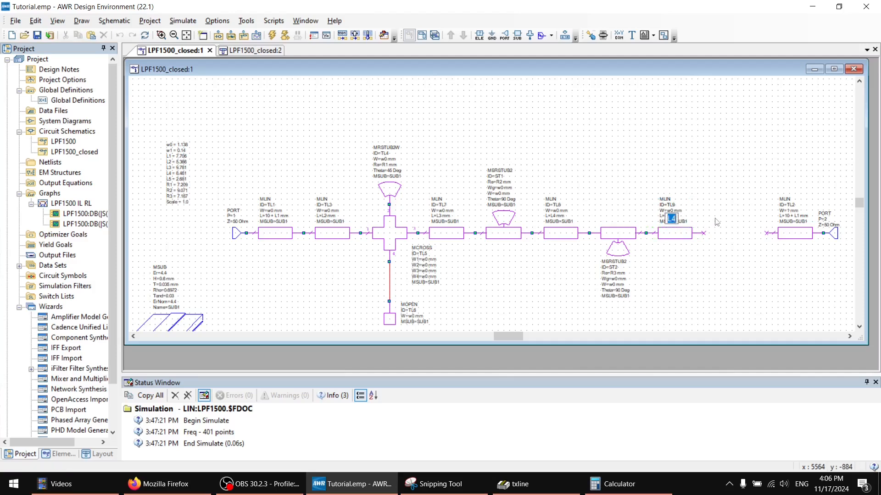
{"action": "type", "text": "L5"}
{"action": "key", "text": "Return"}
Move port 2 together with its MLIN section to connect it to the end of the L5 MLIN section.
{"action": "left_click_drag", "start_coordinate": [840, 274], "coordinate": [753, 184]}
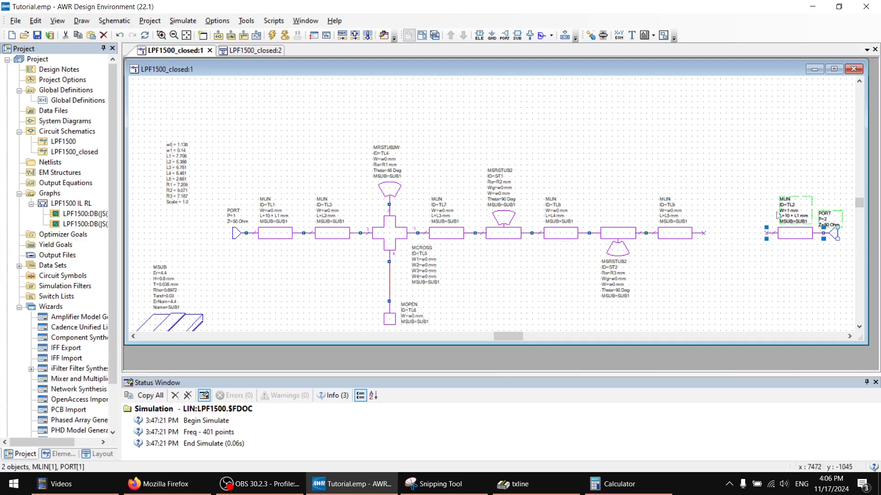
{"action": "left_click_drag", "start_coordinate": [778, 237], "coordinate": [715, 237]}
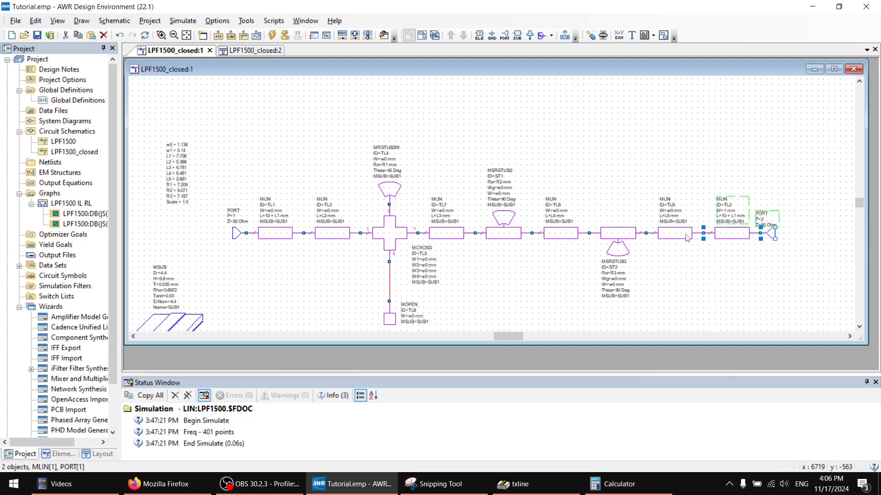
{"action": "scroll", "coordinate": [541, 269], "scroll_direction": "down", "scroll_amount": 3}
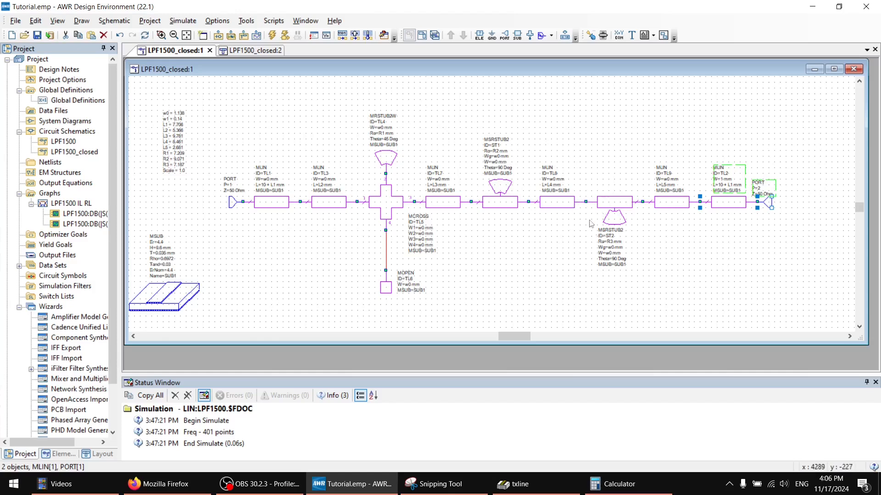
{"action": "left_click", "coordinate": [712, 232]}
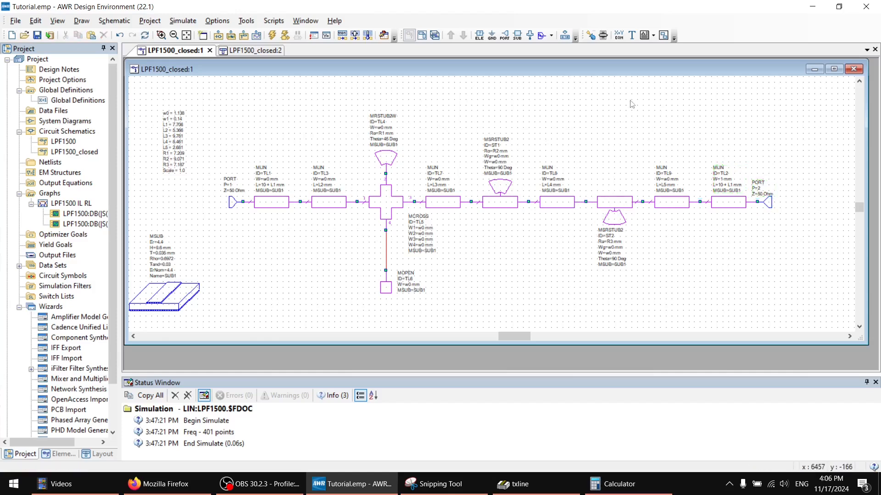
Find the closed-form tapered microstrip line MTAPER by name and place it above the main line.
{"action": "left_click", "coordinate": [483, 37]}
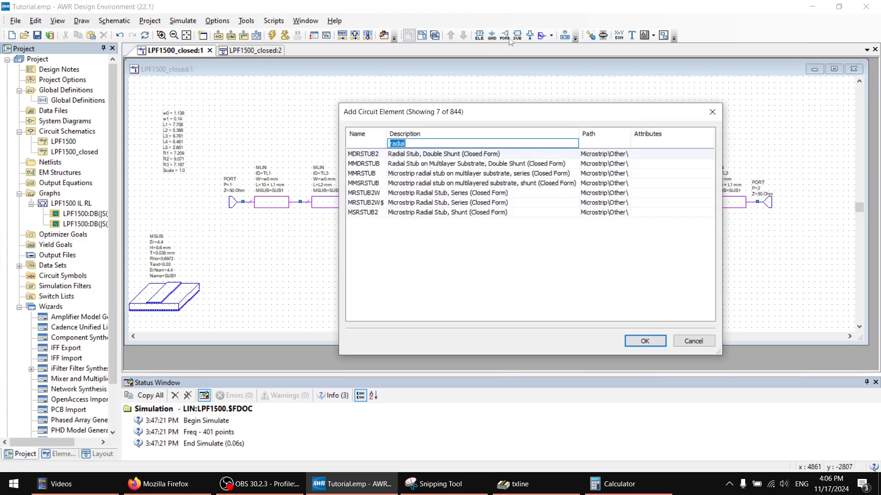
{"action": "key", "text": "BackSpace"}
{"action": "left_click", "coordinate": [366, 144]}
{"action": "type", "text": "m"}
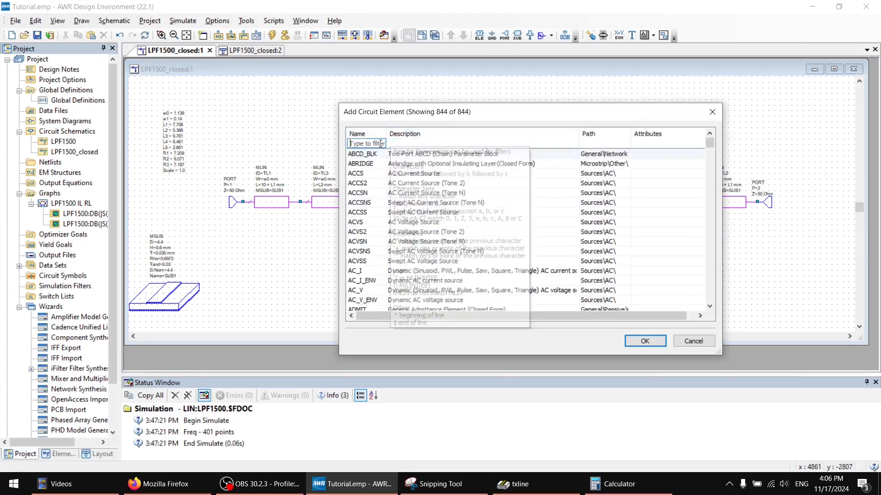
{"action": "type", "text": "tap"}
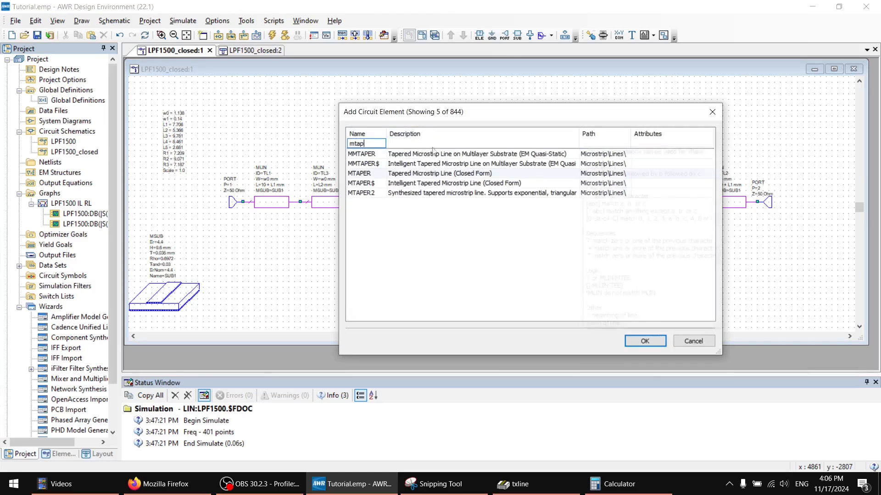
{"action": "left_click", "coordinate": [435, 177]}
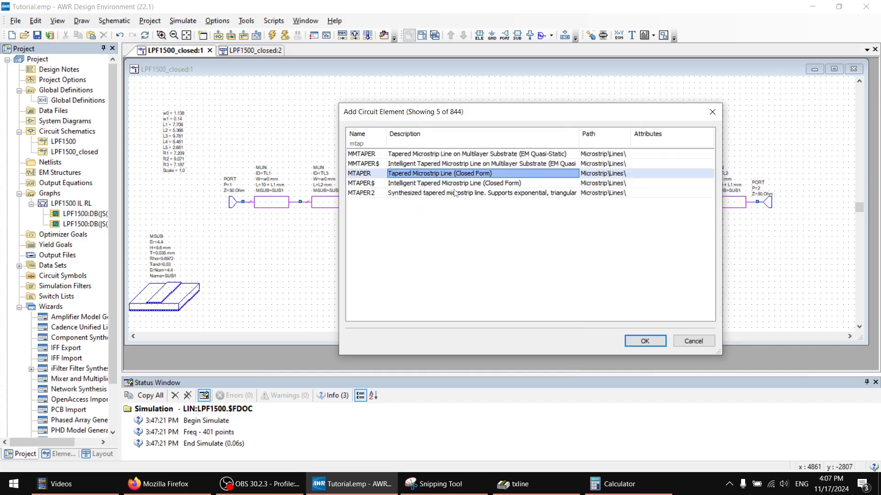
{"action": "double_click", "coordinate": [432, 175]}
{"action": "left_click", "coordinate": [614, 146]}
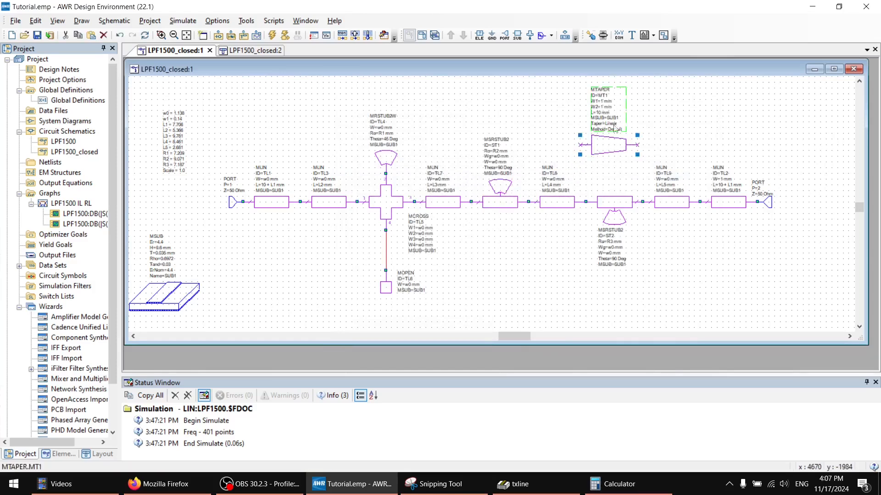
Inspect the MTAPER element's parameters and delete the element from the schematic.
{"action": "scroll", "coordinate": [627, 131], "scroll_direction": "up", "scroll_amount": 4}
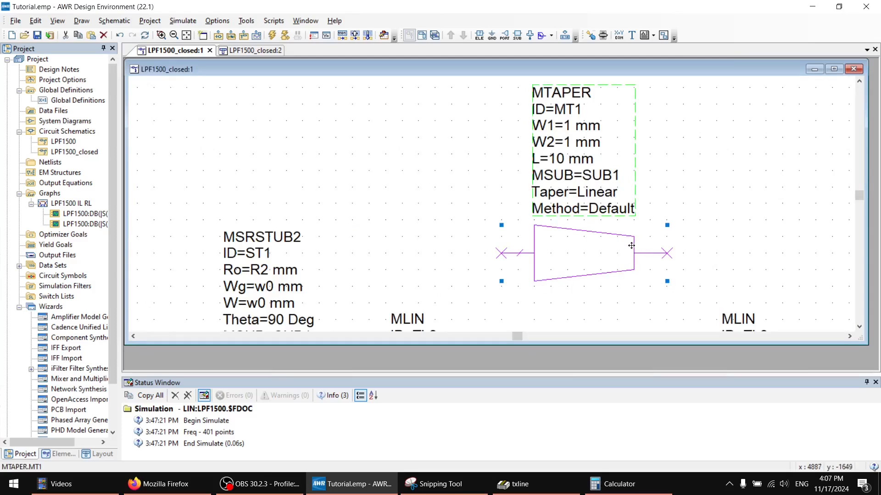
{"action": "scroll", "coordinate": [631, 245], "scroll_direction": "down", "scroll_amount": 2}
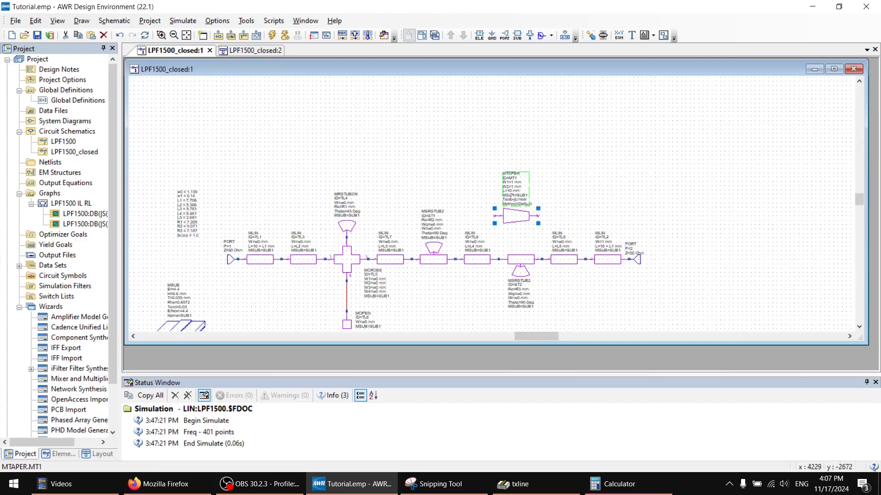
{"action": "left_click", "coordinate": [511, 215]}
{"action": "key", "text": "Delete"}
Review the parameters and connections of the elements along the main line up to port 2.
{"action": "scroll", "coordinate": [503, 208], "scroll_direction": "down", "scroll_amount": 1}
{"action": "middle_click_drag", "start_coordinate": [479, 183], "coordinate": [542, 166]}
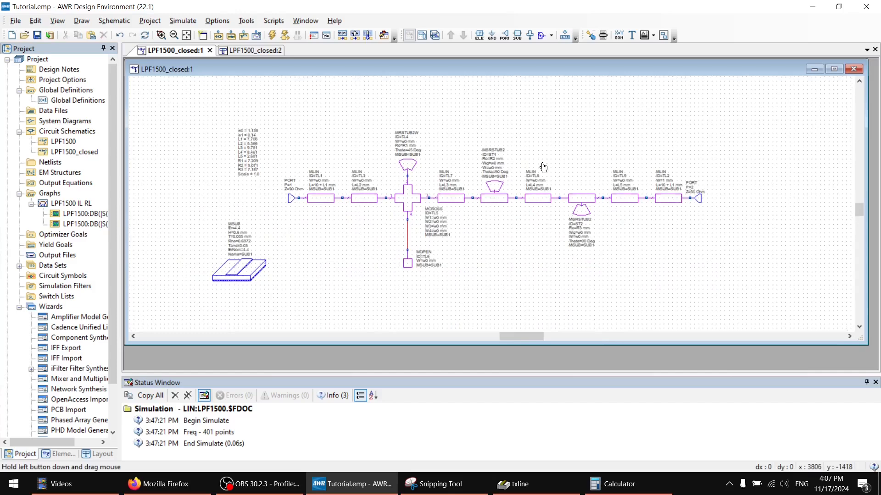
{"action": "scroll", "coordinate": [592, 166], "scroll_direction": "up", "scroll_amount": 1}
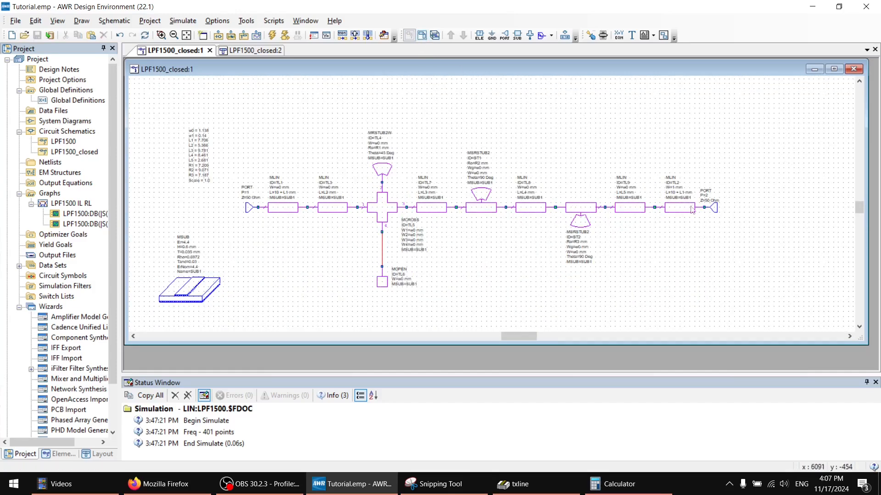
{"action": "scroll", "coordinate": [691, 208], "scroll_direction": "up", "scroll_amount": 2}
{"action": "scroll", "coordinate": [691, 208], "scroll_direction": "up", "scroll_amount": 1}
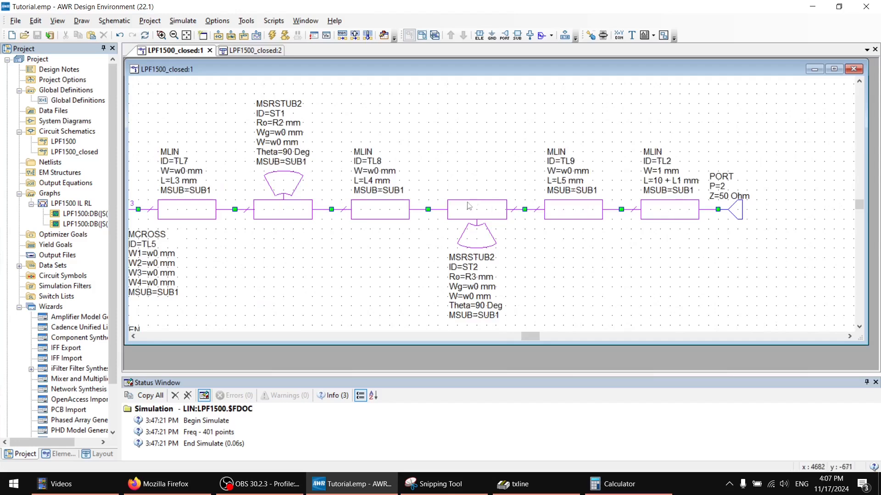
{"action": "middle_click_drag", "start_coordinate": [541, 209], "coordinate": [629, 215]}
{"action": "scroll", "coordinate": [597, 209], "scroll_direction": "down", "scroll_amount": 2}
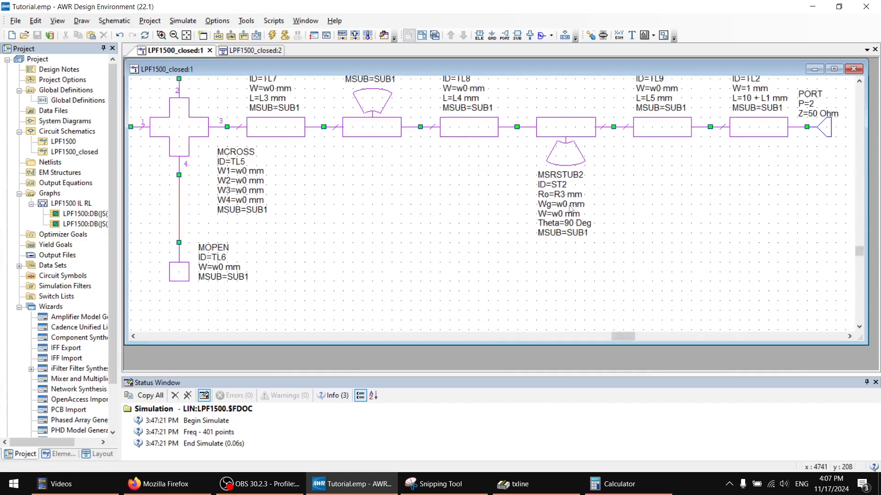
{"action": "scroll", "coordinate": [566, 208], "scroll_direction": "down", "scroll_amount": 4}
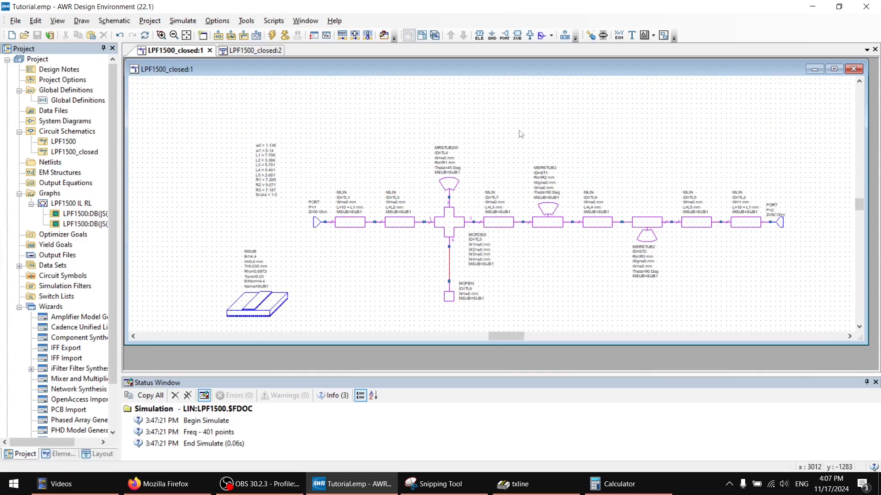
Open the LPF1500_closed layout view, select all layout elements and snap their connections together.
{"action": "left_click", "coordinate": [421, 35]}
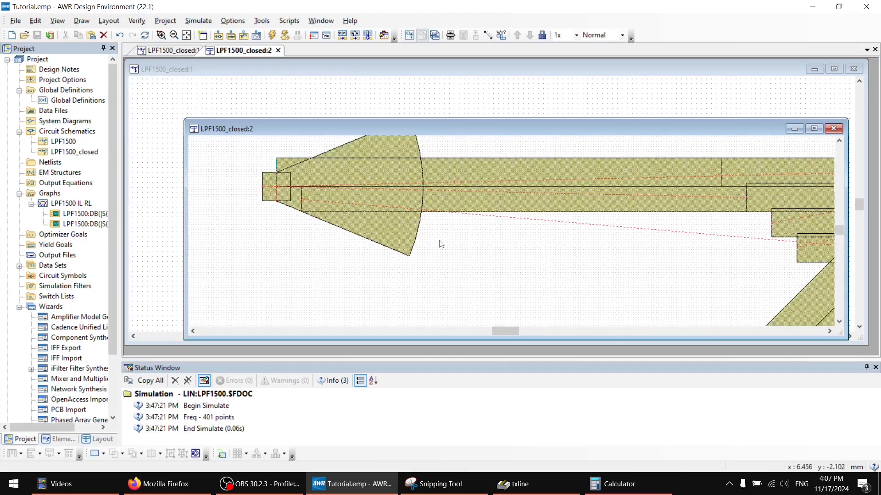
{"action": "scroll", "coordinate": [452, 244], "scroll_direction": "down", "scroll_amount": 2}
{"action": "key", "text": "ctrl+a"}
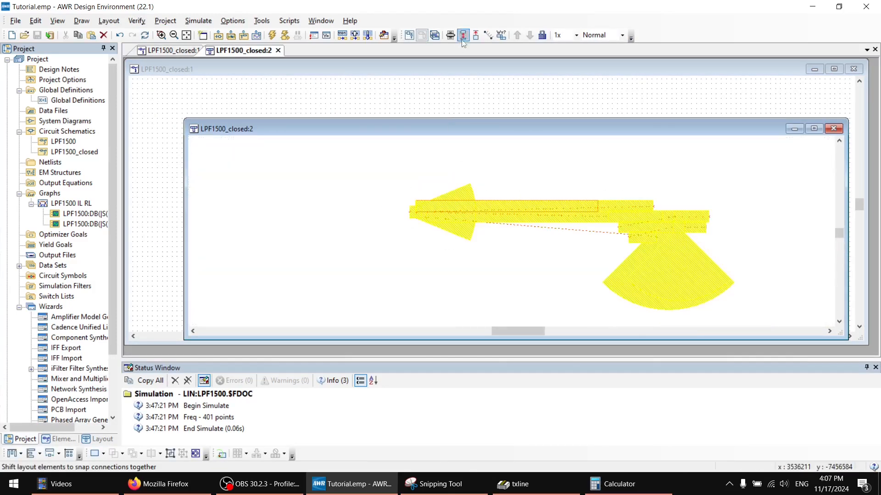
{"action": "left_click", "coordinate": [509, 181]}
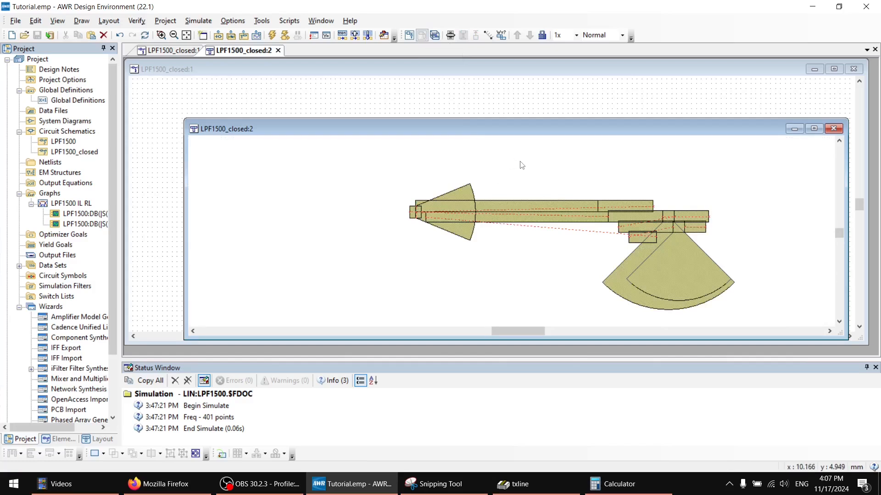
{"action": "key", "text": "ctrl+a"}
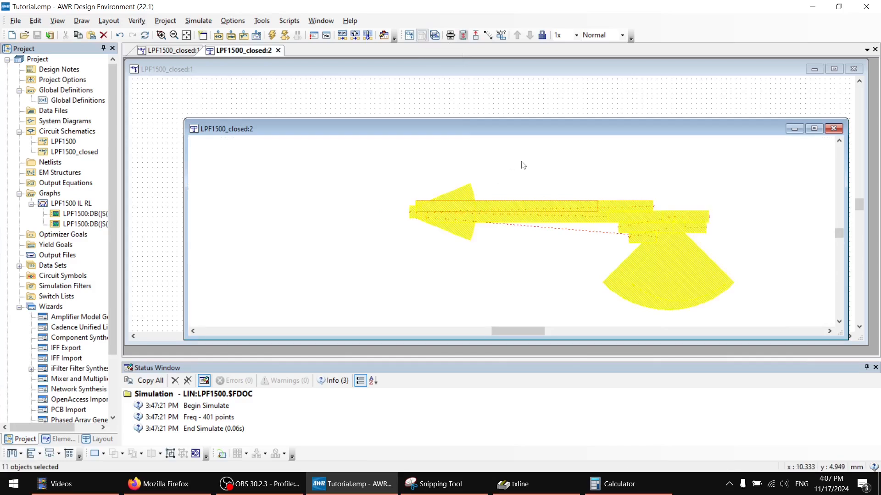
{"action": "left_click", "coordinate": [466, 40]}
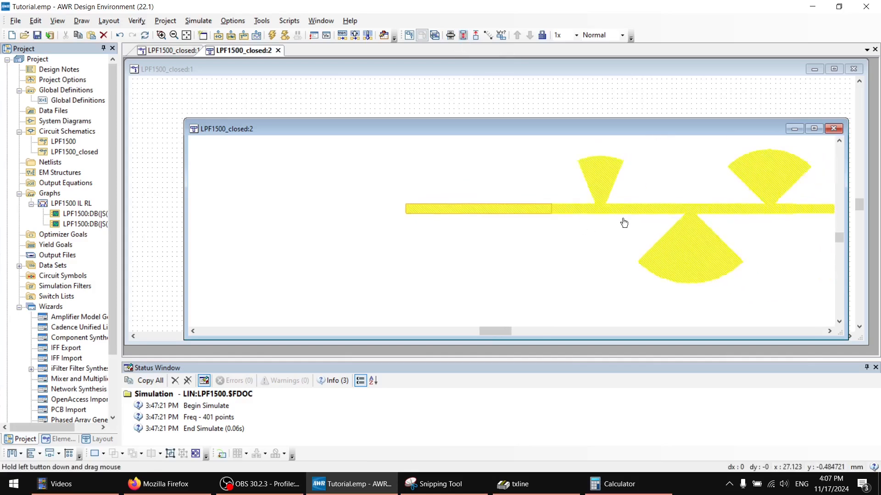
{"action": "left_click", "coordinate": [676, 252]}
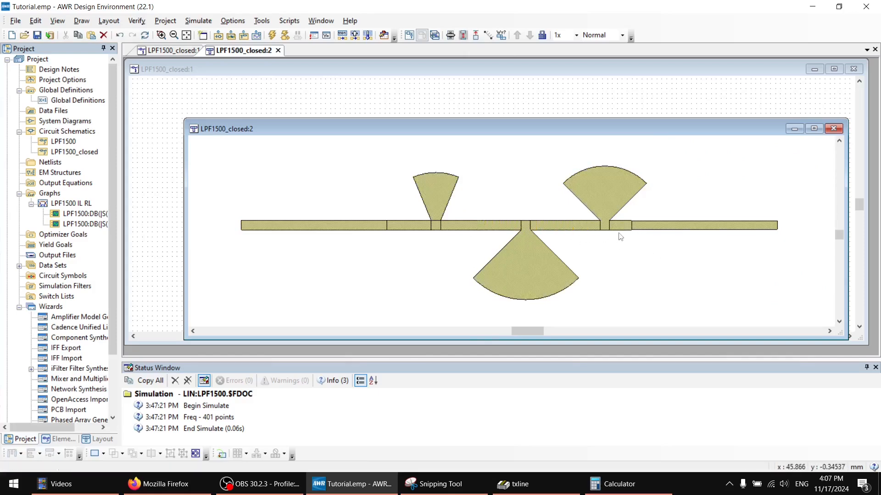
Return to the LPF1500_closed schematic and set the width of port 2's MLIN section to w0.
{"action": "left_click", "coordinate": [590, 106]}
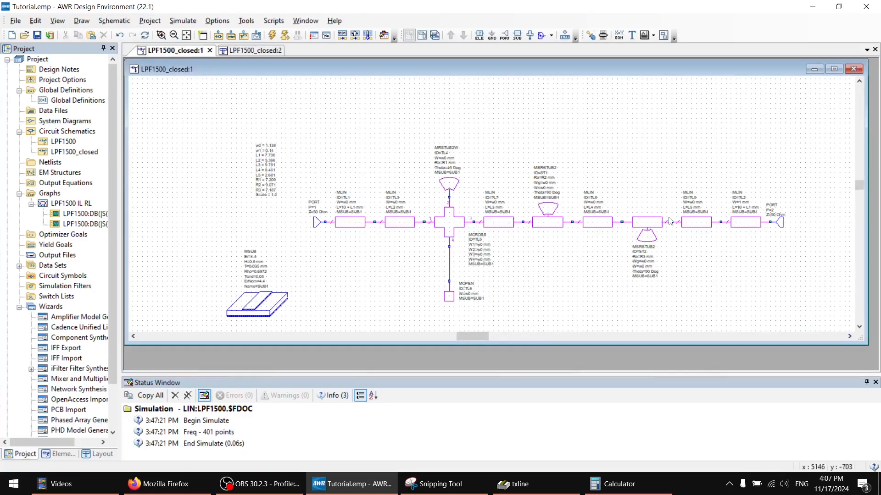
{"action": "scroll", "coordinate": [671, 202], "scroll_direction": "up", "scroll_amount": 2}
{"action": "scroll", "coordinate": [671, 201], "scroll_direction": "right", "scroll_amount": 3}
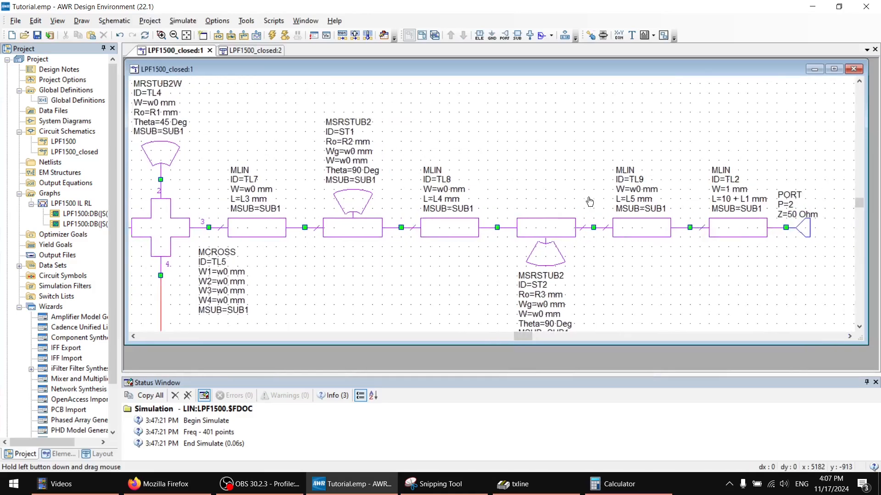
{"action": "double_click", "coordinate": [727, 190]}
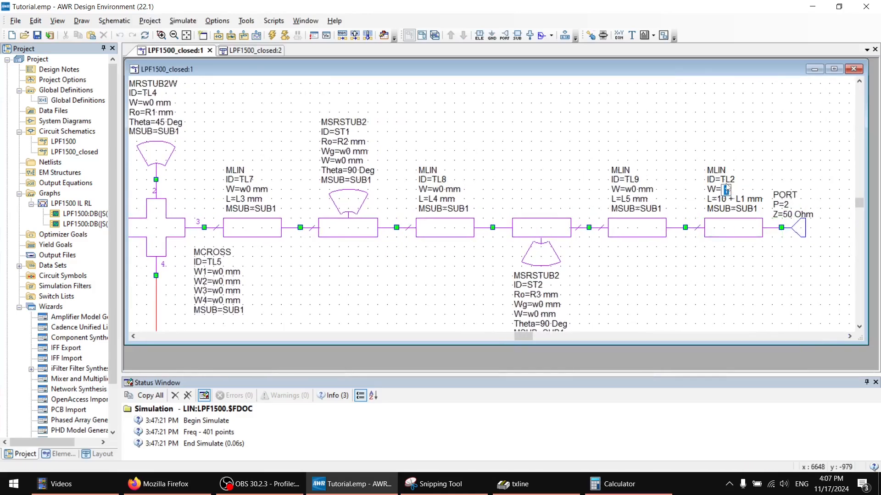
{"action": "type", "text": "w0"}
{"action": "key", "text": "Return"}
Set the width of MLIN TL9 and both W and Wg of radial stub ST2 to w1.
{"action": "double_click", "coordinate": [624, 190]}
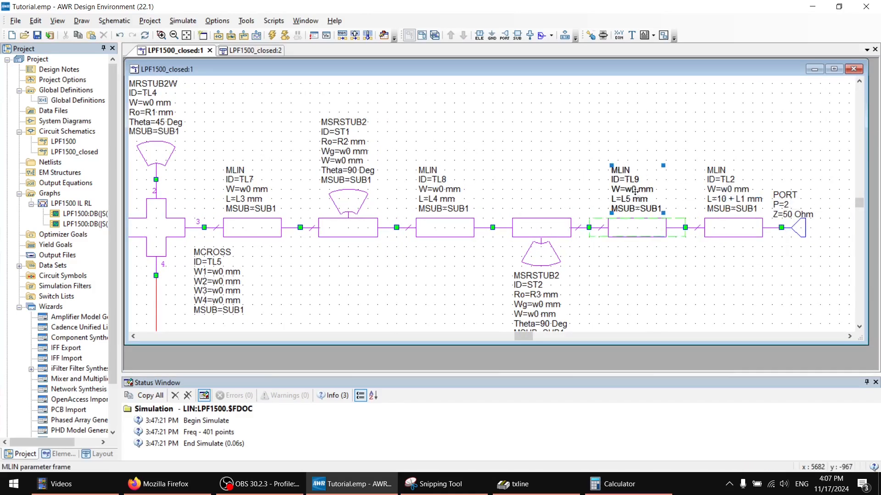
{"action": "type", "text": "w1"}
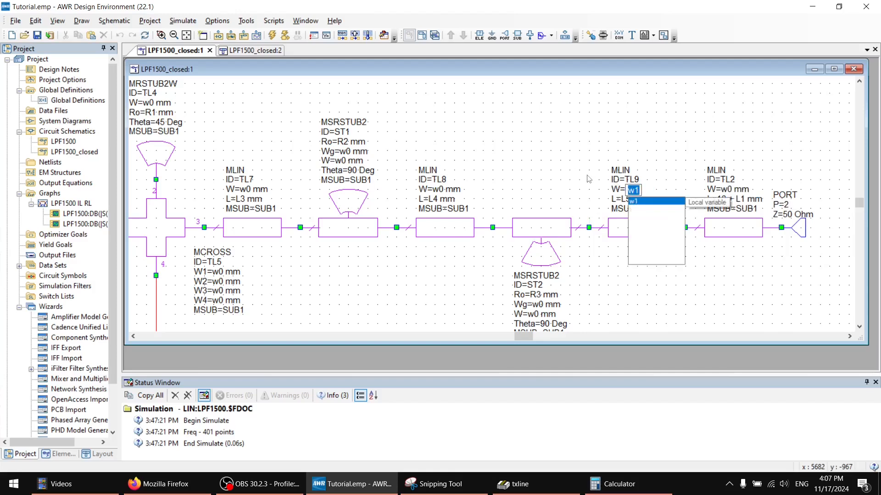
{"action": "key", "text": "Return"}
{"action": "scroll", "coordinate": [587, 296], "scroll_direction": "left", "scroll_amount": 2}
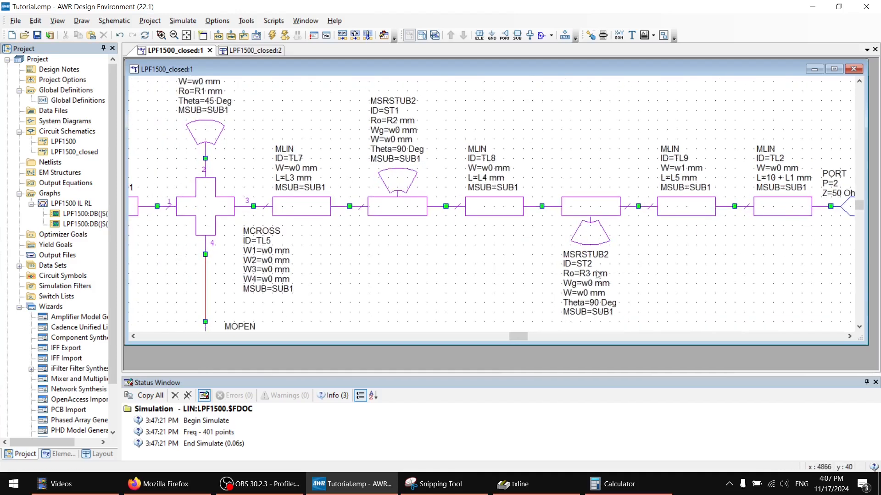
{"action": "double_click", "coordinate": [585, 293]}
{"action": "type", "text": "w1"}
{"action": "key", "text": "Return"}
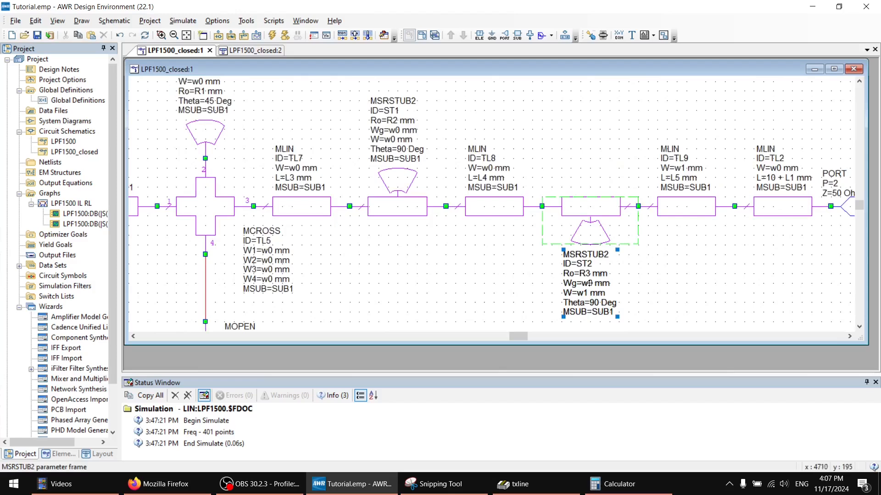
{"action": "double_click", "coordinate": [590, 283]}
{"action": "type", "text": "w1"}
{"action": "key", "text": "Return"}
Set the width of MLIN TL8 and both Wg and W of radial stub ST1 to w1.
{"action": "double_click", "coordinate": [489, 169]}
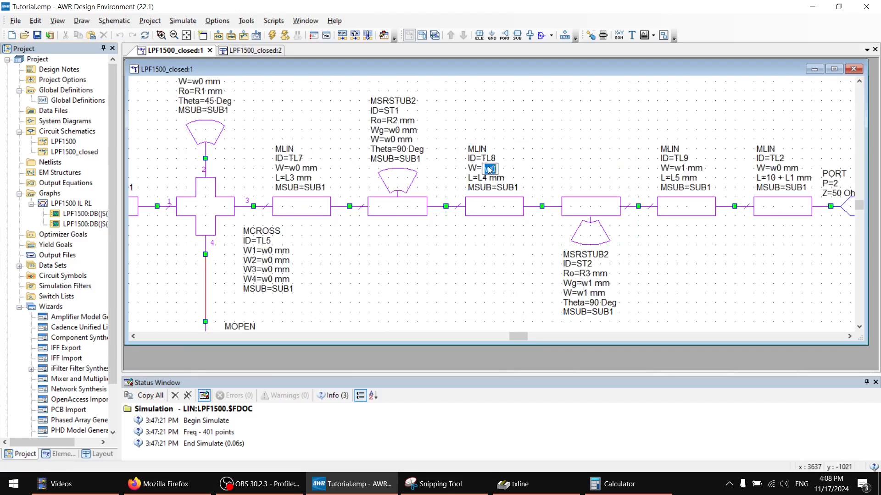
{"action": "type", "text": "w1"}
{"action": "key", "text": "Return"}
{"action": "middle_click_drag", "start_coordinate": [490, 130], "coordinate": [658, 162]}
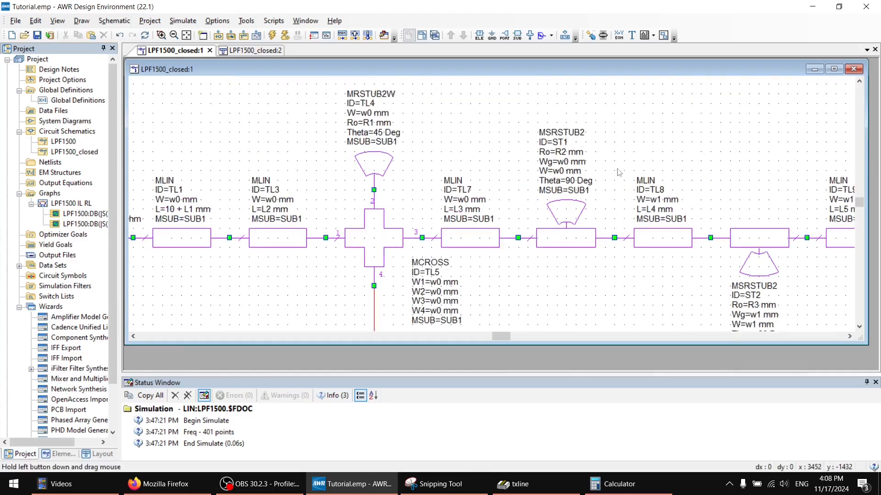
{"action": "double_click", "coordinate": [564, 163]}
{"action": "type", "text": "w1"}
{"action": "key", "text": "Return"}
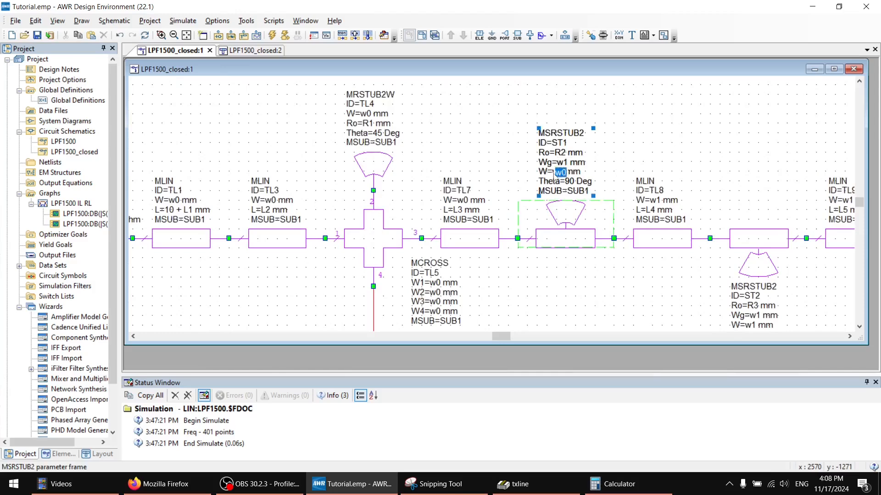
{"action": "double_click", "coordinate": [561, 172]}
{"action": "type", "text": "w1"}
{"action": "key", "text": "Return"}
Set the width of MLIN TL7, between the MCROSS and radial stub ST1, to w1.
{"action": "middle_click_drag", "start_coordinate": [482, 204], "coordinate": [601, 182]}
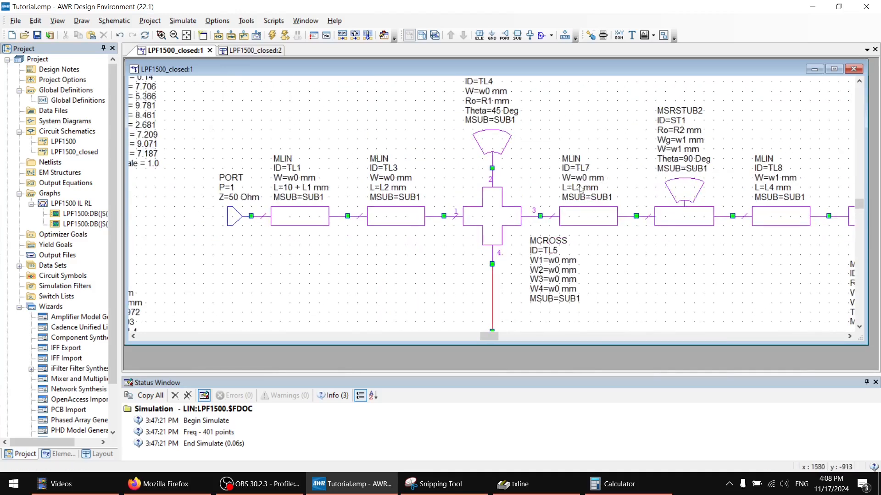
{"action": "double_click", "coordinate": [585, 178]}
{"action": "type", "text": "w1"}
{"action": "key", "text": "Return"}
Set all four widths W1, W2, W3 and W4 of the MCROSS element to w1.
{"action": "double_click", "coordinate": [559, 260]}
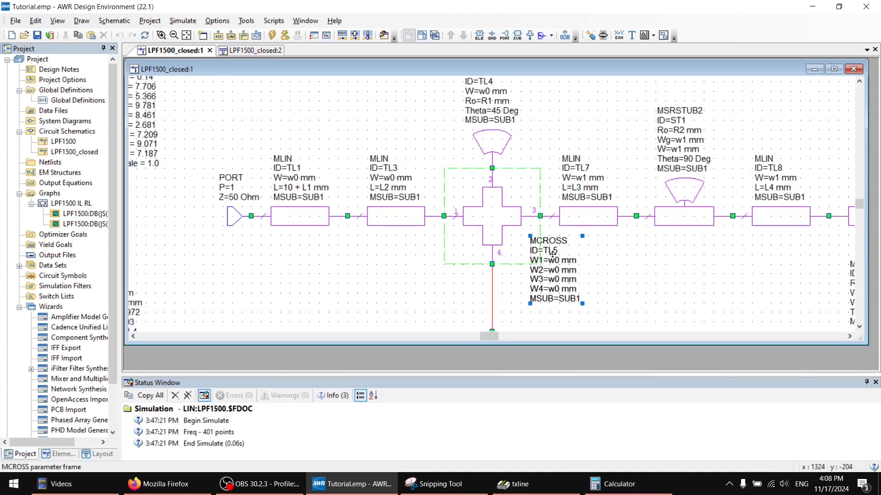
{"action": "type", "text": "w1"}
{"action": "key", "text": "Return"}
{"action": "double_click", "coordinate": [557, 279]}
{"action": "type", "text": "w1"}
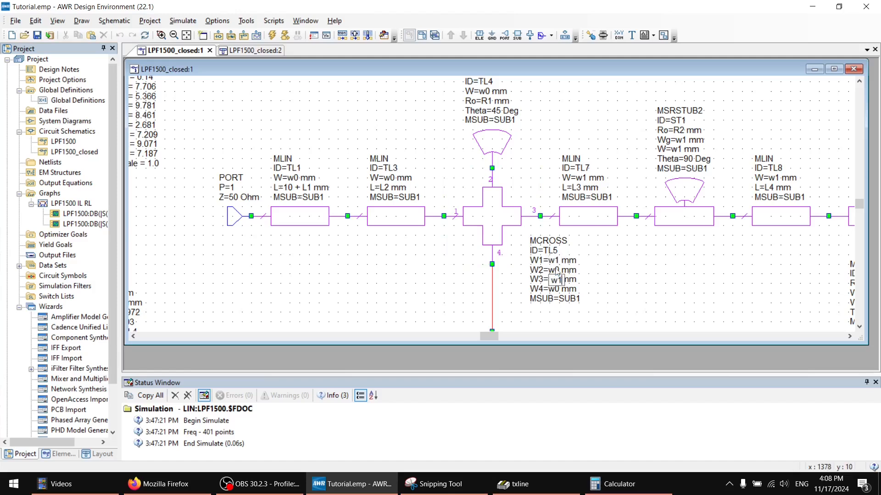
{"action": "key", "text": "Return"}
{"action": "double_click", "coordinate": [556, 270]}
{"action": "type", "text": "w1"}
{"action": "key", "text": "Return"}
{"action": "double_click", "coordinate": [556, 289]}
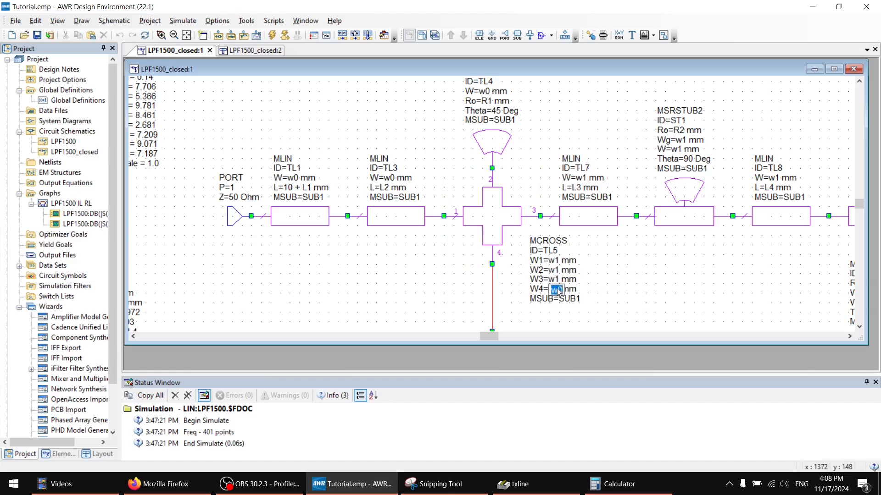
{"action": "type", "text": "w1"}
{"action": "key", "text": "Return"}
Set the width of the MOPEN element below the MCROSS to w1.
{"action": "scroll", "coordinate": [615, 282], "scroll_direction": "down", "scroll_amount": 3}
{"action": "double_click", "coordinate": [587, 263]}
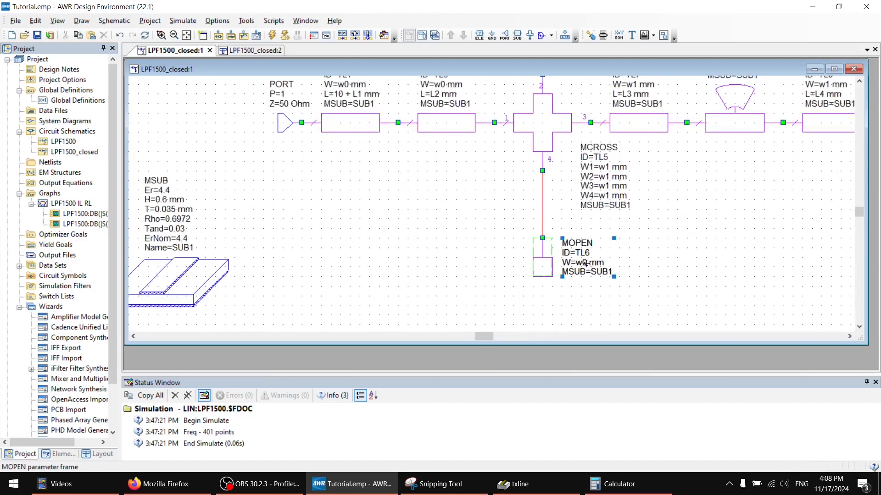
{"action": "type", "text": "w1"}
{"action": "key", "text": "Return"}
Set the widths of MLIN TL3 and the MRSTUB2W stub TL4 to w1, and save the project.
{"action": "scroll", "coordinate": [612, 243], "scroll_direction": "up", "scroll_amount": 3}
{"action": "scroll", "coordinate": [613, 243], "scroll_direction": "up", "scroll_amount": 3}
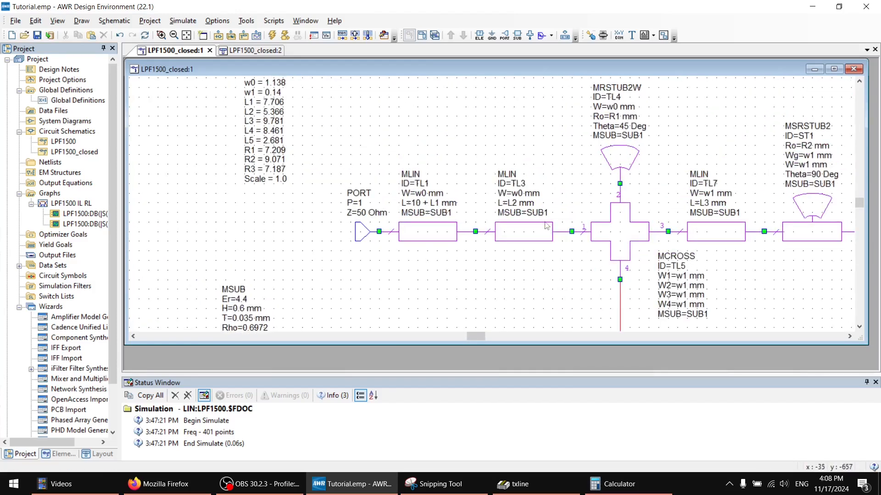
{"action": "double_click", "coordinate": [519, 194]}
{"action": "type", "text": "w1"}
{"action": "key", "text": "Return"}
{"action": "double_click", "coordinate": [616, 108]}
{"action": "type", "text": "w1"}
{"action": "key", "text": "Return"}
{"action": "key", "text": "ctrl+s"}
Switch to the LPF1500_closed layout, select all layout elements and snap their connections together.
{"action": "left_click", "coordinate": [245, 51]}
{"action": "key", "text": "ctrl+a"}
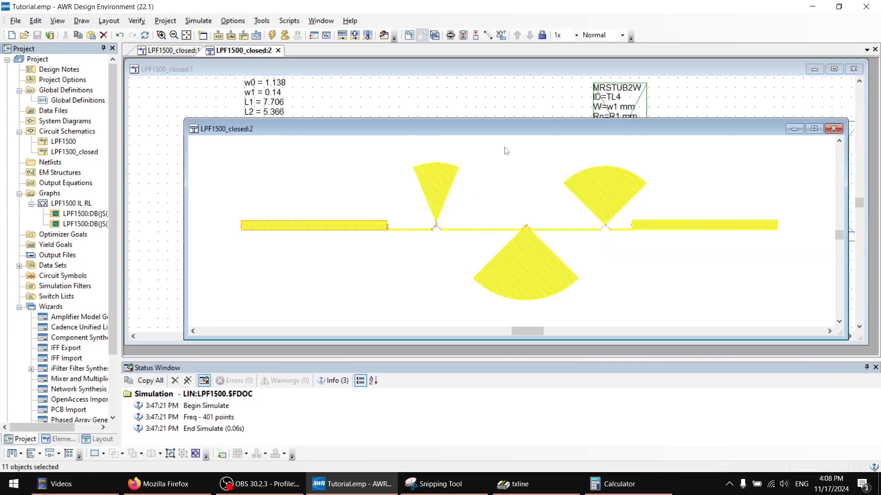
{"action": "left_click", "coordinate": [463, 36]}
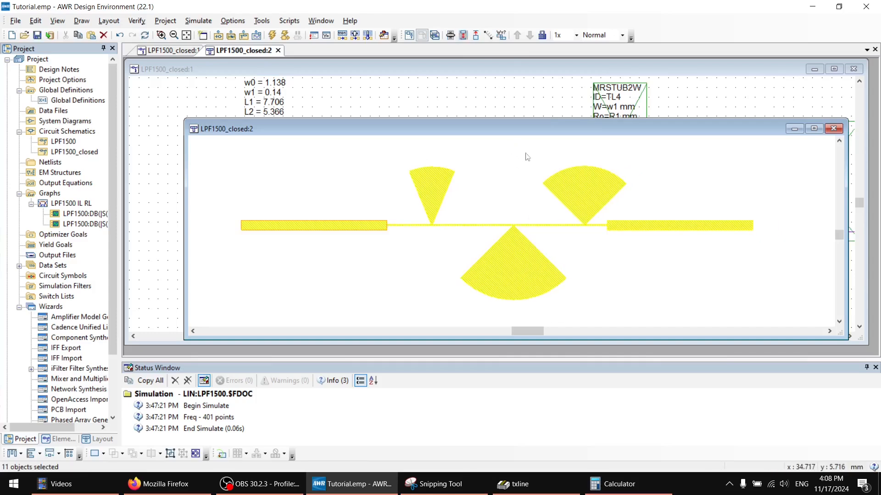
Return to the LPF1500_closed schematic and set the Theta of the MRSTUB2W stub to 90 degrees.
{"action": "left_click", "coordinate": [514, 93]}
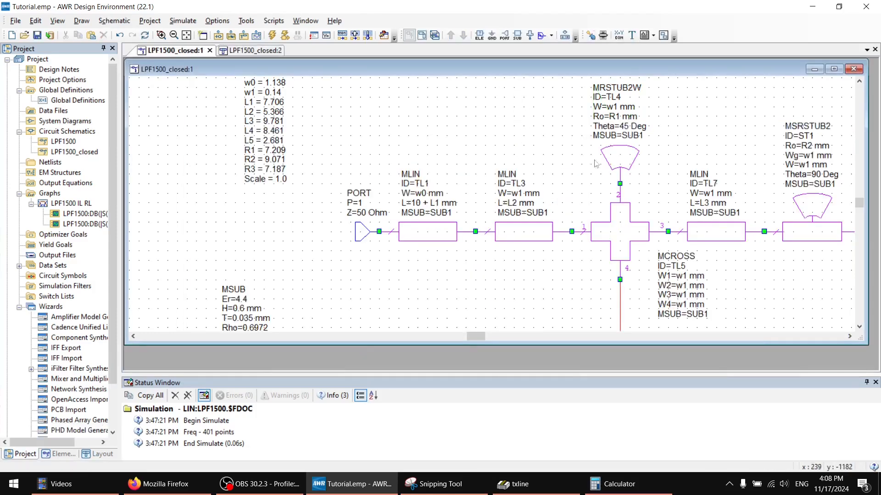
{"action": "double_click", "coordinate": [578, 144]}
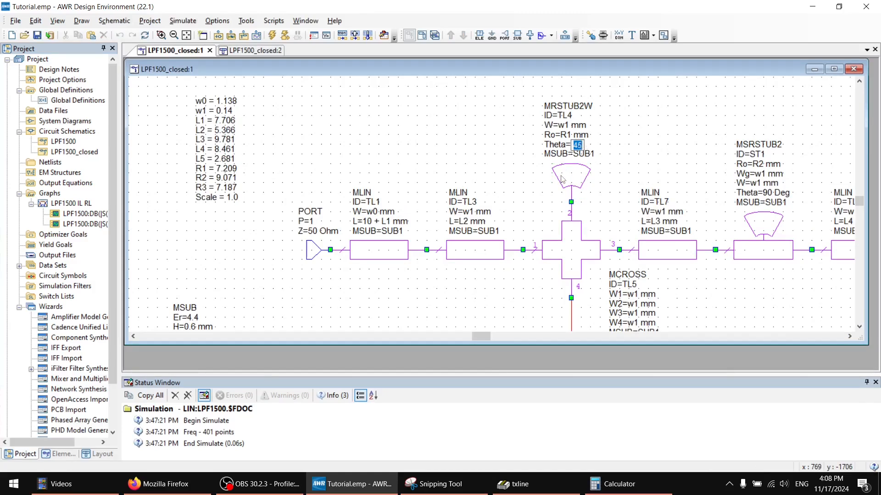
{"action": "type", "text": "6"}
{"action": "type", "text": "09"}
{"action": "type", "text": "90"}
{"action": "key", "text": "Return"}
Inspect the radial stubs in the LPF1500_closed layout and return to the schematic.
{"action": "left_click", "coordinate": [251, 50]}
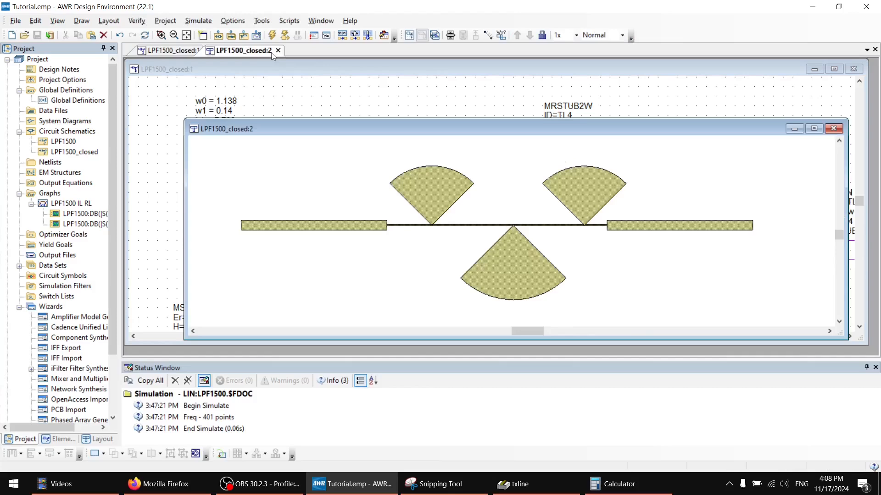
{"action": "left_click", "coordinate": [544, 261]}
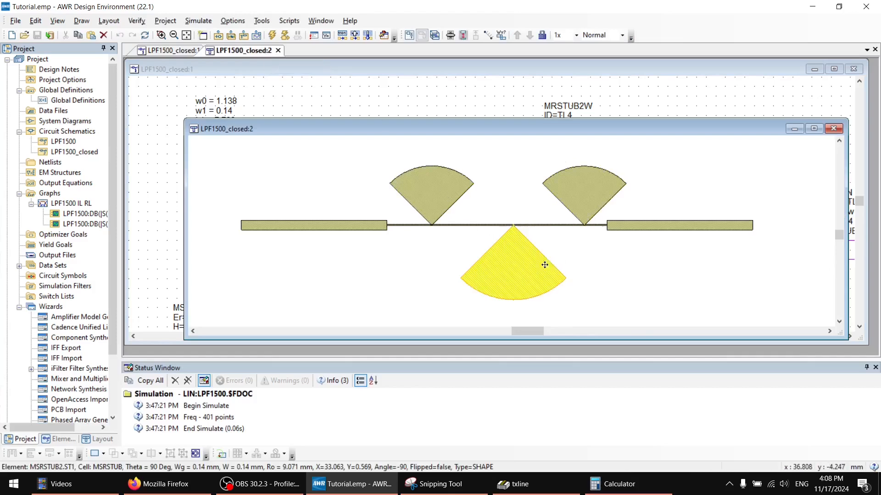
{"action": "left_click", "coordinate": [592, 183]}
{"action": "left_click", "coordinate": [662, 96]}
Review the parameters and connections of the whole LPF1500_closed schematic from port 1 to port 2.
{"action": "middle_click_drag", "start_coordinate": [722, 185], "coordinate": [497, 165]}
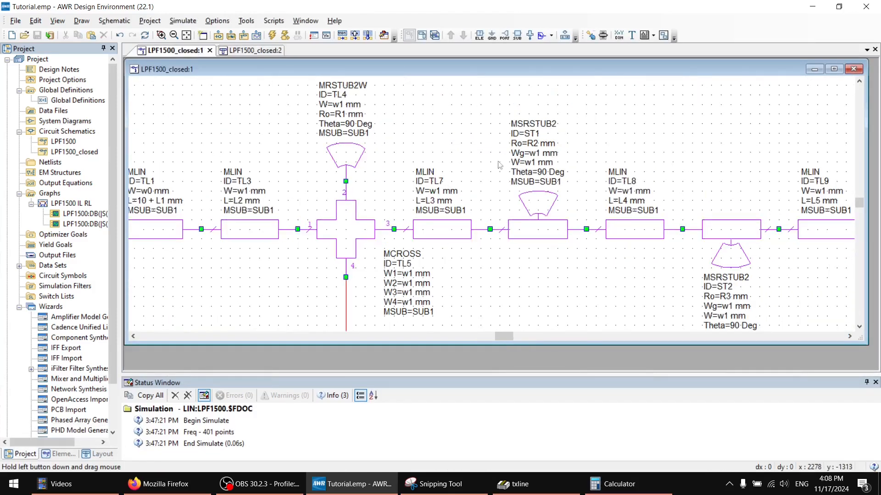
{"action": "middle_click_drag", "start_coordinate": [673, 218], "coordinate": [622, 199]}
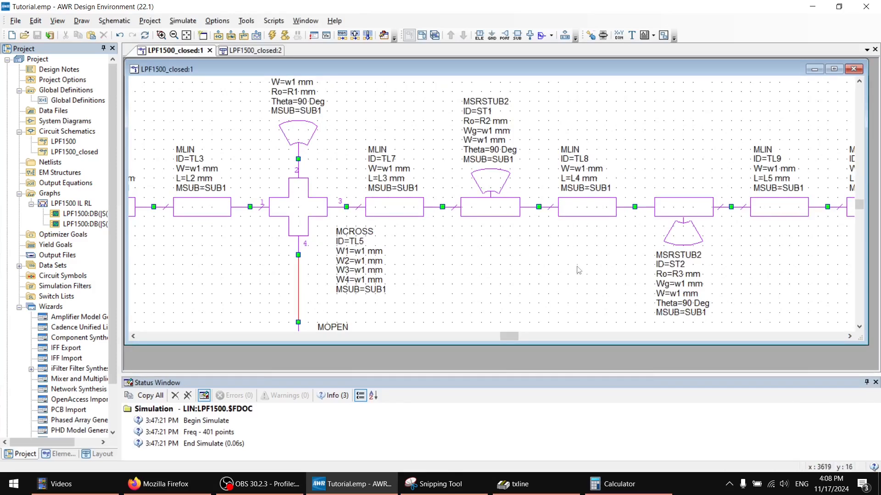
{"action": "middle_click_drag", "start_coordinate": [492, 276], "coordinate": [564, 290]}
{"action": "scroll", "coordinate": [563, 289], "scroll_direction": "down", "scroll_amount": 1}
{"action": "scroll", "coordinate": [562, 275], "scroll_direction": "down", "scroll_amount": 1}
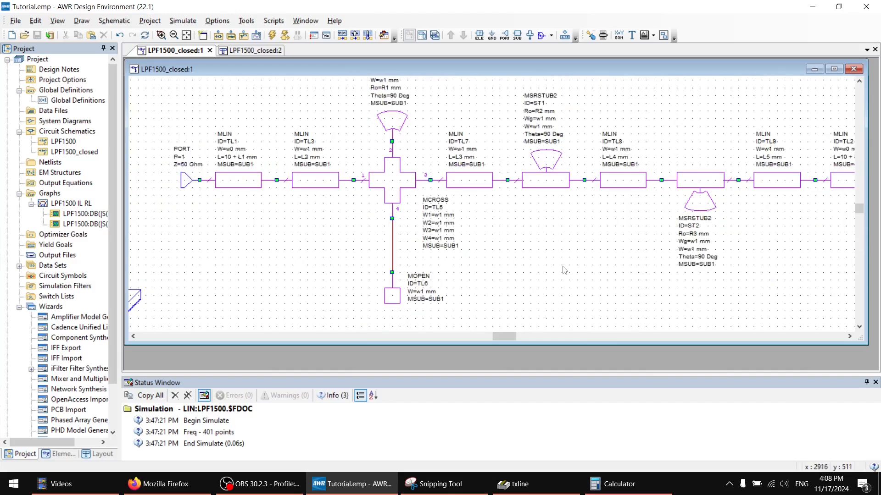
{"action": "scroll", "coordinate": [506, 256], "scroll_direction": "down", "scroll_amount": 1}
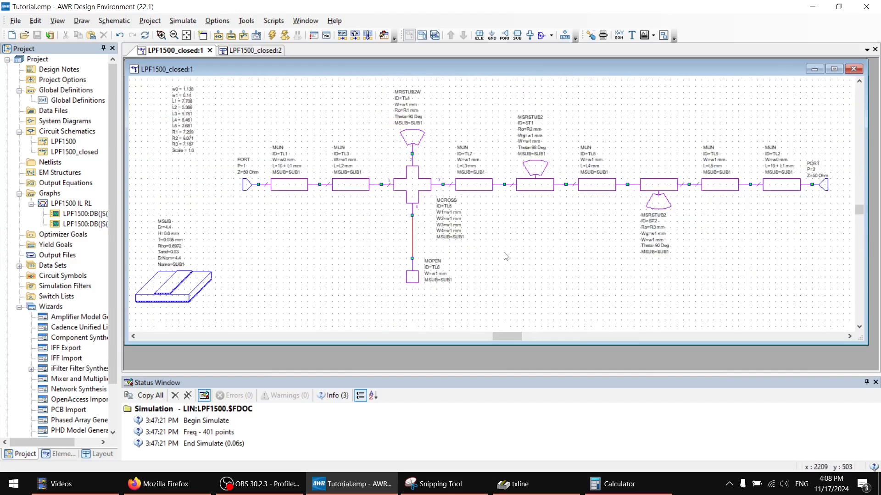
{"action": "middle_click_drag", "start_coordinate": [496, 154], "coordinate": [482, 230]}
{"action": "middle_click_drag", "start_coordinate": [569, 245], "coordinate": [481, 199]}
{"action": "middle_click_drag", "start_coordinate": [381, 135], "coordinate": [423, 131]}
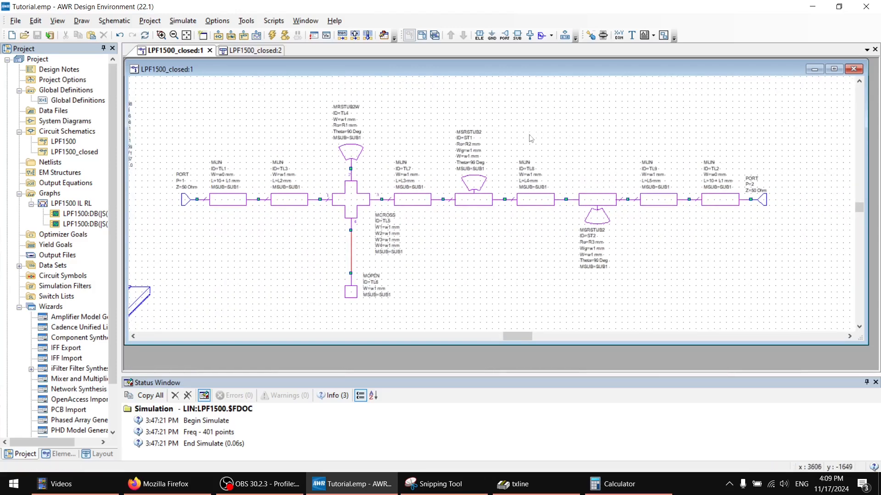
{"action": "middle_click_drag", "start_coordinate": [384, 219], "coordinate": [434, 202]}
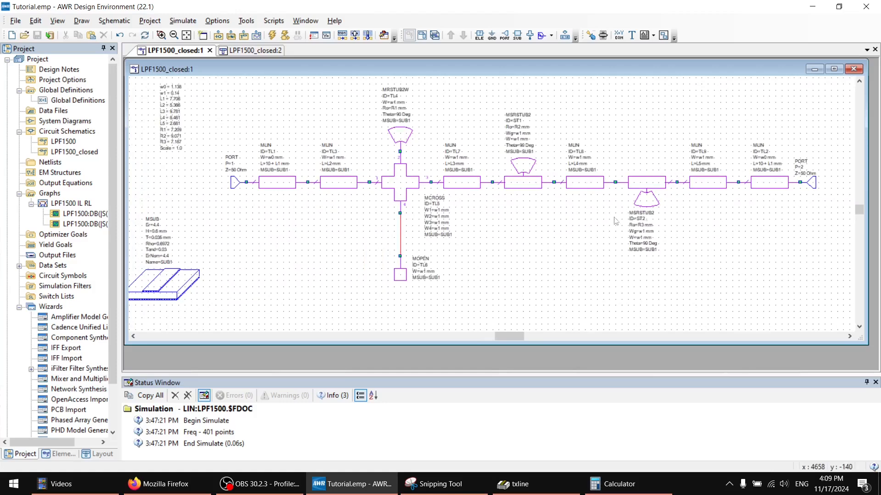
{"action": "middle_click_drag", "start_coordinate": [539, 209], "coordinate": [584, 248]}
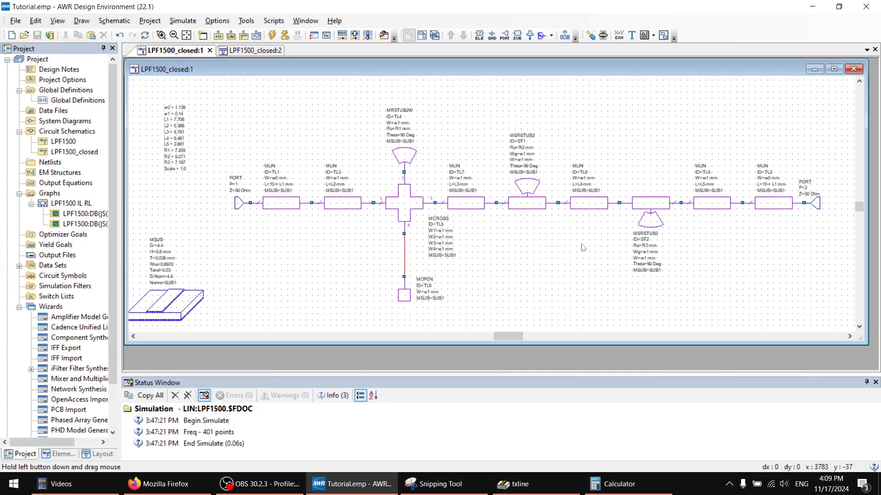
Move the MSUB substrate block and the variable equations closer to the filter circuit, and check the layout view again.
{"action": "left_click_drag", "start_coordinate": [158, 303], "coordinate": [216, 290]}
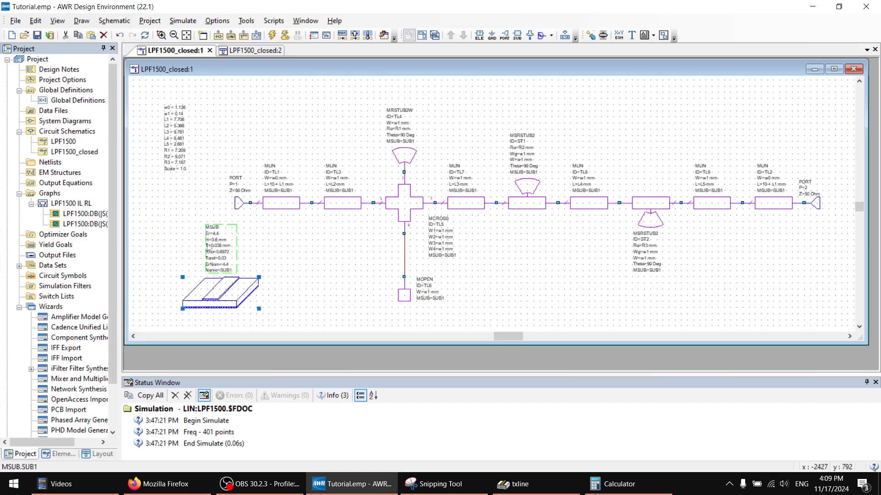
{"action": "left_click_drag", "start_coordinate": [170, 151], "coordinate": [213, 137]}
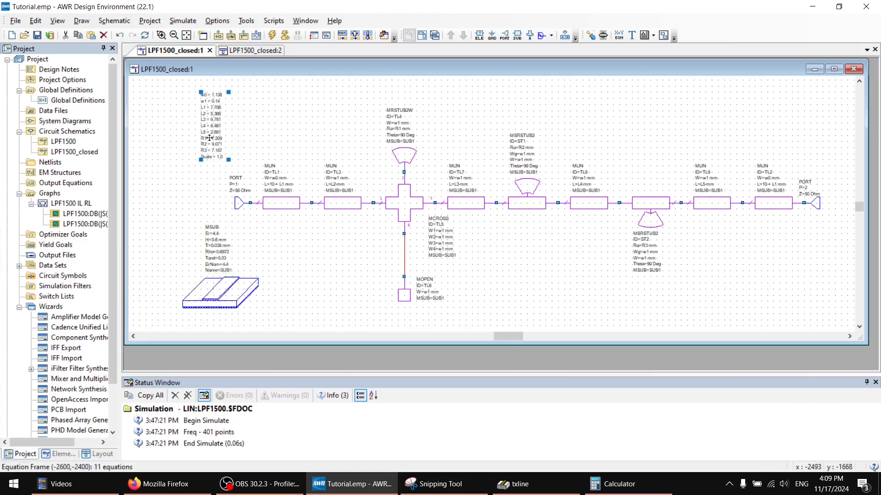
{"action": "middle_click_drag", "start_coordinate": [647, 182], "coordinate": [606, 175]}
{"action": "left_click", "coordinate": [420, 40]}
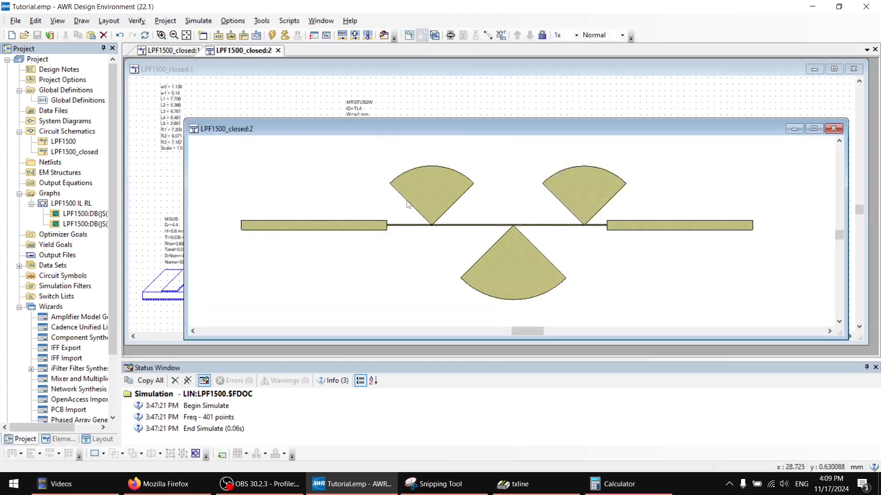
{"action": "left_click", "coordinate": [480, 94]}
Create a rectangular graph named LPF_1500_closed_Form and enlarge its window to fill the workspace.
{"action": "left_click", "coordinate": [54, 196]}
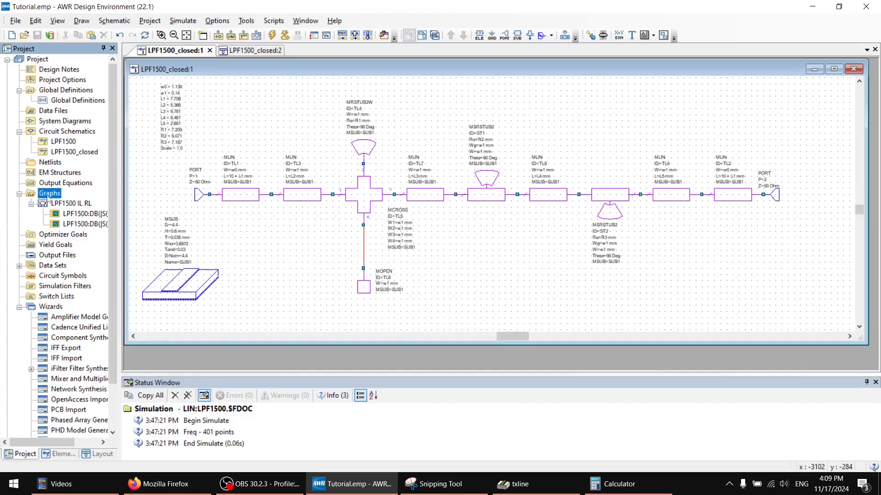
{"action": "right_click", "coordinate": [48, 197]}
{"action": "left_click", "coordinate": [70, 202]}
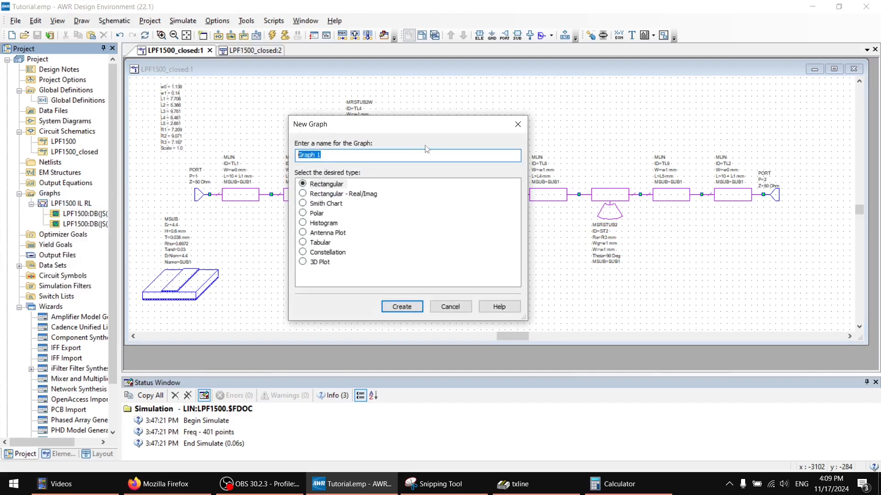
{"action": "type", "text": "1"}
{"action": "key", "text": "BackSpace"}
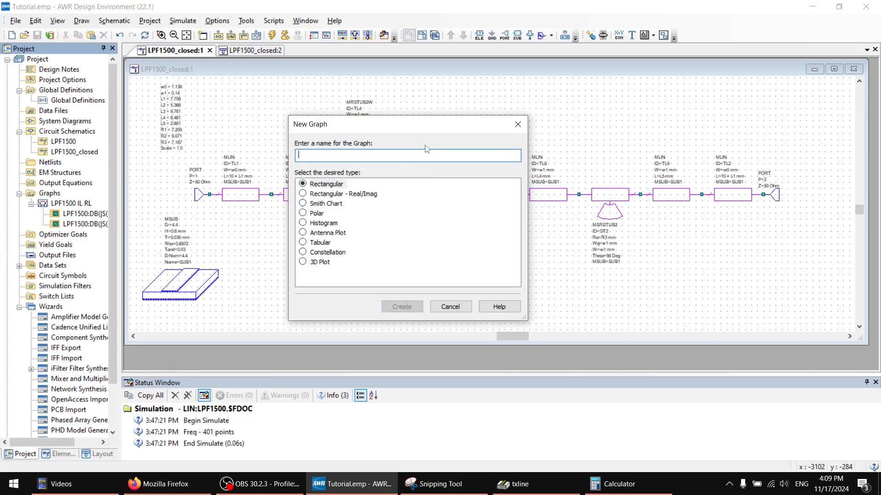
{"action": "type", "text": "LPF_1500_closed_Form"}
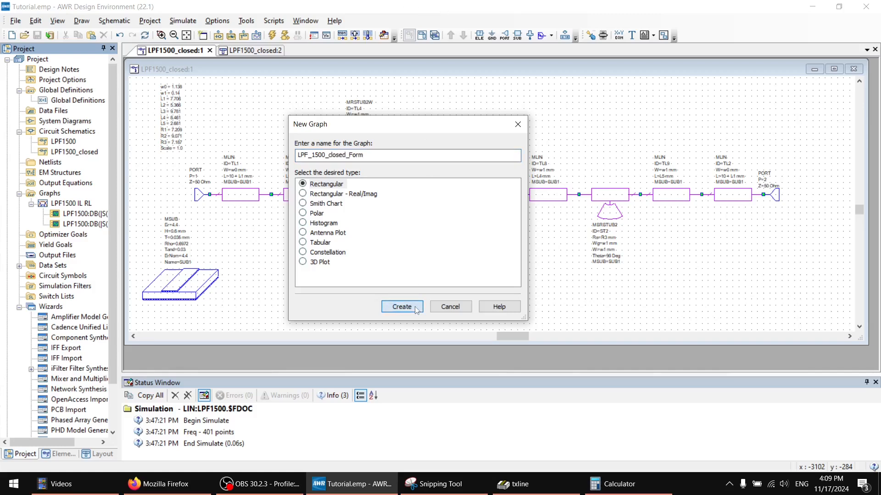
{"action": "left_click", "coordinate": [401, 307]}
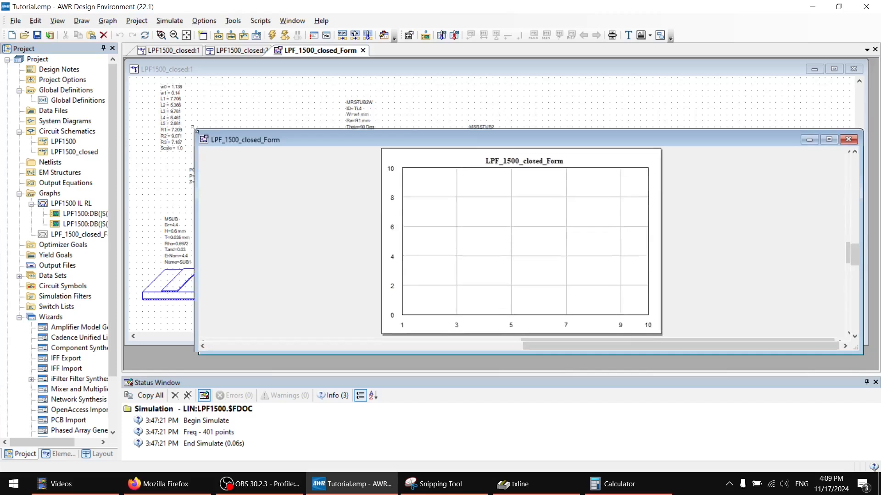
{"action": "left_click_drag", "start_coordinate": [194, 130], "coordinate": [125, 62]}
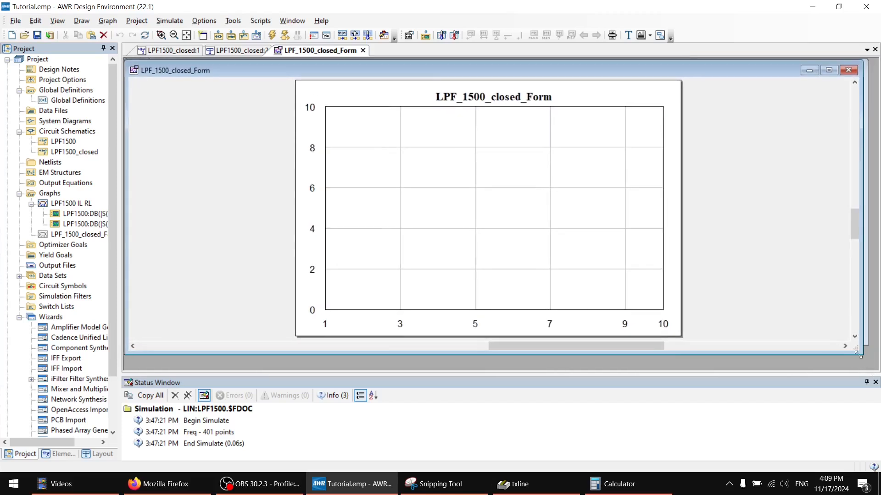
Add the S(2,1) magnitude in dB, with LPF1500_closed as data source, to the LPF_1500_closed_Form graph.
{"action": "left_click_drag", "start_coordinate": [856, 353], "coordinate": [848, 365]}
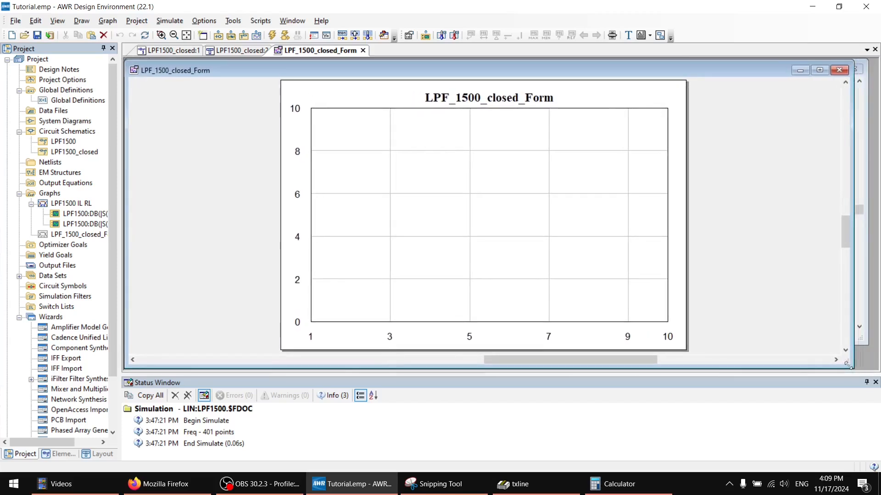
{"action": "left_click", "coordinate": [73, 236]}
{"action": "right_click", "coordinate": [74, 235]}
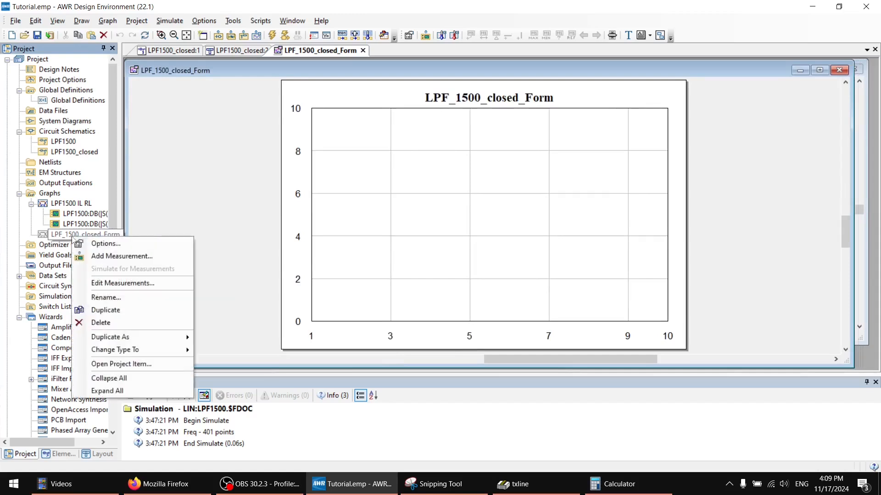
{"action": "left_click", "coordinate": [114, 260]}
{"action": "left_click_drag", "start_coordinate": [156, 53], "coordinate": [283, 137]}
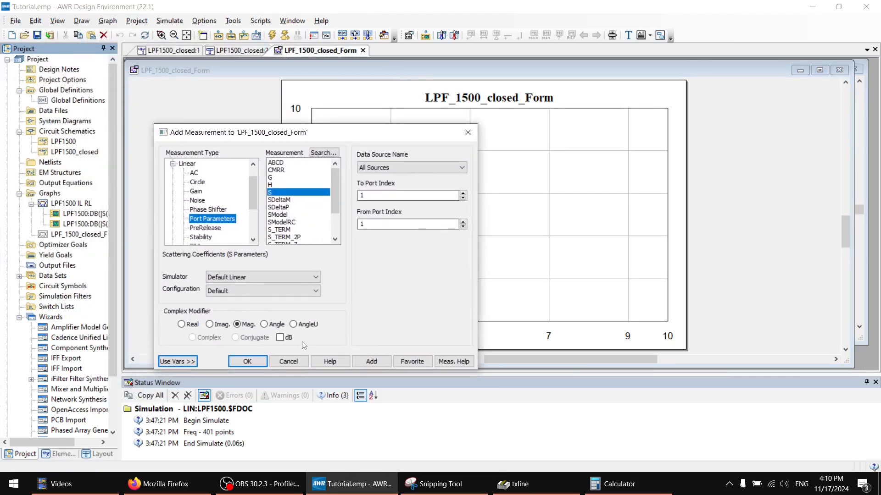
{"action": "left_click", "coordinate": [280, 338]}
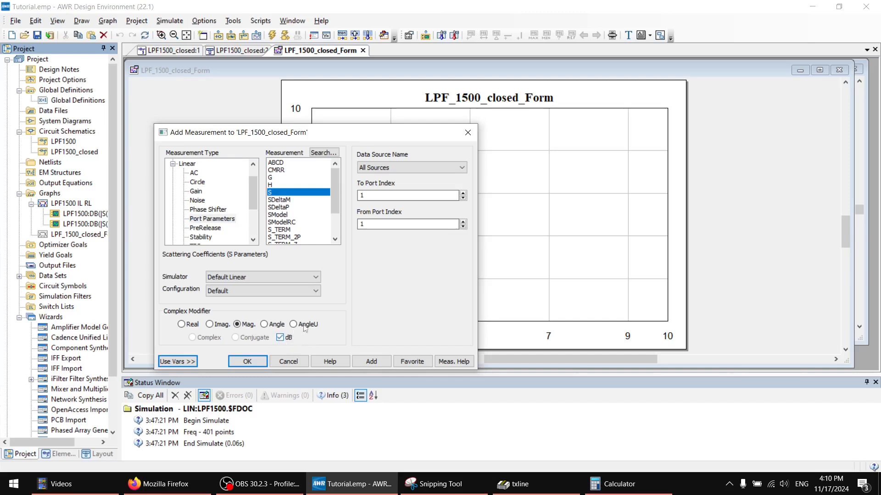
{"action": "left_click", "coordinate": [418, 170]}
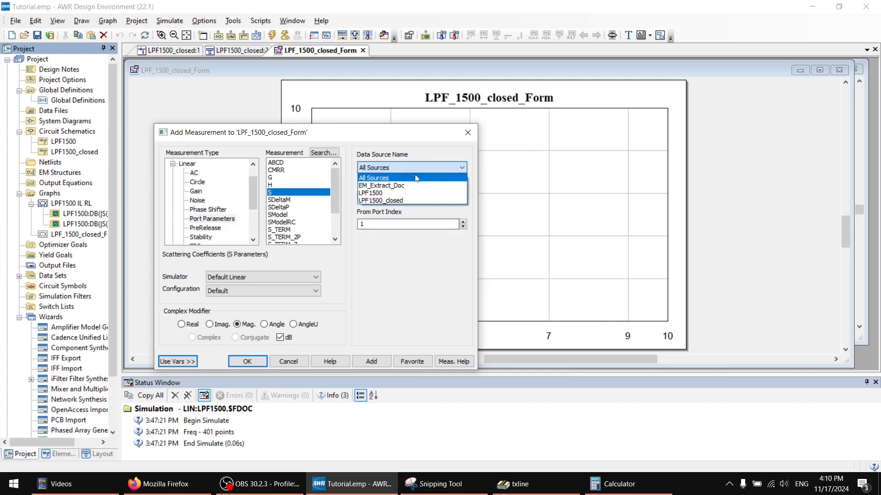
{"action": "left_click", "coordinate": [382, 202]}
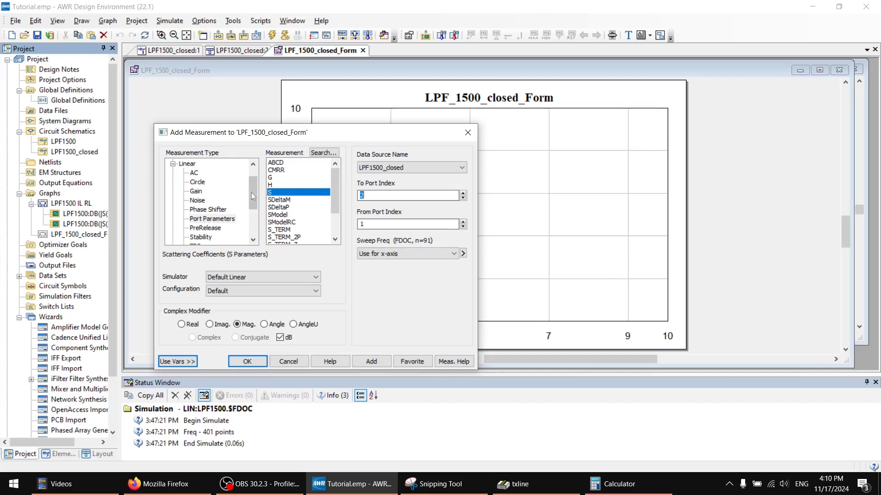
{"action": "mouse_move", "coordinate": [251, 192]}
{"action": "left_mouse_down"}
{"action": "mouse_move", "coordinate": [249, 219]}
{"action": "mouse_move", "coordinate": [257, 178]}
{"action": "mouse_move", "coordinate": [251, 215]}
{"action": "mouse_move", "coordinate": [255, 183]}
{"action": "mouse_move", "coordinate": [251, 199]}
{"action": "left_mouse_up"}
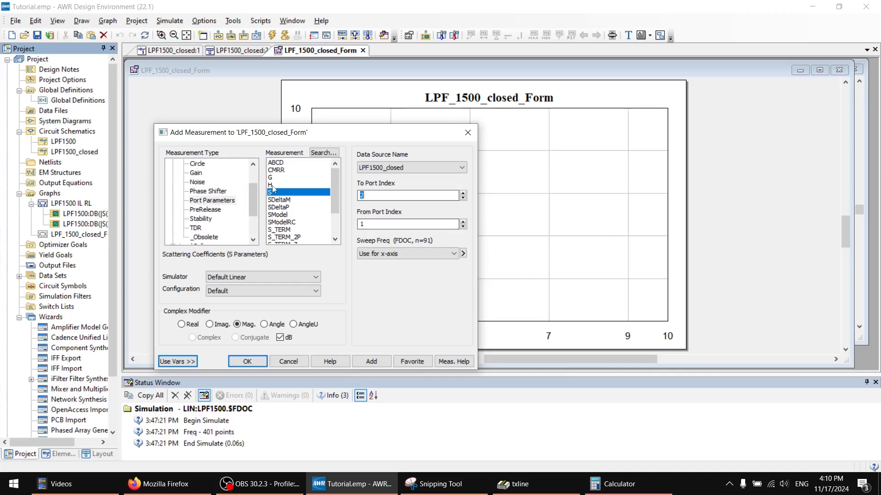
{"action": "mouse_move", "coordinate": [254, 192]}
{"action": "left_mouse_down"}
{"action": "mouse_move", "coordinate": [252, 204]}
{"action": "mouse_move", "coordinate": [250, 186]}
{"action": "mouse_move", "coordinate": [250, 196]}
{"action": "left_mouse_up"}
{"action": "left_click_drag", "start_coordinate": [340, 139], "coordinate": [329, 129]}
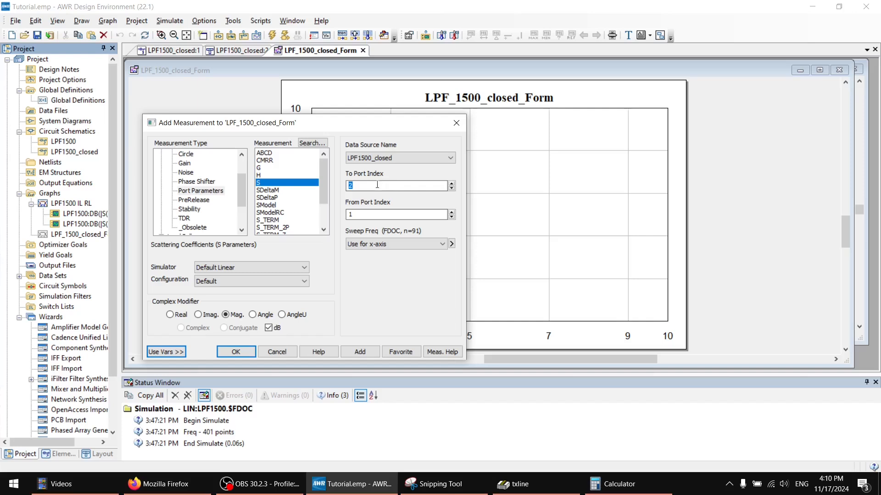
{"action": "left_click", "coordinate": [364, 349]}
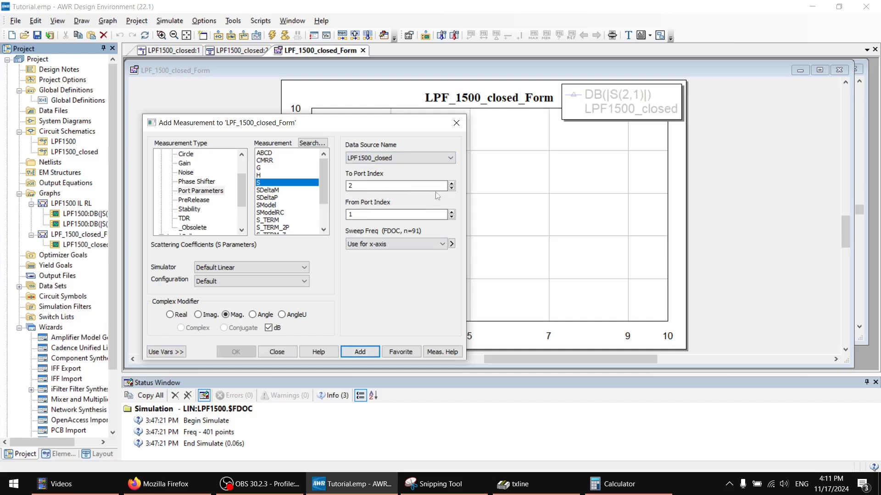
Add the S(1,1) magnitude in dB of LPF1500_closed to the same graph and finish adding measurements.
{"action": "left_click", "coordinate": [350, 184]}
{"action": "left_click", "coordinate": [365, 215]}
{"action": "left_click", "coordinate": [361, 352]}
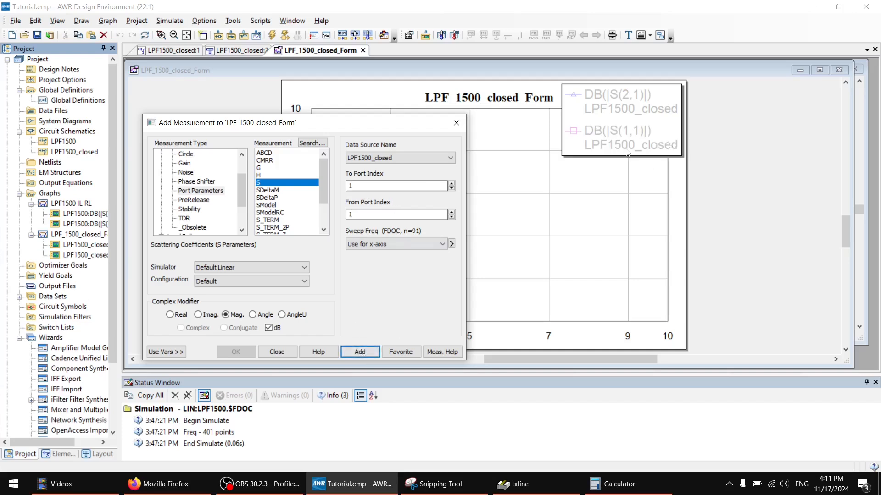
{"action": "left_click", "coordinate": [277, 353]}
Move the legend outside the plot area beside the graph and run the simulation.
{"action": "left_click", "coordinate": [617, 132]}
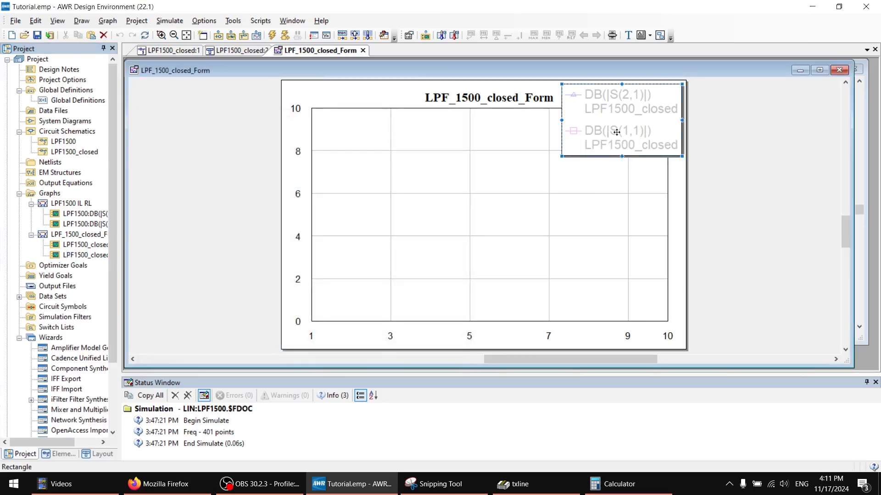
{"action": "left_click_drag", "start_coordinate": [617, 132], "coordinate": [711, 148]}
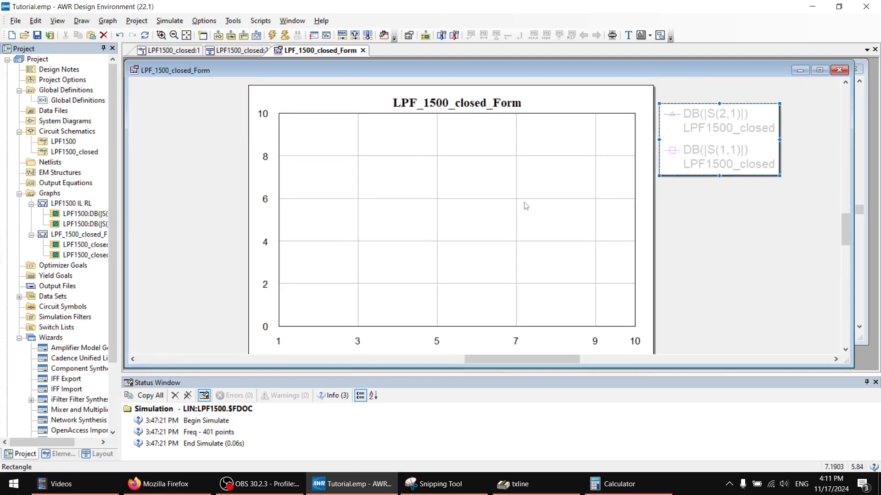
{"action": "left_click", "coordinate": [522, 209]}
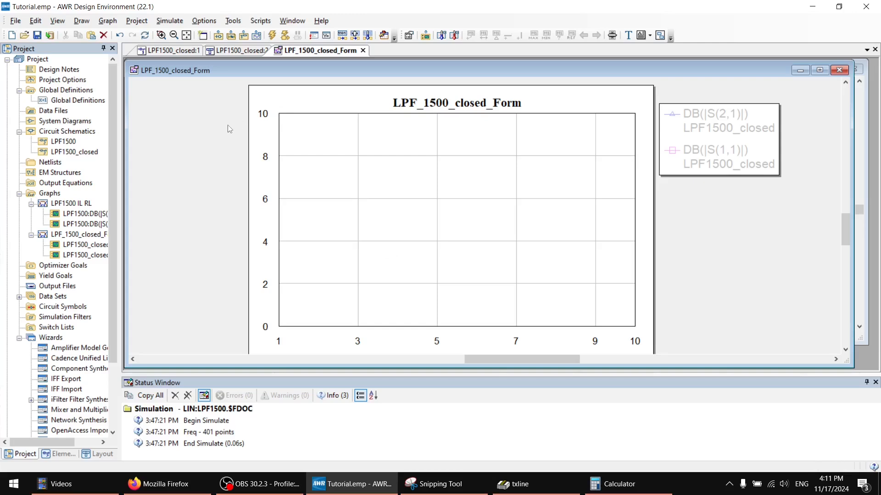
{"action": "left_click", "coordinate": [273, 37]}
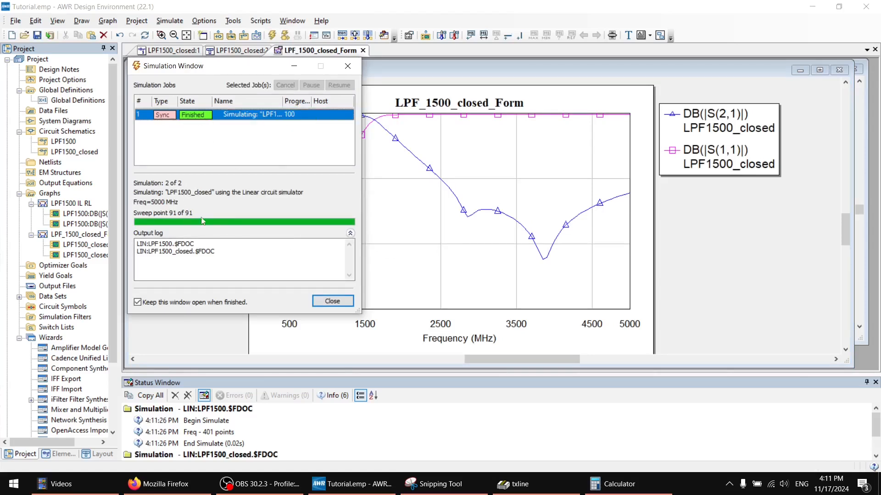
{"action": "left_click", "coordinate": [332, 301]}
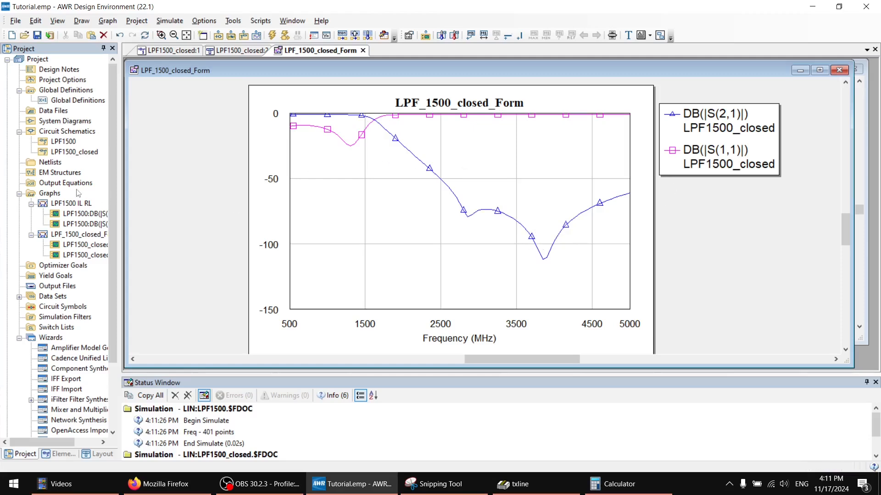
Assign the LPF1500_closed S(1,1) measurement to the Right 1 axis of the LPF_1500_closed_Form graph.
{"action": "left_click", "coordinate": [69, 204]}
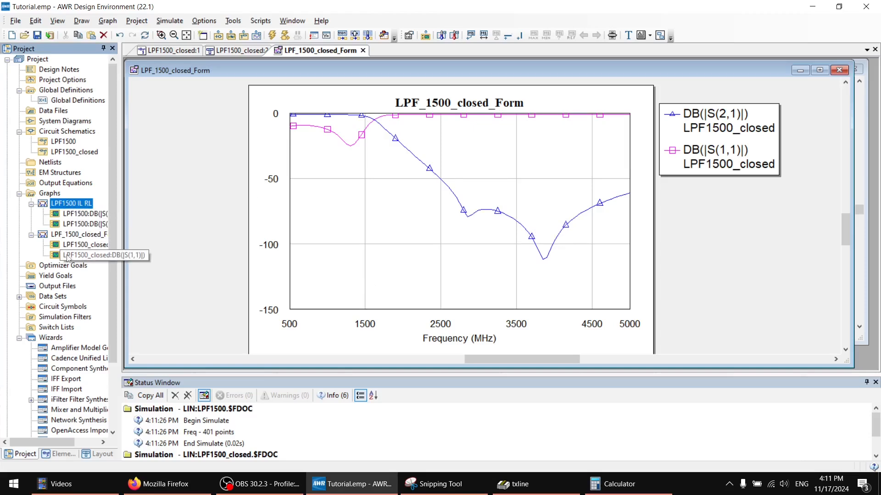
{"action": "left_click", "coordinate": [65, 238]}
{"action": "right_click", "coordinate": [69, 238]}
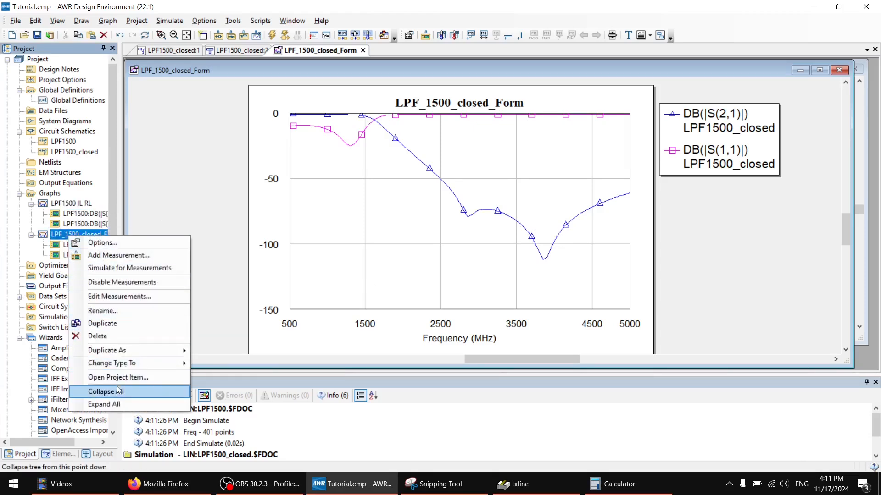
{"action": "left_click", "coordinate": [131, 243]}
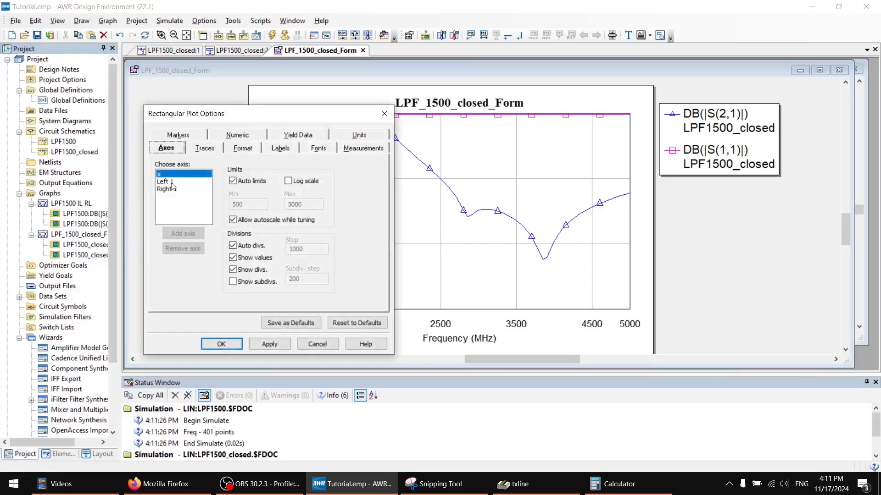
{"action": "left_click", "coordinate": [172, 181]}
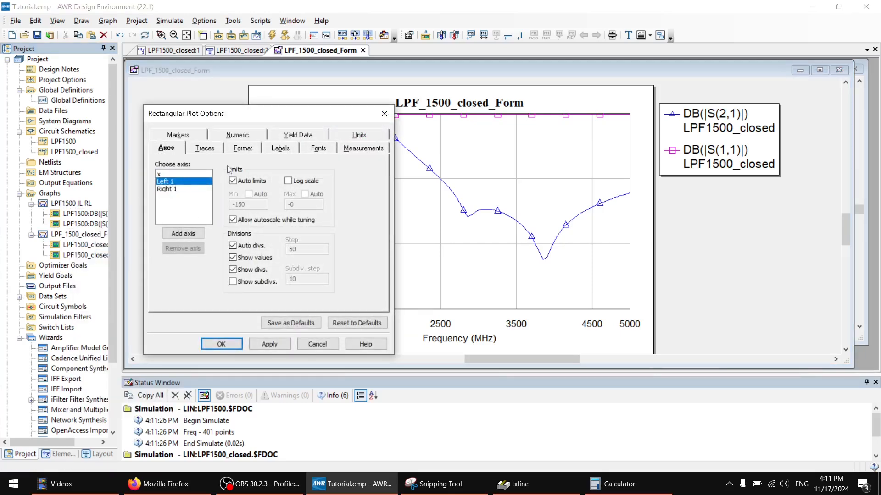
{"action": "left_click", "coordinate": [356, 149]}
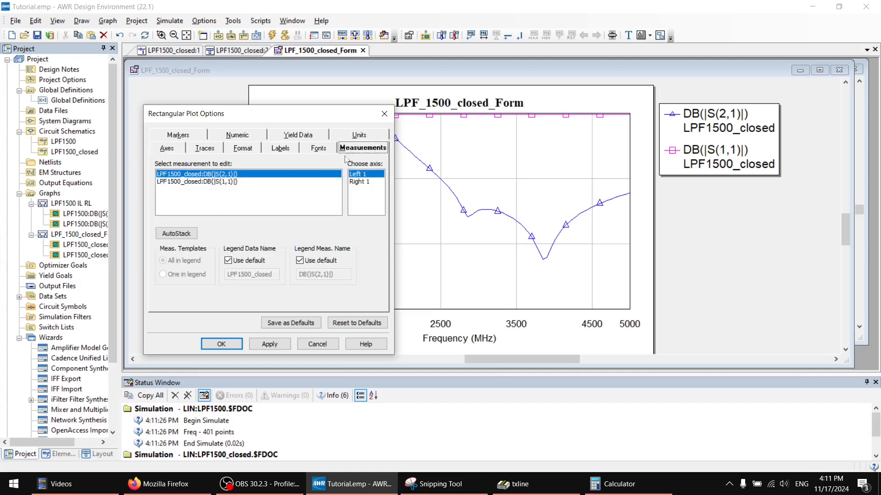
{"action": "left_click", "coordinate": [242, 182]}
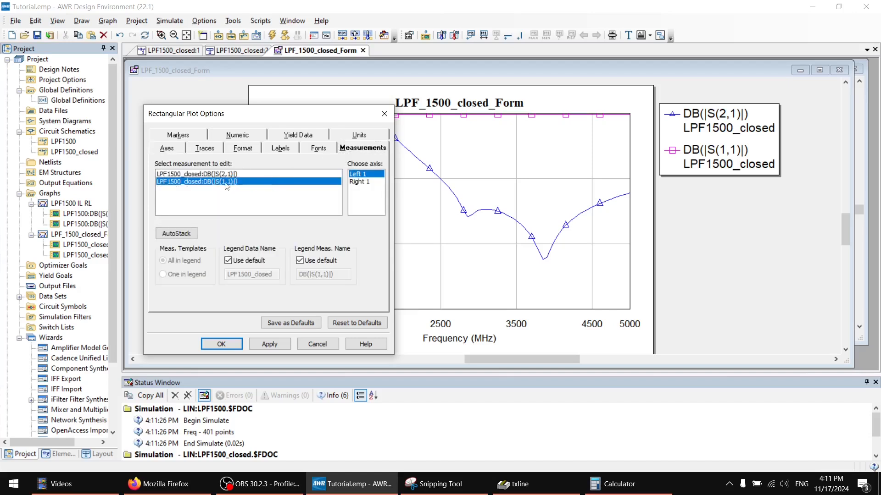
{"action": "left_click", "coordinate": [359, 181]}
{"action": "left_click", "coordinate": [270, 344]}
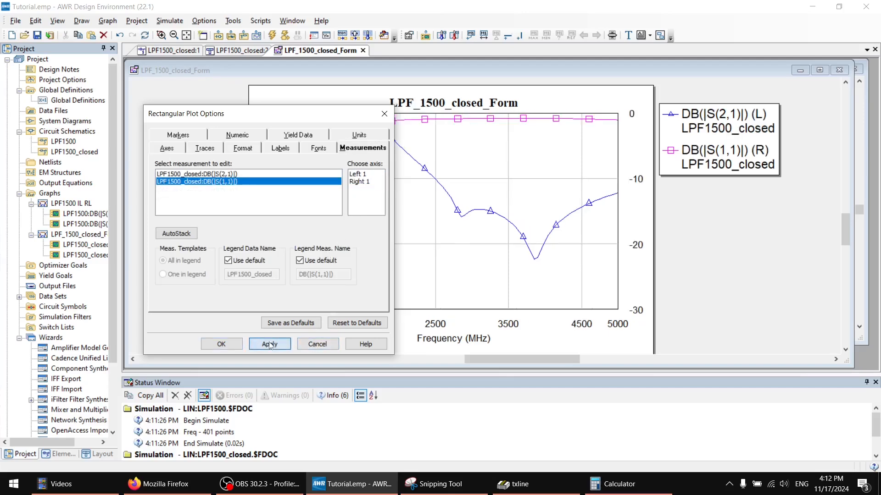
Label the graph's Left 1 axis "S21 [dB]" and apply the change.
{"action": "left_click_drag", "start_coordinate": [324, 122], "coordinate": [241, 221]}
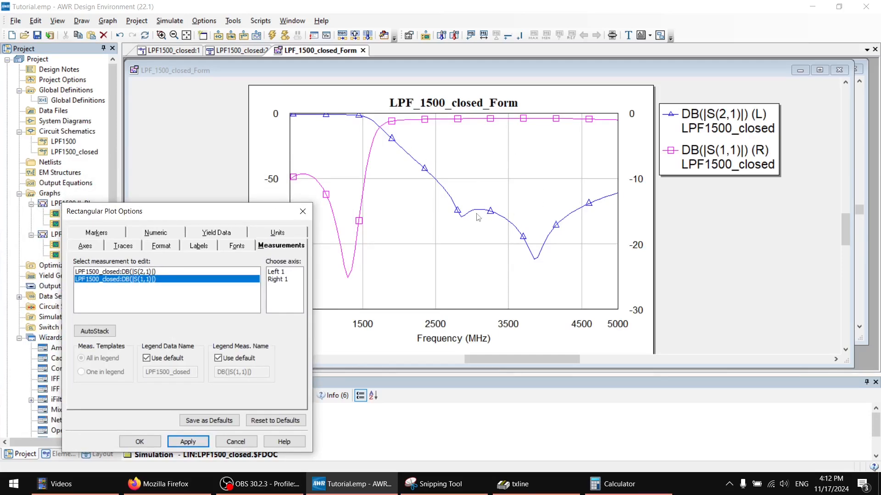
{"action": "left_click_drag", "start_coordinate": [230, 206], "coordinate": [224, 125]}
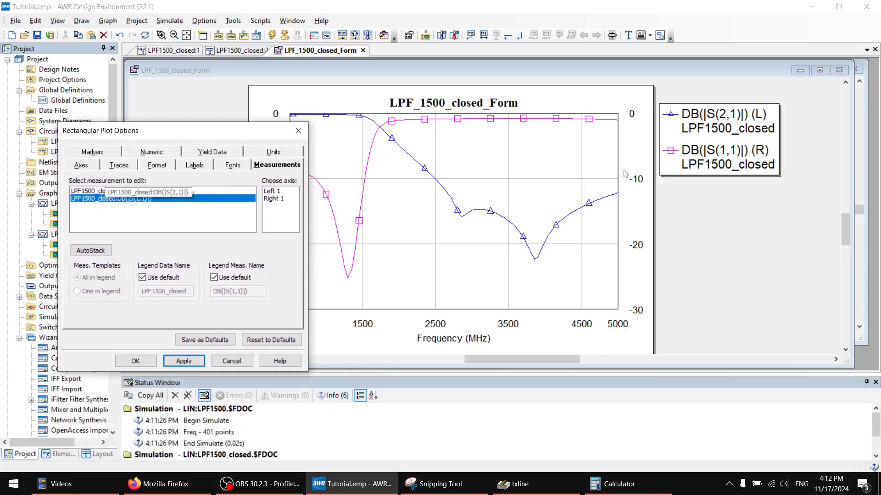
{"action": "left_click_drag", "start_coordinate": [257, 134], "coordinate": [579, 206]}
{"action": "left_click_drag", "start_coordinate": [452, 207], "coordinate": [195, 113]}
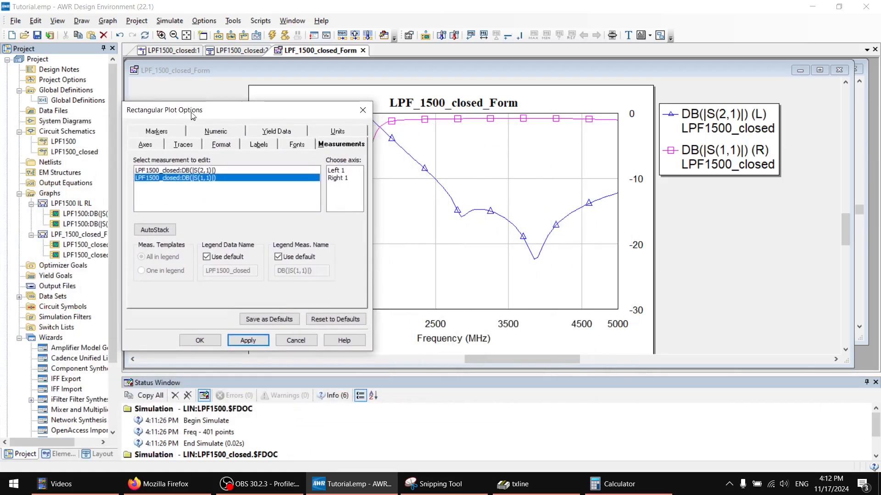
{"action": "left_click", "coordinate": [296, 146]}
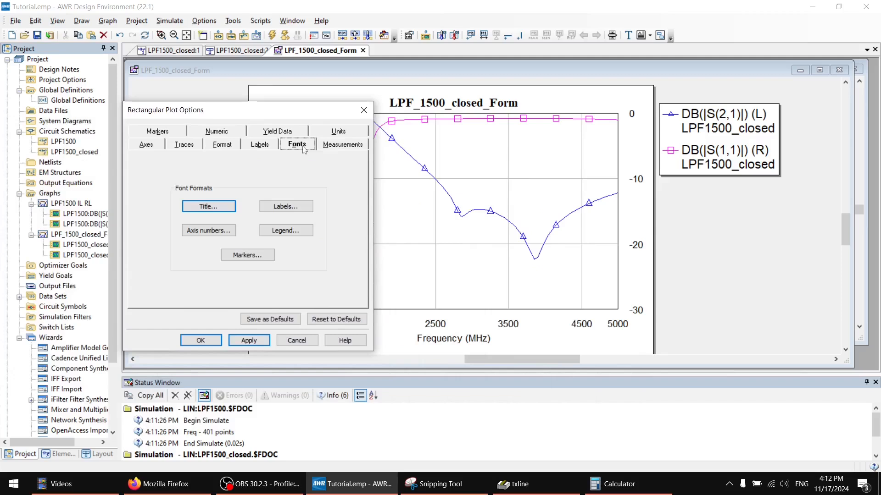
{"action": "left_click", "coordinate": [223, 146]}
{"action": "left_click", "coordinate": [259, 146]}
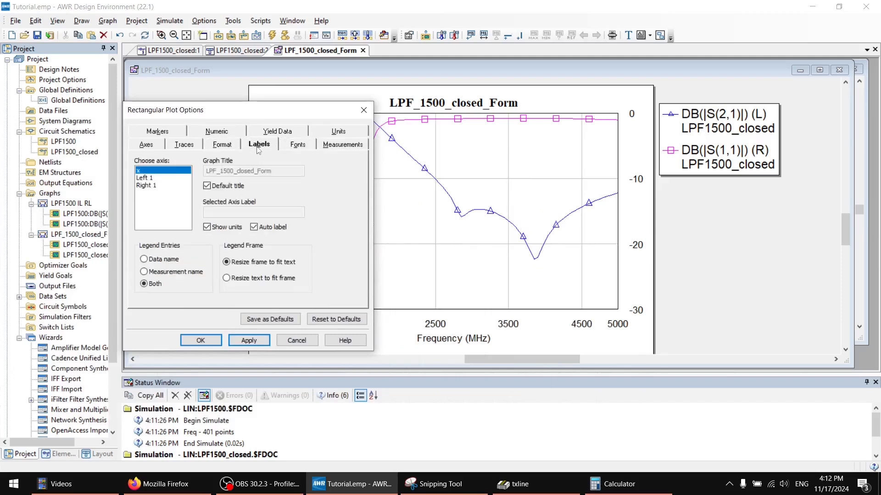
{"action": "left_click", "coordinate": [179, 177]}
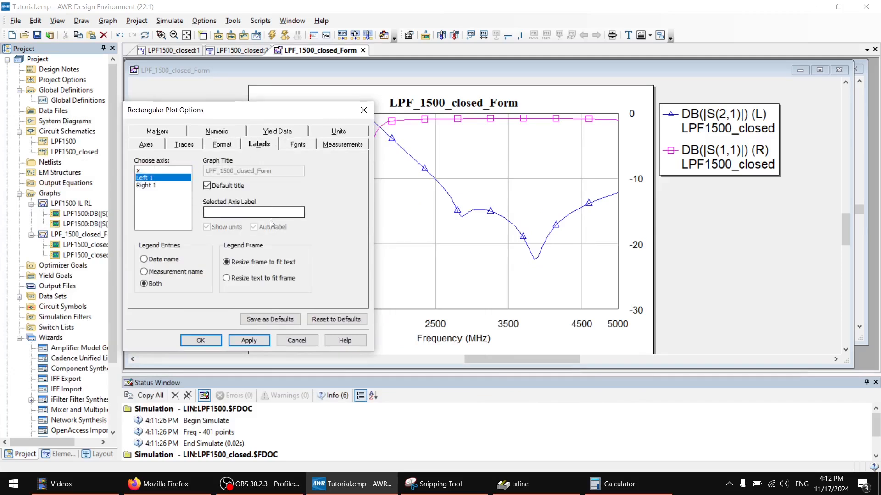
{"action": "left_click", "coordinate": [241, 211]}
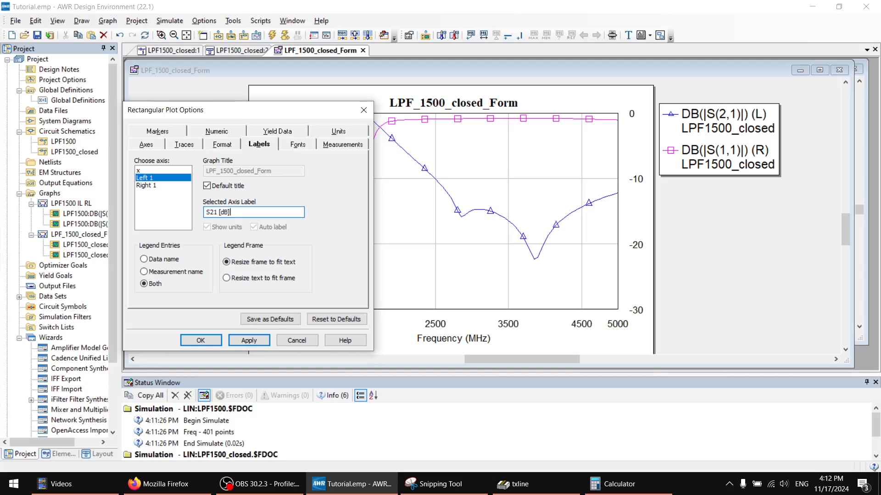
{"action": "left_click", "coordinate": [249, 341]}
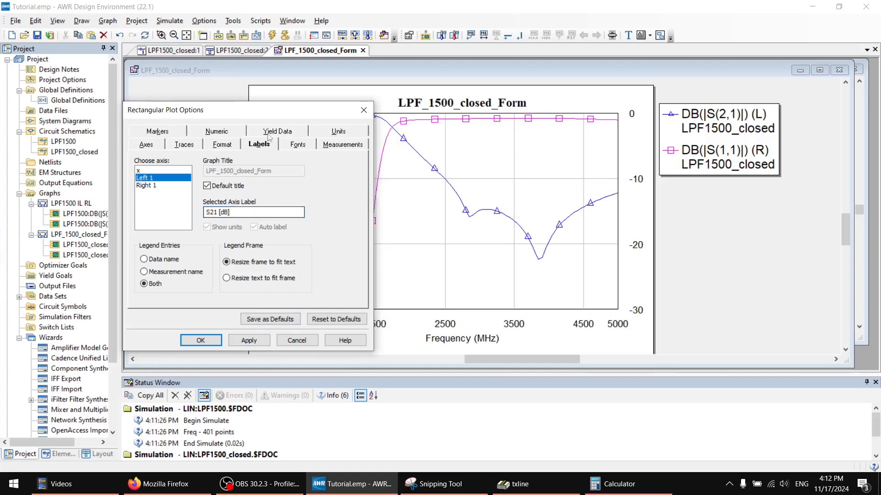
Label the graph's Right 1 axis "S11 [dB]" and apply the change.
{"action": "left_click_drag", "start_coordinate": [261, 116], "coordinate": [285, 85]}
{"action": "left_click", "coordinate": [190, 153]}
{"action": "left_click", "coordinate": [255, 180]}
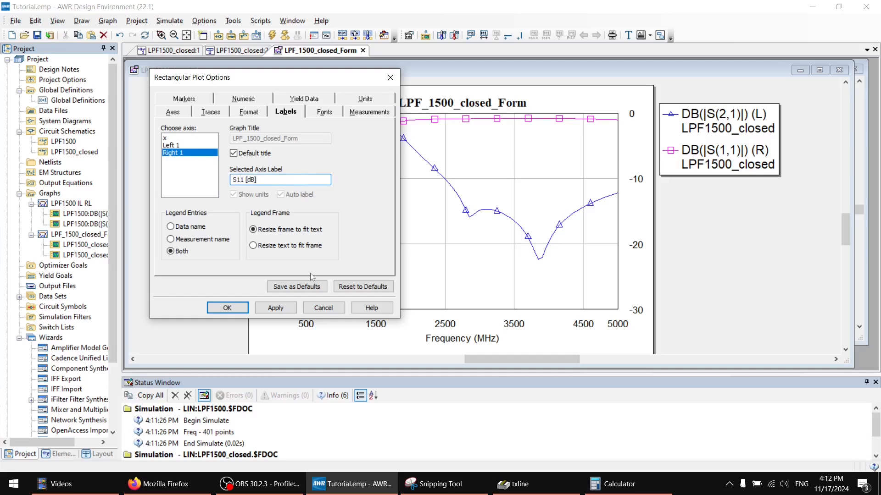
{"action": "left_click", "coordinate": [275, 307]}
Set the graph's S(1,1) trace color to blue and the S(2,1) trace color to magenta.
{"action": "left_click_drag", "start_coordinate": [310, 78], "coordinate": [324, 61]}
{"action": "left_click", "coordinate": [204, 121]}
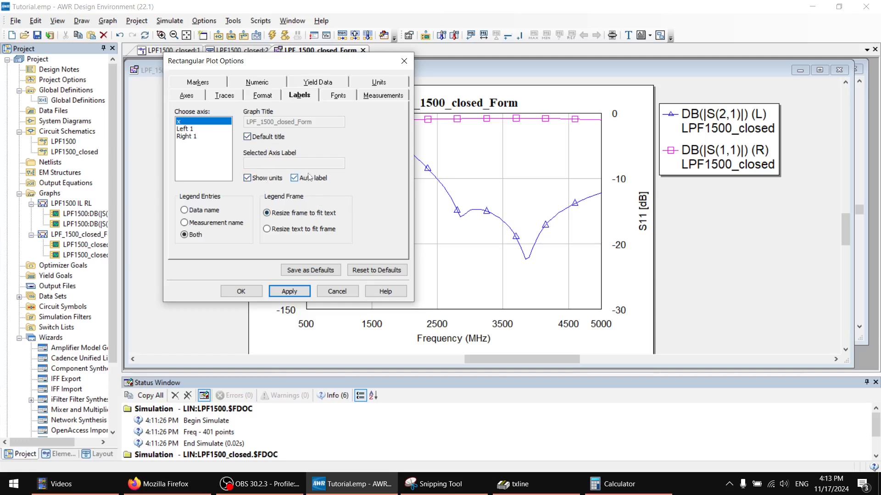
{"action": "left_click", "coordinate": [340, 98]}
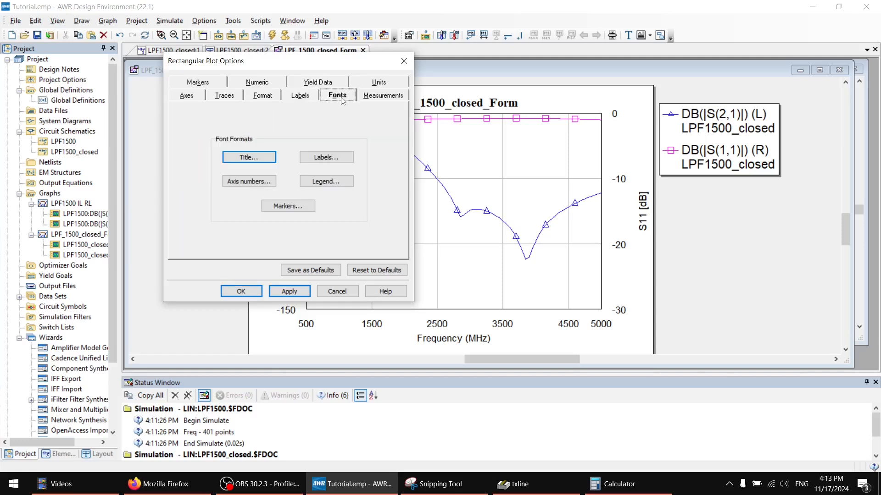
{"action": "left_click", "coordinate": [269, 99]}
{"action": "left_click", "coordinate": [224, 95]}
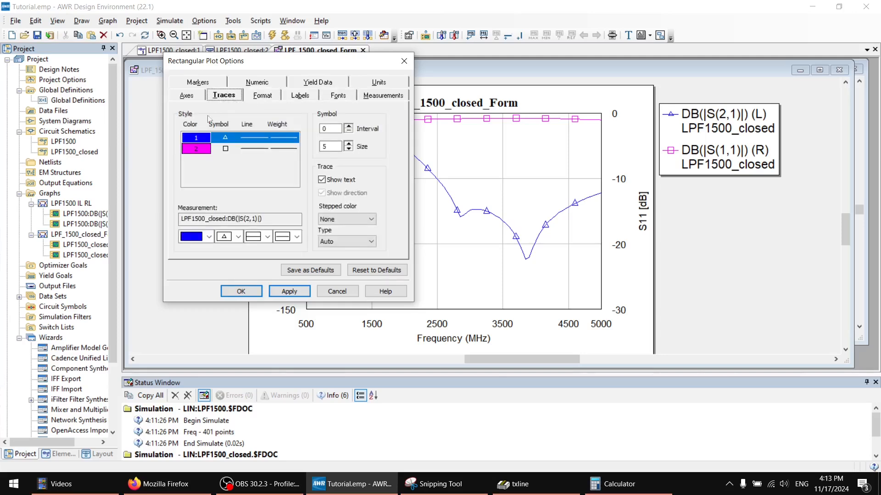
{"action": "left_click", "coordinate": [203, 151]}
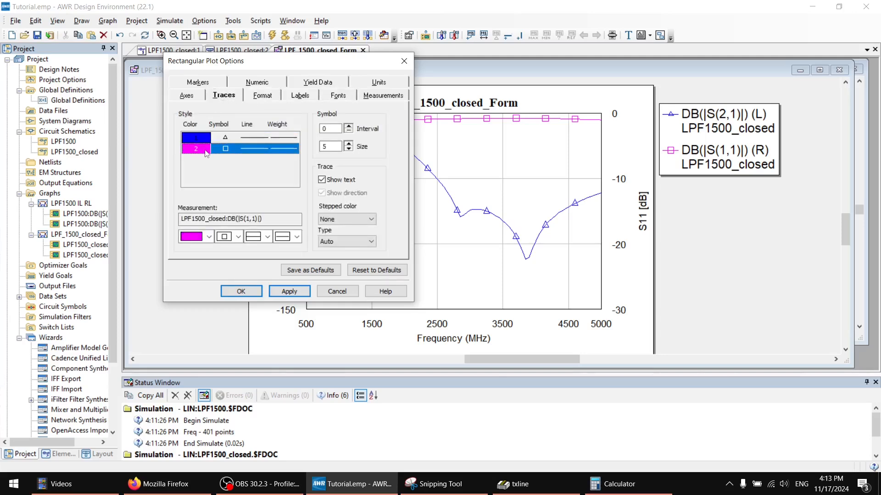
{"action": "mouse_move", "coordinate": [251, 61]}
{"action": "left_mouse_down"}
{"action": "mouse_move", "coordinate": [271, 62]}
{"action": "mouse_move", "coordinate": [106, 112]}
{"action": "mouse_move", "coordinate": [147, 109]}
{"action": "left_mouse_up"}
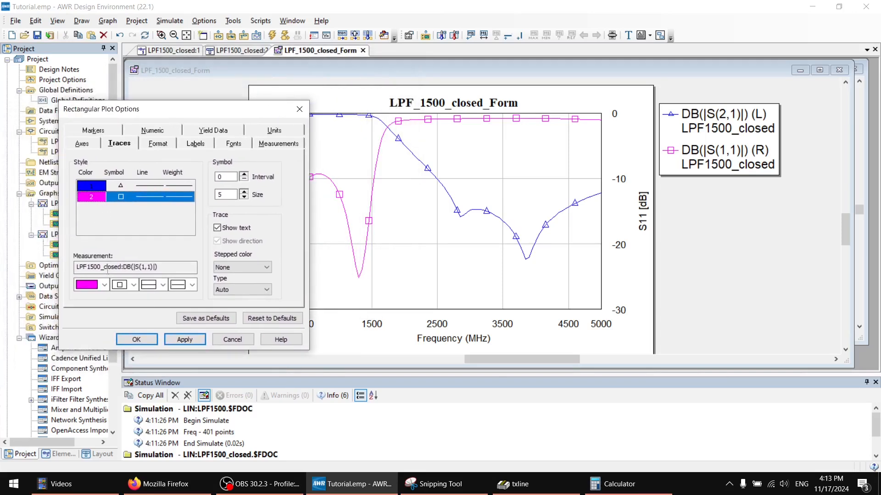
{"action": "left_click", "coordinate": [105, 285]}
{"action": "left_click", "coordinate": [100, 309]}
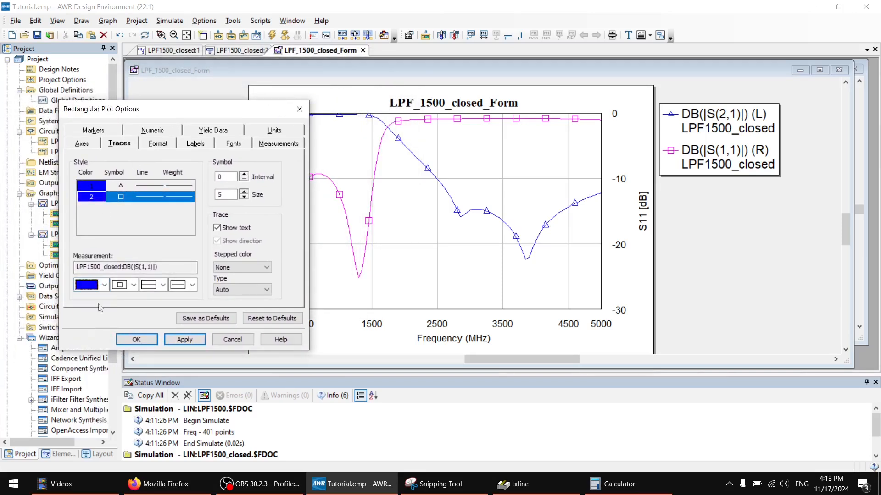
{"action": "left_click", "coordinate": [101, 185]}
{"action": "left_click", "coordinate": [105, 285]}
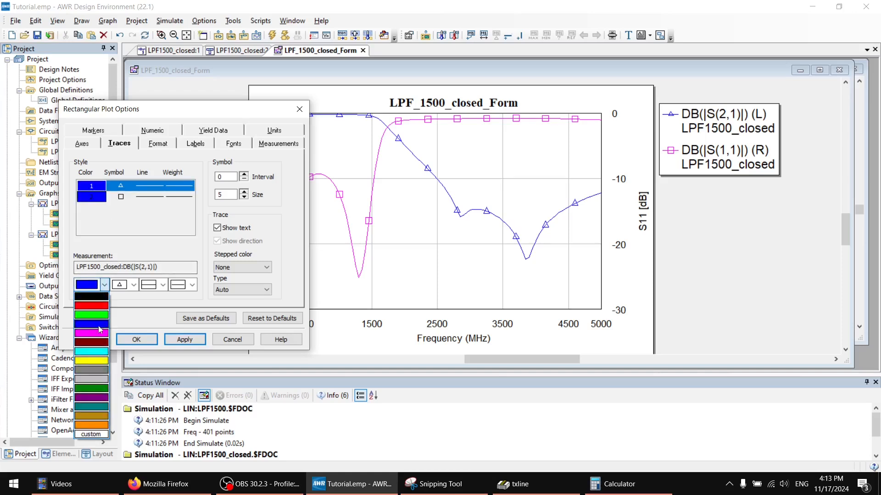
{"action": "left_click", "coordinate": [97, 333]}
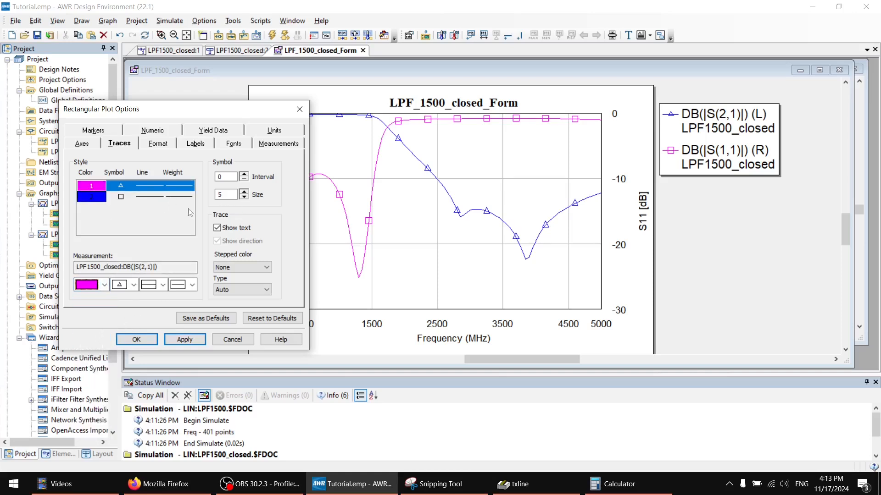
{"action": "left_click", "coordinate": [162, 285]}
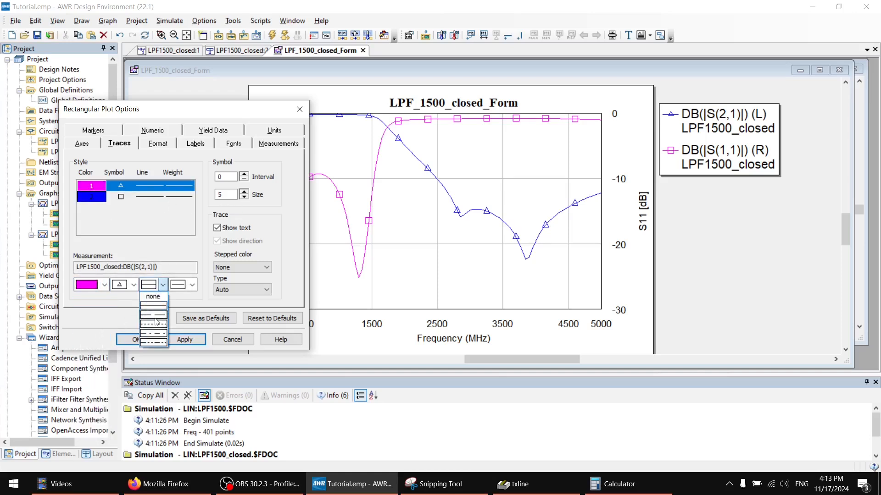
{"action": "left_click", "coordinate": [132, 289]}
{"action": "left_click", "coordinate": [132, 291]}
{"action": "left_click", "coordinate": [124, 305]}
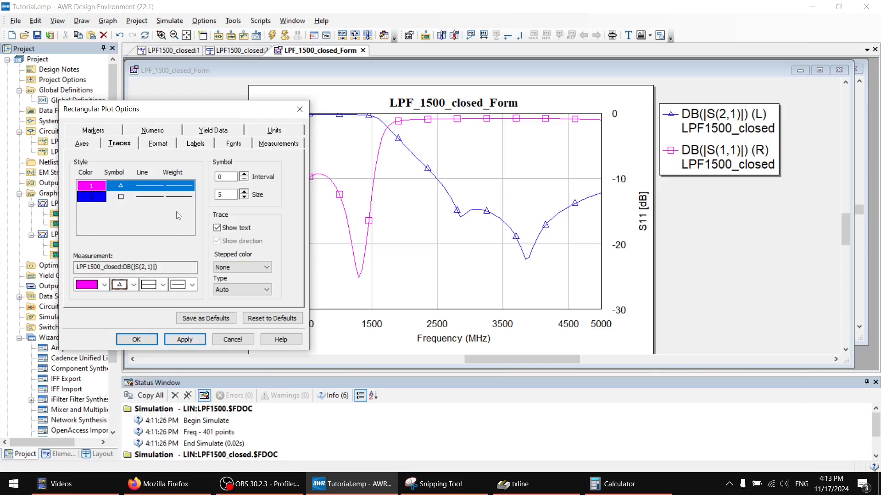
Give both the S(1,1) and S(2,1) traces a thicker line weight, apply the trace formatting and close the plot options.
{"action": "left_click", "coordinate": [175, 200]}
{"action": "left_click", "coordinate": [192, 285]}
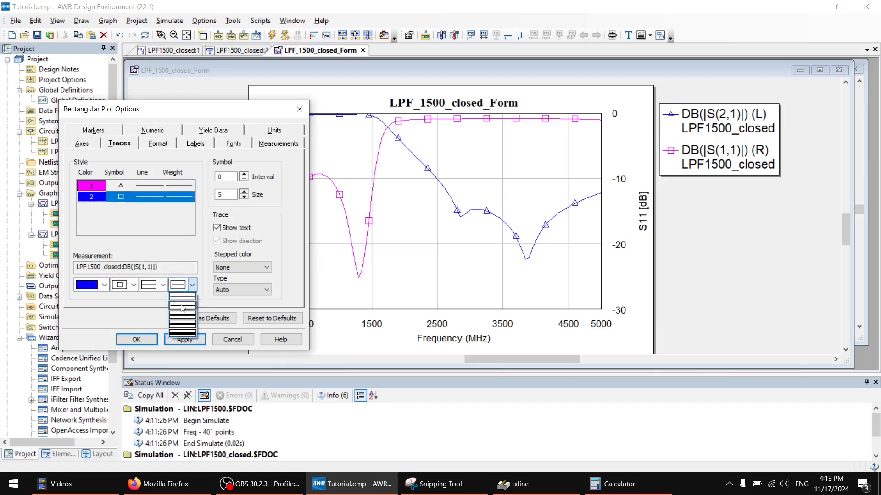
{"action": "left_click", "coordinate": [182, 309]}
{"action": "left_click", "coordinate": [181, 186]}
{"action": "left_click", "coordinate": [192, 285]}
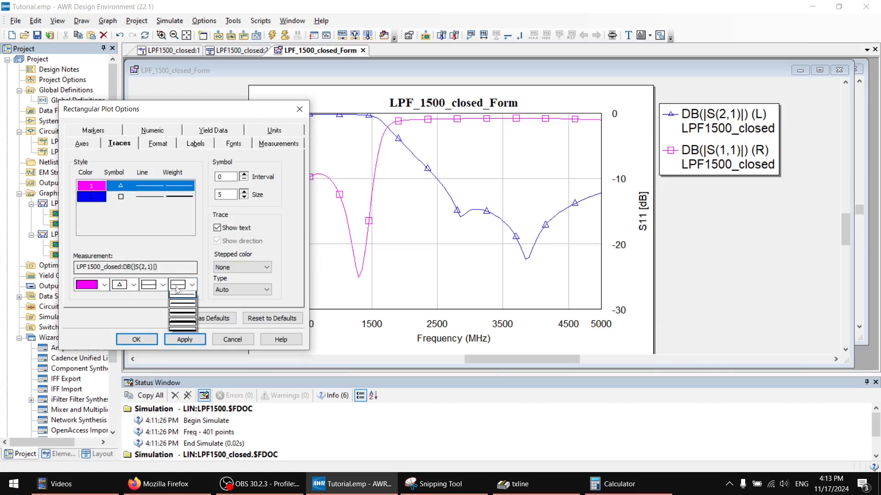
{"action": "left_click", "coordinate": [187, 311]}
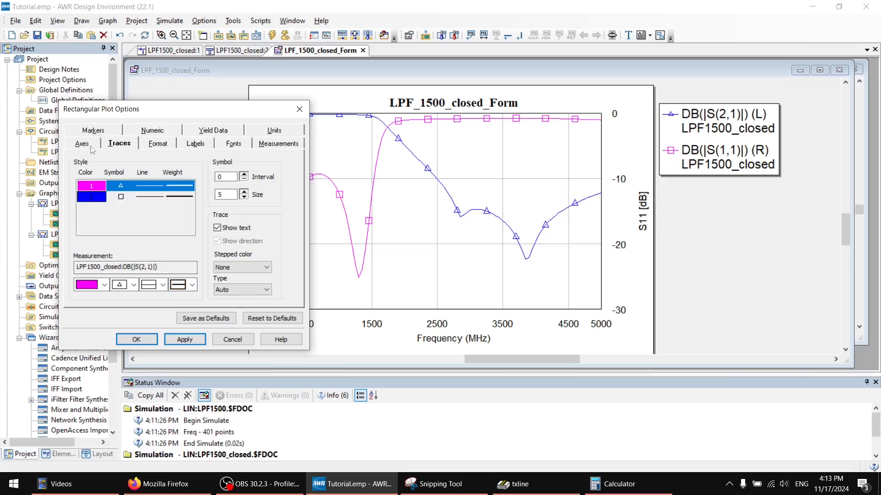
{"action": "left_click", "coordinate": [102, 133]}
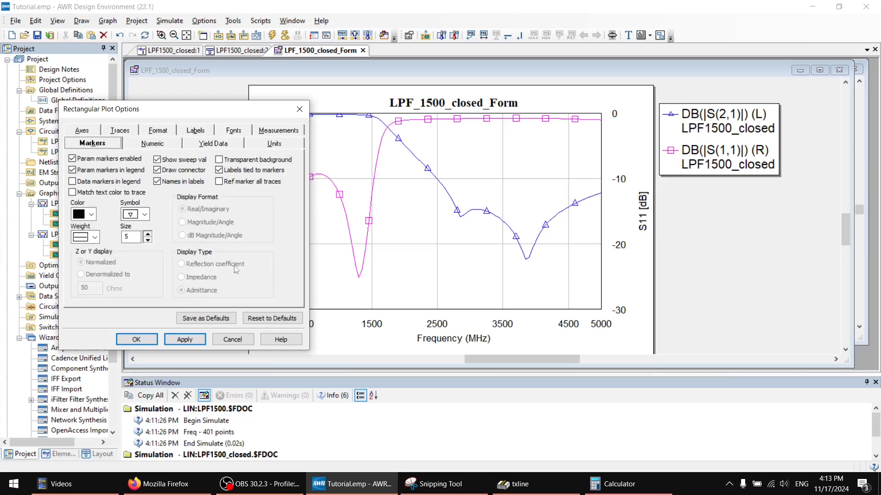
{"action": "left_click", "coordinate": [191, 347]}
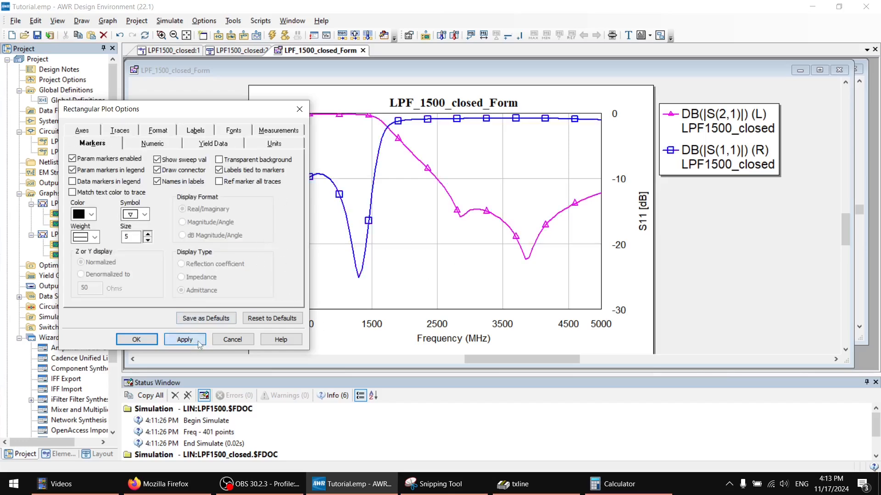
{"action": "left_click", "coordinate": [145, 340]}
Add a marker on the S(2,1) trace at about 1543 MHz and place its label beside the Left 1 axis.
{"action": "right_click", "coordinate": [373, 199]}
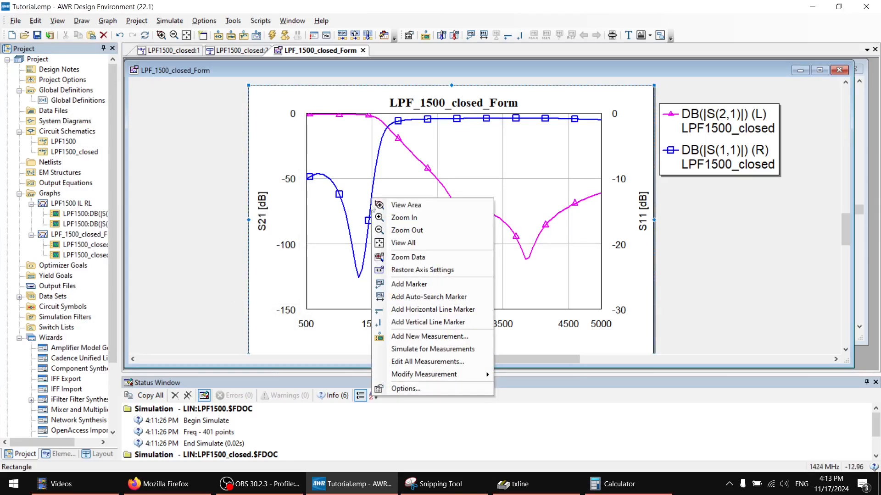
{"action": "left_click", "coordinate": [390, 284]}
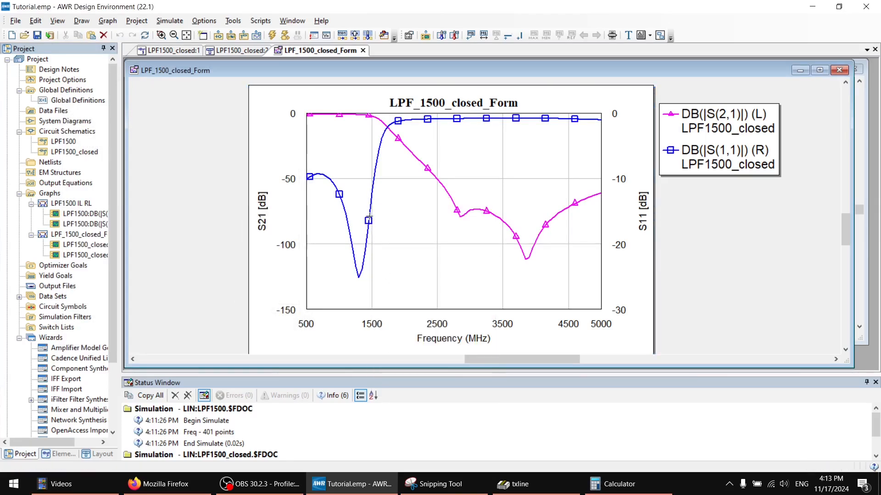
{"action": "left_click", "coordinate": [402, 141]}
{"action": "mouse_move", "coordinate": [401, 141]}
{"action": "left_mouse_down"}
{"action": "mouse_move", "coordinate": [345, 97]}
{"action": "mouse_move", "coordinate": [280, 136]}
{"action": "mouse_move", "coordinate": [278, 151]}
{"action": "left_mouse_up"}
{"action": "left_click", "coordinate": [407, 108]}
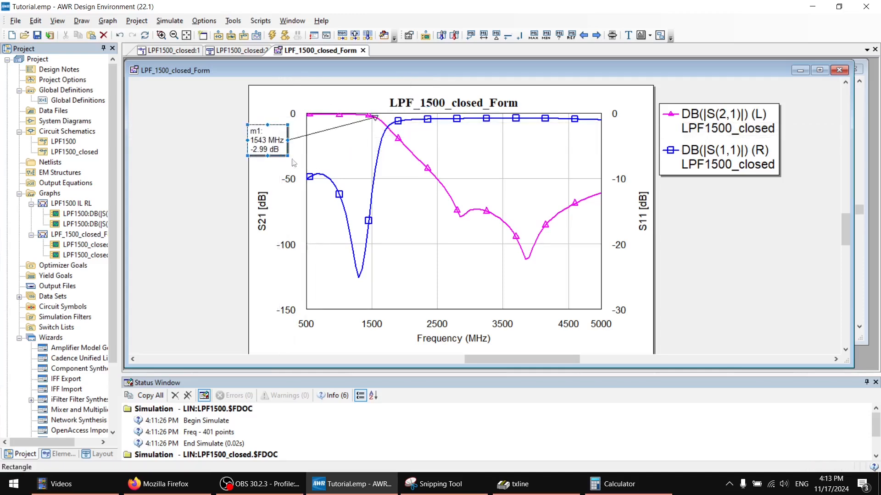
Add a Min auto-search marker to the S(1,1) trace and position its label beside the dip.
{"action": "right_click", "coordinate": [341, 202]}
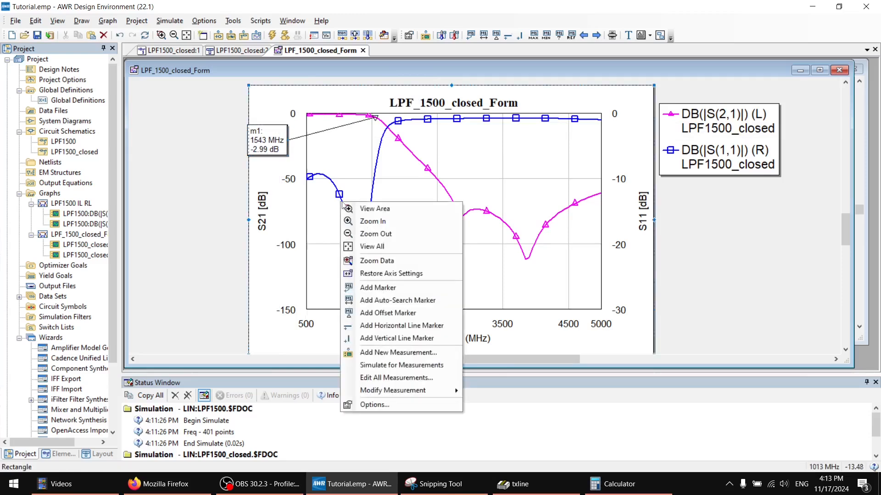
{"action": "left_click", "coordinate": [419, 300]}
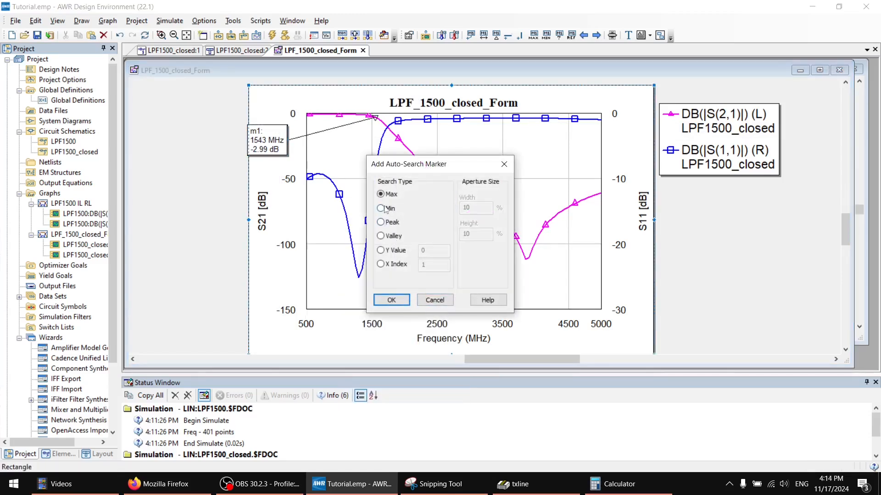
{"action": "left_click_drag", "start_coordinate": [424, 168], "coordinate": [485, 184]}
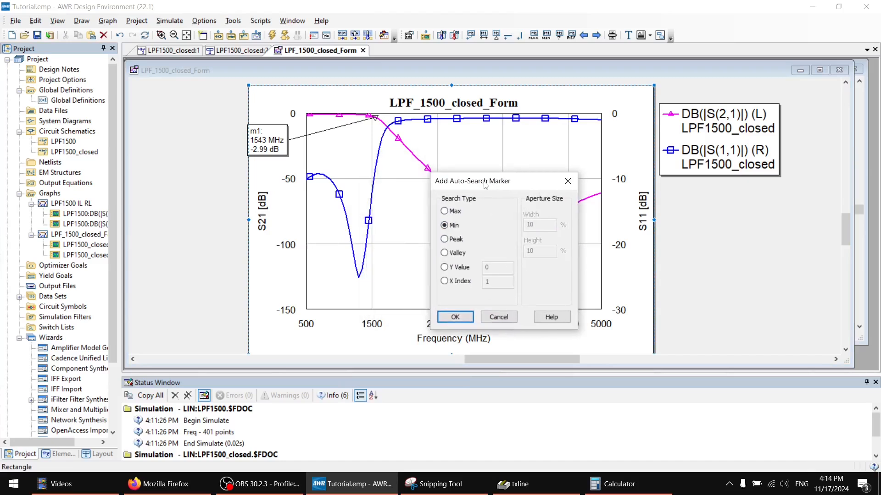
{"action": "left_click", "coordinate": [455, 317]}
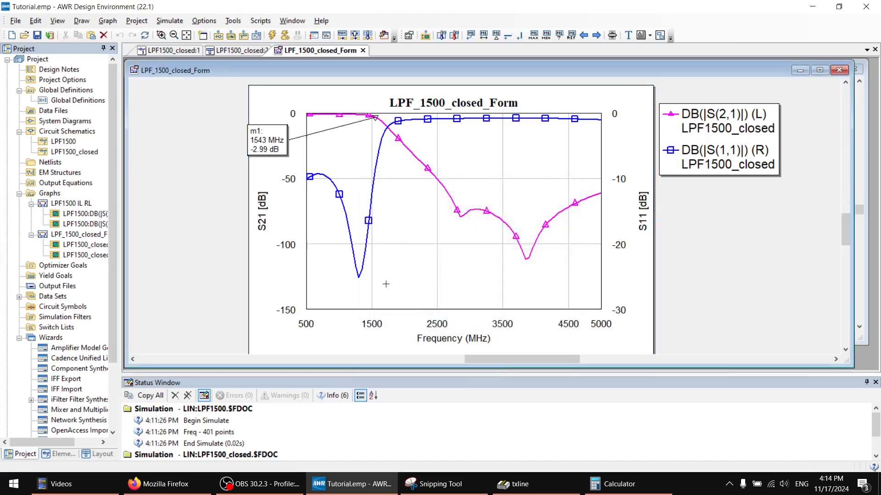
{"action": "left_click", "coordinate": [372, 198]}
{"action": "left_click_drag", "start_coordinate": [389, 262], "coordinate": [418, 302]}
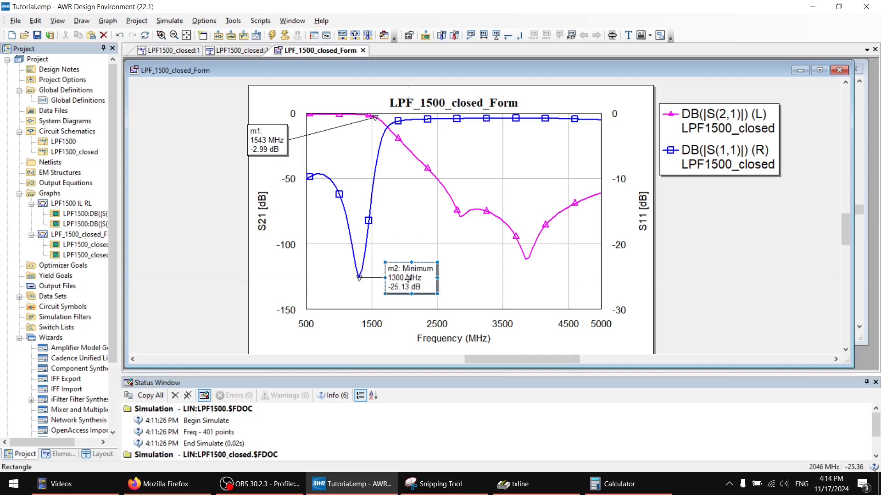
{"action": "right_click", "coordinate": [455, 205]}
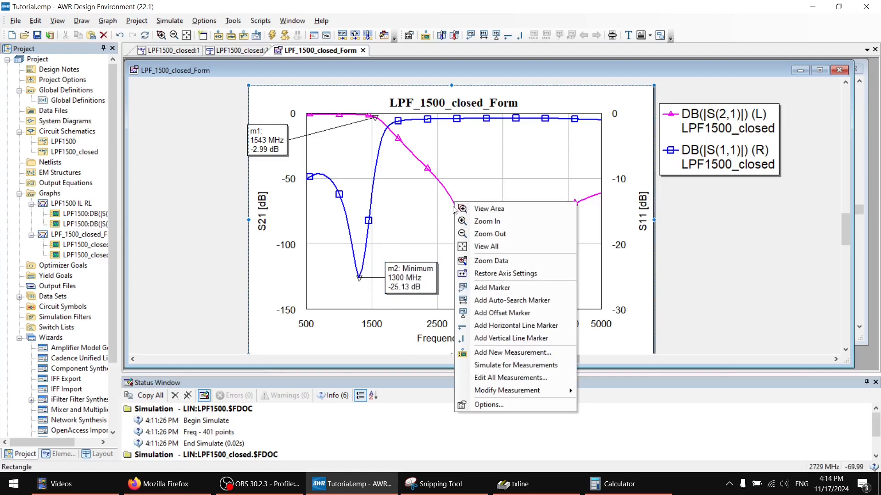
{"action": "left_click", "coordinate": [539, 300]}
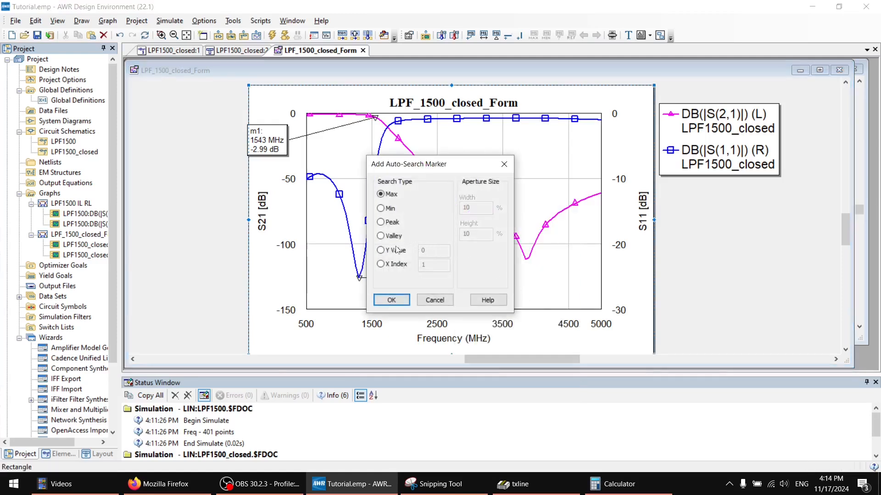
{"action": "left_click", "coordinate": [437, 302]}
Nudge the S(2,1) marker m1's label slightly inward so it sits inside the graph frame.
{"action": "left_click", "coordinate": [281, 140]}
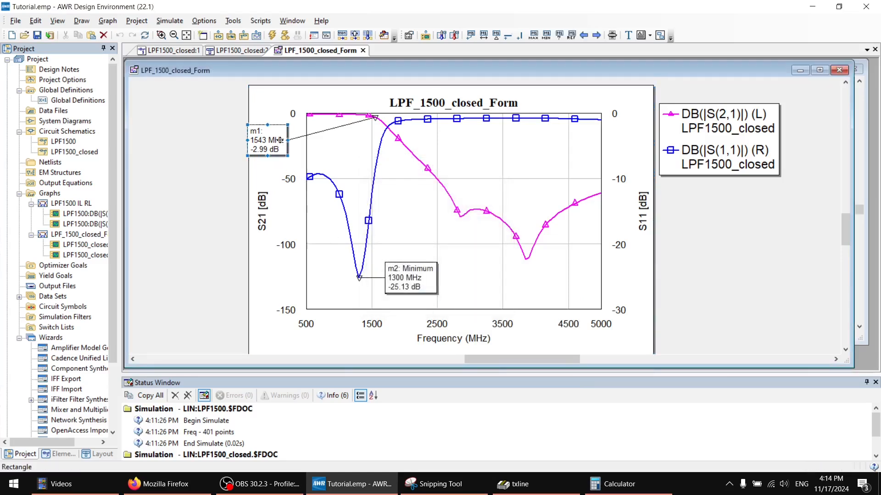
{"action": "mouse_move", "coordinate": [273, 140]}
{"action": "left_mouse_down"}
{"action": "mouse_move", "coordinate": [284, 142]}
{"action": "mouse_move", "coordinate": [267, 142]}
{"action": "left_mouse_up"}
{"action": "left_click", "coordinate": [307, 212]}
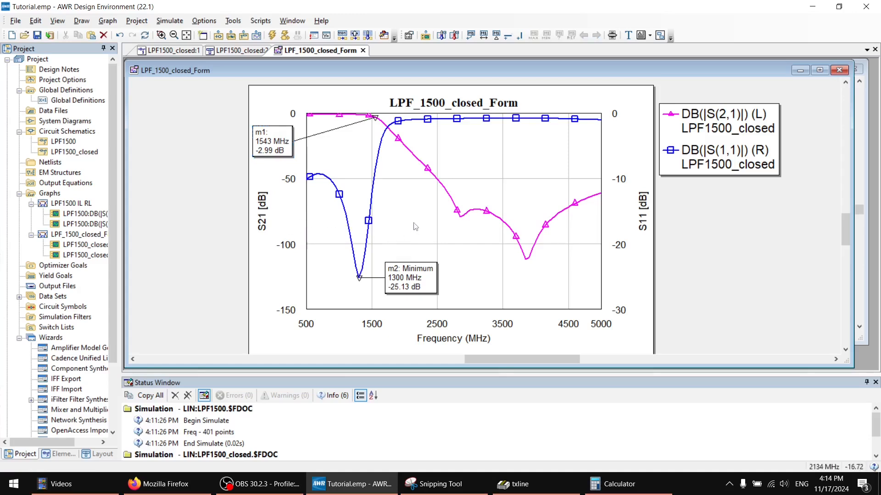
{"action": "middle_click_drag", "start_coordinate": [413, 222], "coordinate": [403, 220]}
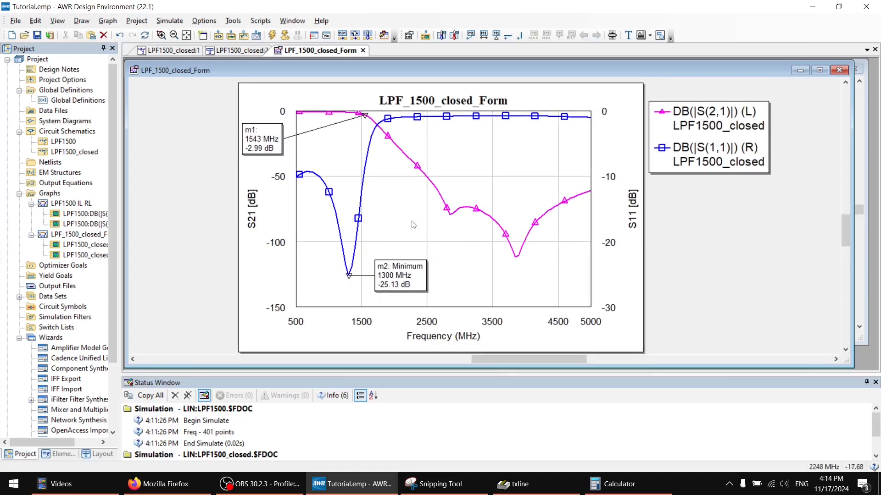
{"action": "mouse_move", "coordinate": [427, 181]}
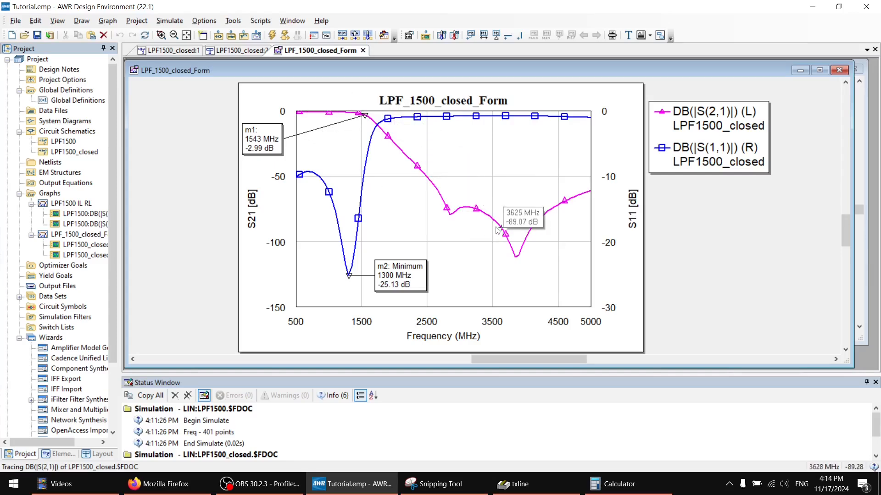
Review the LPF1500_closed layout and schematic, and return to the LPF_1500_closed_Form graph.
{"action": "left_click", "coordinate": [230, 54]}
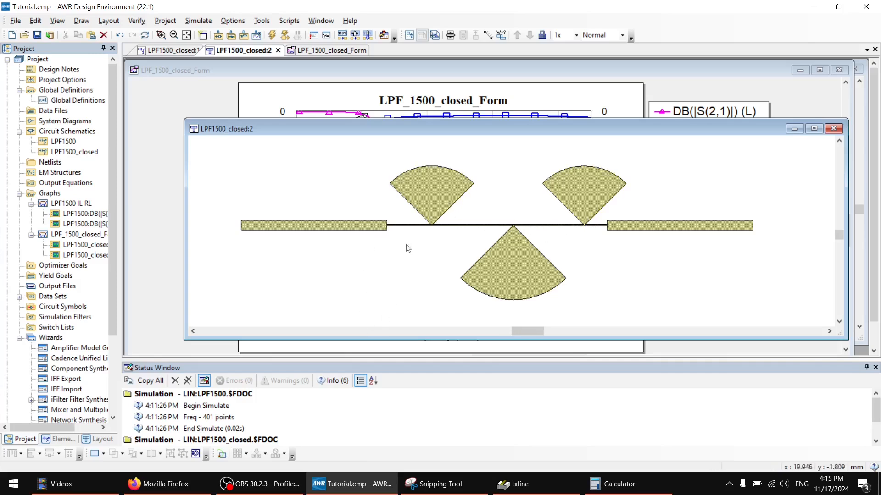
{"action": "left_click", "coordinate": [467, 225]}
{"action": "left_click_drag", "start_coordinate": [185, 120], "coordinate": [245, 135]}
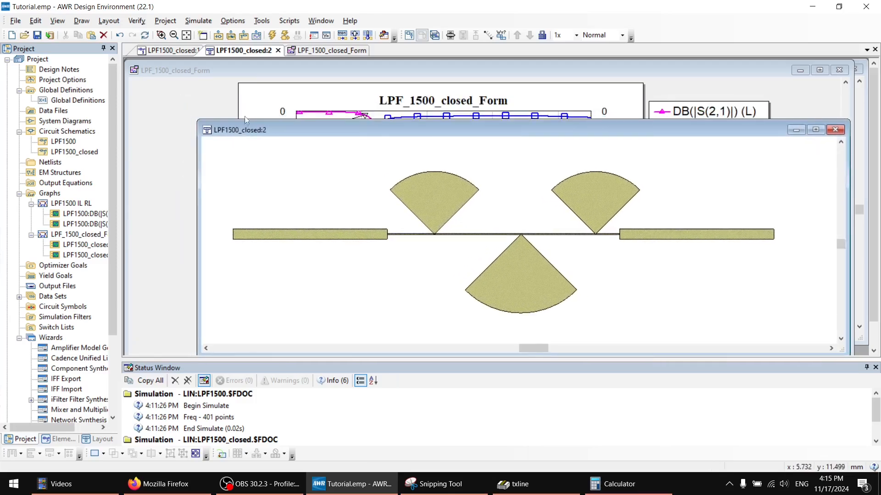
{"action": "left_click", "coordinate": [191, 92]}
{"action": "left_click", "coordinate": [171, 50]}
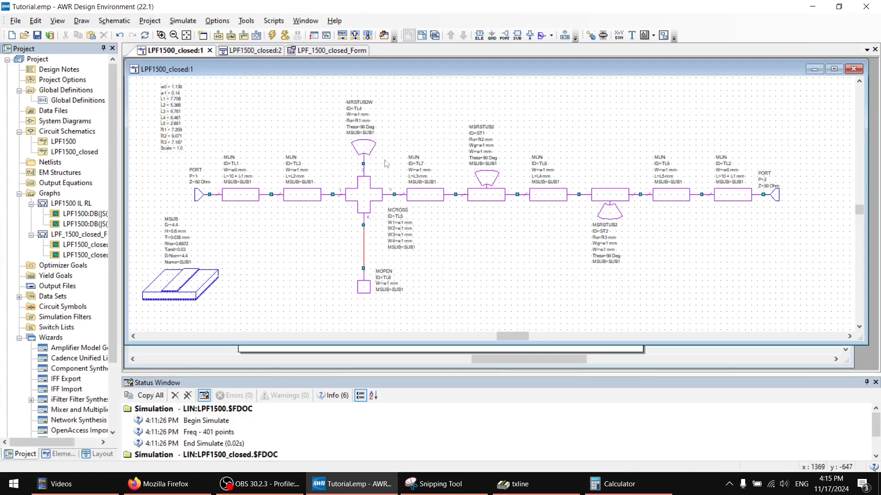
{"action": "left_click", "coordinate": [266, 51]}
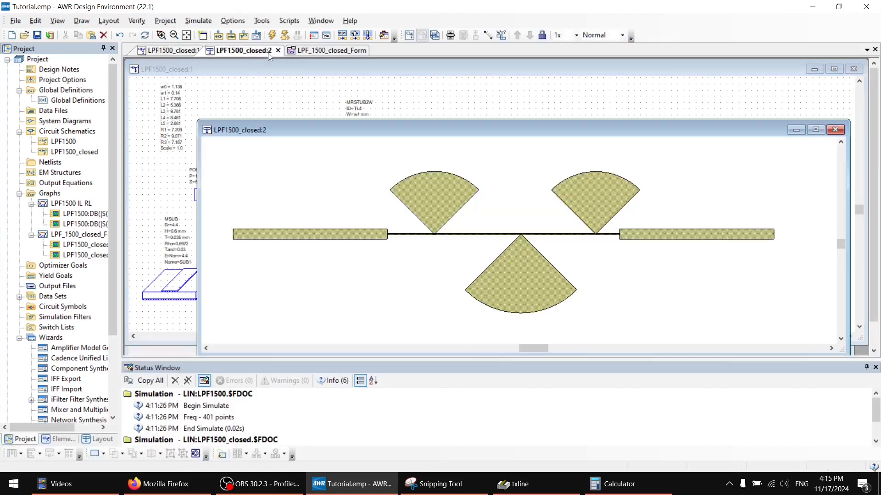
{"action": "left_click", "coordinate": [308, 51]}
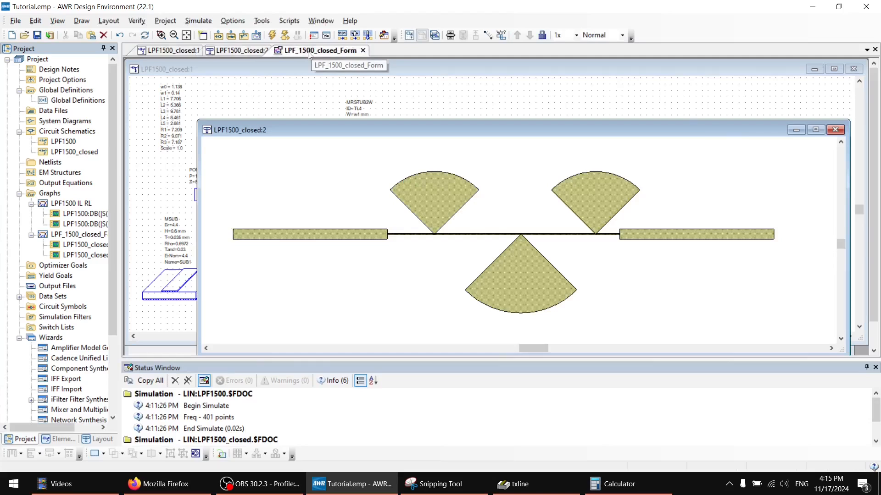